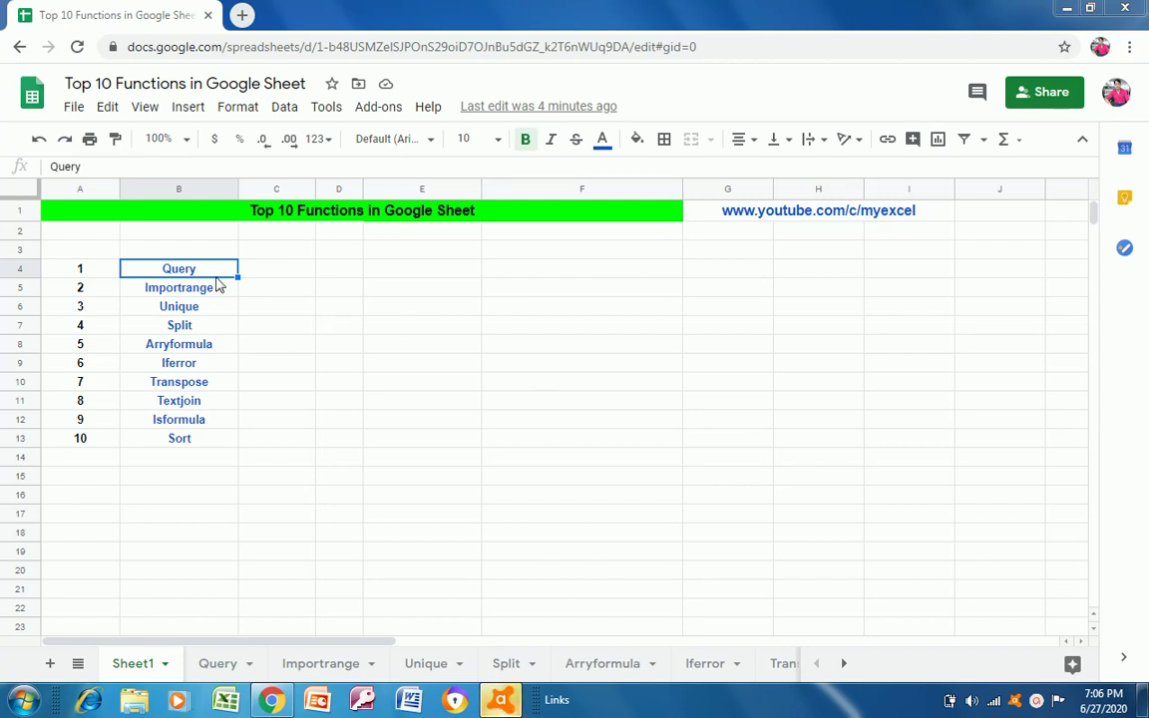
Follow the Query link in cell B4 of Sheet1 through to the Query sheet.
click(189, 276)
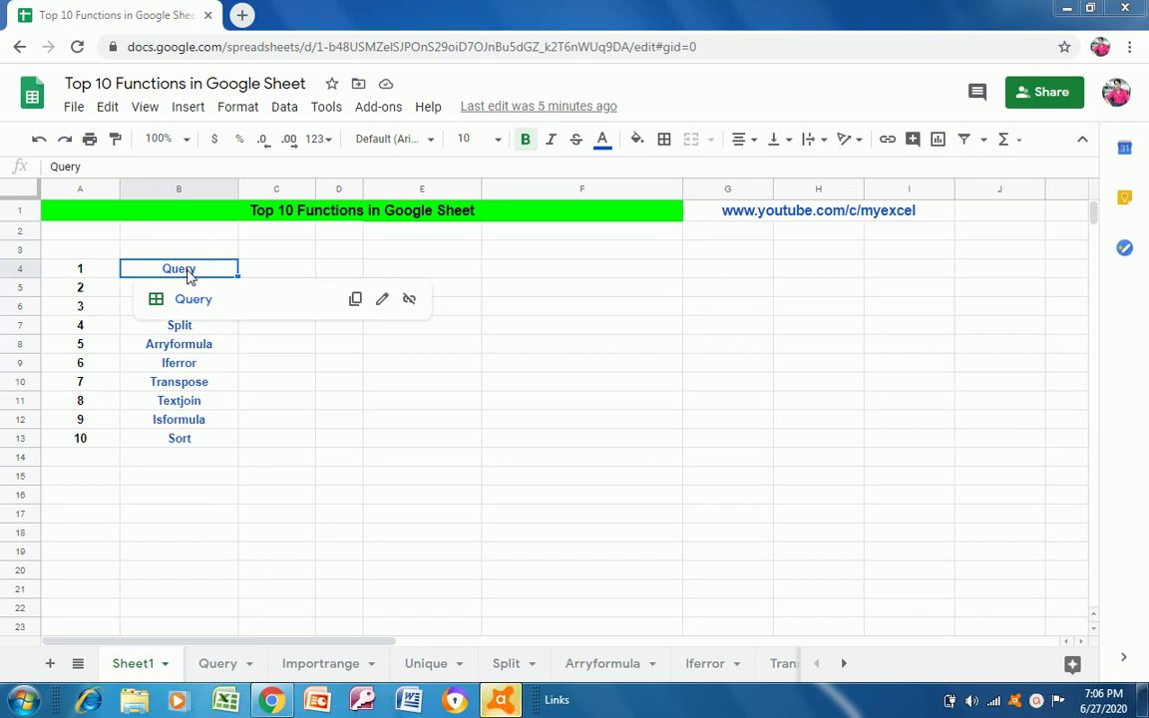
click(189, 303)
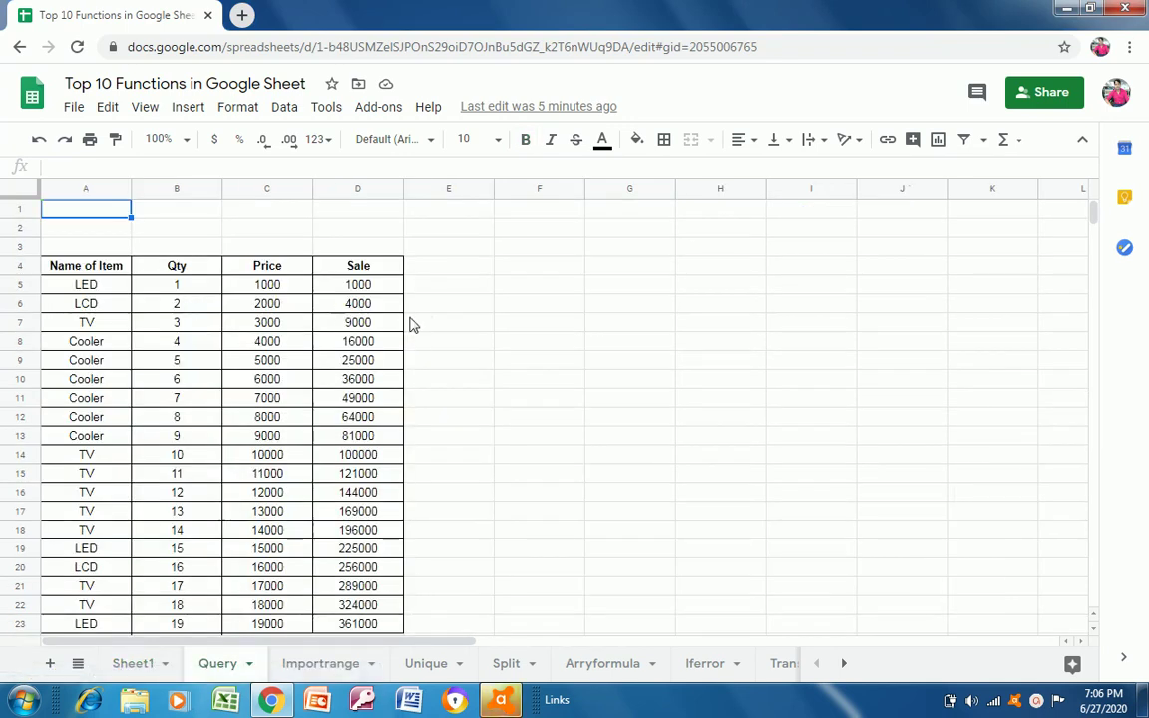
click(432, 267)
key(Left)
key(Left)
key(Left)
key(Left)
key(Right)
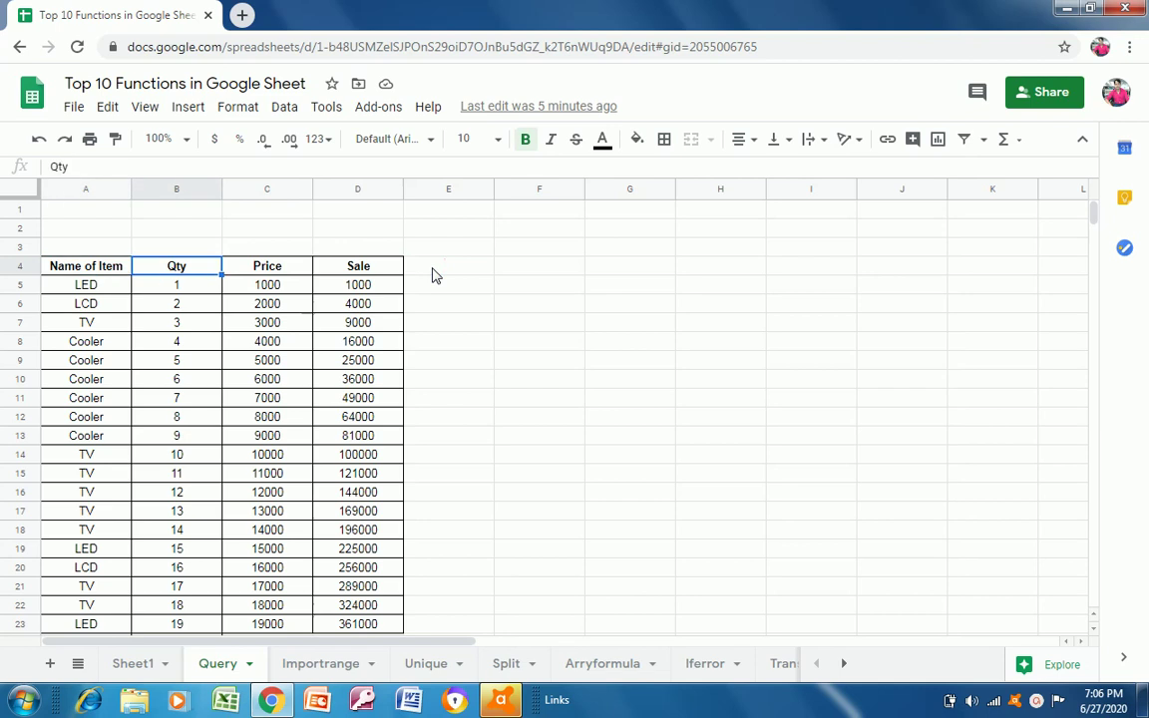
key(Right)
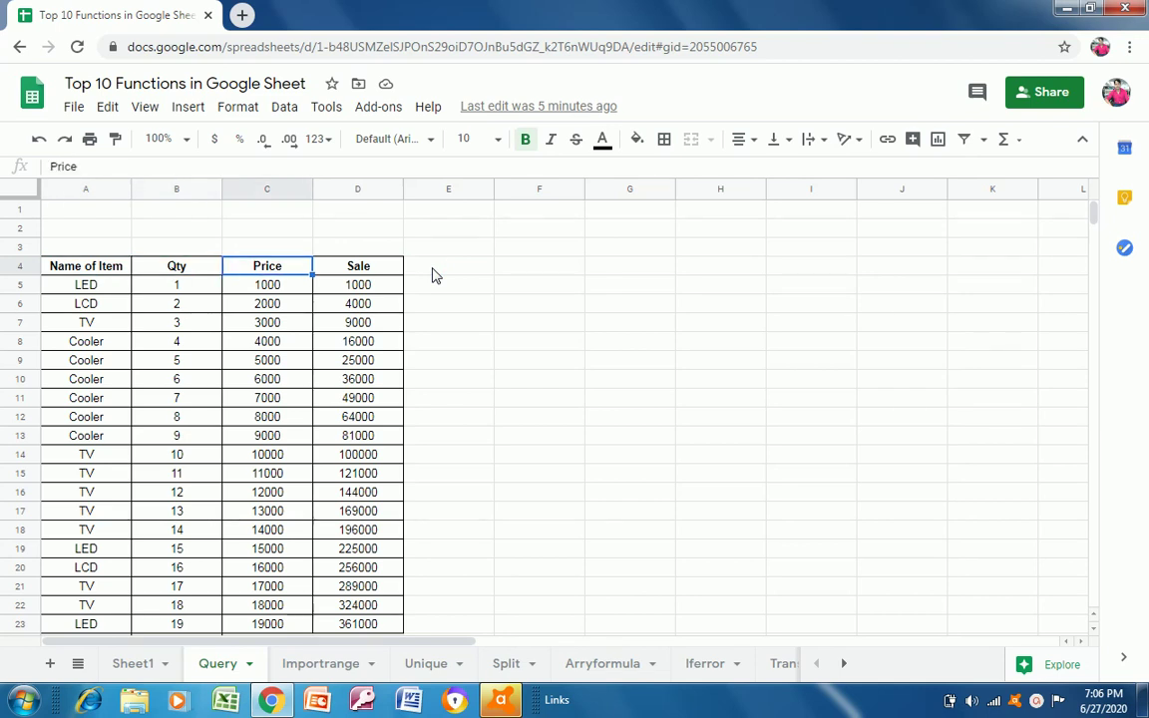
key(Right)
key(Left)
key(Left)
key(Left)
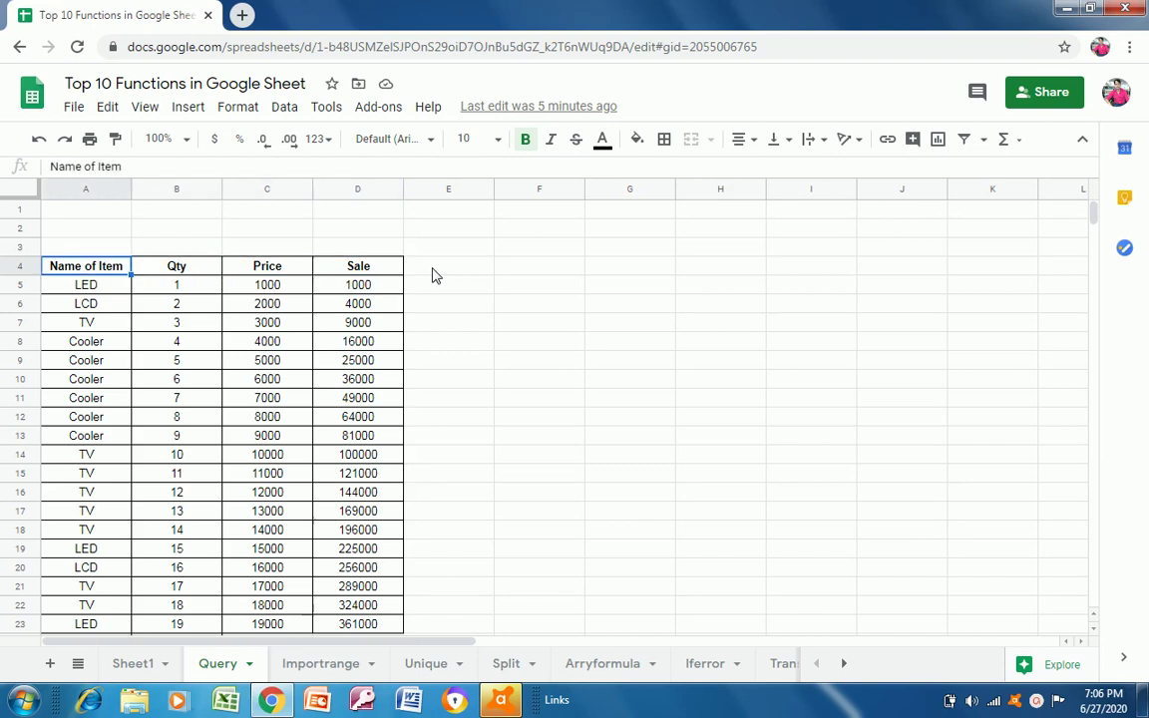
key(Down)
key(Down)
key(Up)
key(Up)
key(Up)
key(Up)
key(Down)
key(Down)
key(Right)
key(Right)
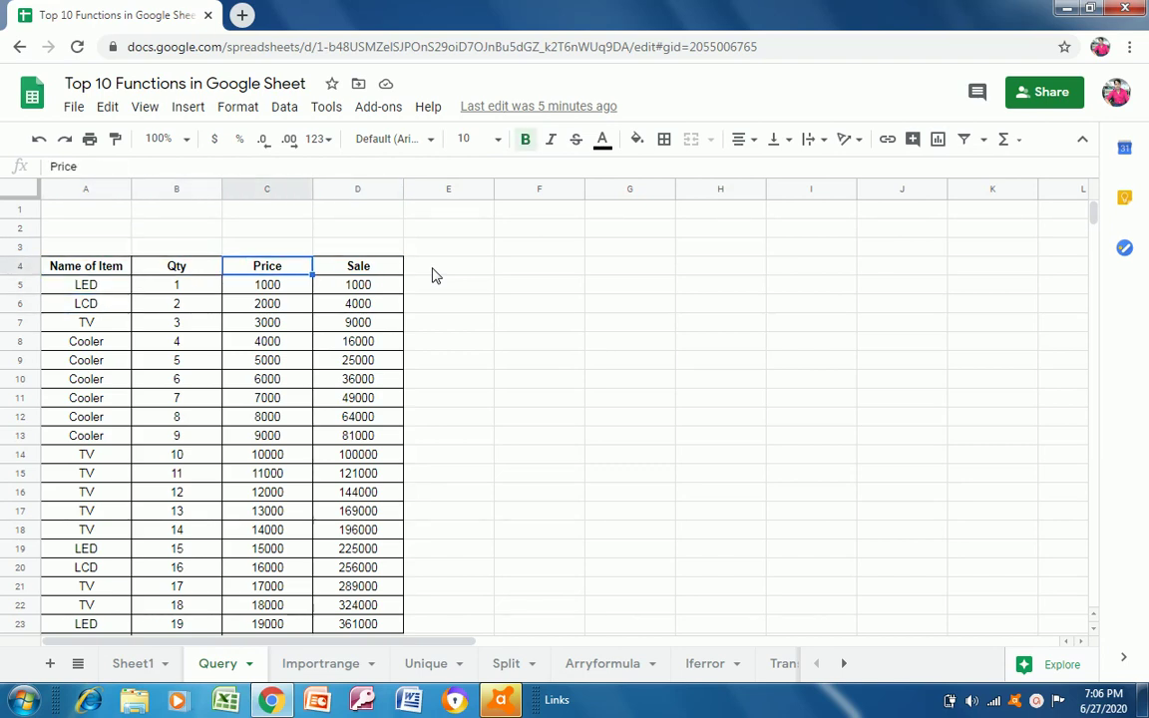
key(Right)
key(Left)
key(Left)
key(Left)
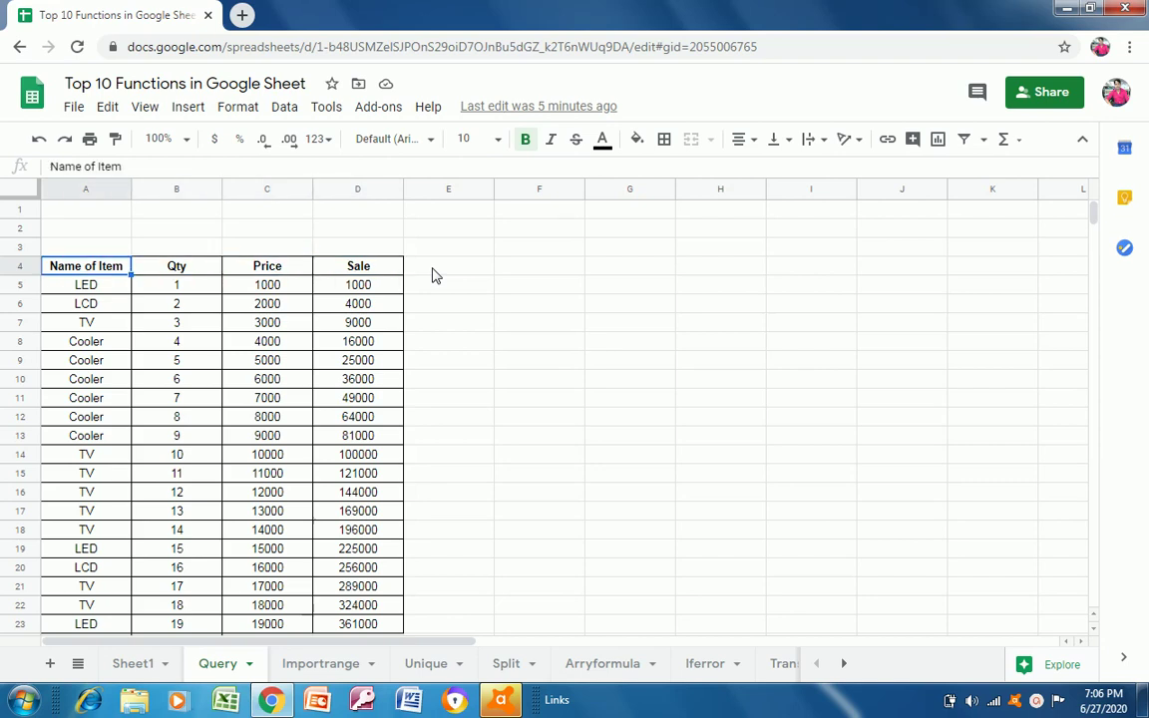
key(shift+Right)
key(shift+Left)
key(shift+Right)
key(shift+Right)
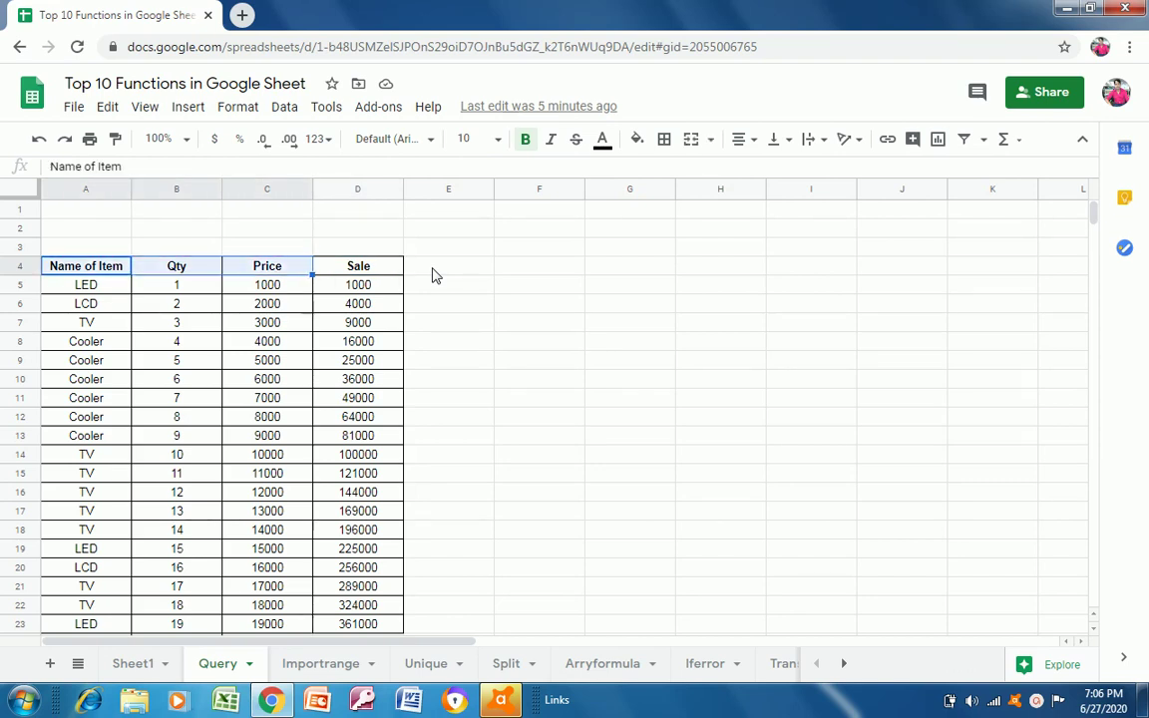
key(shift+Right)
key(ctrl+shift+Down)
key(Left)
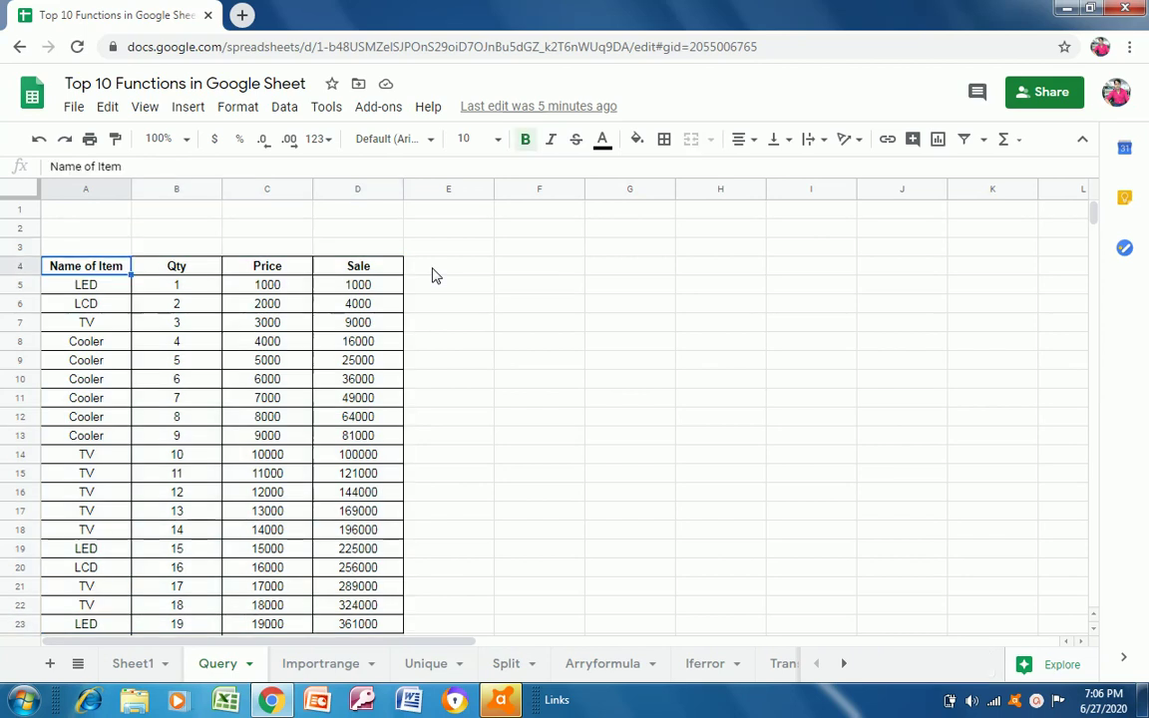
key(Down)
key(Down)
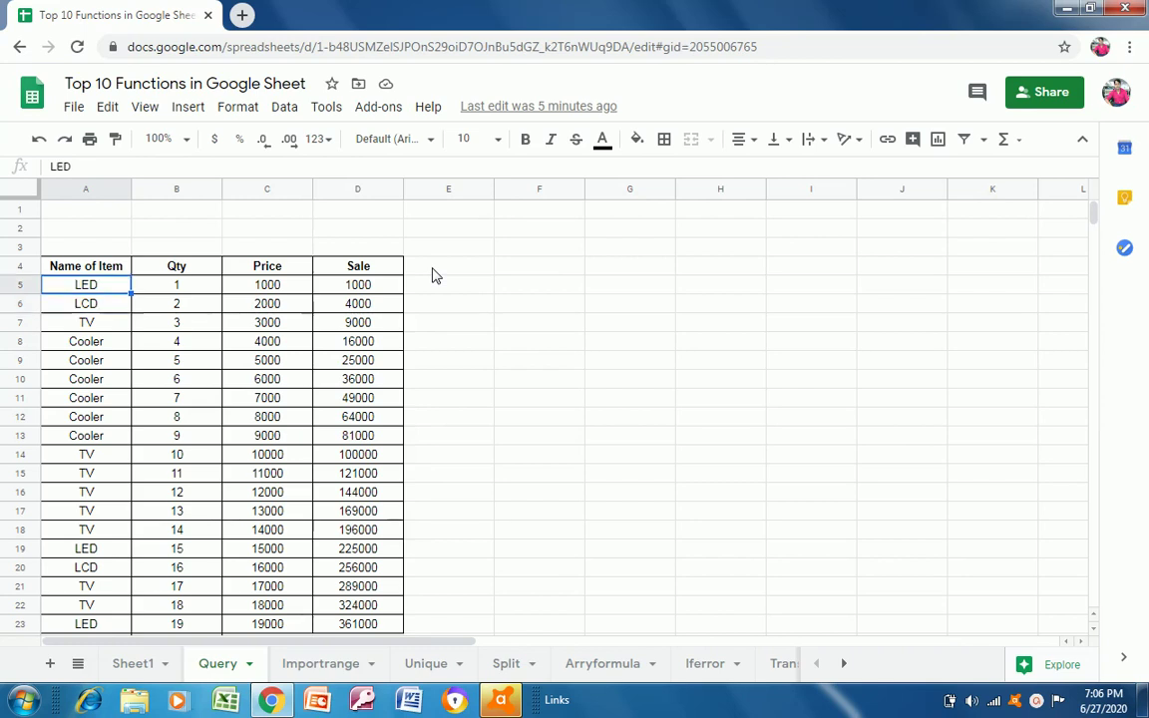
key(Up)
key(Up)
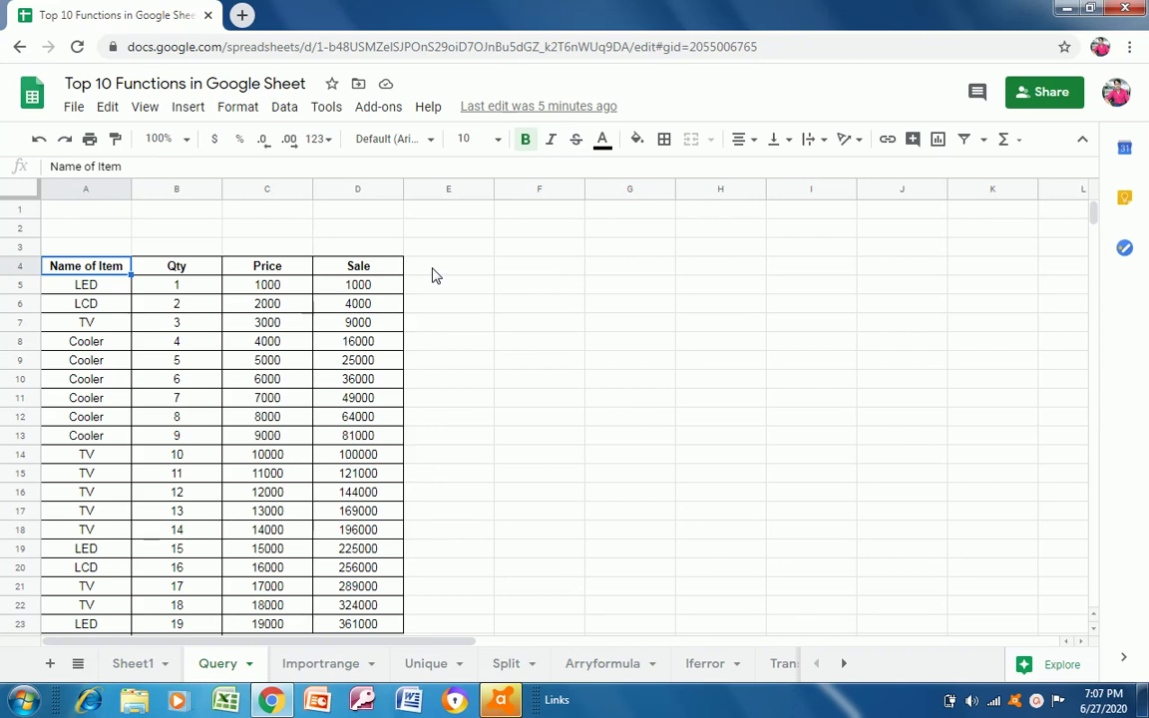
key(Right)
key(Right)
key(Right)
key(Right)
key(Right)
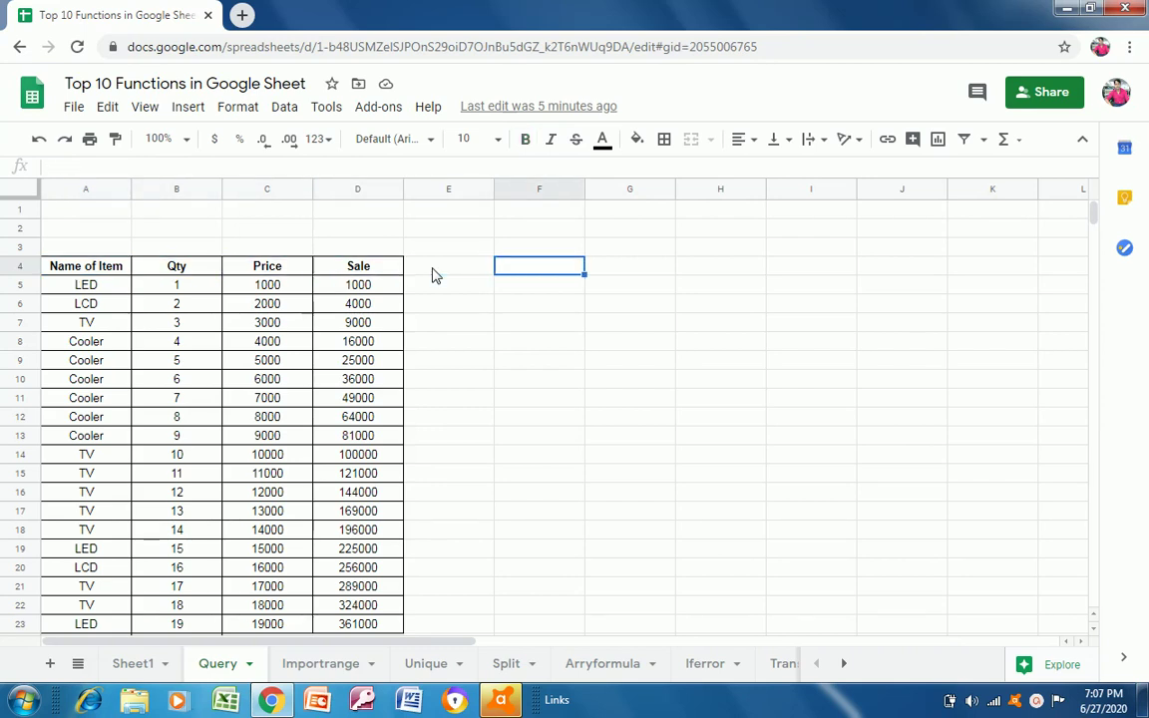
key(Right)
key(Down)
key(Down)
key(Down)
key(Left)
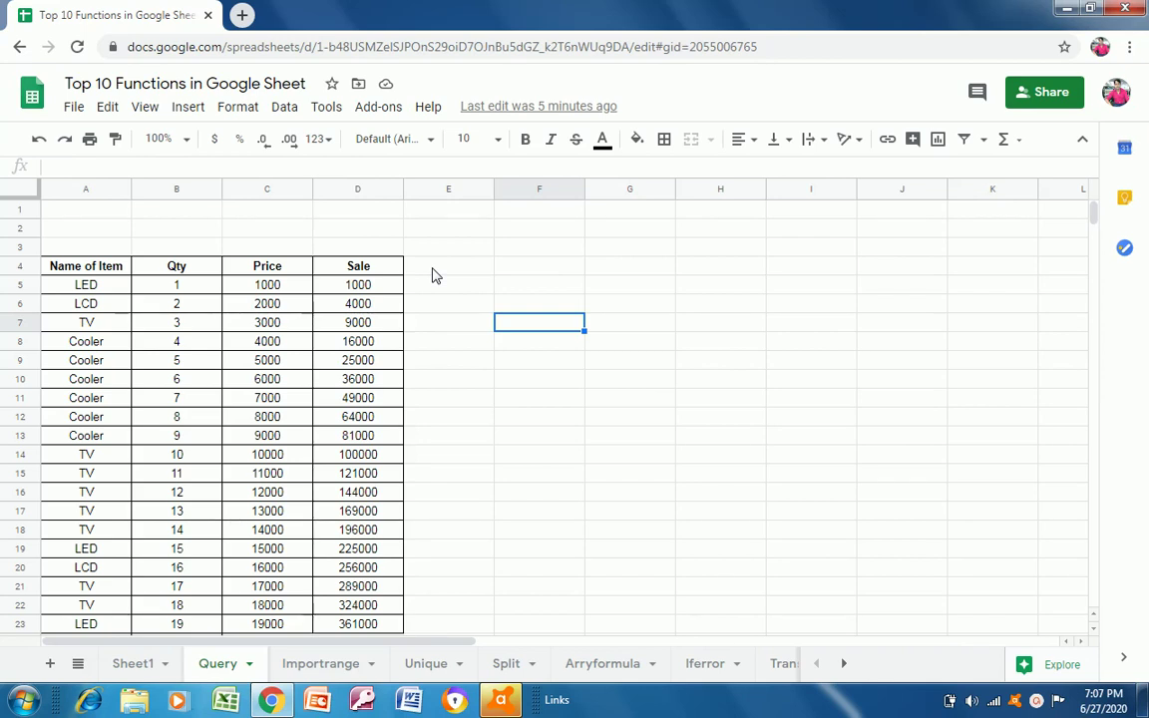
In F7, begin =QUERY(A4:D23,"Select with the item table A4:D23 as the data range.
text(=query)
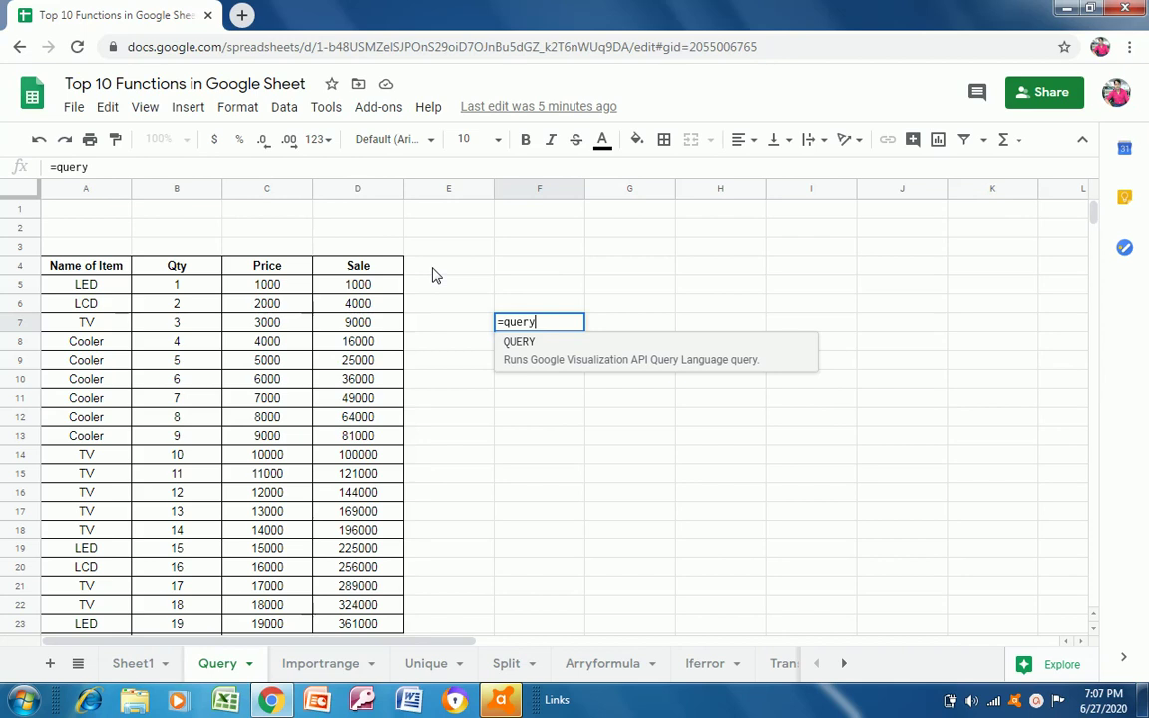
key(Tab)
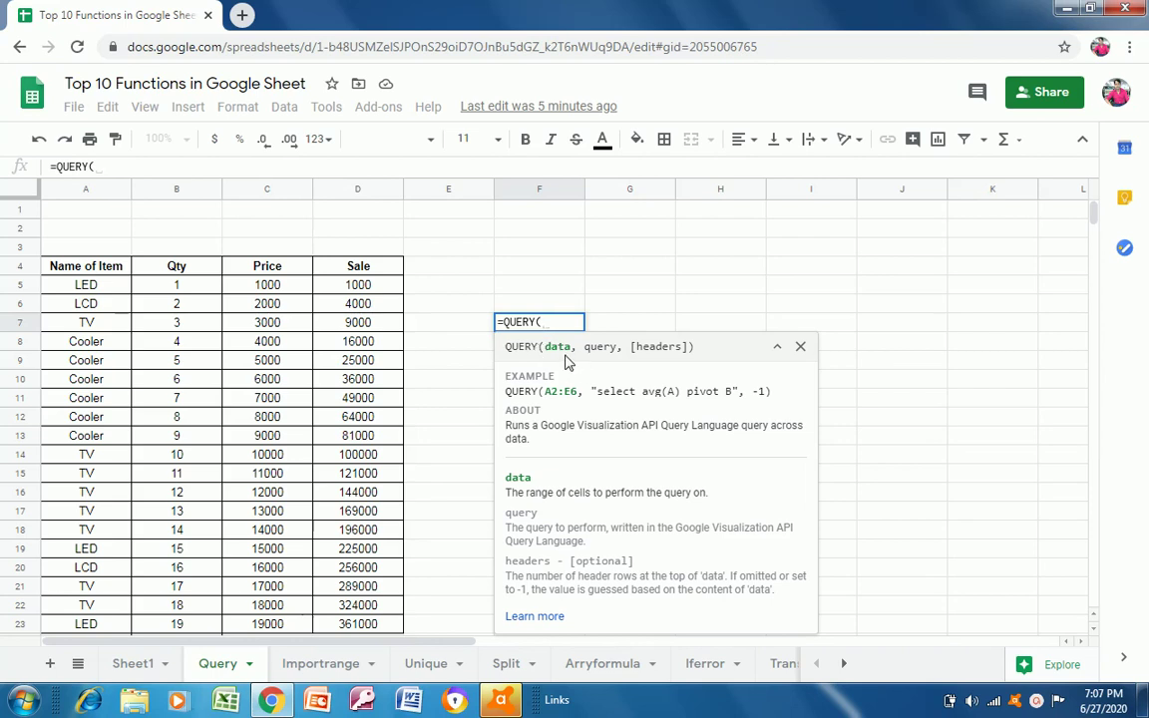
click(86, 247)
key(Down)
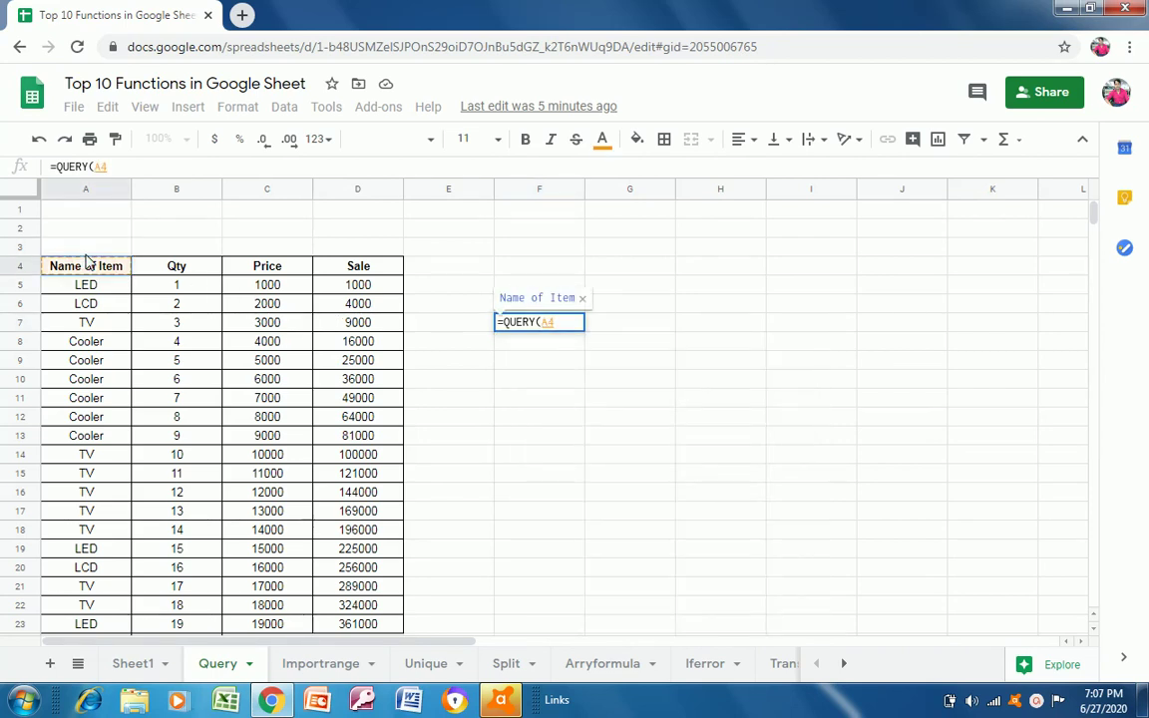
key(shift+Right)
key(shift+Right)
key(shift+Right)
key(ctrl+shift+Down)
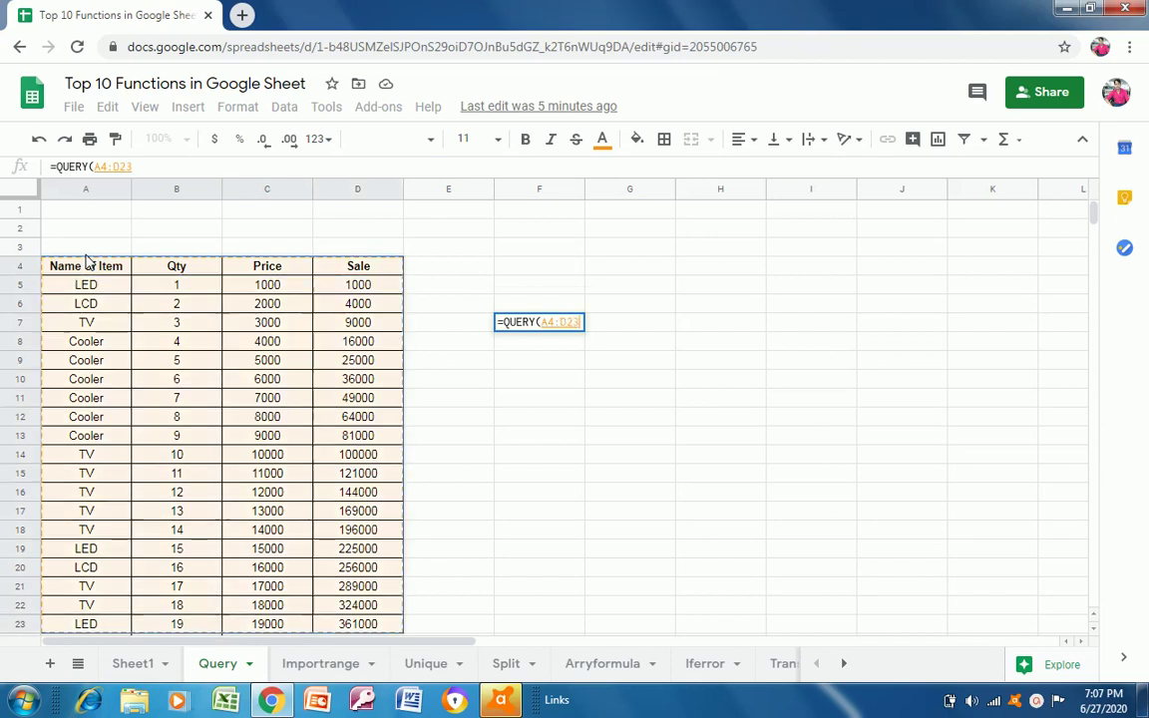
text(,)
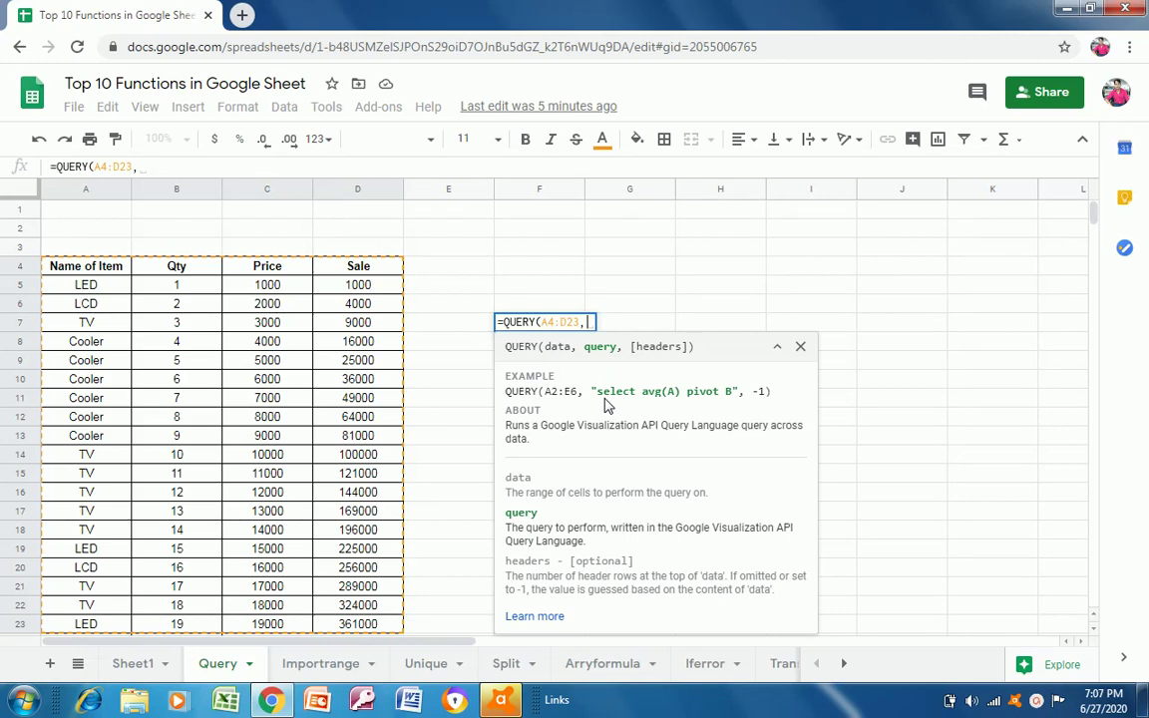
text("Select)
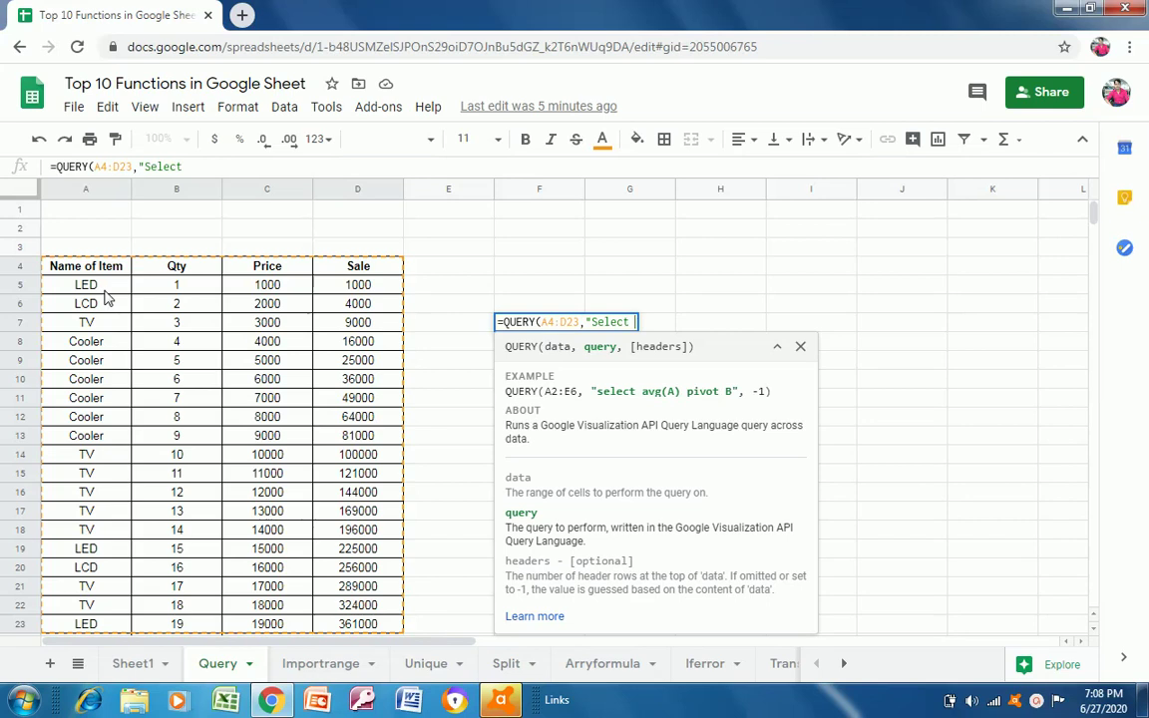
Finish and enter =QUERY(A4:D23,"Select B, C, D where A ='Cooler'") in F7.
text(B)
text(,)
text( C)
text(, D )
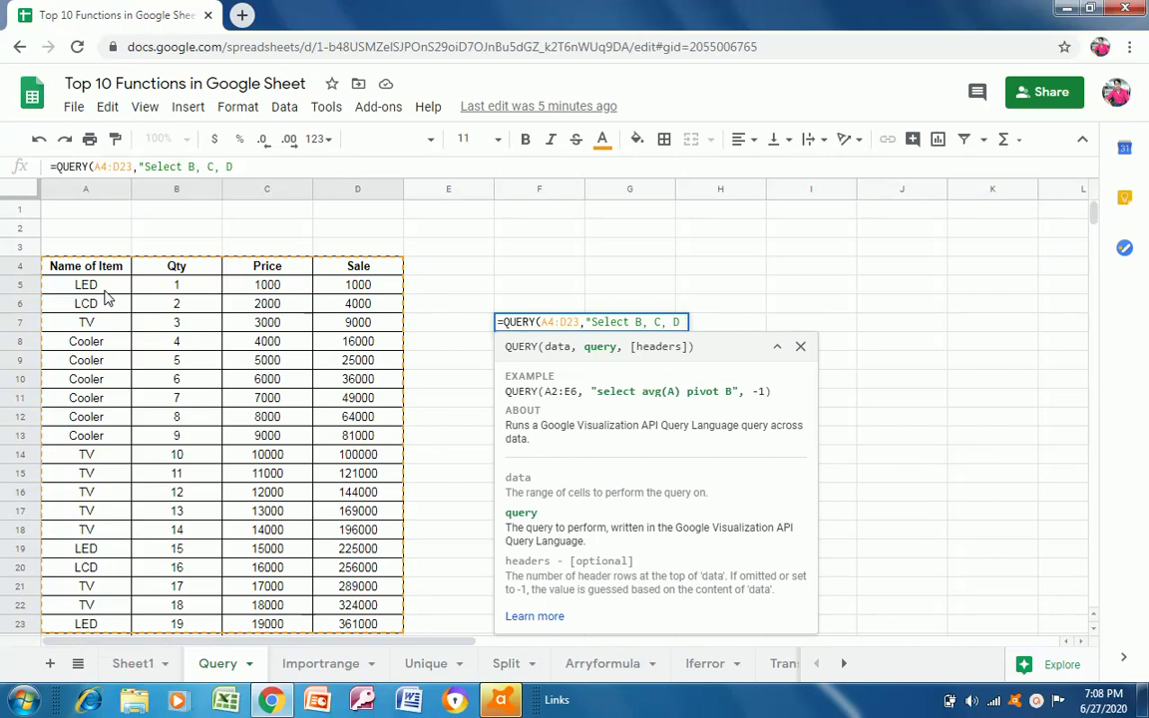
text(where)
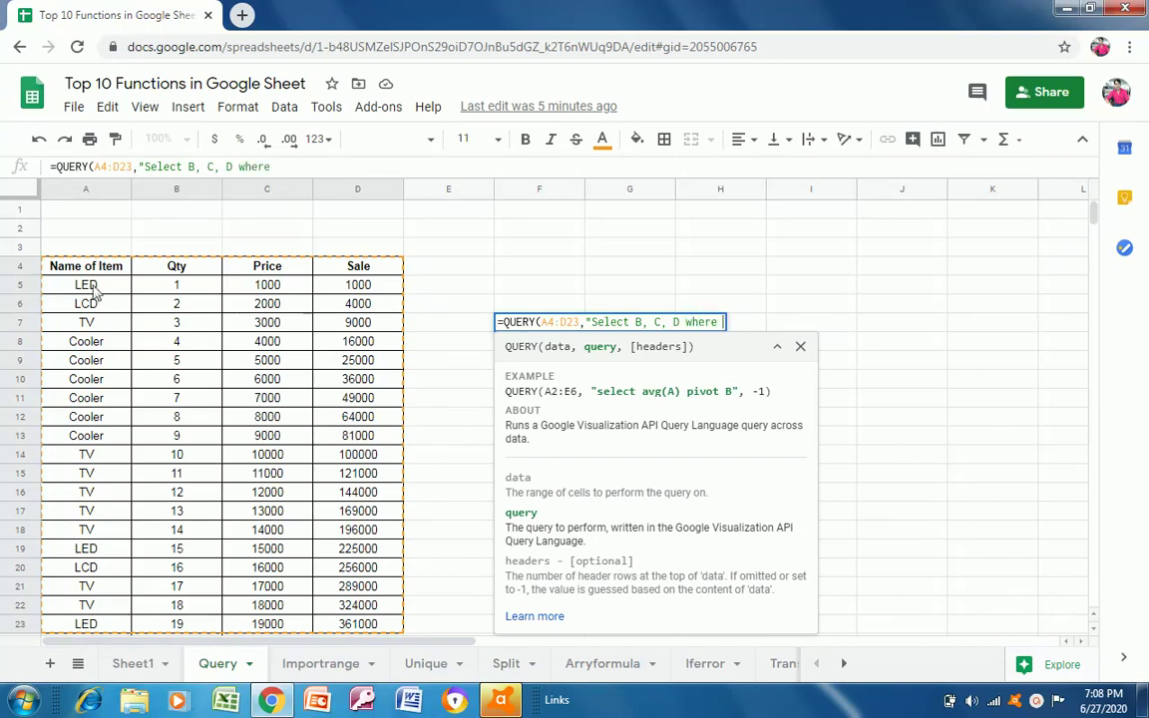
text( A )
text(=)
text(")
key(BackSpace)
text(')
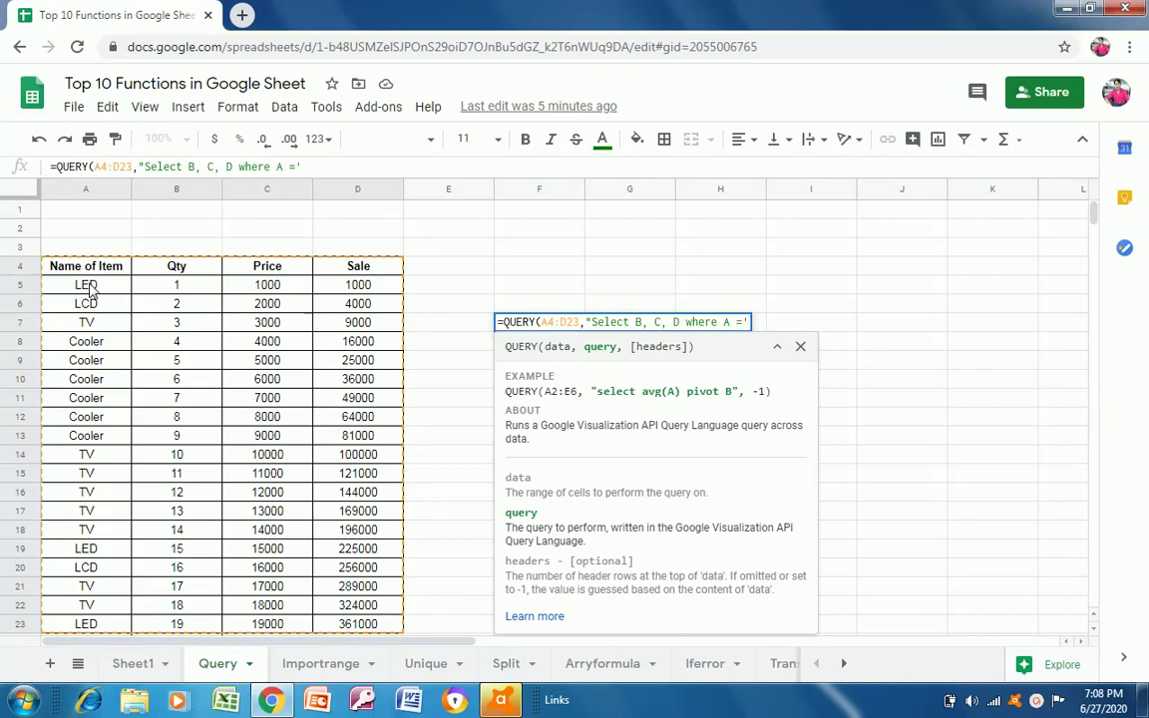
text(C)
text(ooler')
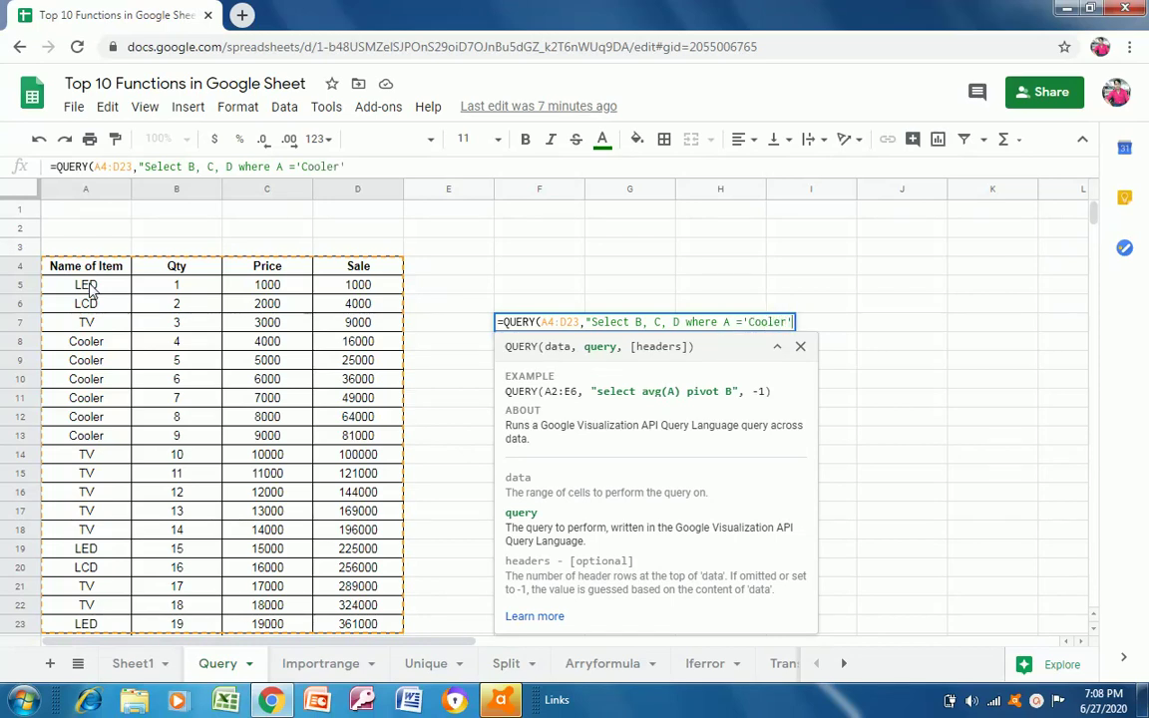
text(")
text())
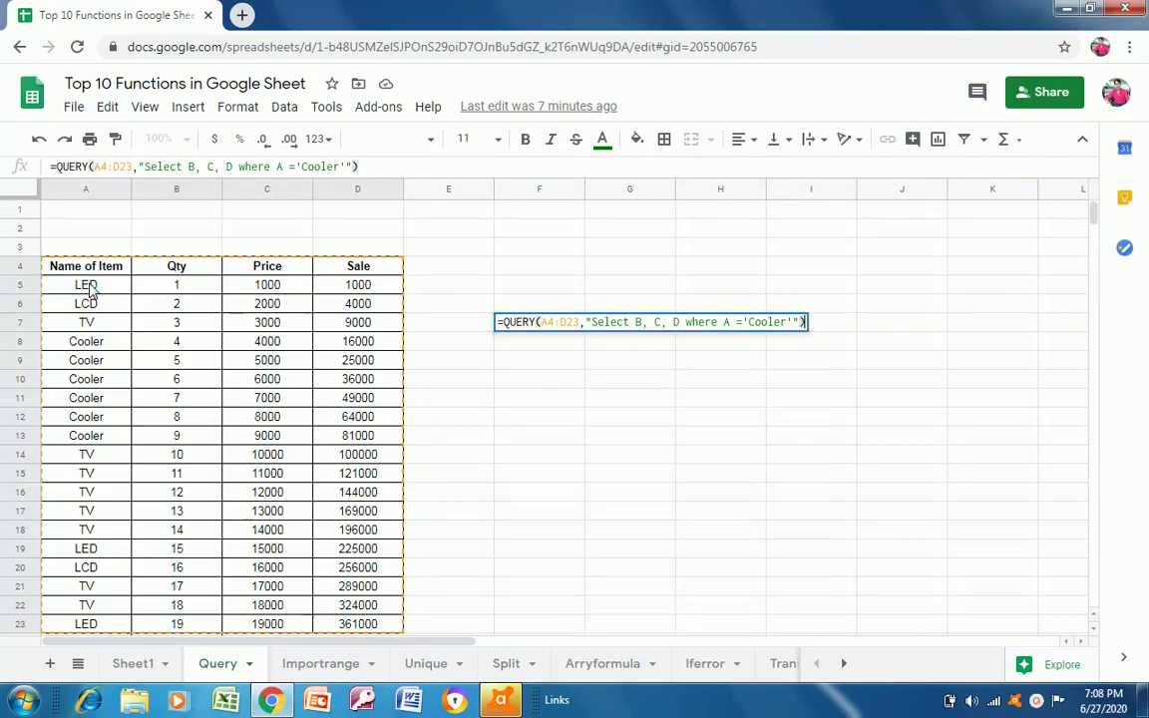
key(Return)
Select the Cooler rows' names and quantities in the source table for comparison.
key(Up)
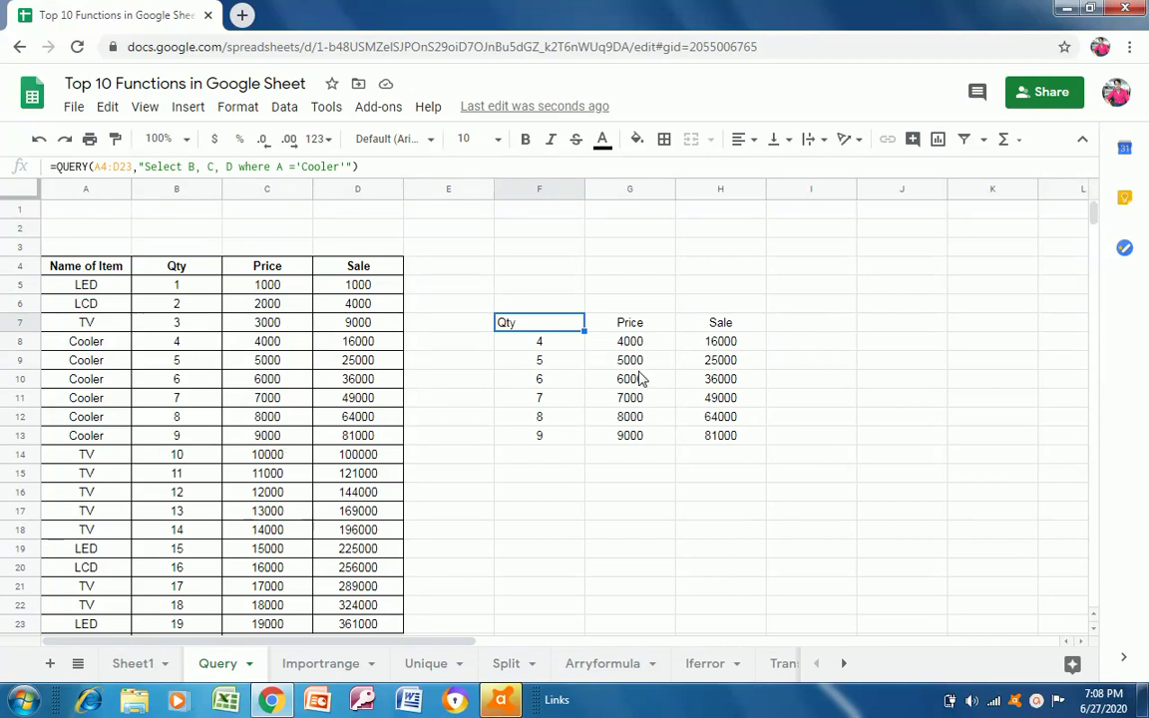
click(267, 344)
key(Left)
key(Left)
key(shift+Down)
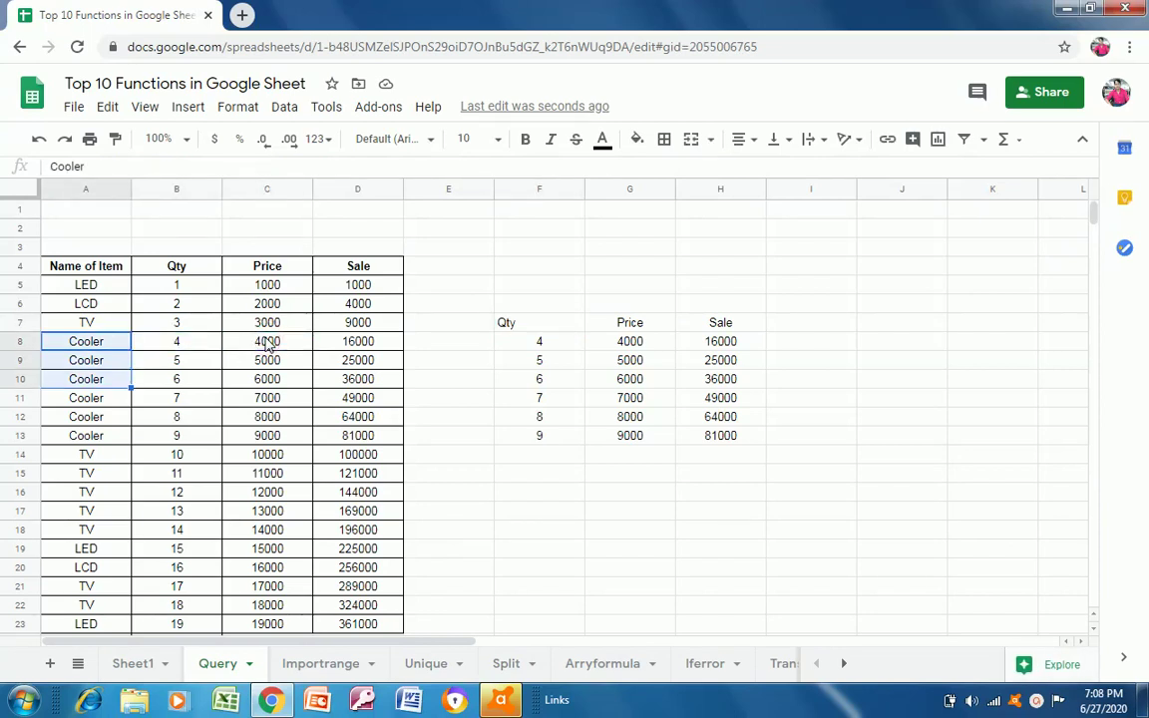
key(shift+Down)
key(shift+Down)
key(shift+Down)
key(shift+Right)
key(shift+Down)
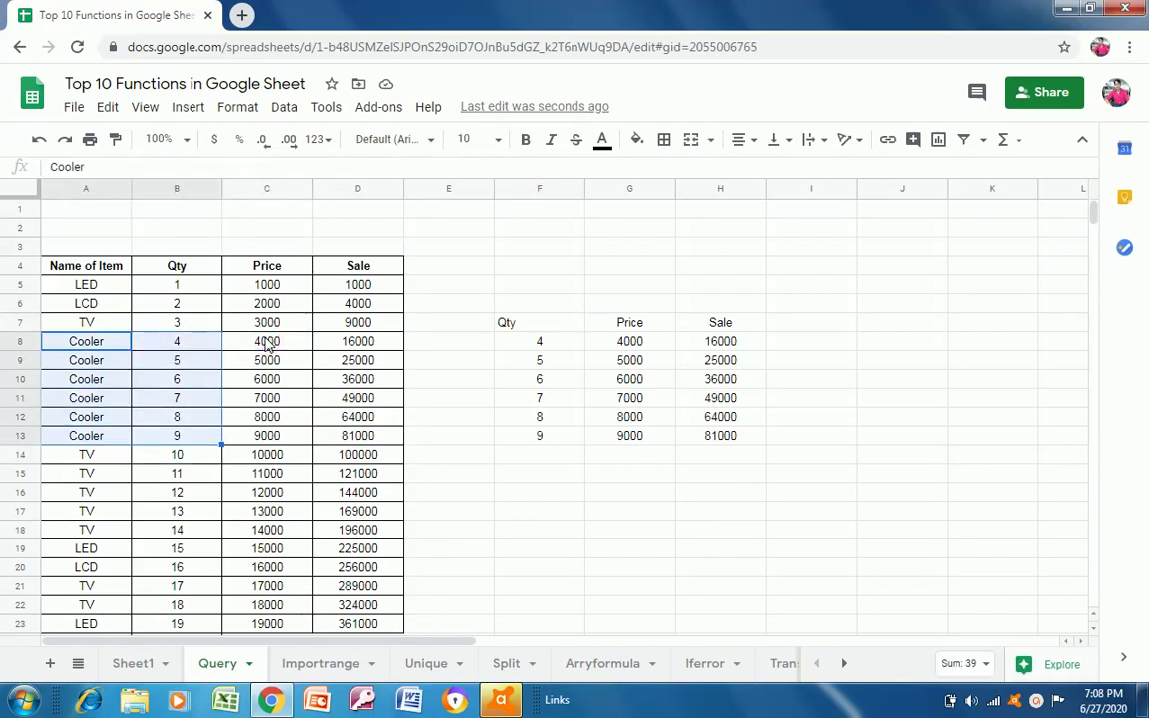
key(shift+Right)
key(shift+Right)
key(shift+Right)
key(shift+Left)
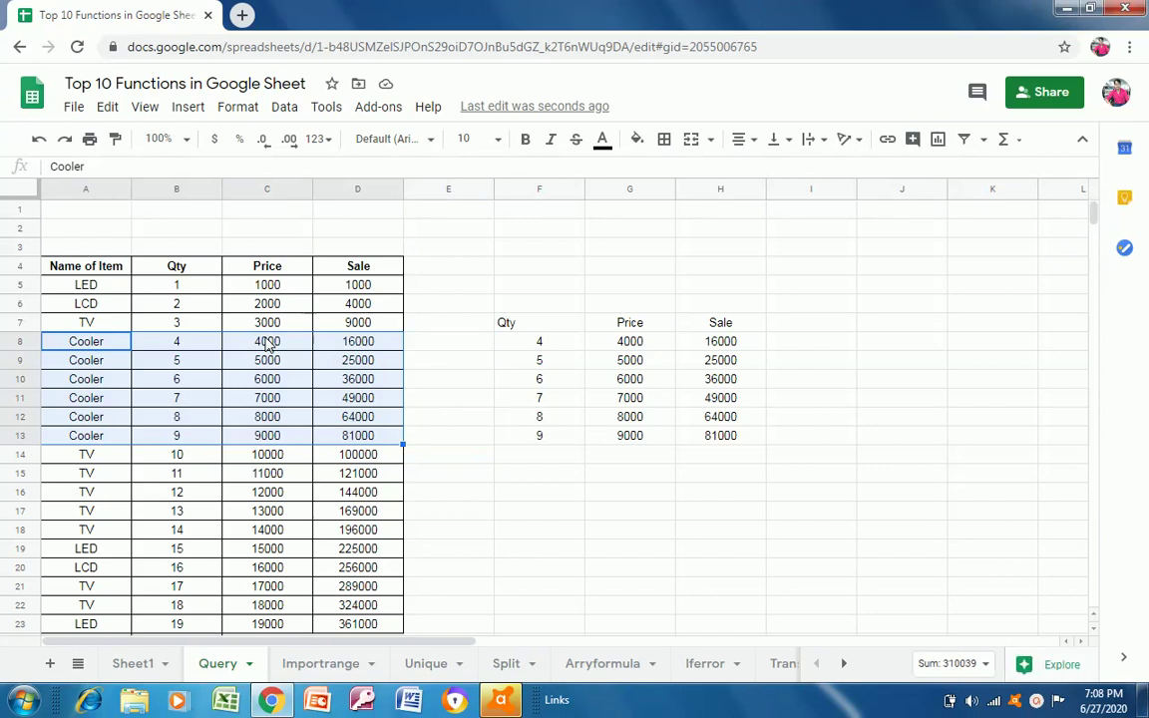
Centre-align the query results F7:H13 and return to the Qty header F7.
click(559, 346)
click(531, 326)
key(shift+Right)
key(shift+Right)
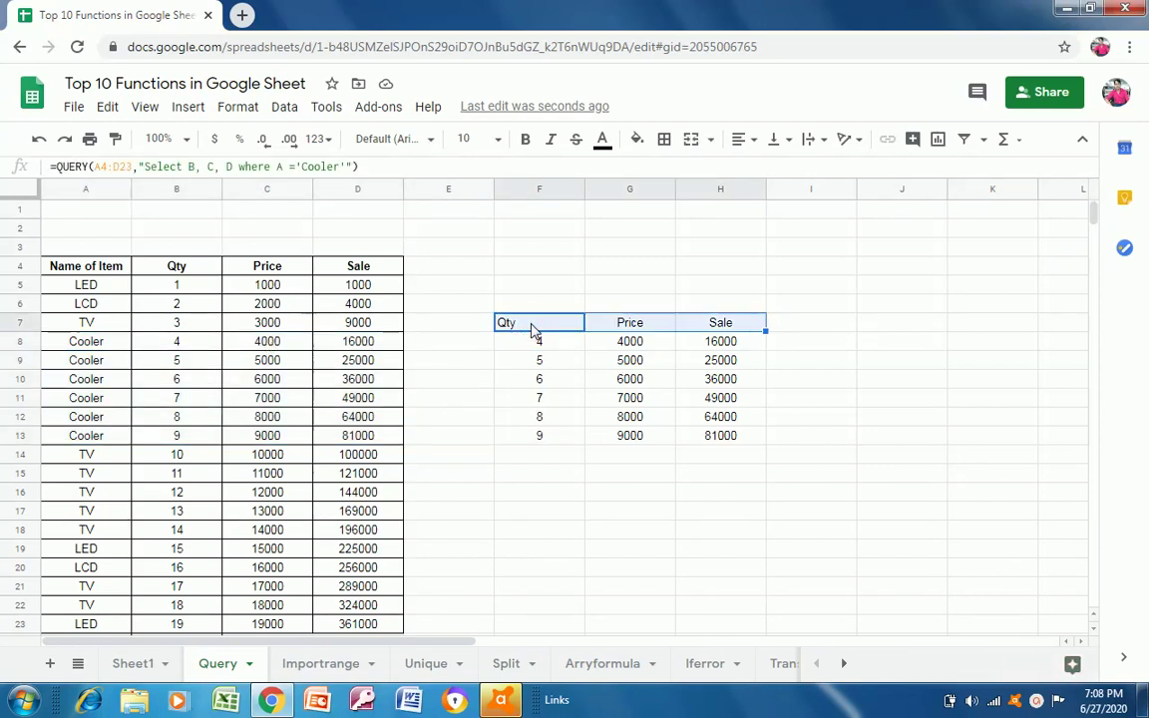
key(shift+Down)
key(shift+Down)
key(shift+Down)
key(shift+Down)
key(shift+Down)
key(shift+Down)
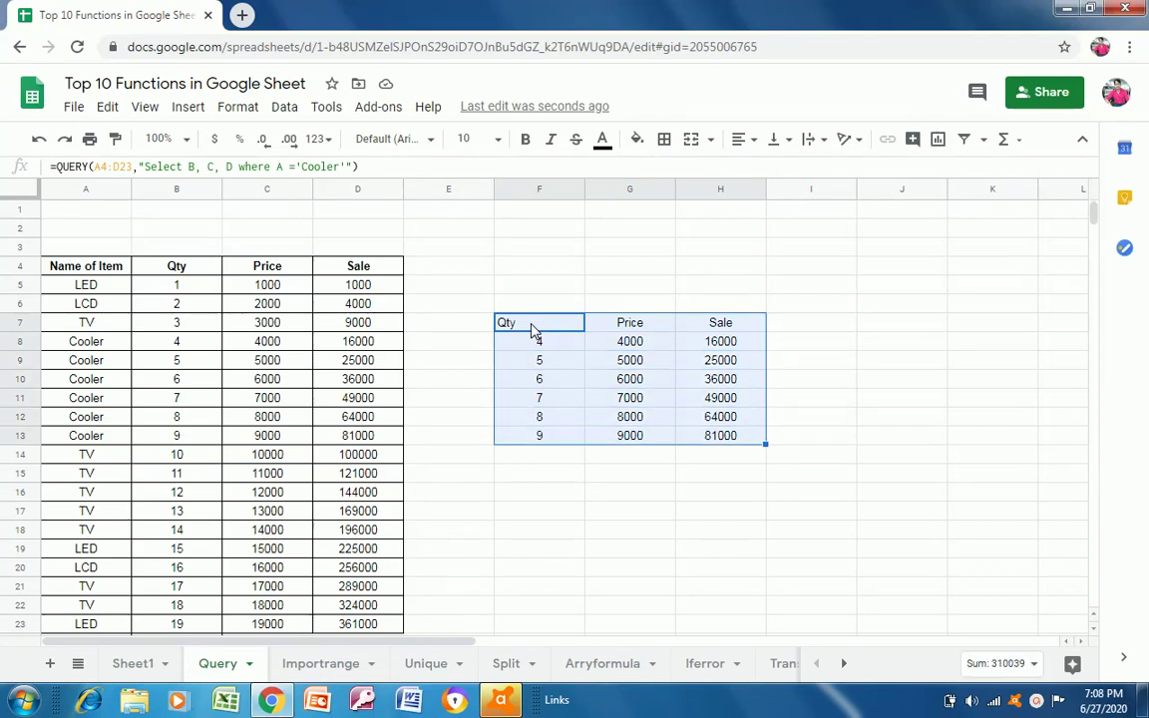
click(741, 147)
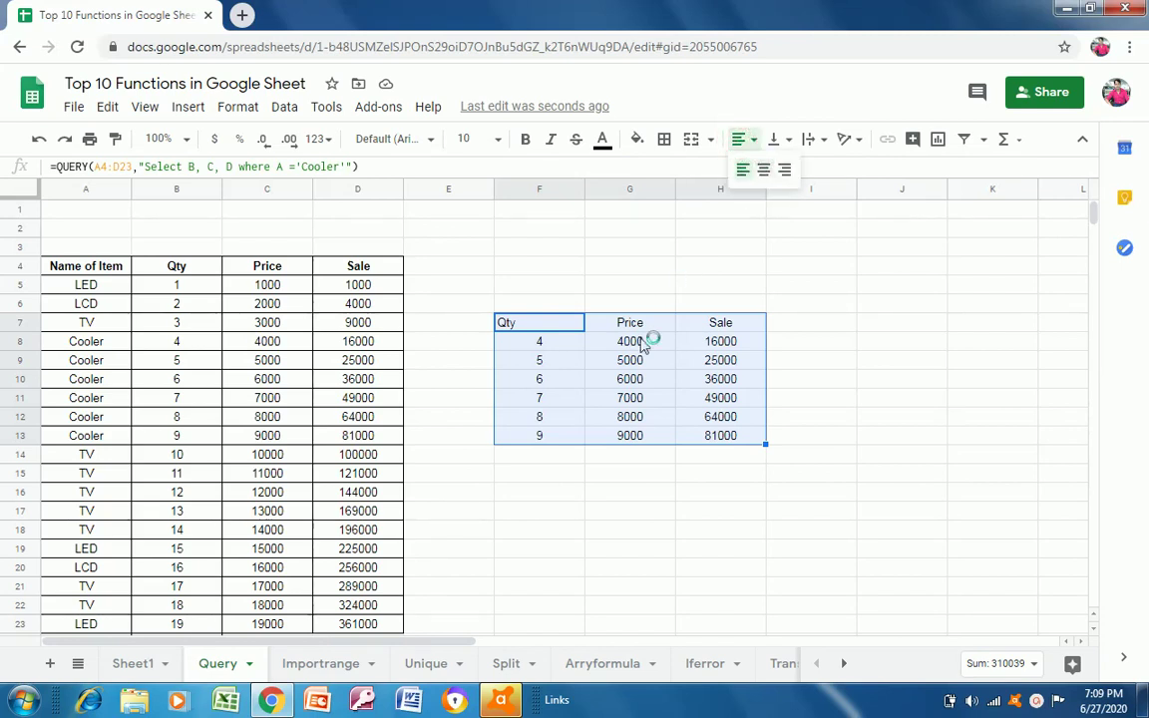
click(568, 349)
key(Up)
key(Up)
key(Down)
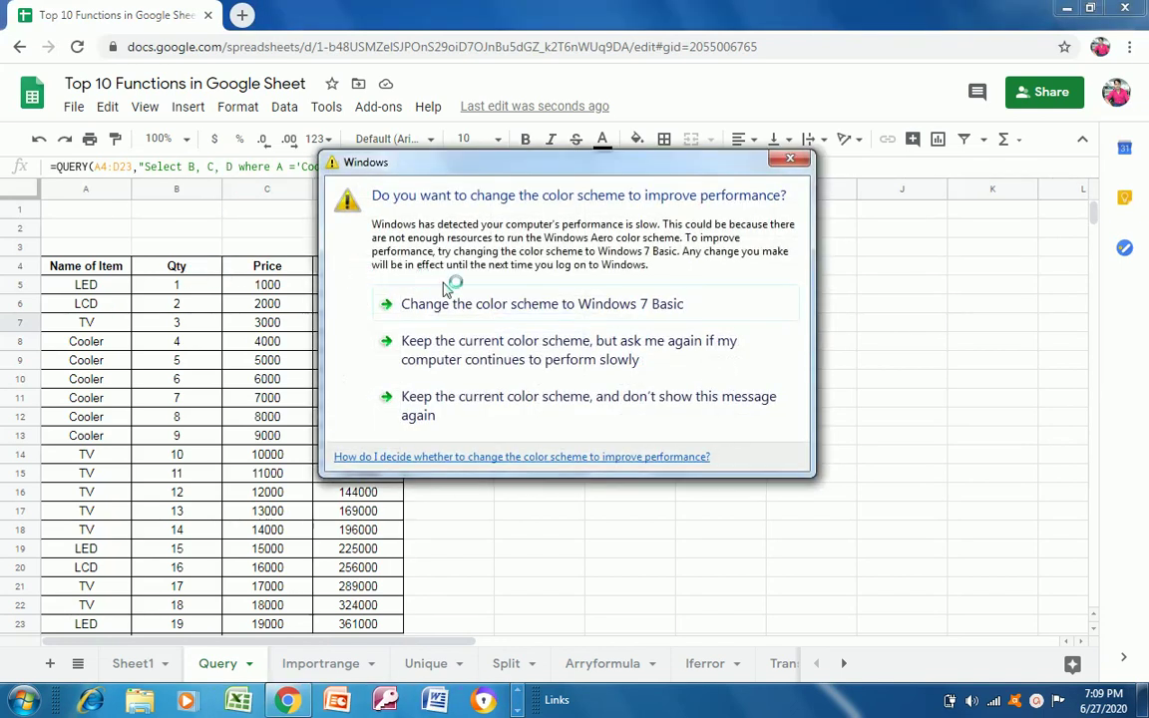
Switch Windows to the Windows 7 Basic colour scheme.
click(404, 299)
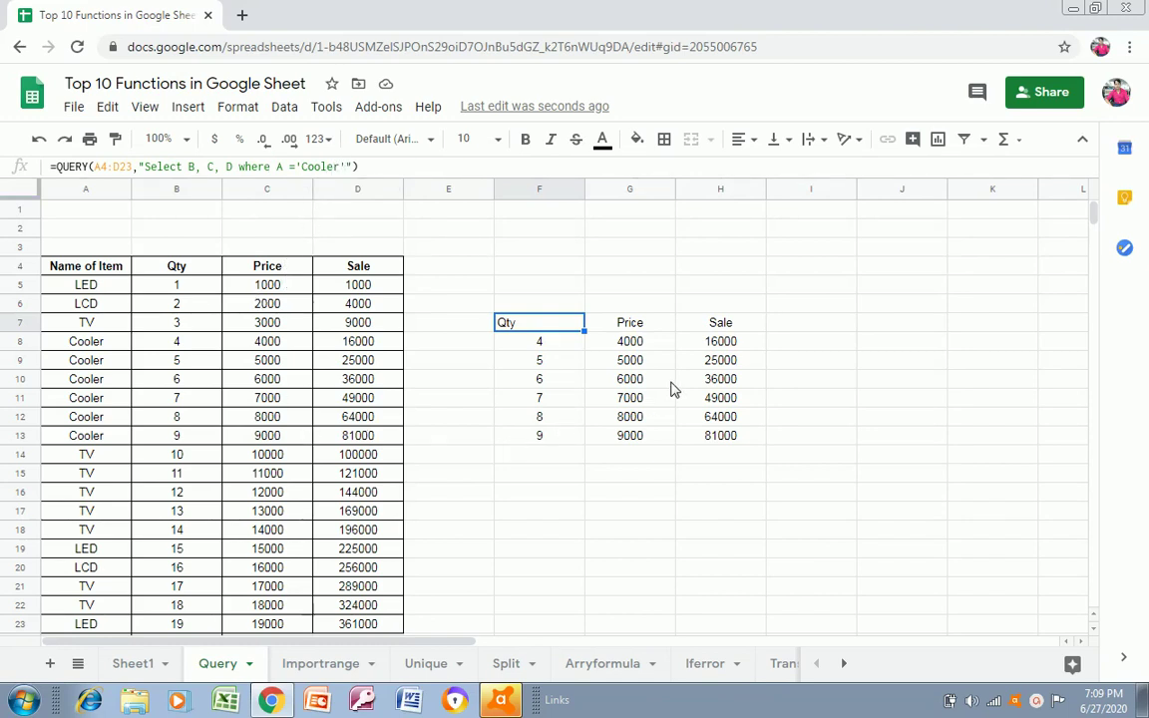
Change the QUERY criterion in F7 from 'Cooler' to 'TV'.
key(F2)
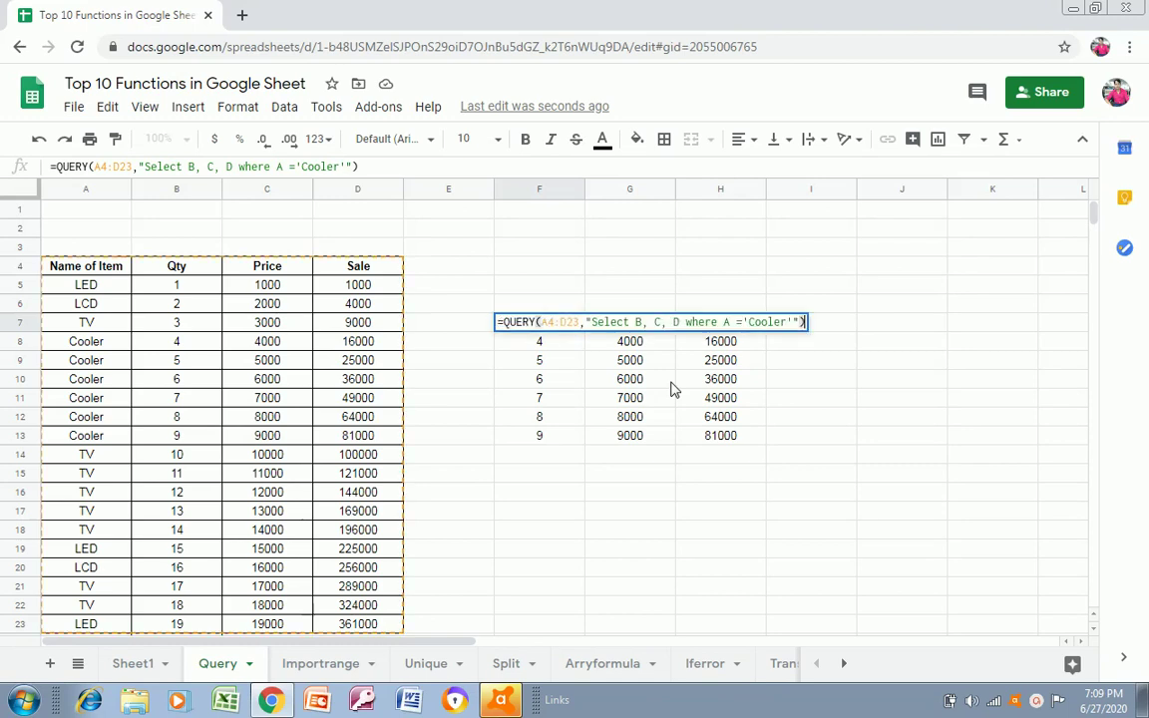
key(Left)
key(Left)
key(Left)
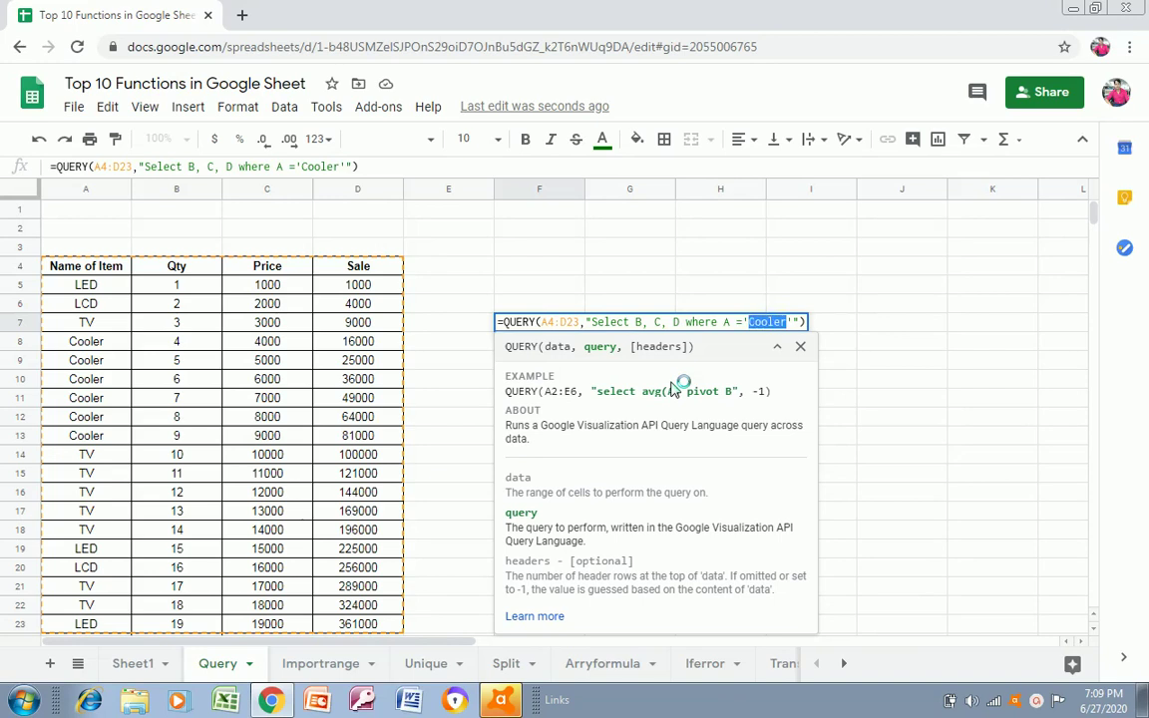
text(TV)
key(Return)
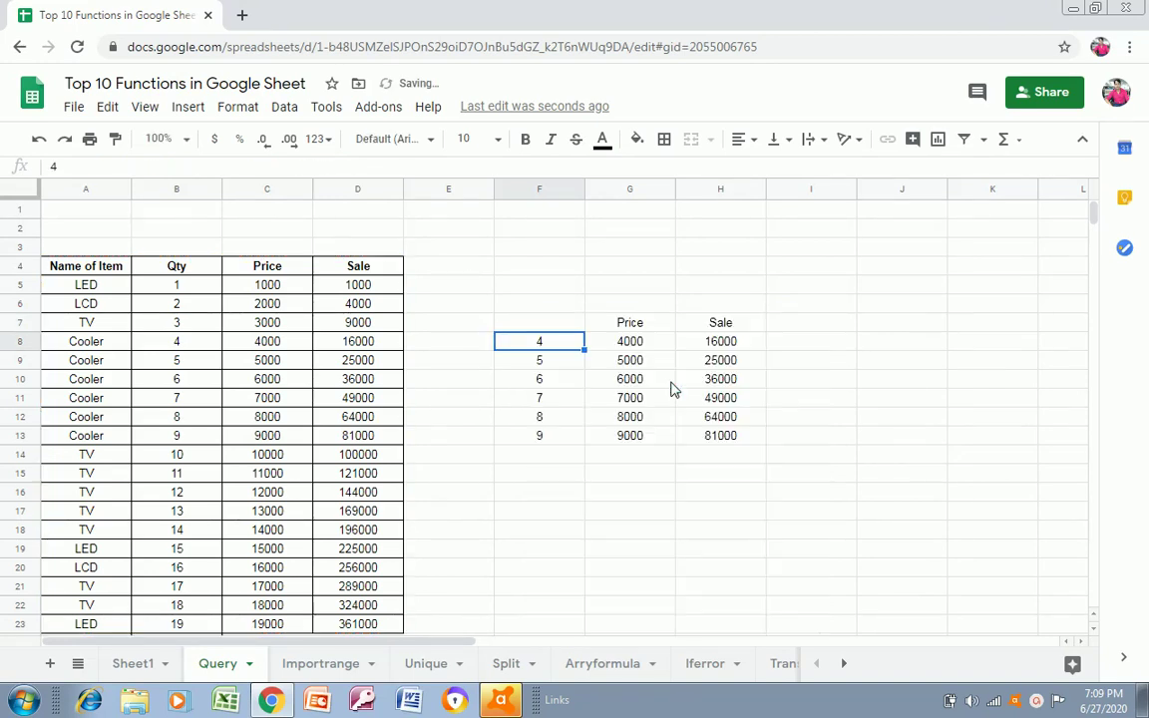
Select the TV rows A14:A18 in the source table to compare with the results.
key(Up)
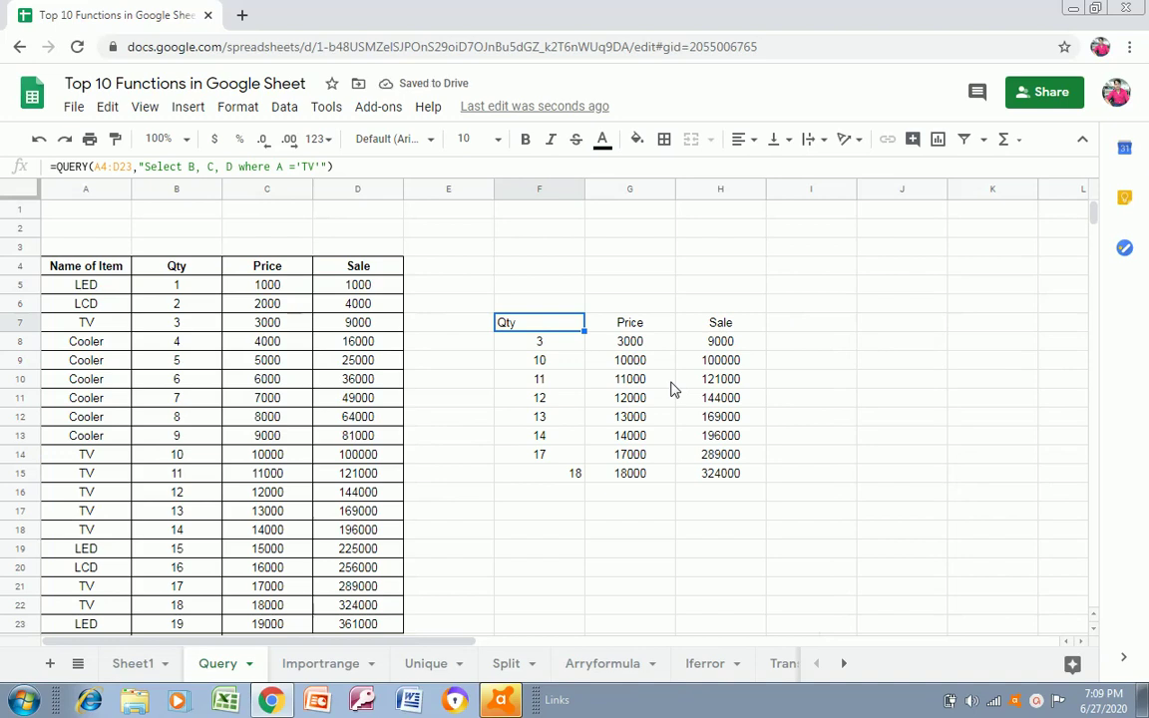
key(Down)
key(Down)
key(Down)
key(Down)
key(Down)
key(Down)
key(Down)
key(Down)
key(Left)
key(Left)
key(Left)
key(Left)
key(Left)
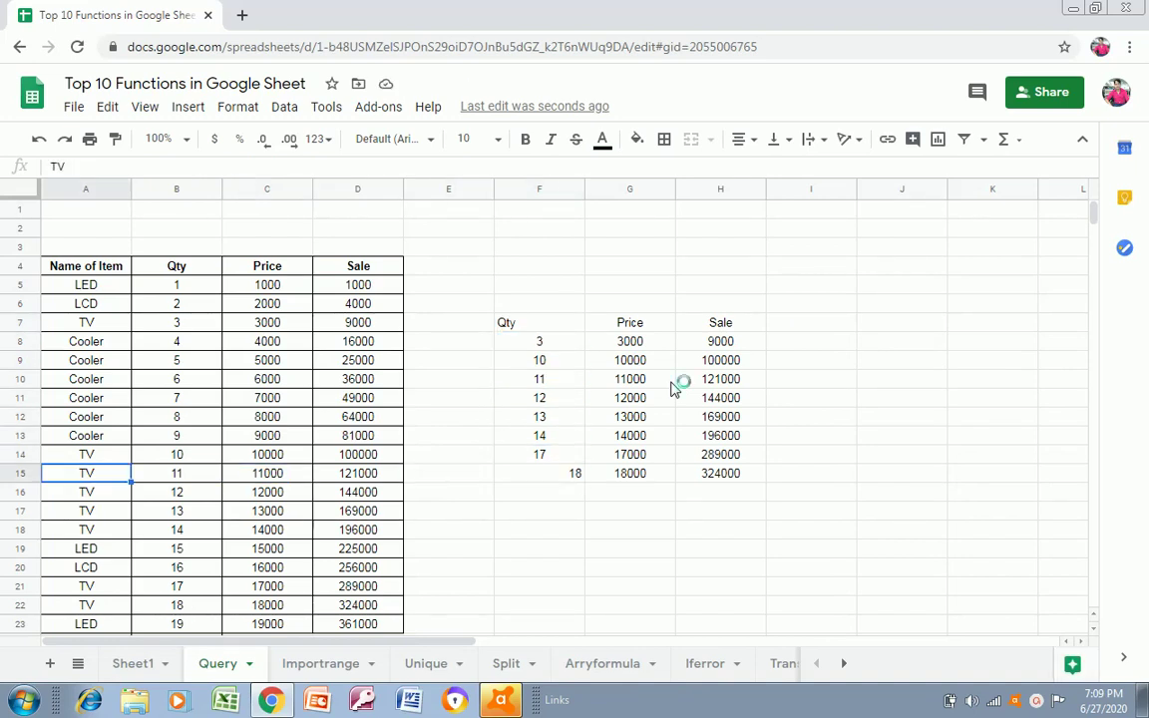
key(Up)
key(Right)
key(Left)
key(shift+Down)
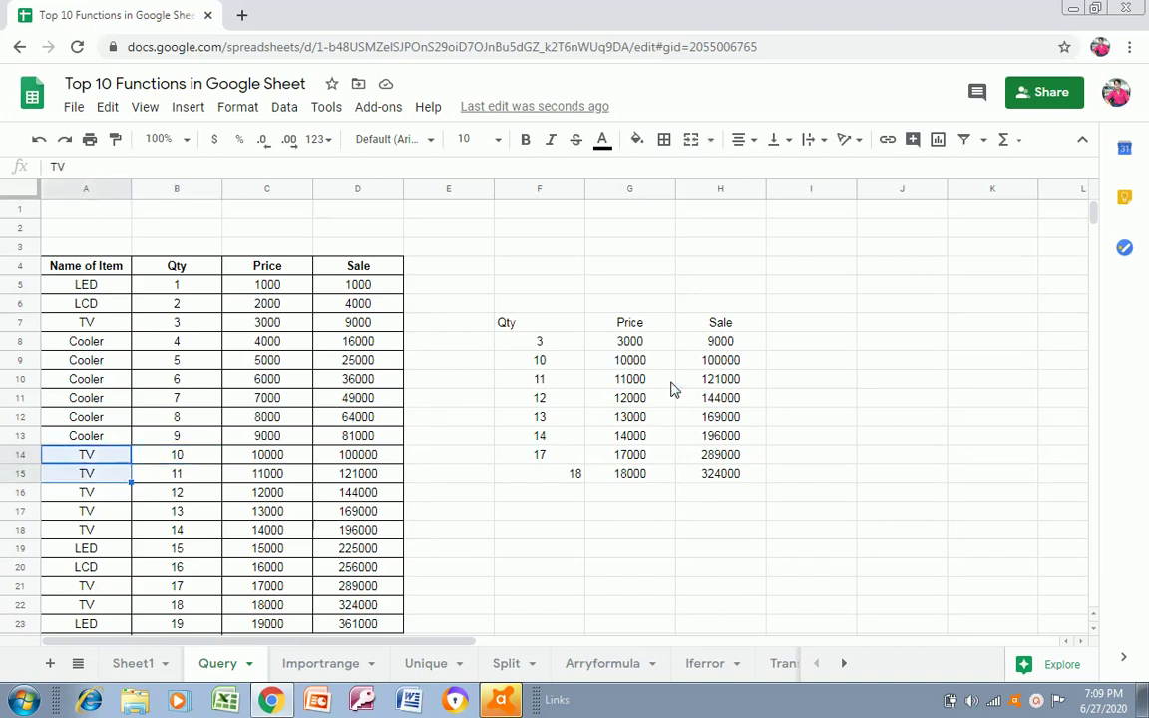
key(shift+Down)
key(shift+Down)
key(shift+Down)
key(shift+Right)
key(shift+Right)
key(shift+Right)
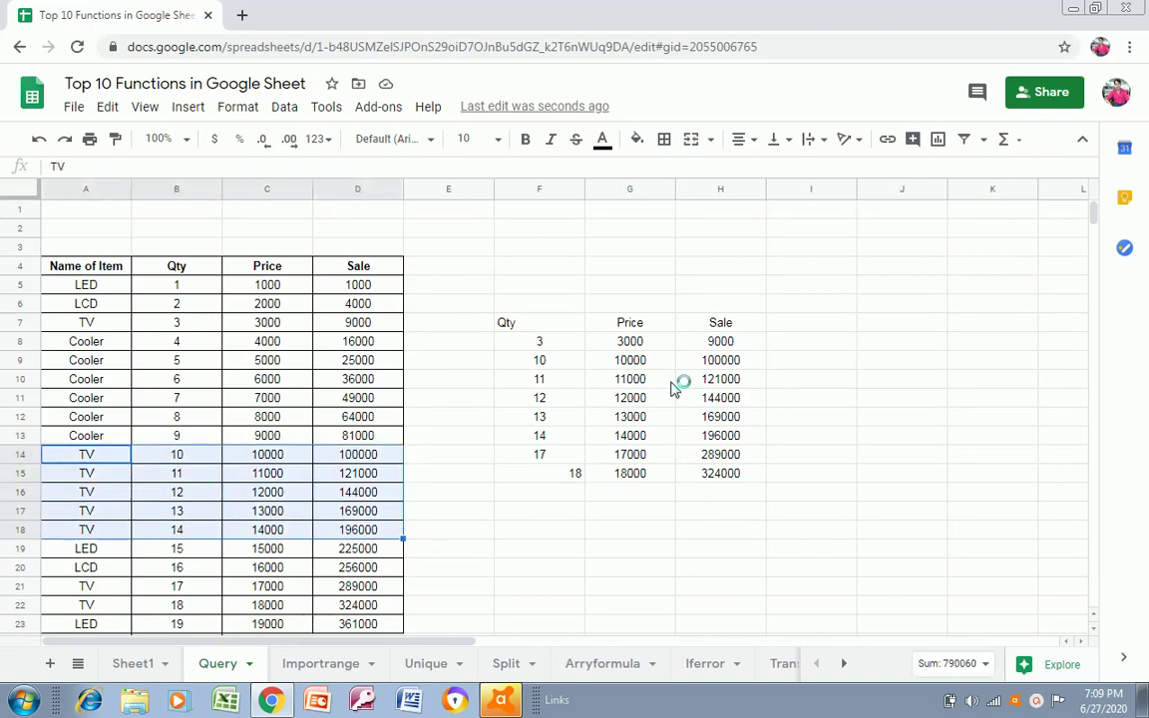
key(Right)
key(Left)
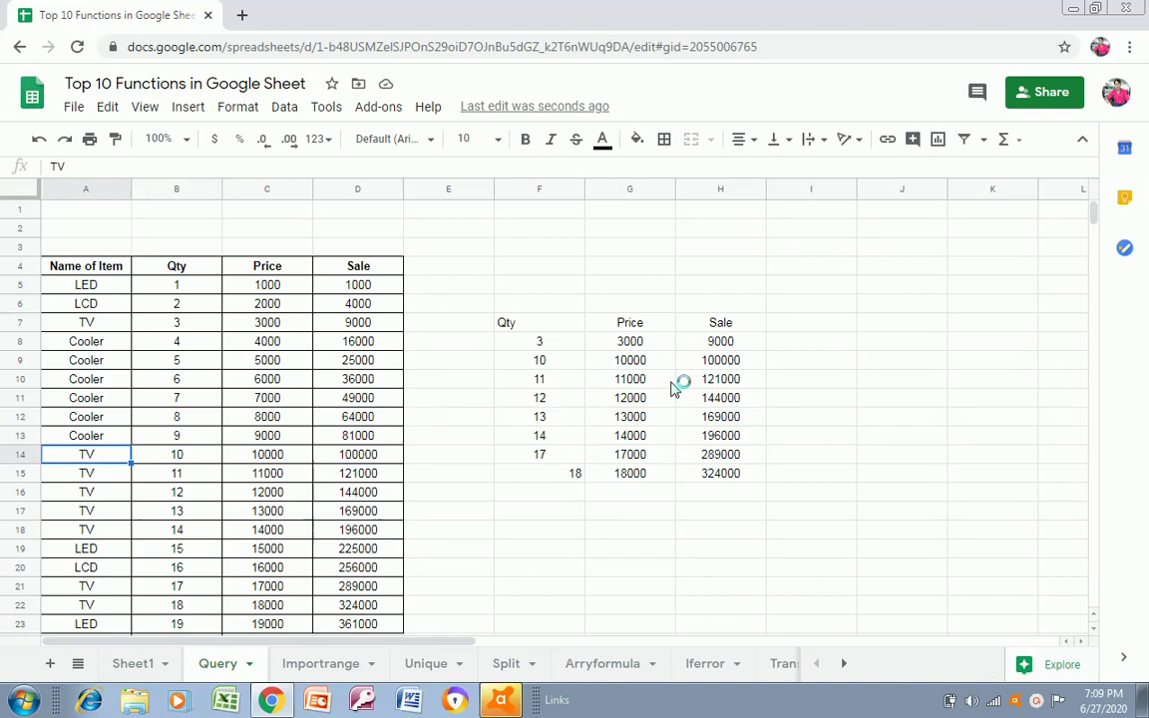
key(shift+Down)
key(shift+Down)
key(shift+Down)
key(shift+Down)
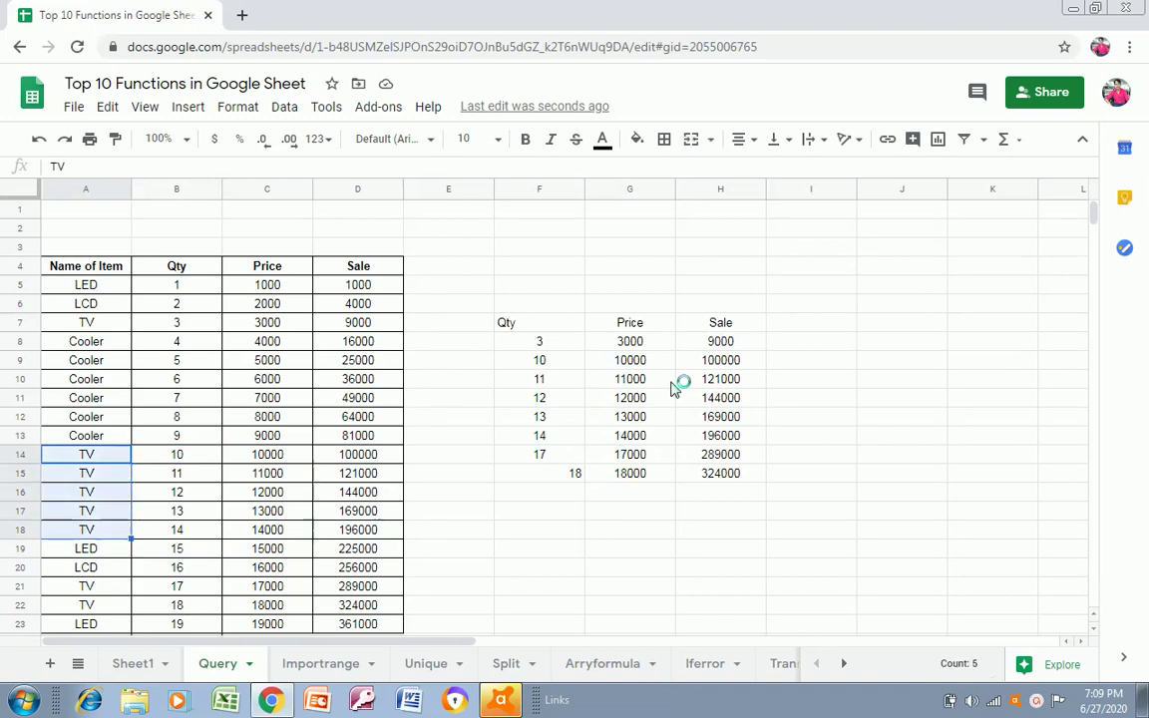
Check the later TV row A22 and the Price header G7 against the results.
key(Down)
key(Down)
key(Down)
key(Down)
key(Down)
key(Down)
key(Up)
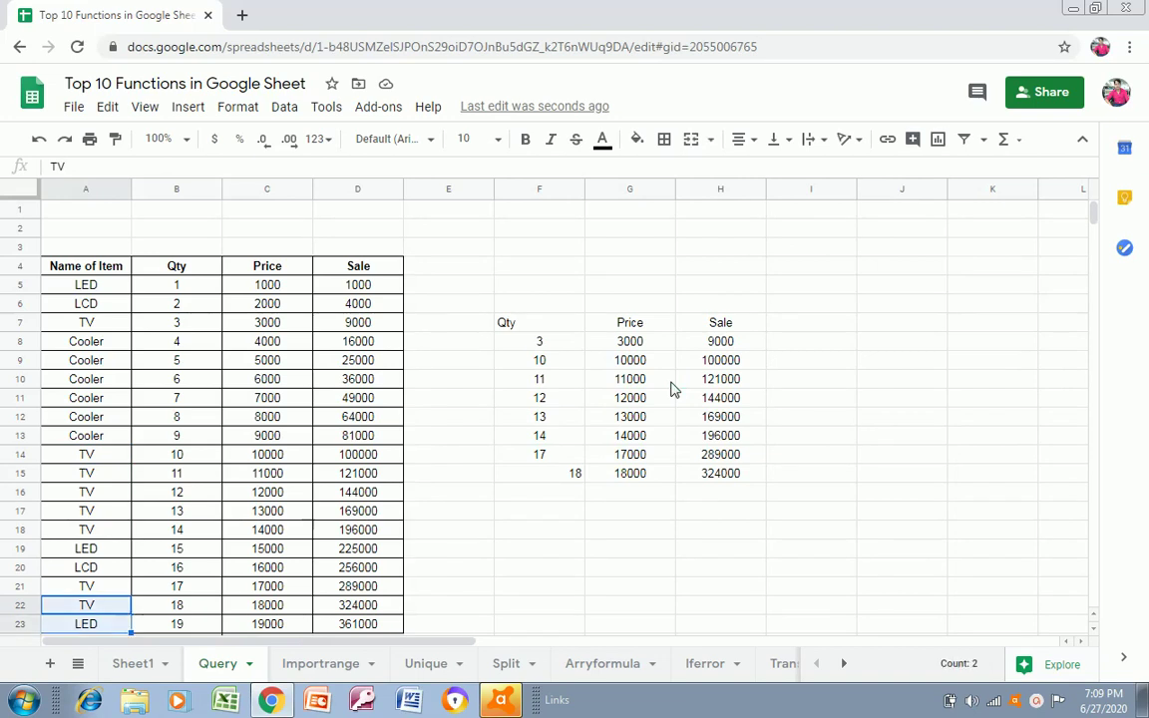
key(Up)
key(Up)
key(Up)
key(Up)
key(Up)
key(Up)
key(Up)
key(Up)
key(Right)
key(Right)
key(Right)
key(Right)
key(Right)
key(Right)
key(Down)
key(Left)
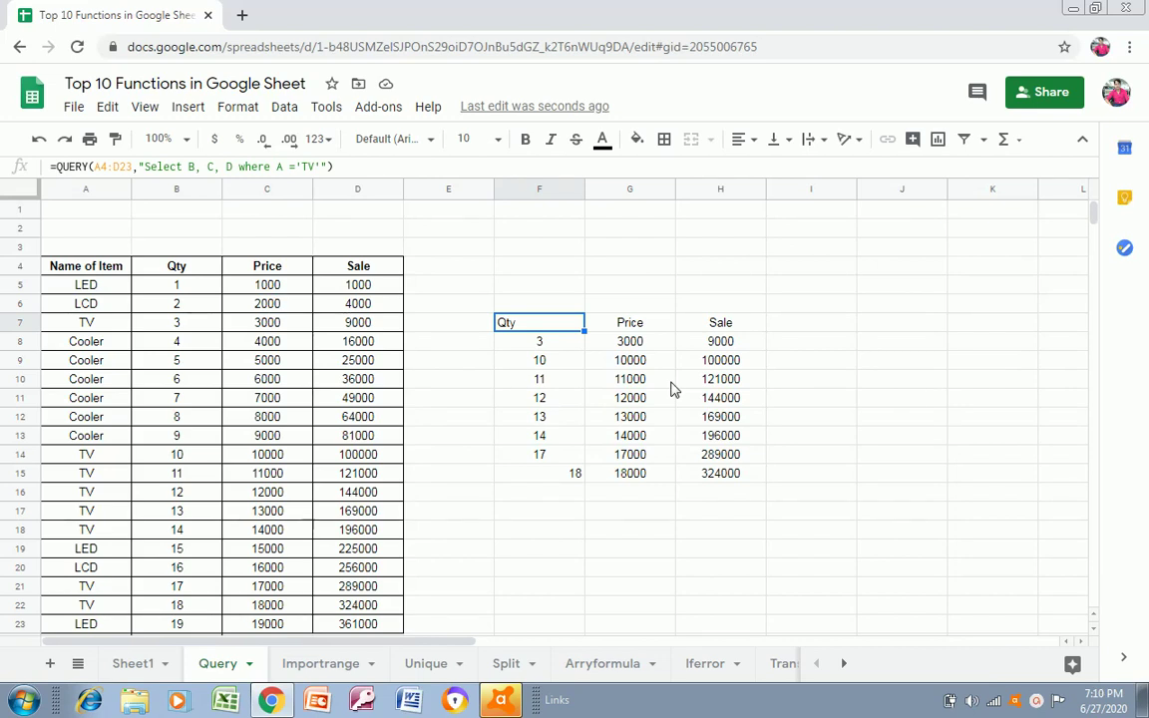
key(Right)
key(Left)
click(80, 665)
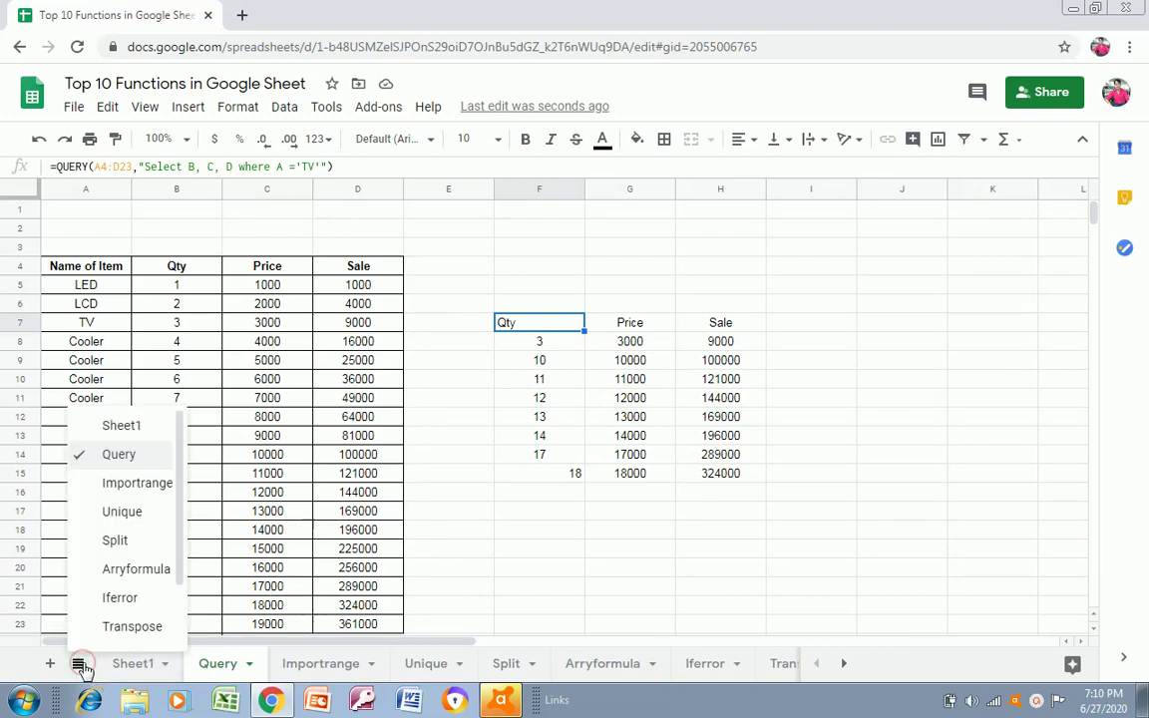
Switch to the Importrange sheet and delete the #N/A IMPORTRANGE formula in A4.
click(129, 484)
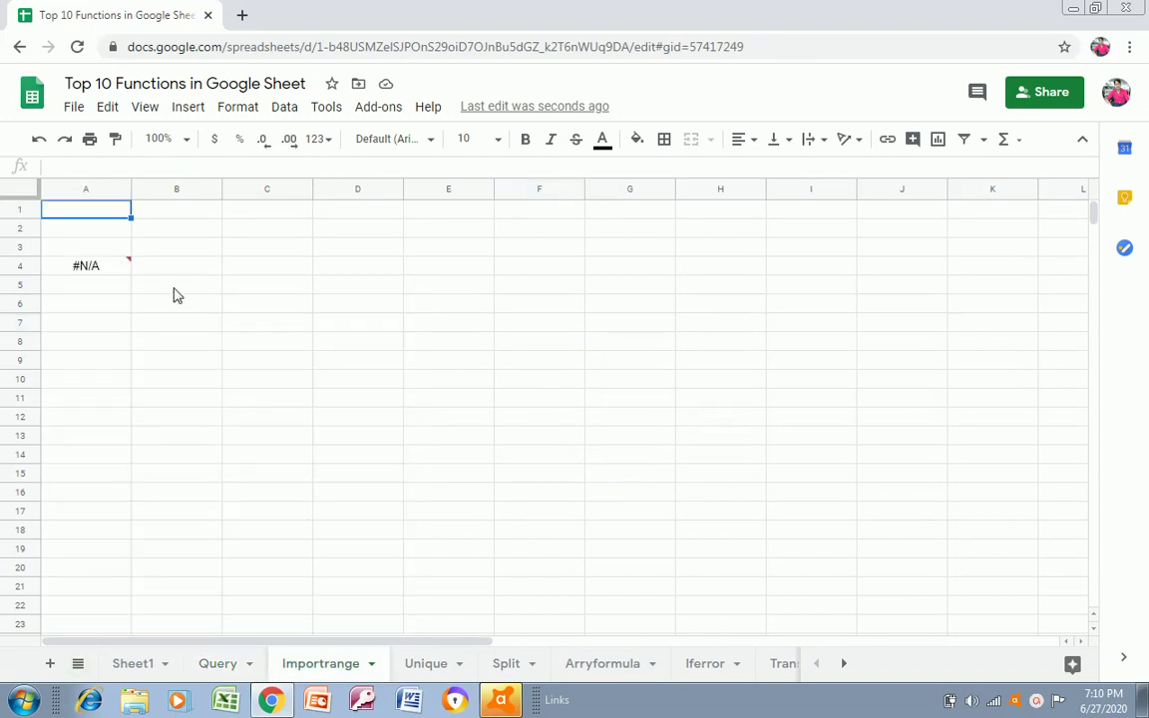
click(98, 269)
mouse_move(86, 266)
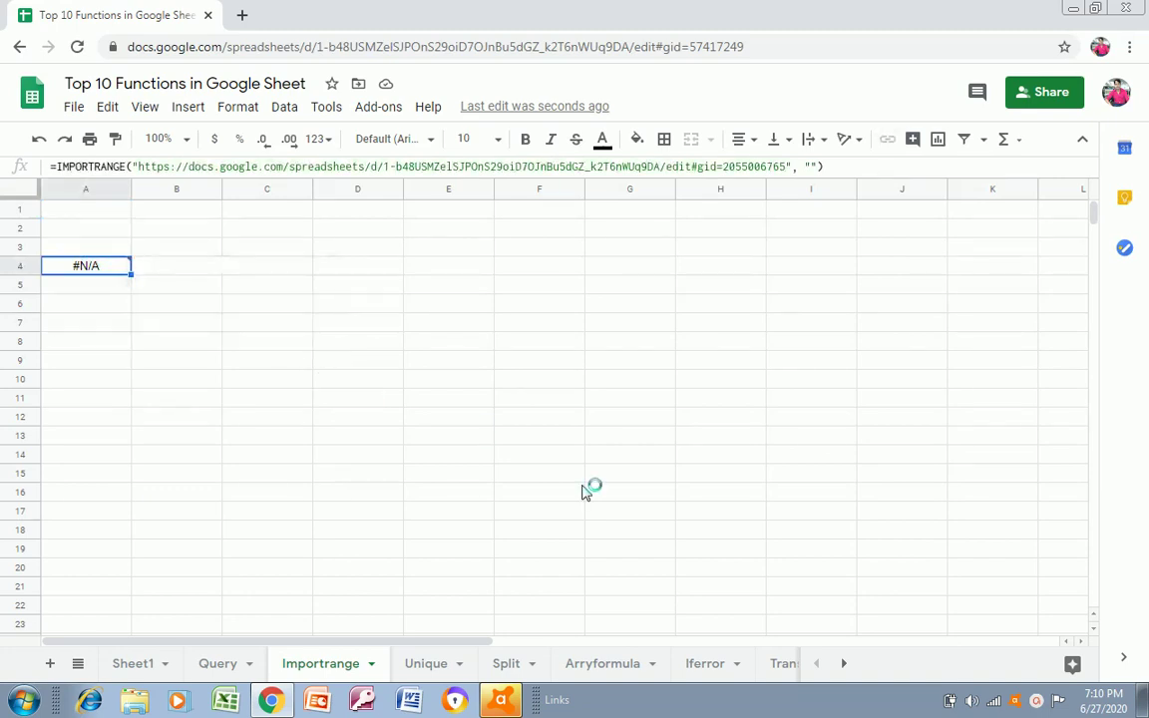
key(Delete)
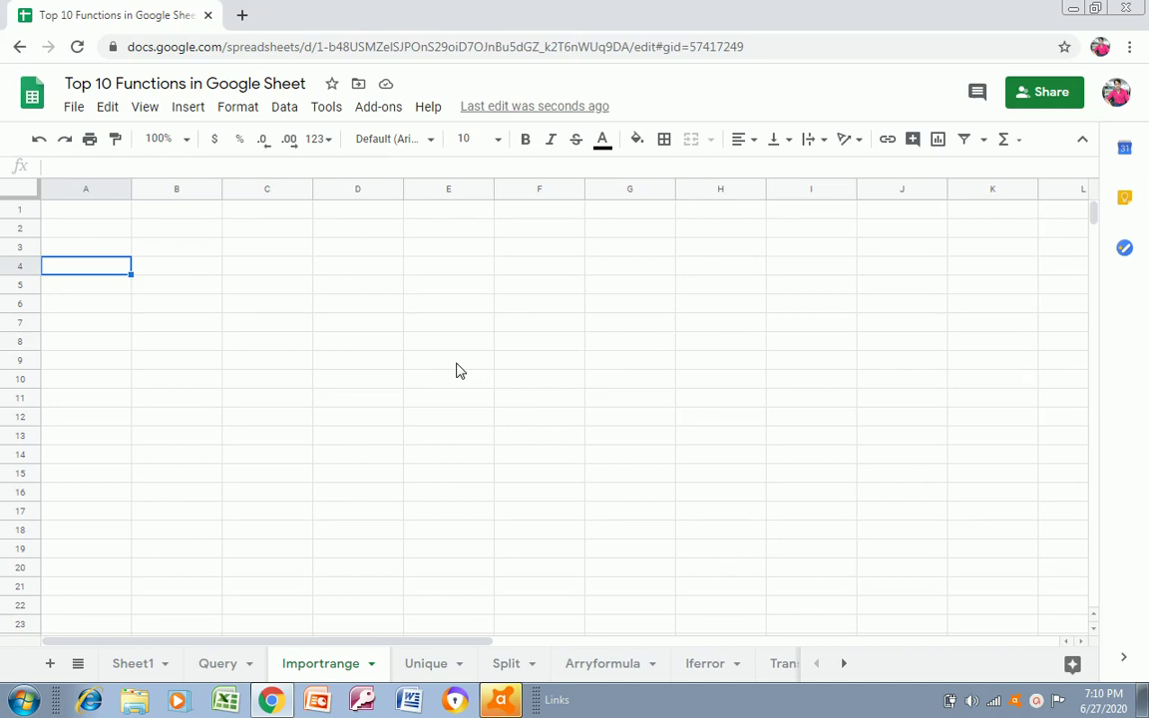
click(245, 16)
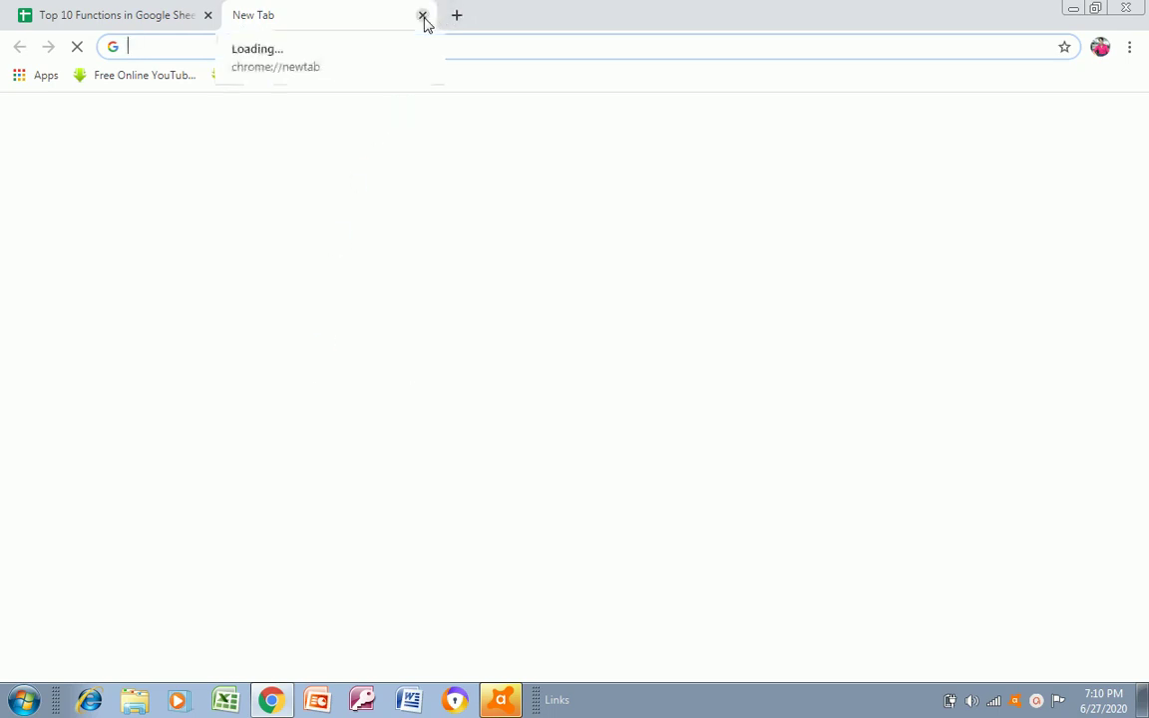
Reopen a new Chrome tab on the Google start page and close the Avast window.
click(423, 17)
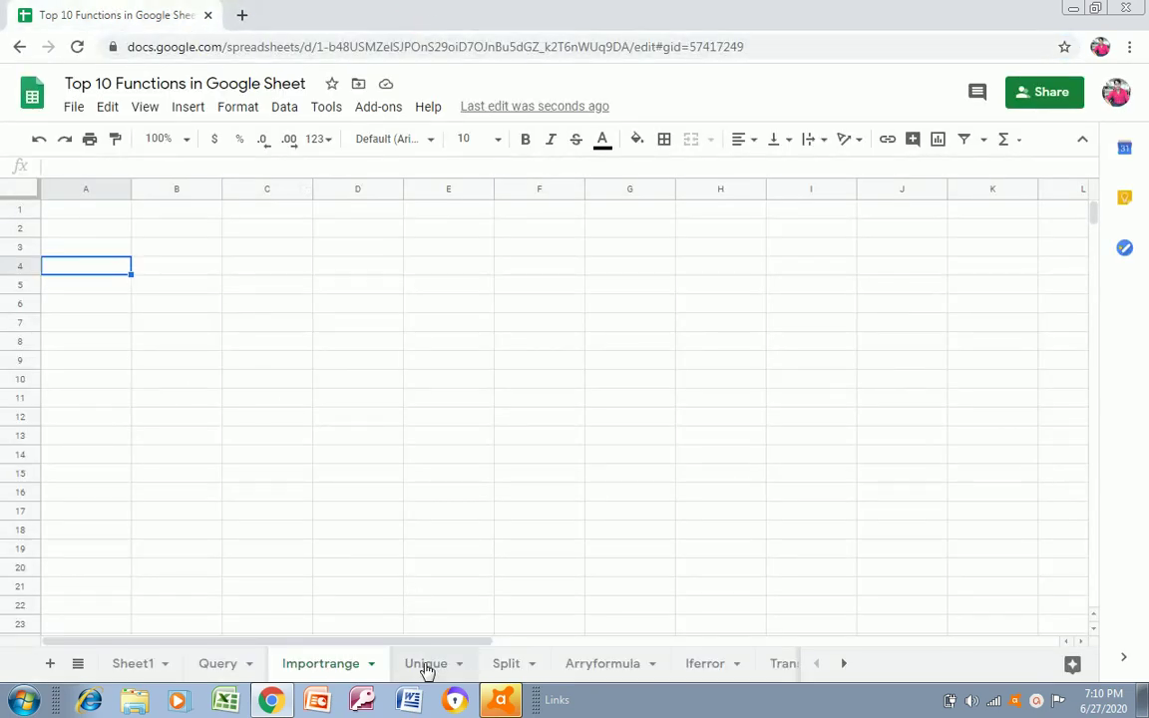
click(243, 15)
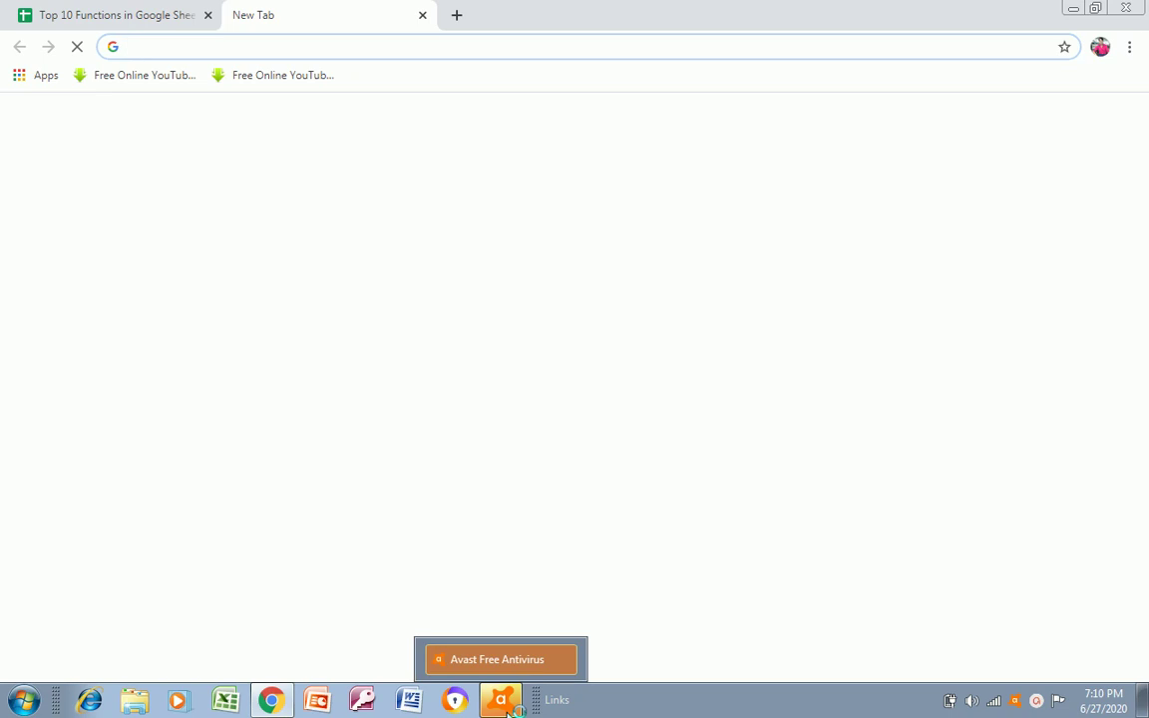
click(511, 663)
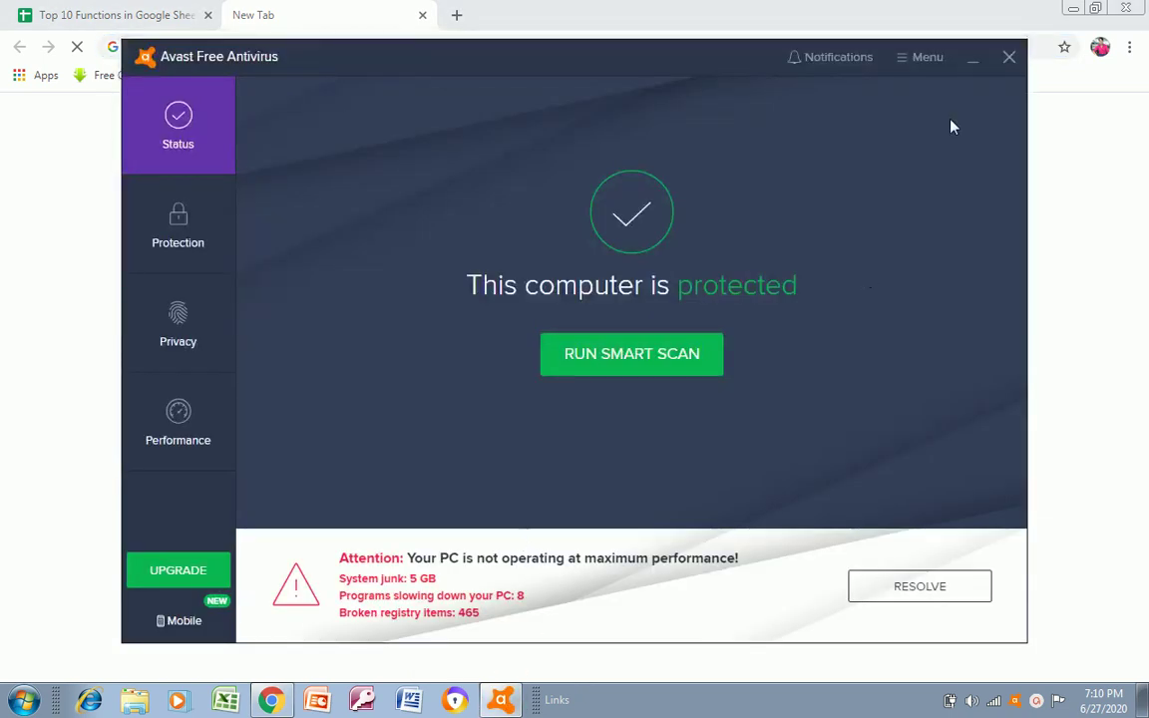
click(1010, 58)
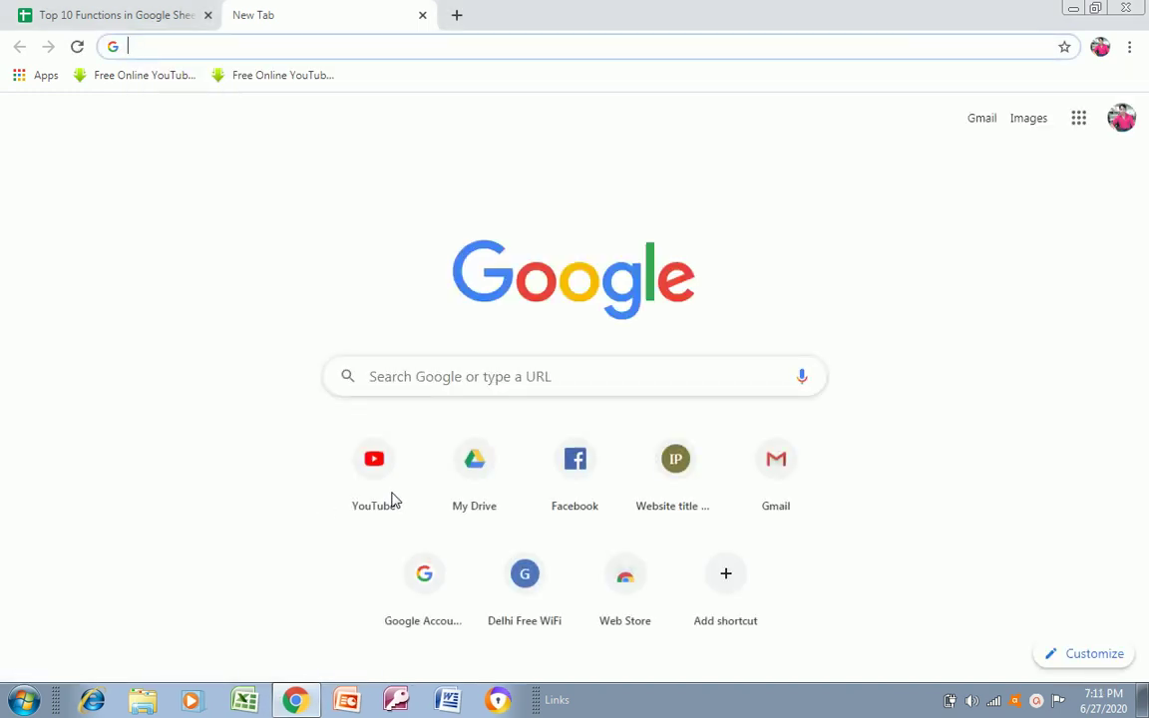
Open My Drive, dismiss the search error, then open Untitled spreadsheet from Quick Access.
click(477, 462)
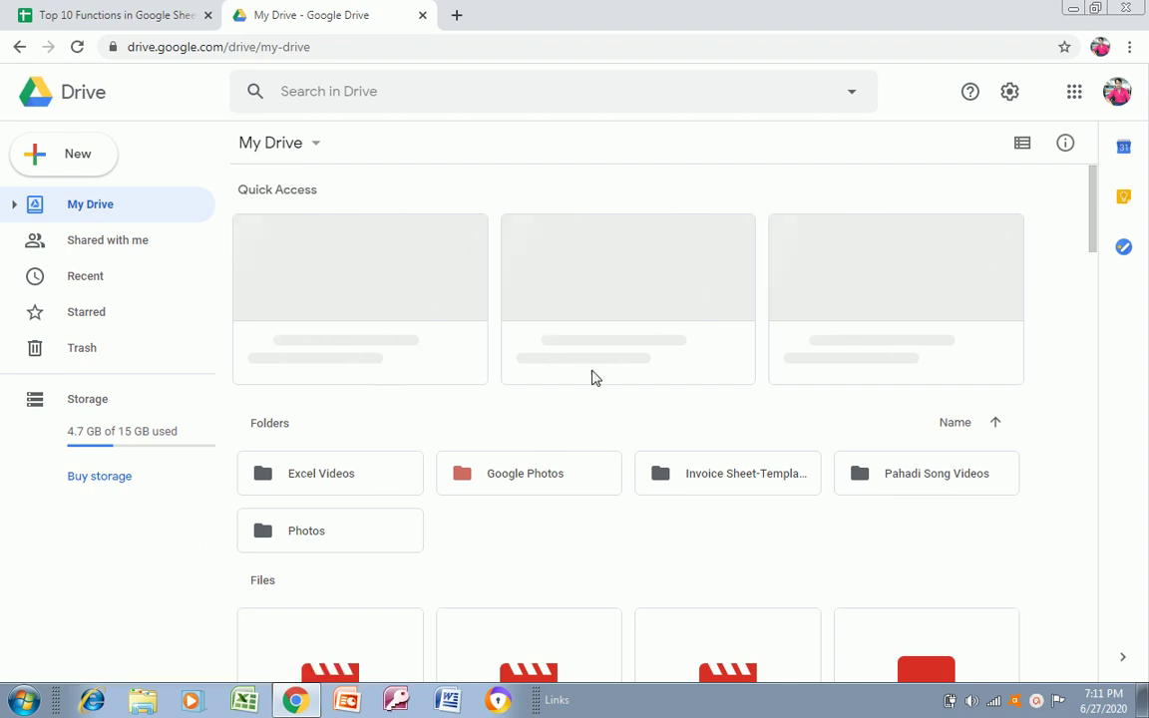
click(156, 8)
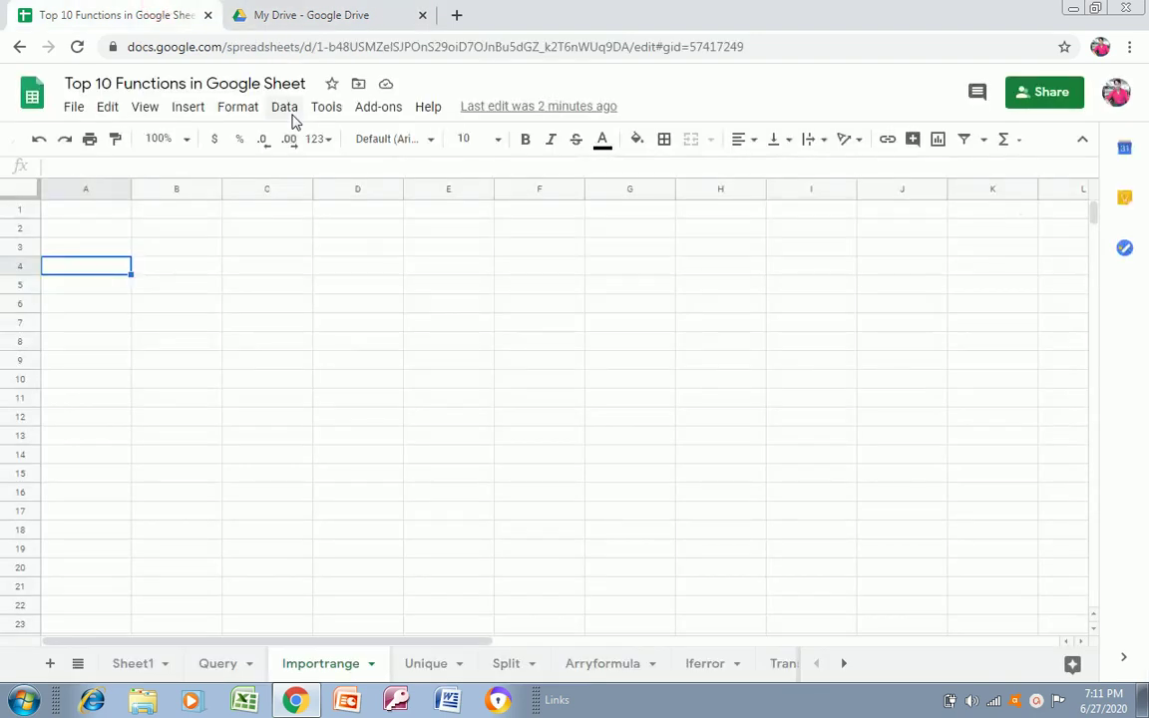
click(333, 10)
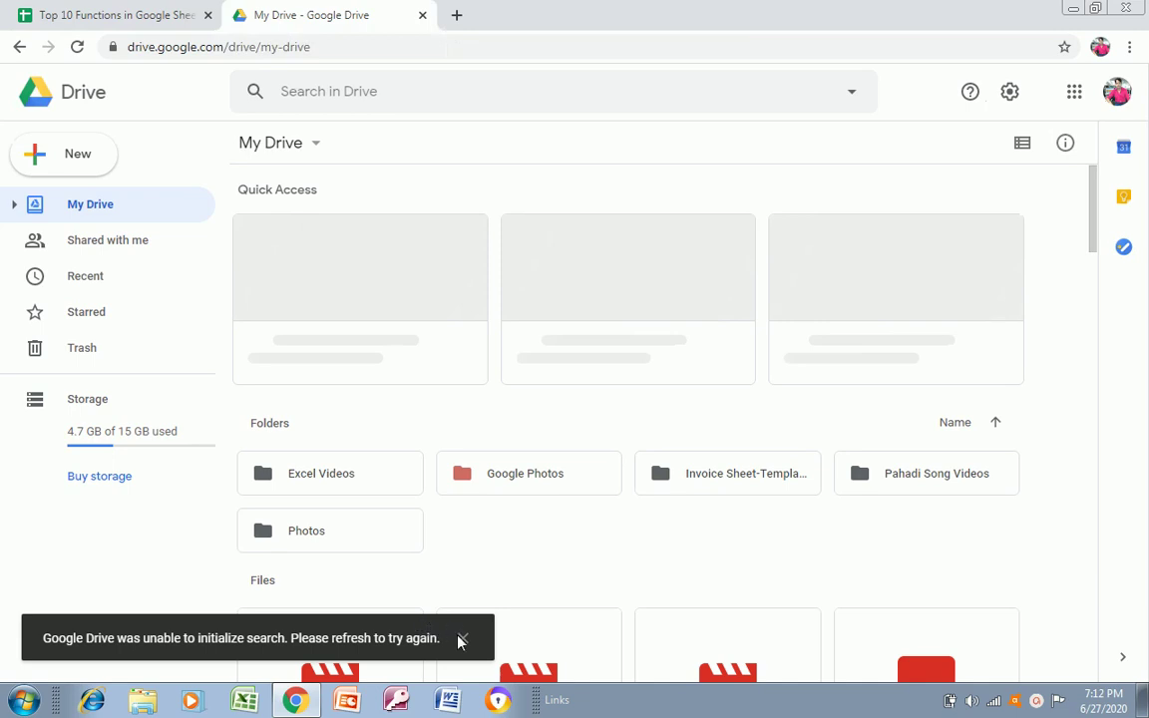
click(462, 639)
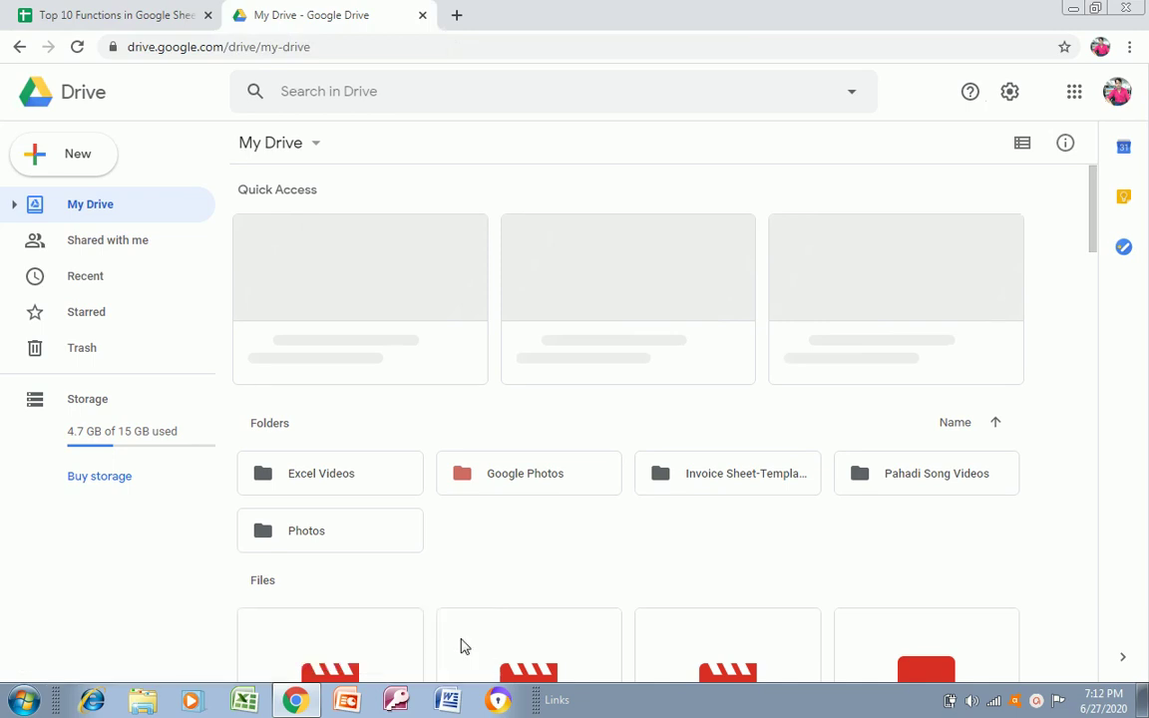
click(146, 10)
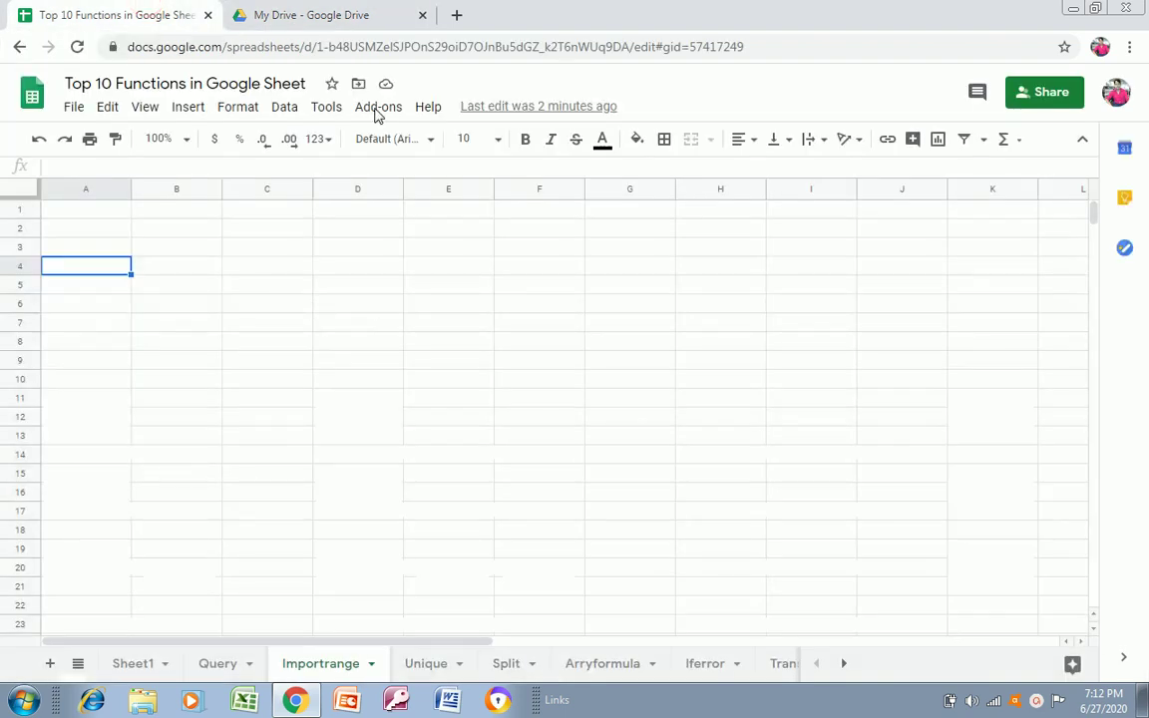
click(376, 10)
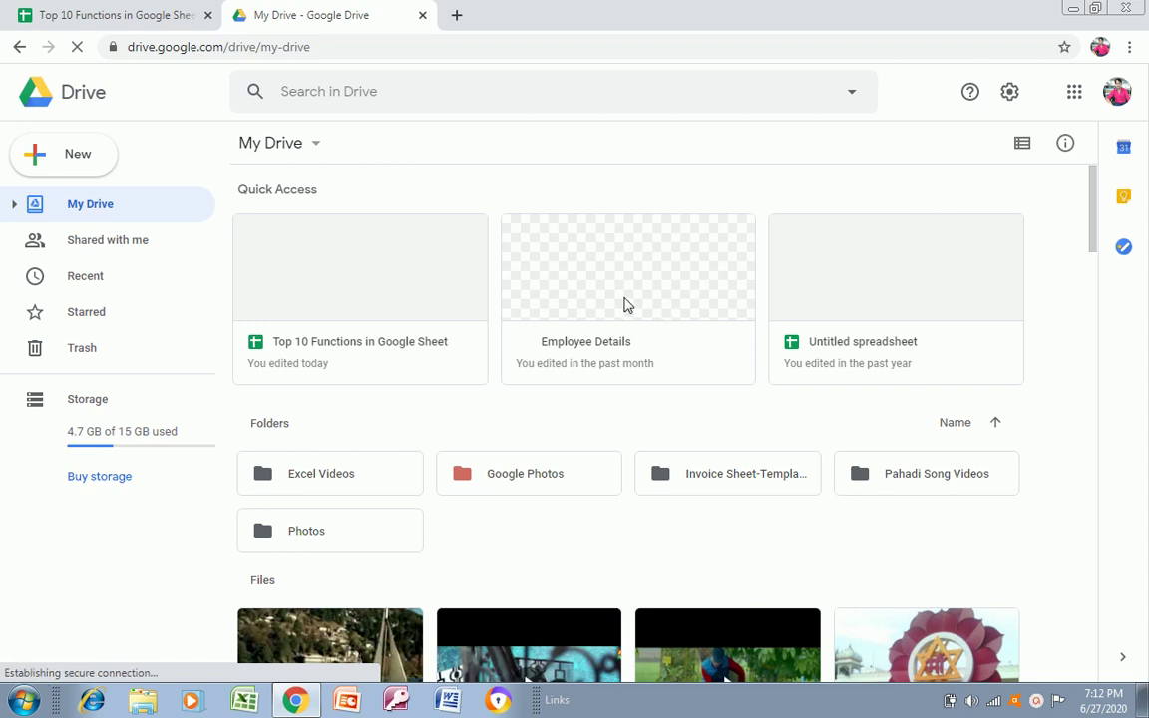
click(891, 291)
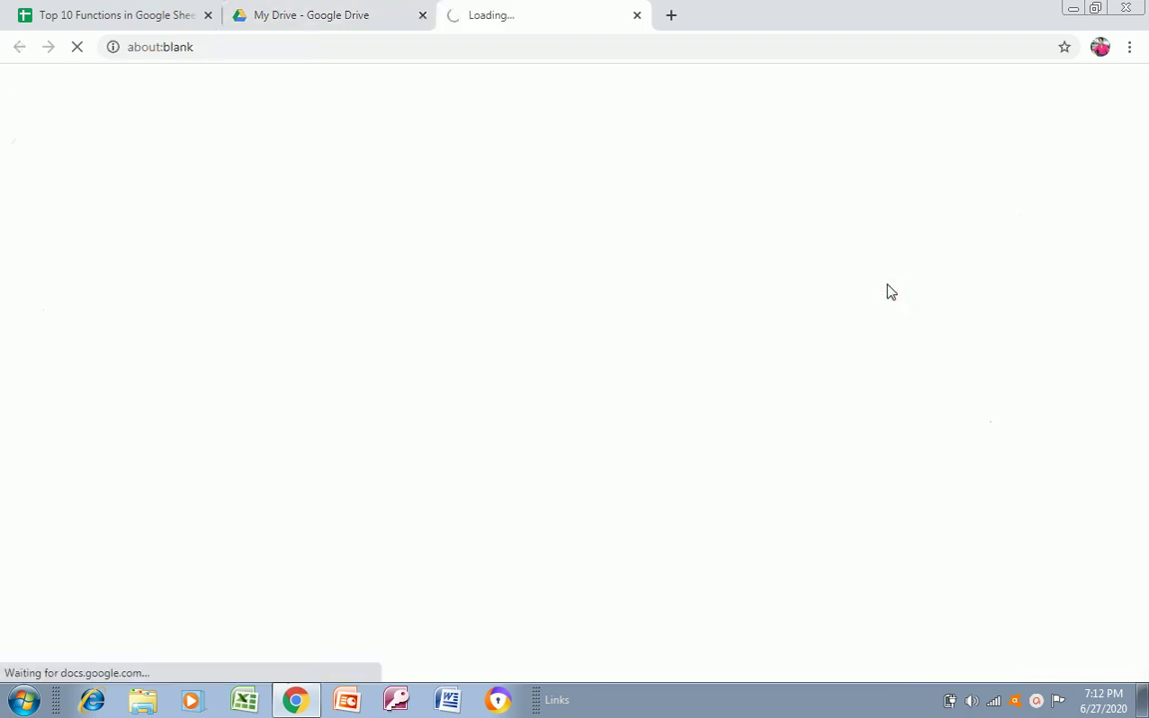
Close the My Drive tab and return to the Top 10 Functions spreadsheet tab.
click(423, 16)
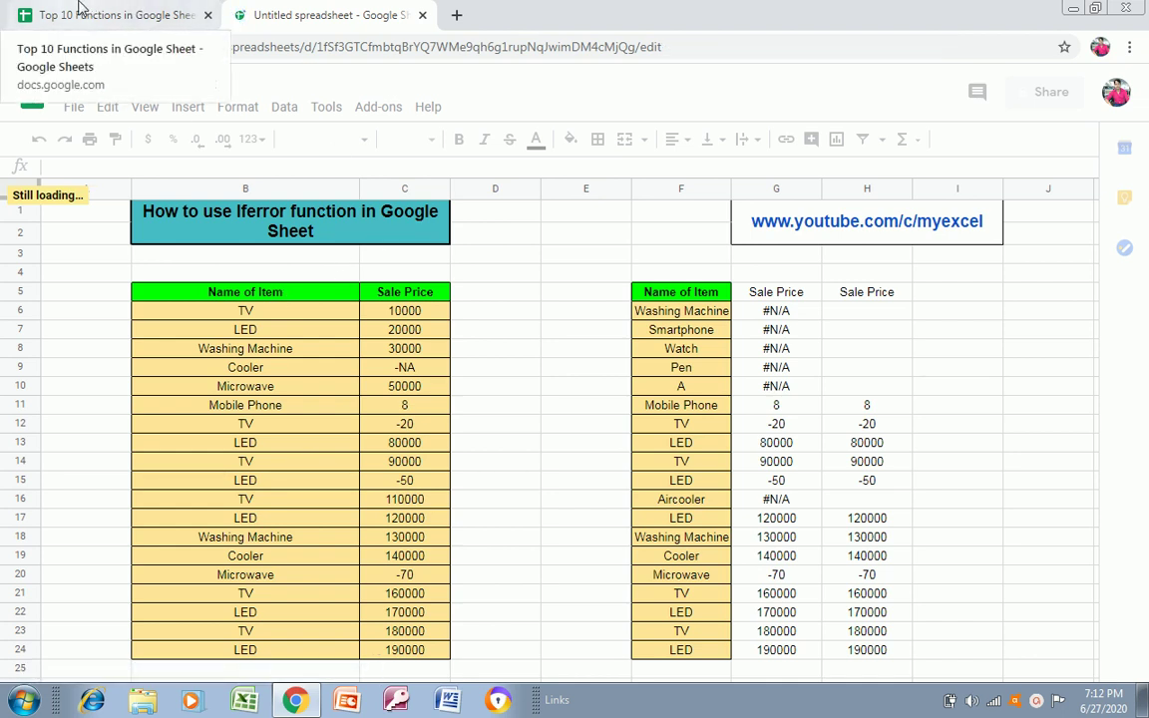
click(774, 44)
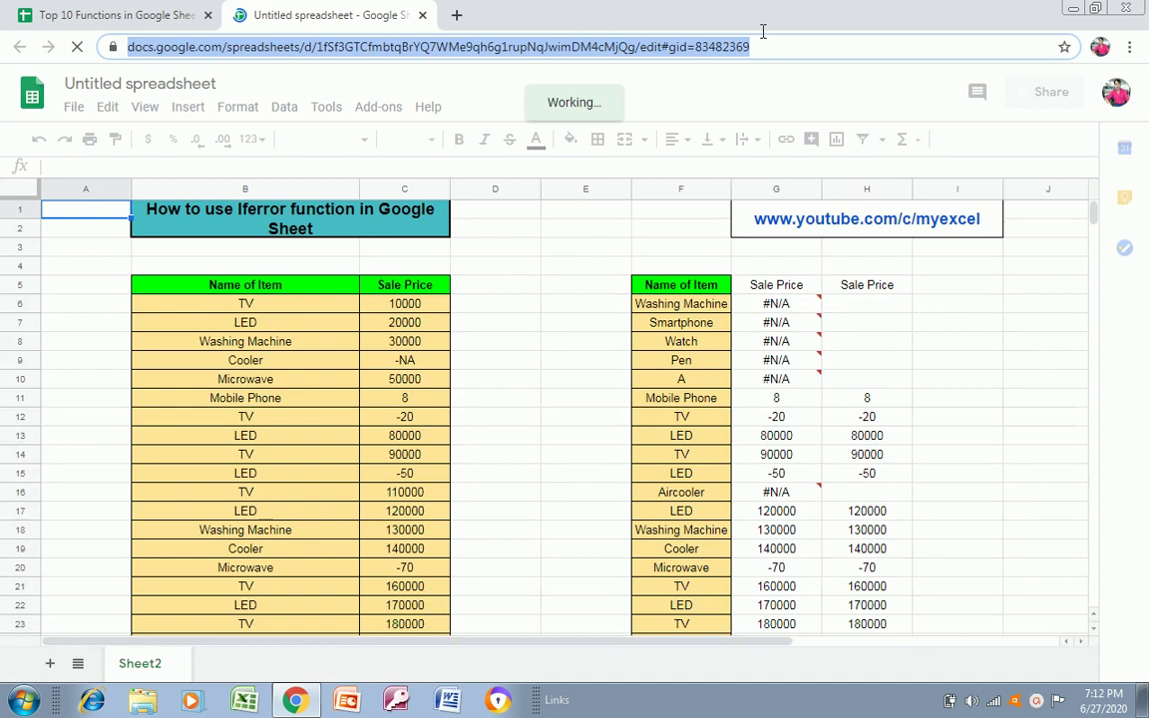
click(124, 12)
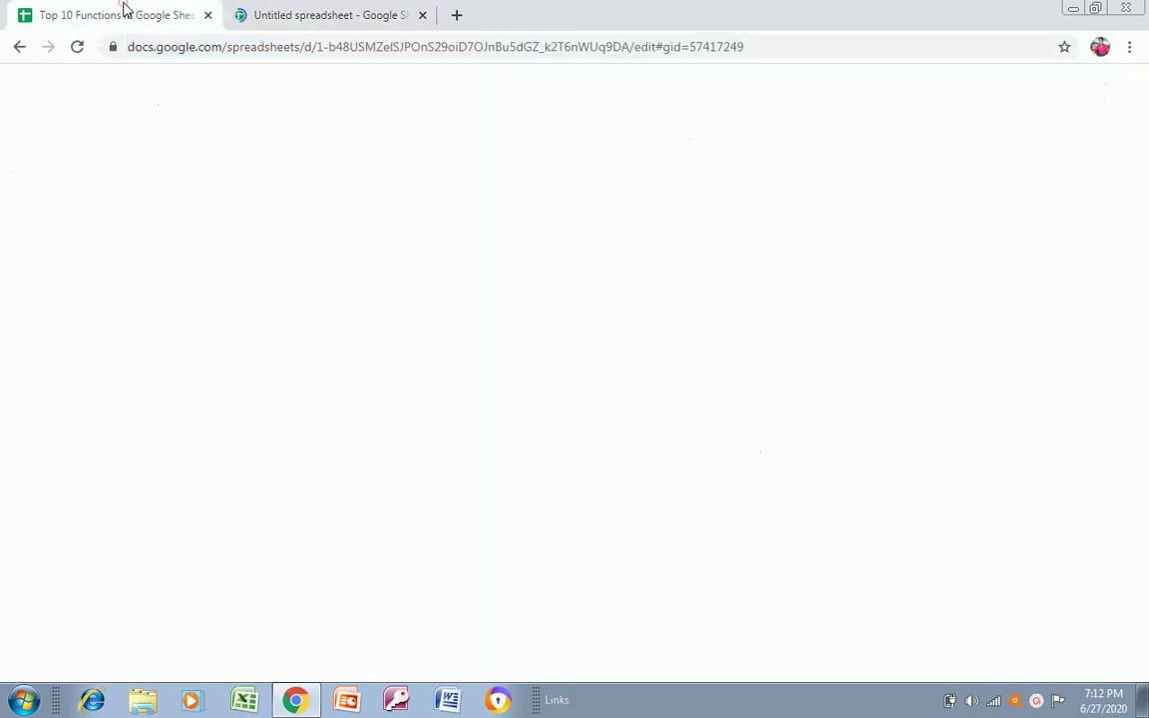
In Importrange cell A4, begin =IMPORTRANGE(" with the Untitled spreadsheet's pasted URL, followed by ", ".
text(=I)
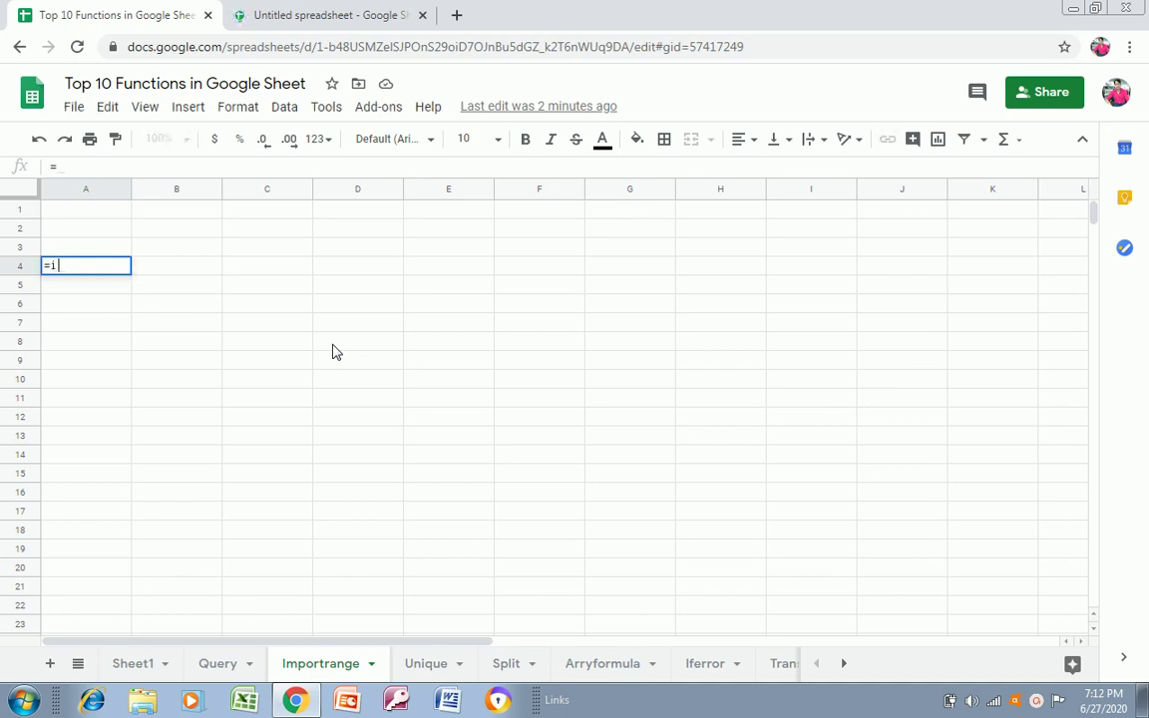
text(mpo)
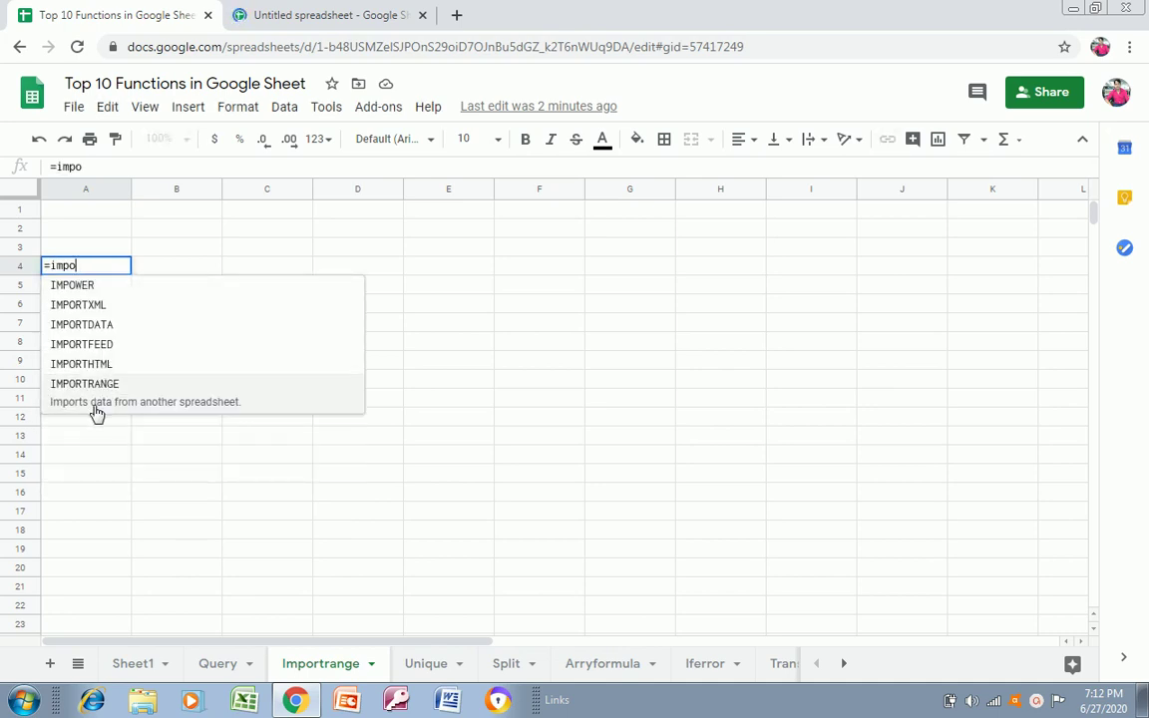
click(96, 410)
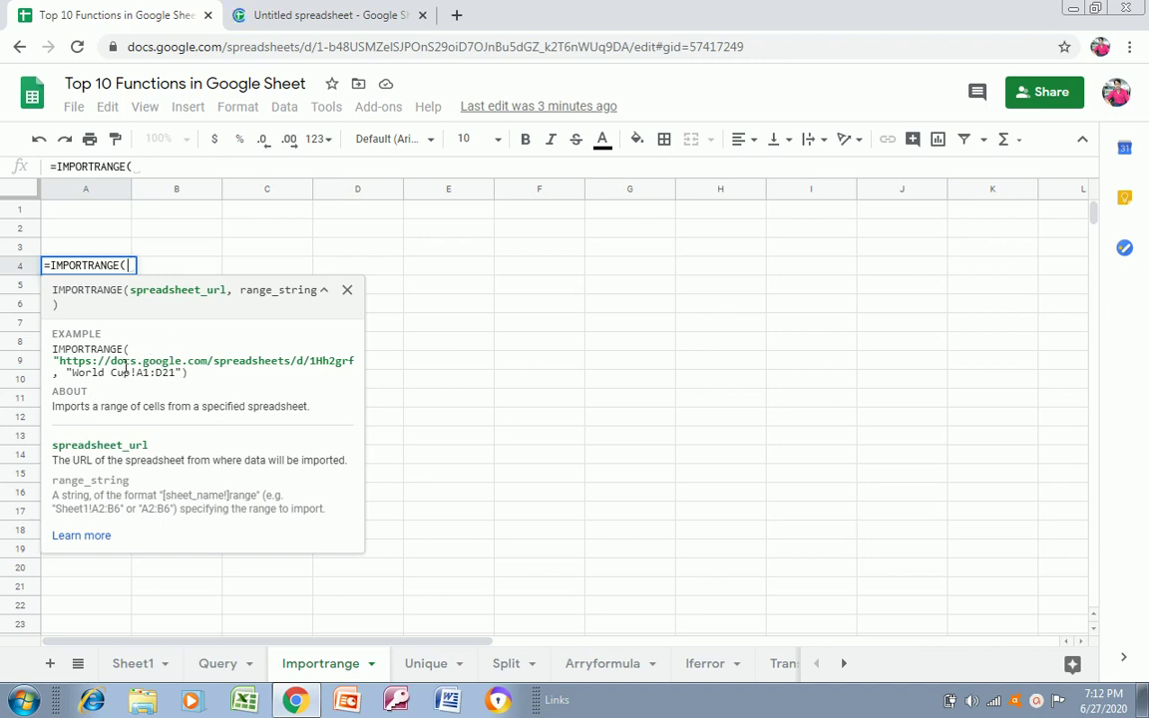
text(")
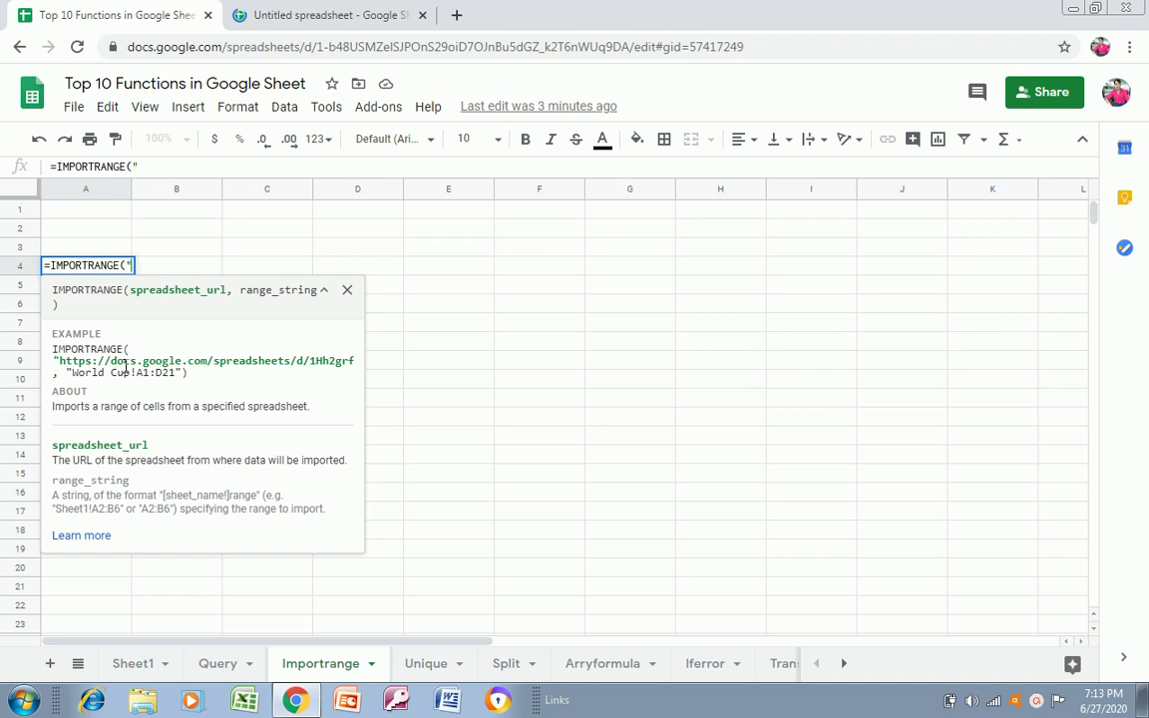
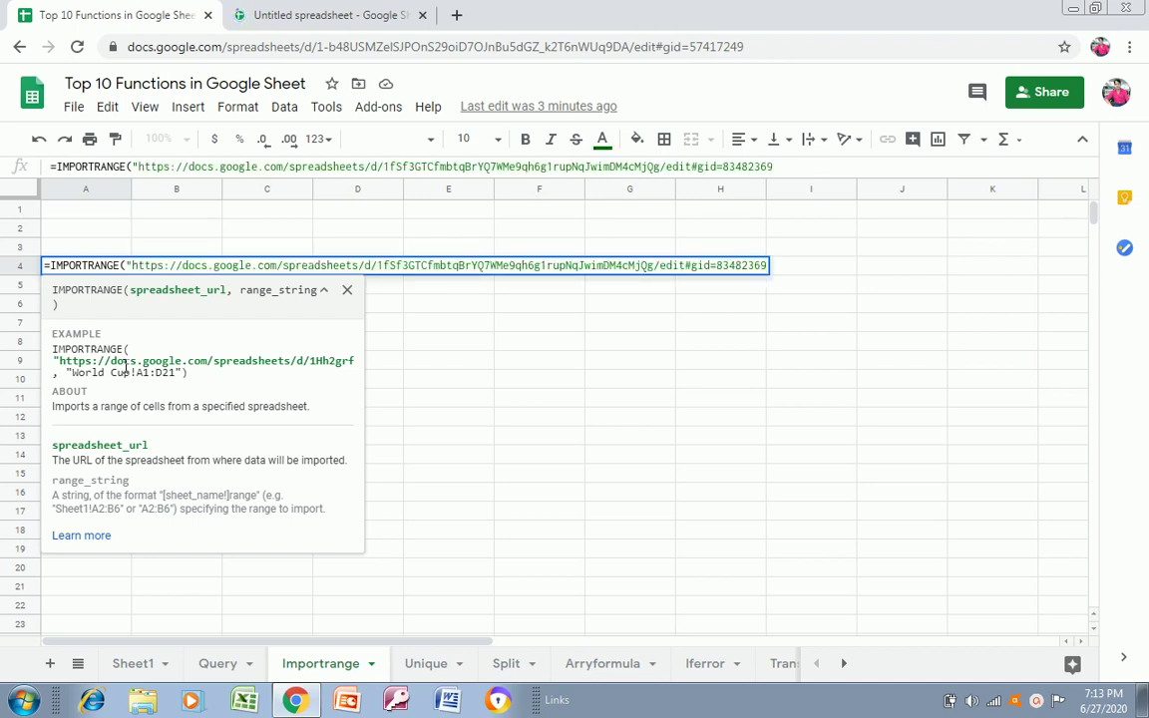
text(")
text(, ")
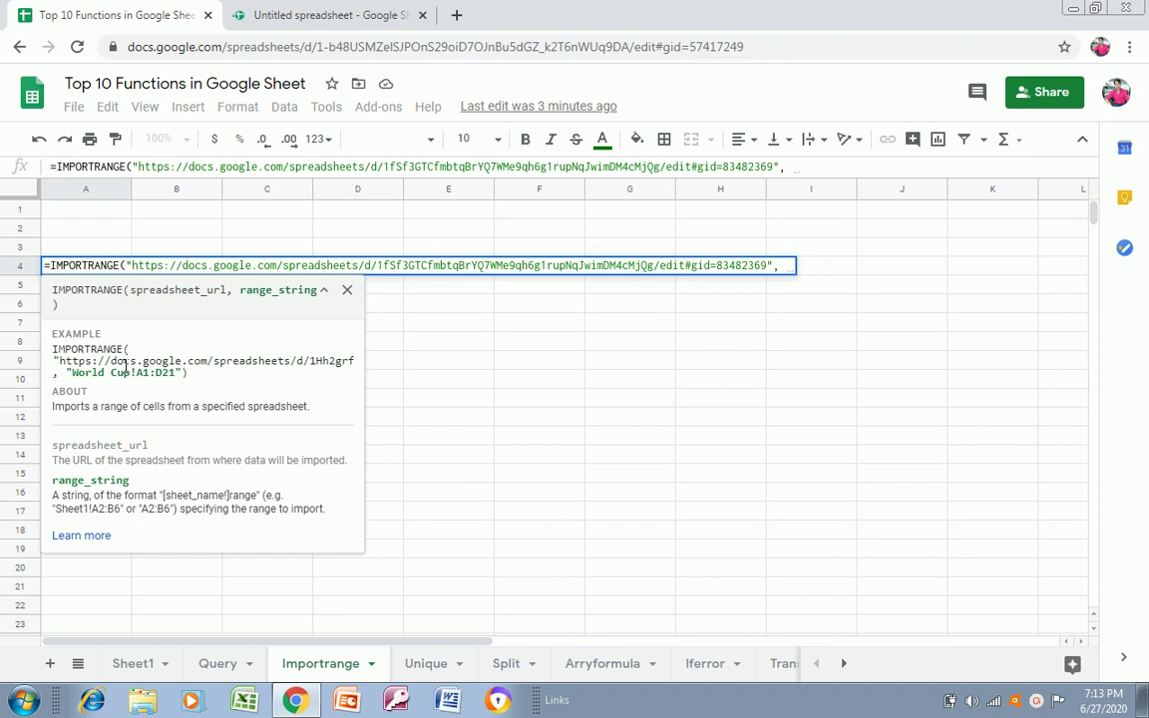
click(310, 8)
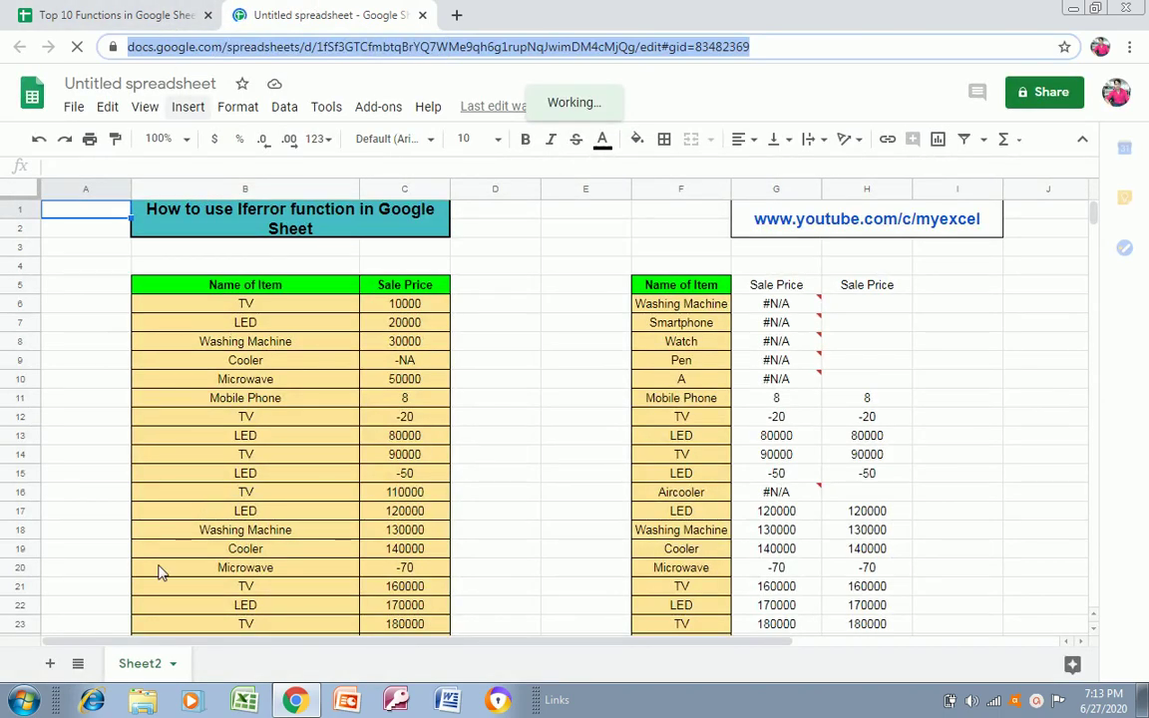
right_click(137, 666)
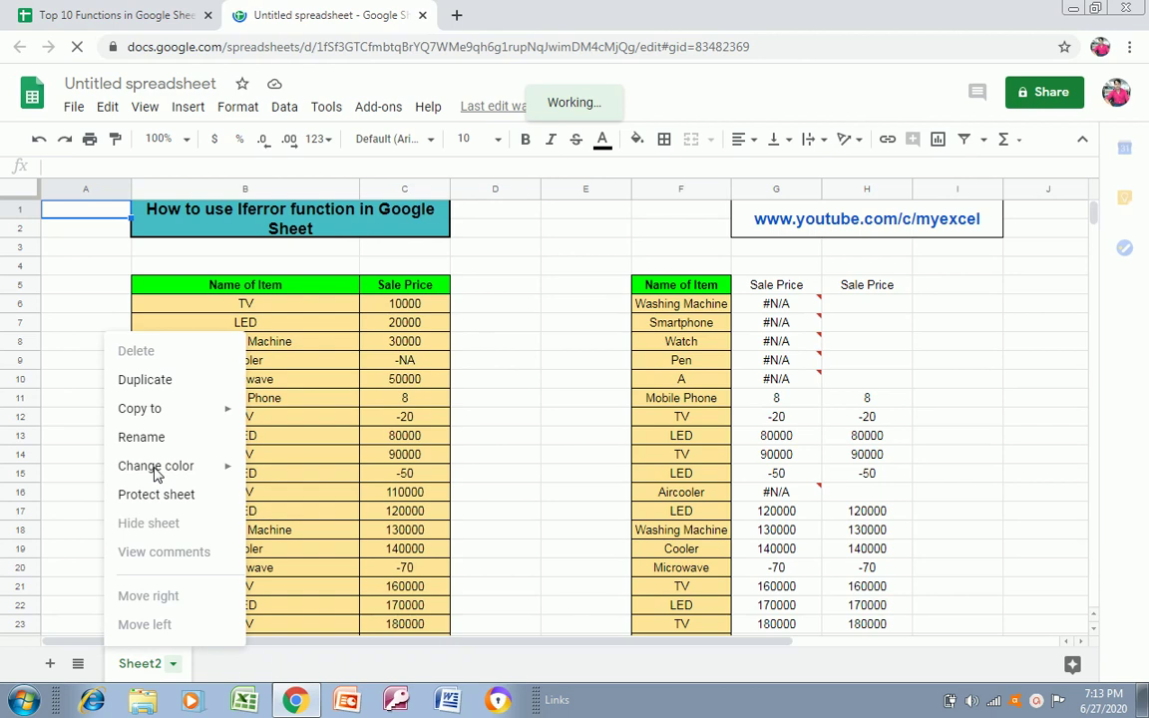
click(142, 437)
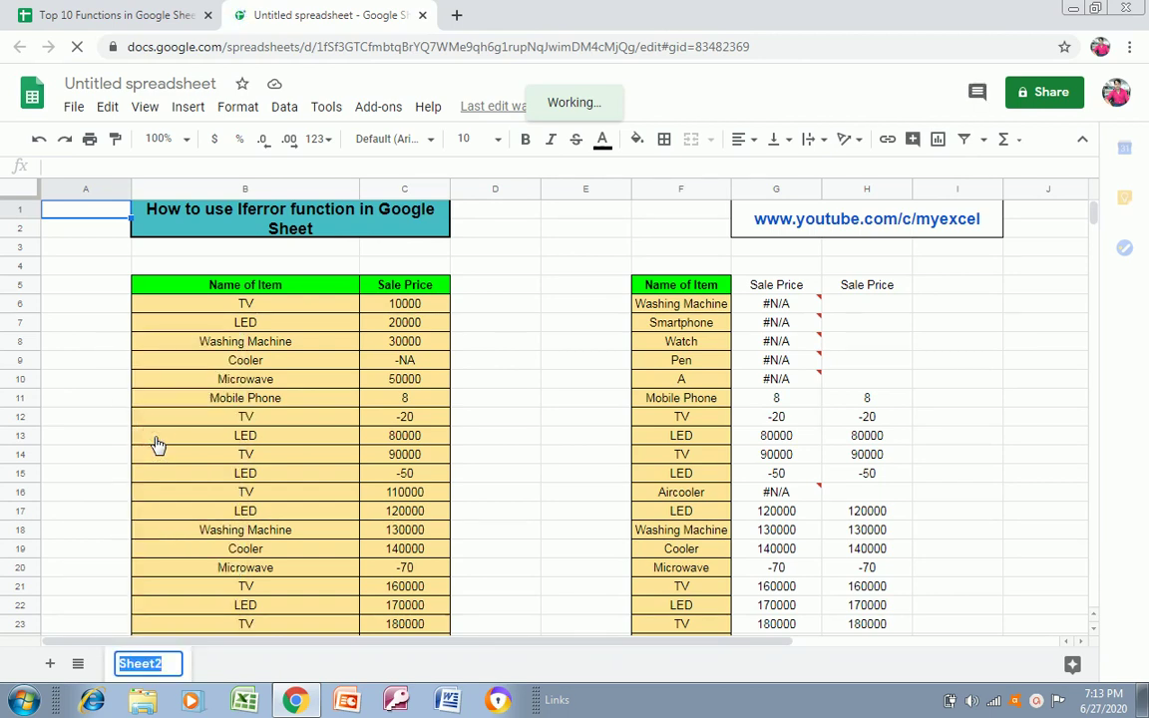
click(136, 10)
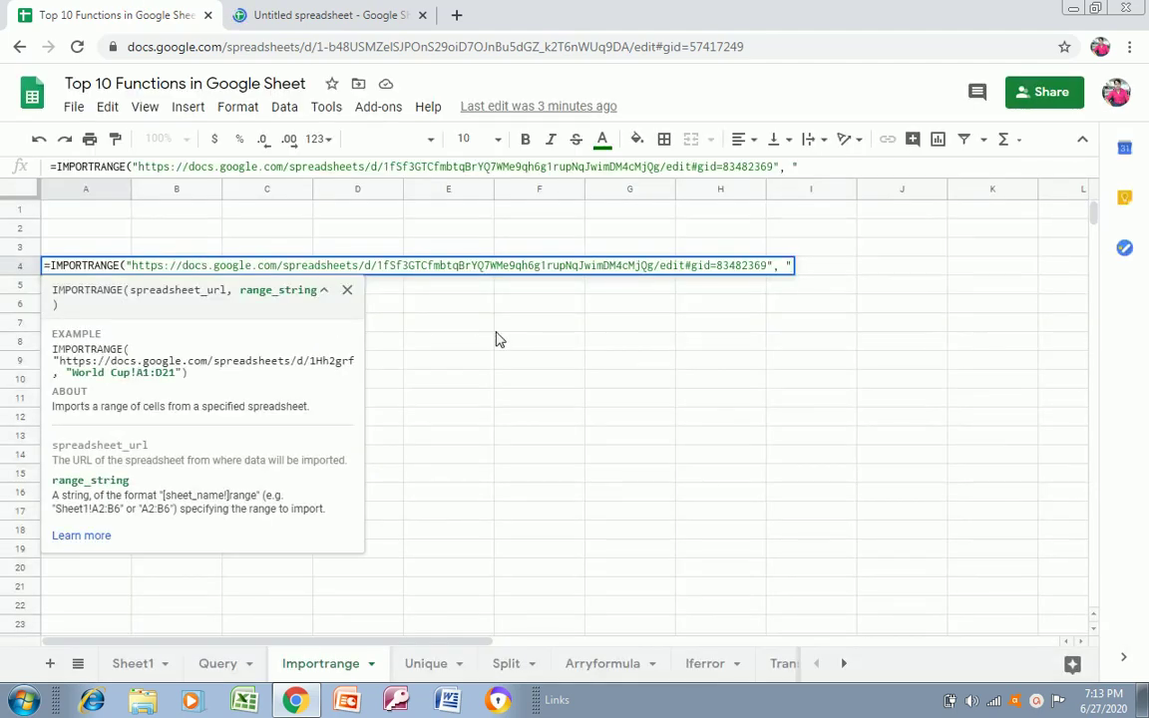
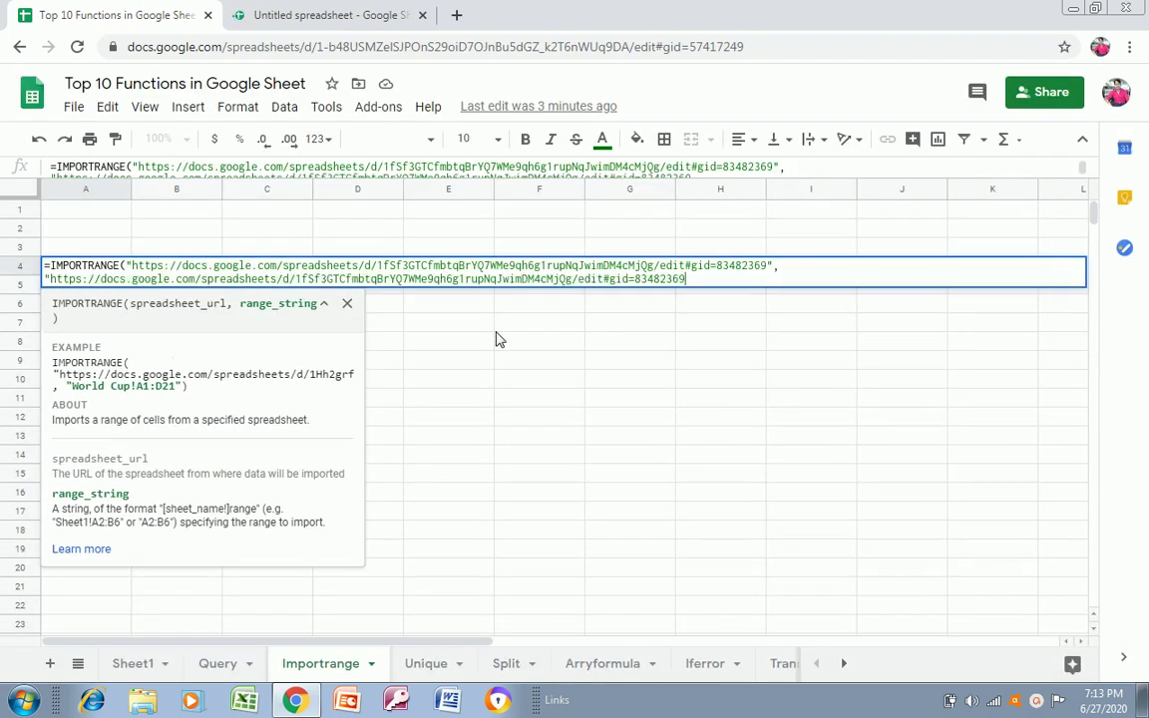
key(ctrl+z)
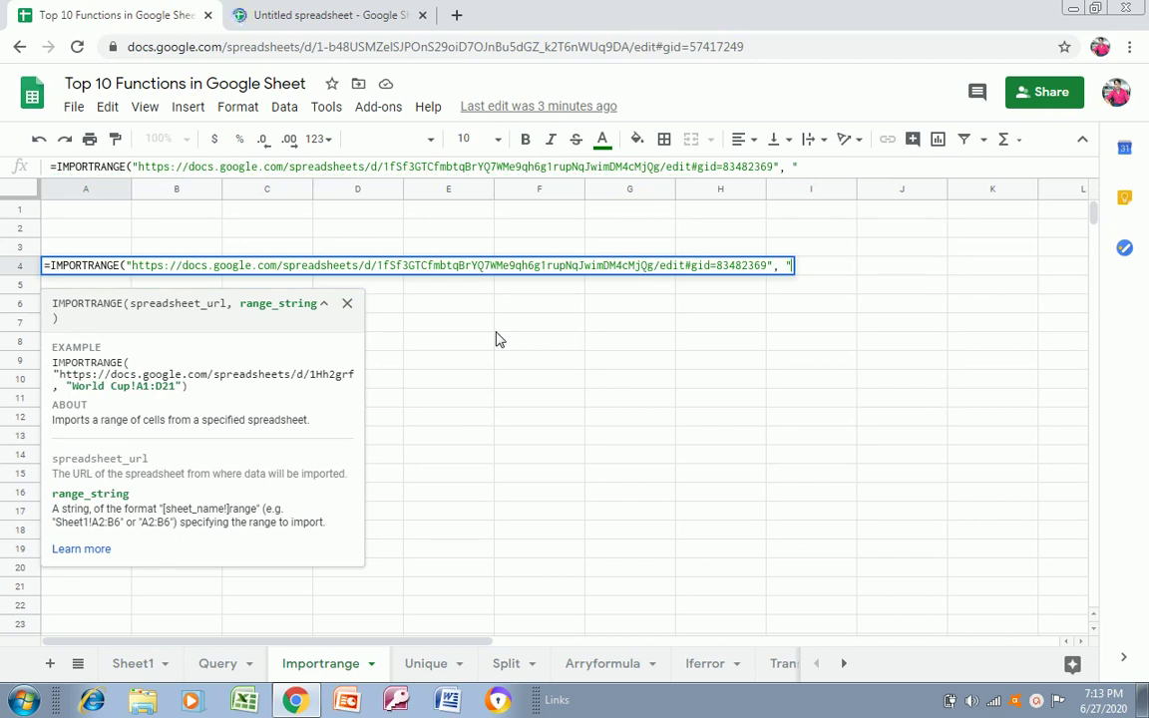
click(354, 13)
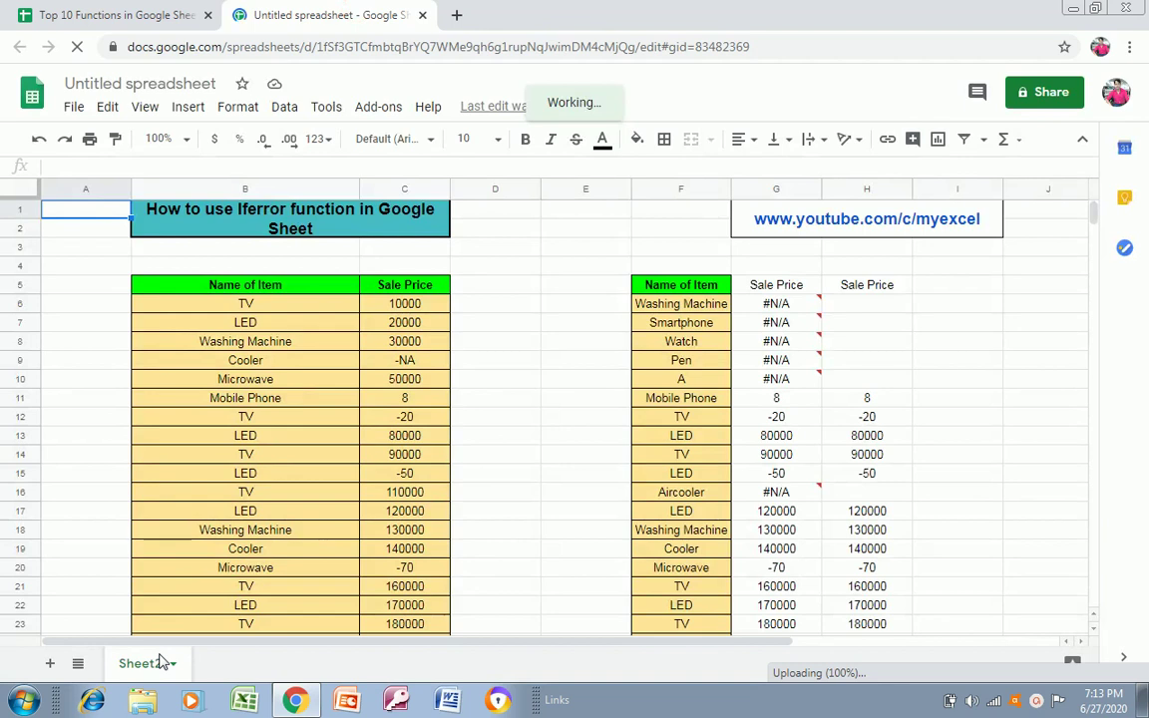
right_click(160, 664)
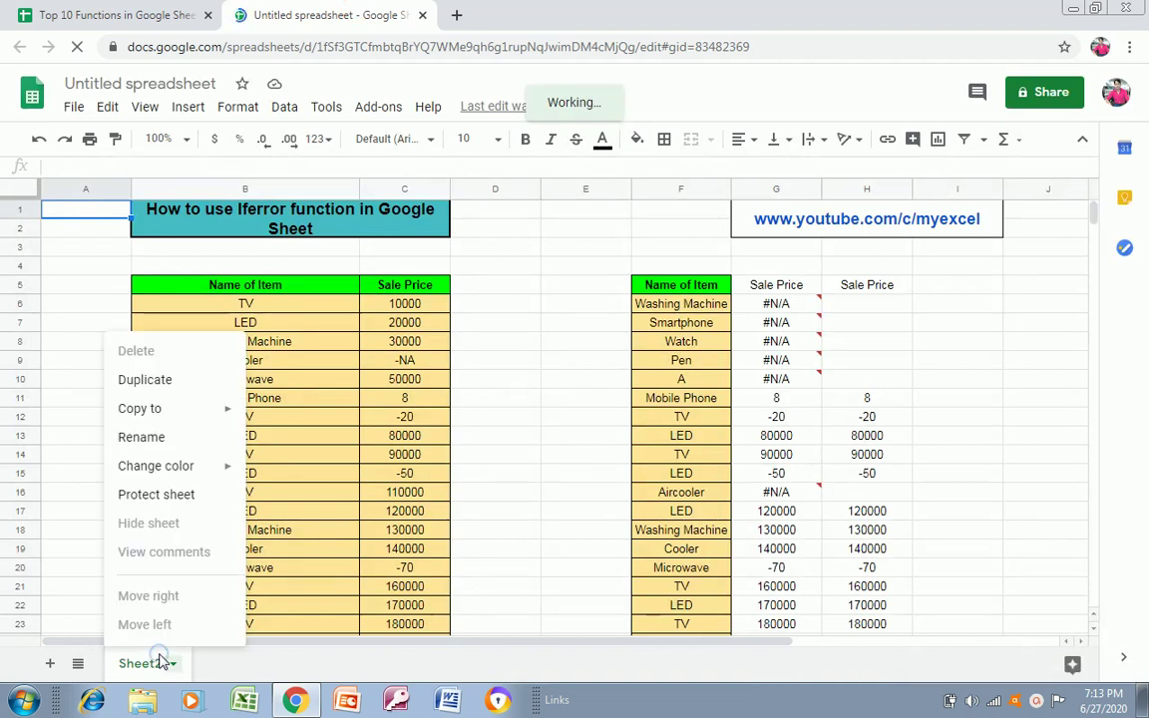
click(140, 437)
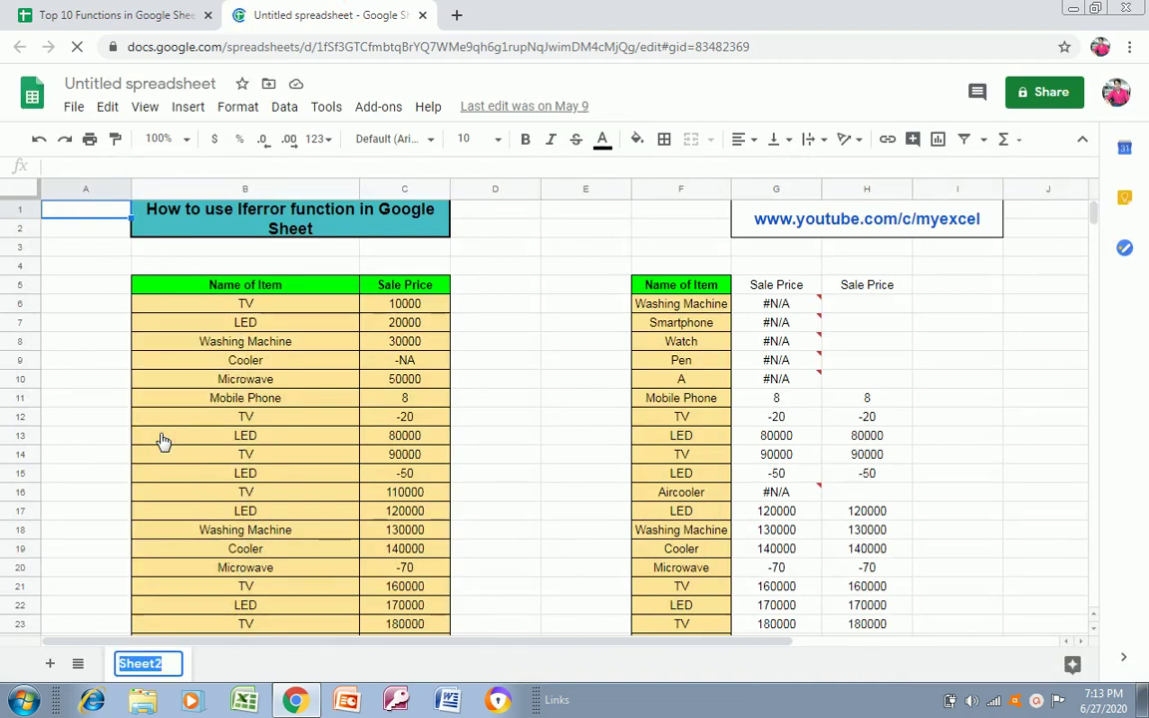
click(125, 8)
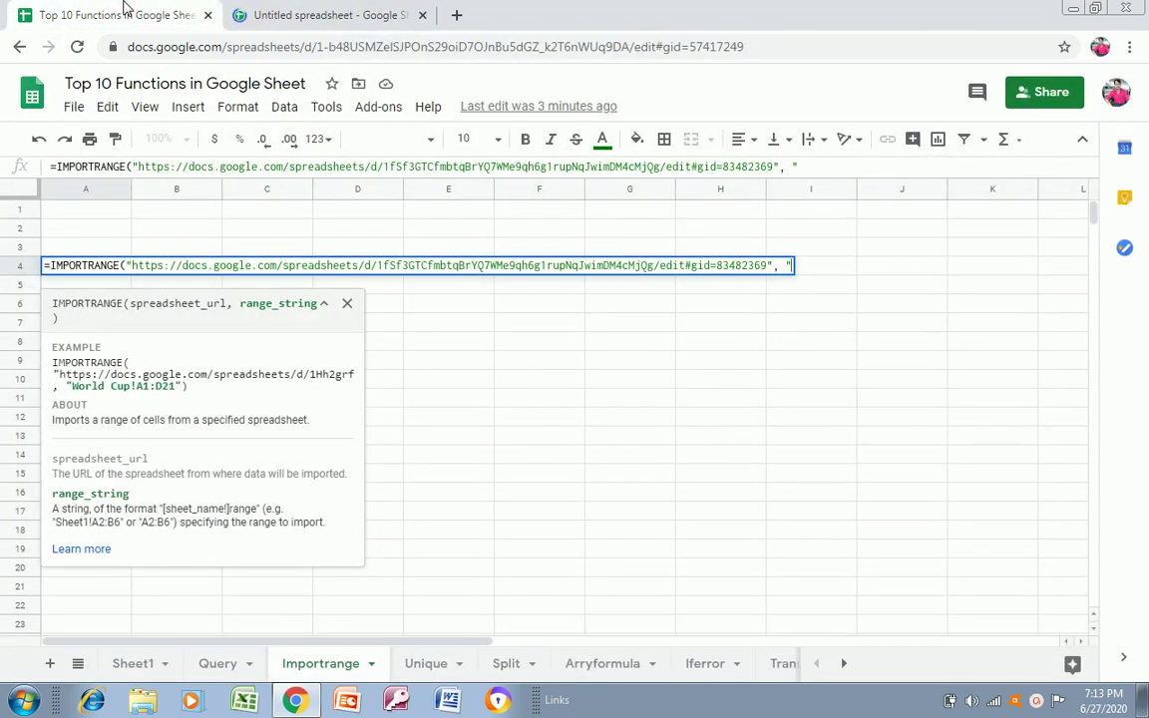
Finish the A4 IMPORTRANGE with range "Sheet2!B1:H" after checking the source sheet, and enter it.
text(Sheet2)
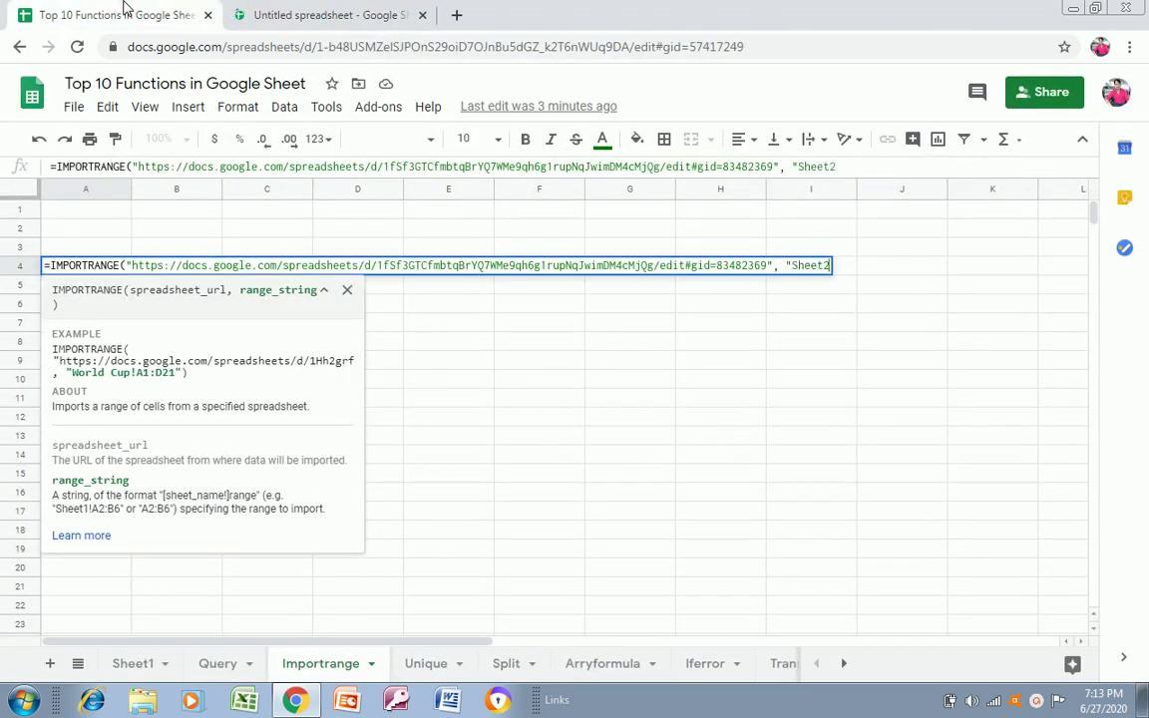
text(!)
click(295, 12)
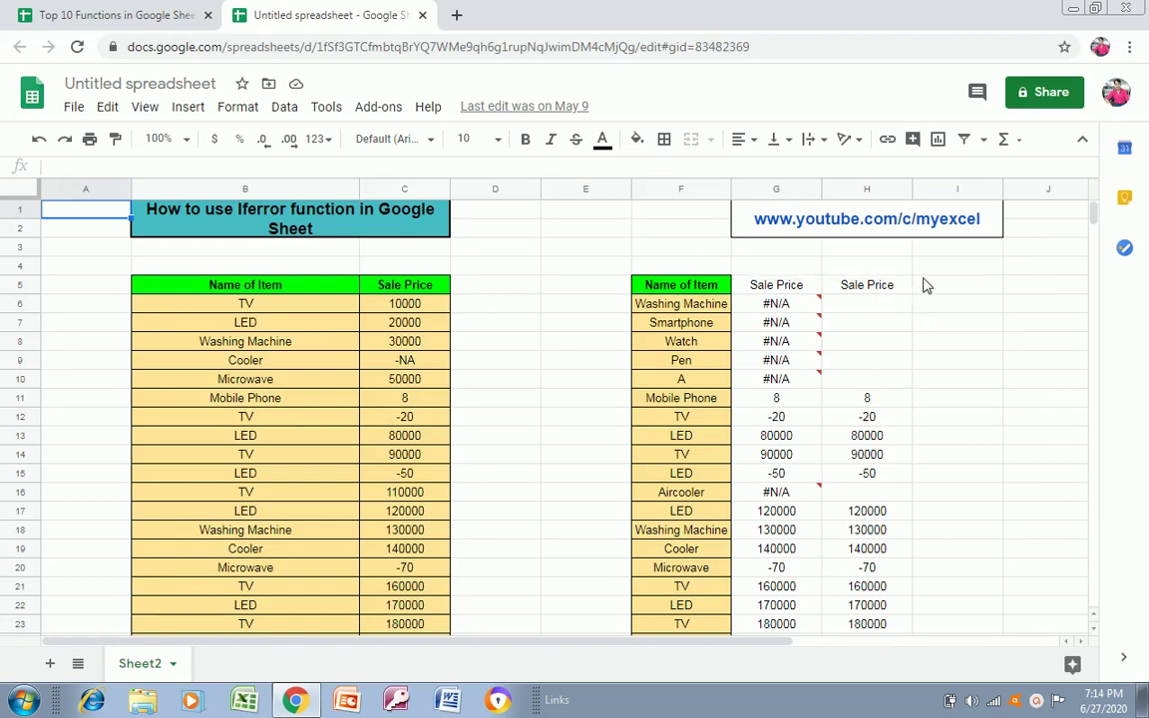
mouse_move(870, 225)
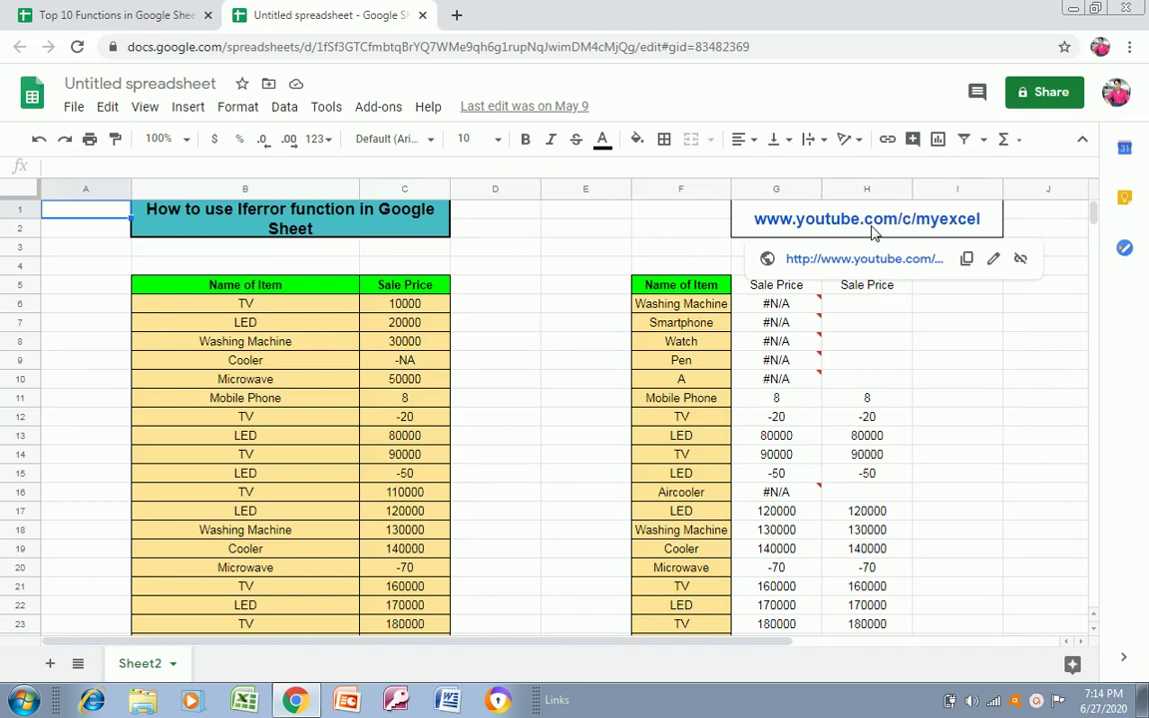
click(237, 214)
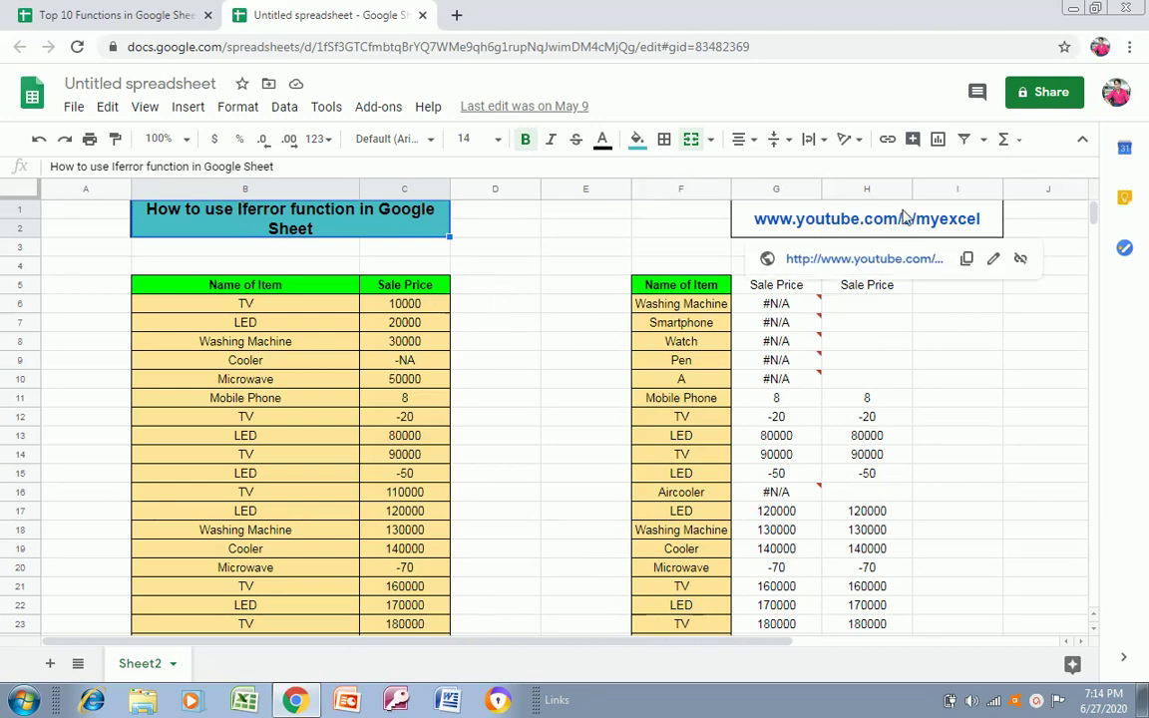
click(142, 8)
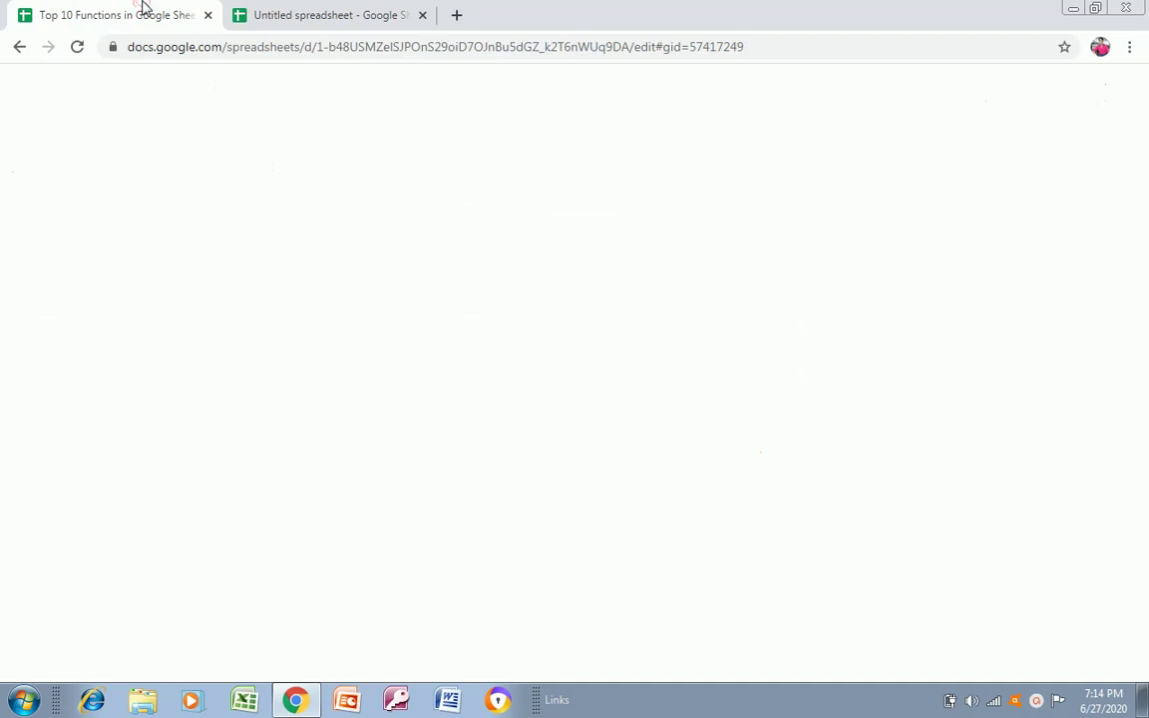
text(B1)
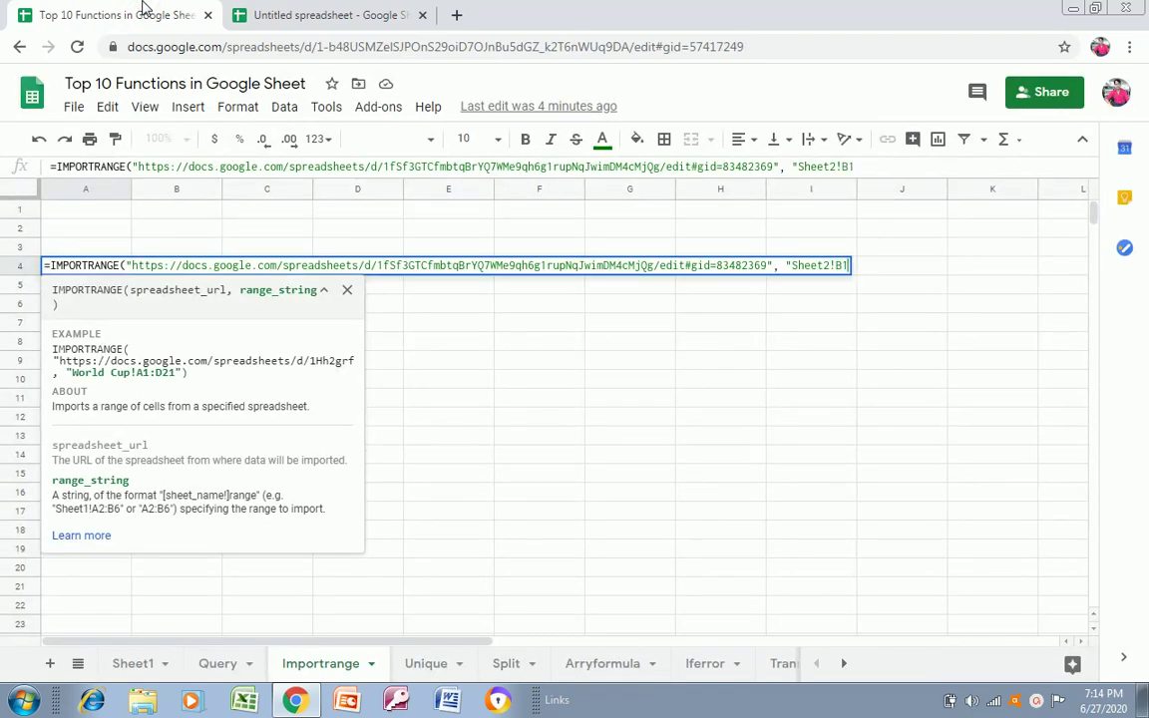
text(:H)
text(")
text())
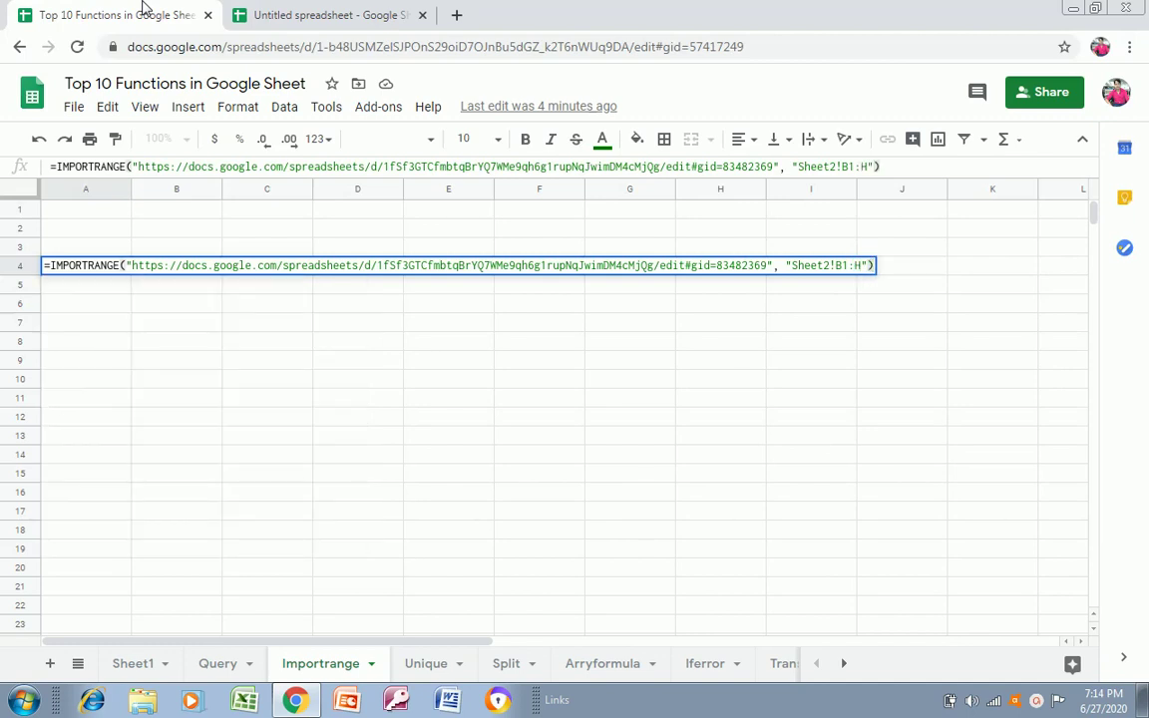
key(Return)
key(Up)
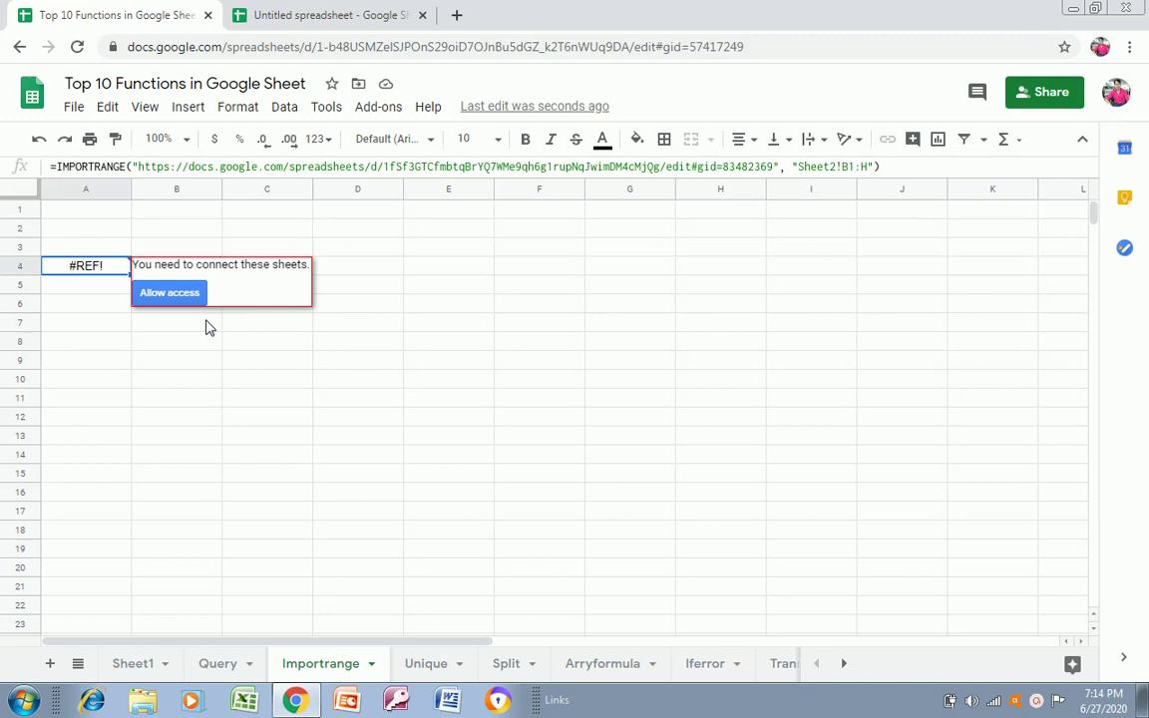
Allow access for the #REF! in A4 so the Untitled spreadsheet's data imports, then compare with the source.
click(170, 296)
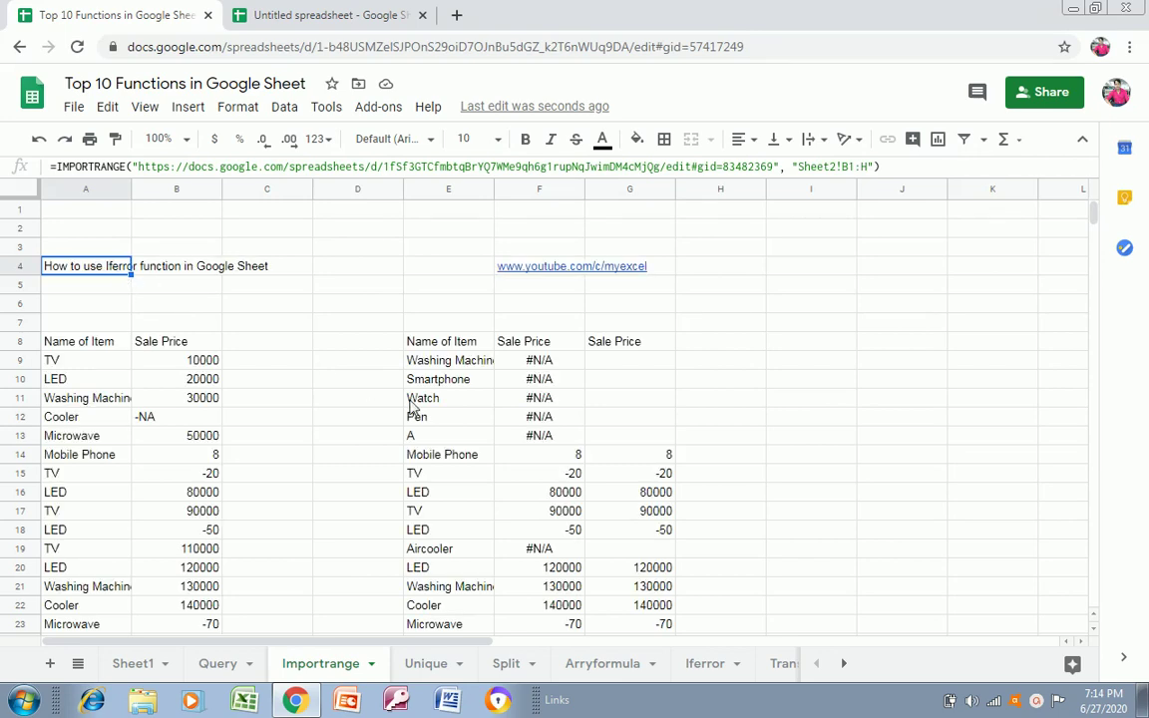
click(334, 12)
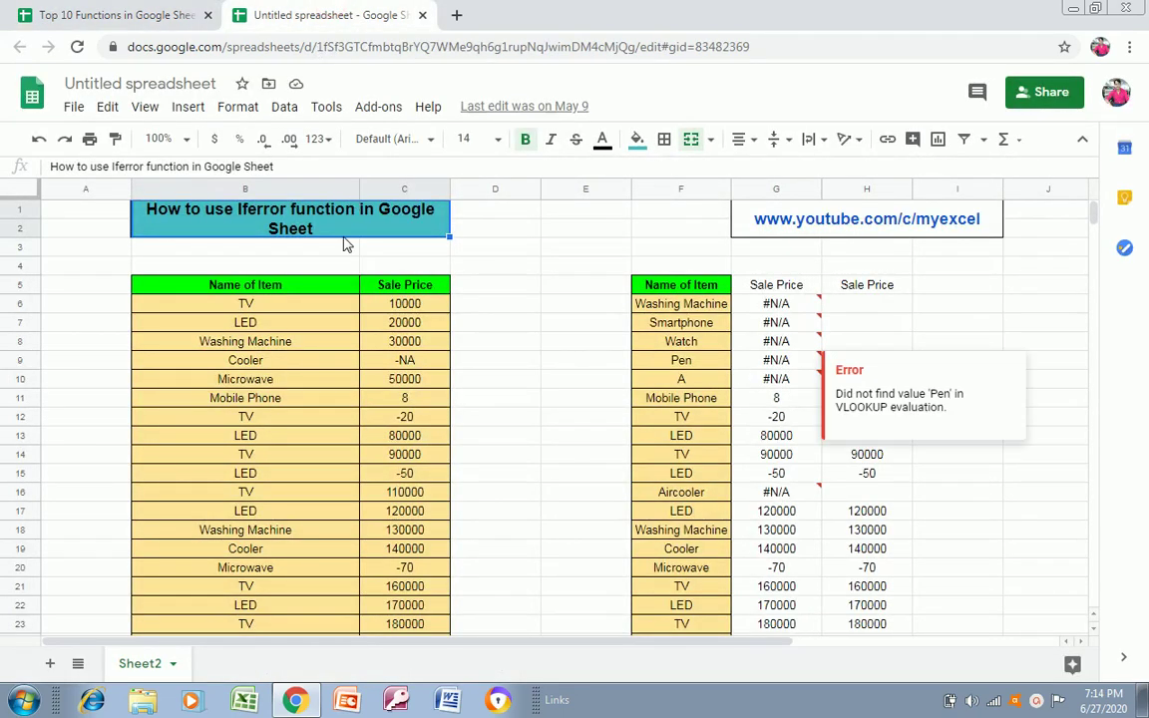
click(159, 12)
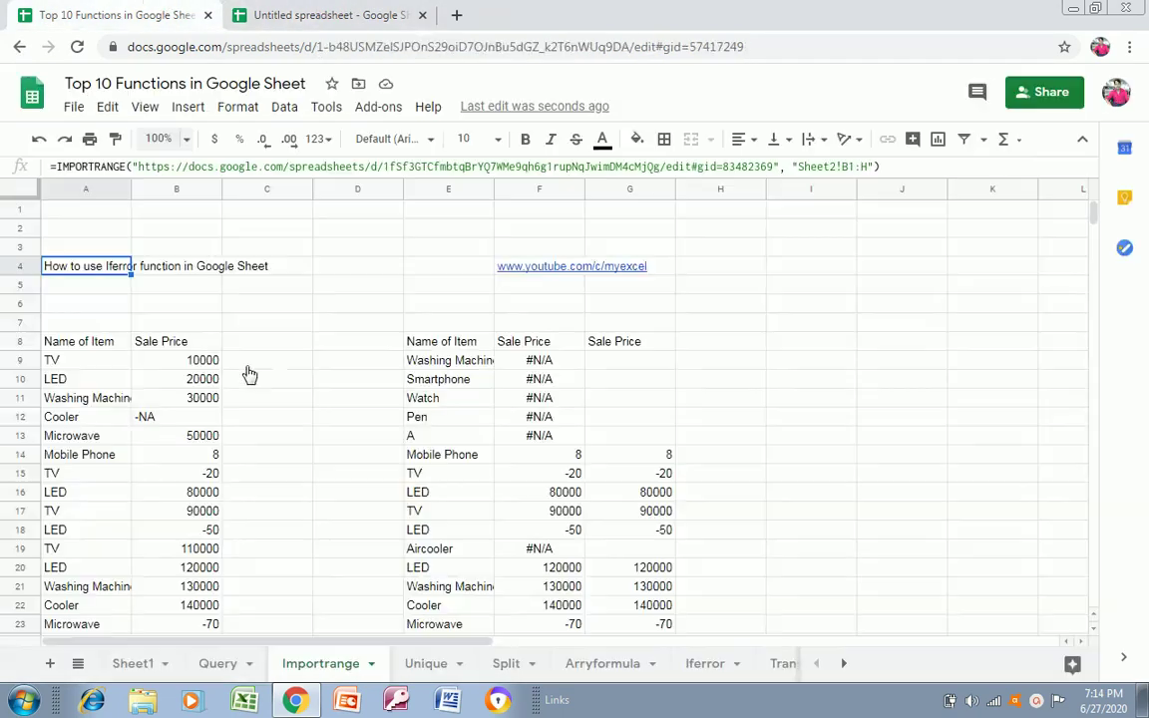
click(127, 344)
key(Up)
key(Up)
key(Up)
key(Up)
key(Right)
key(Right)
key(Right)
key(Down)
key(Down)
key(Down)
key(Down)
key(Down)
key(Down)
key(Down)
key(Down)
key(Down)
key(Down)
key(Left)
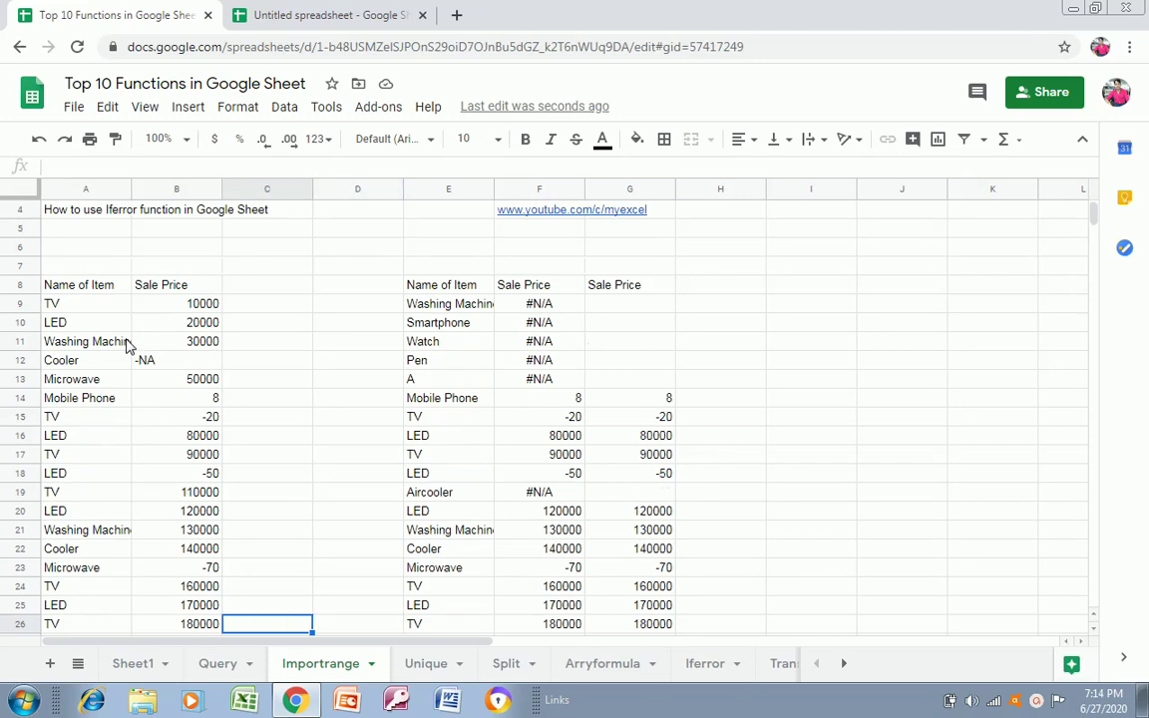
key(Left)
key(Left)
key(Down)
key(ctrl+Up)
key(ctrl+Up)
key(ctrl+Up)
key(ctrl+Down)
key(Right)
key(Right)
key(Right)
key(Right)
key(Right)
key(Left)
key(Left)
key(Left)
key(Left)
key(Left)
key(Down)
key(ctrl+Down)
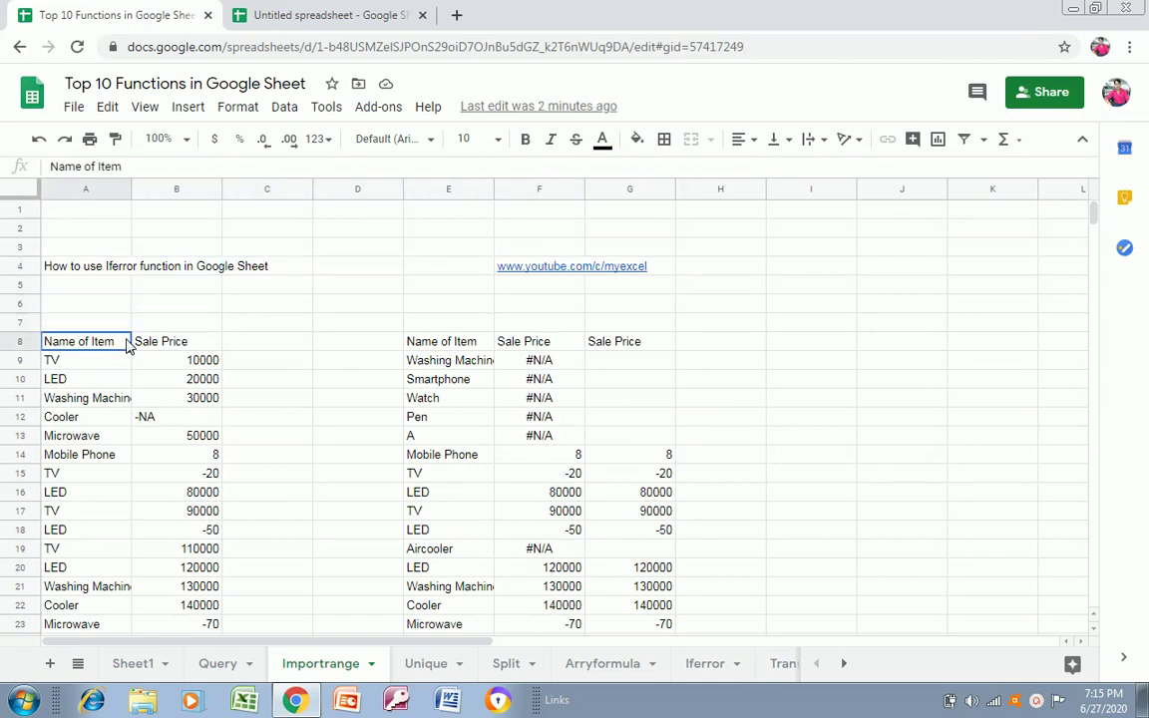
click(310, 12)
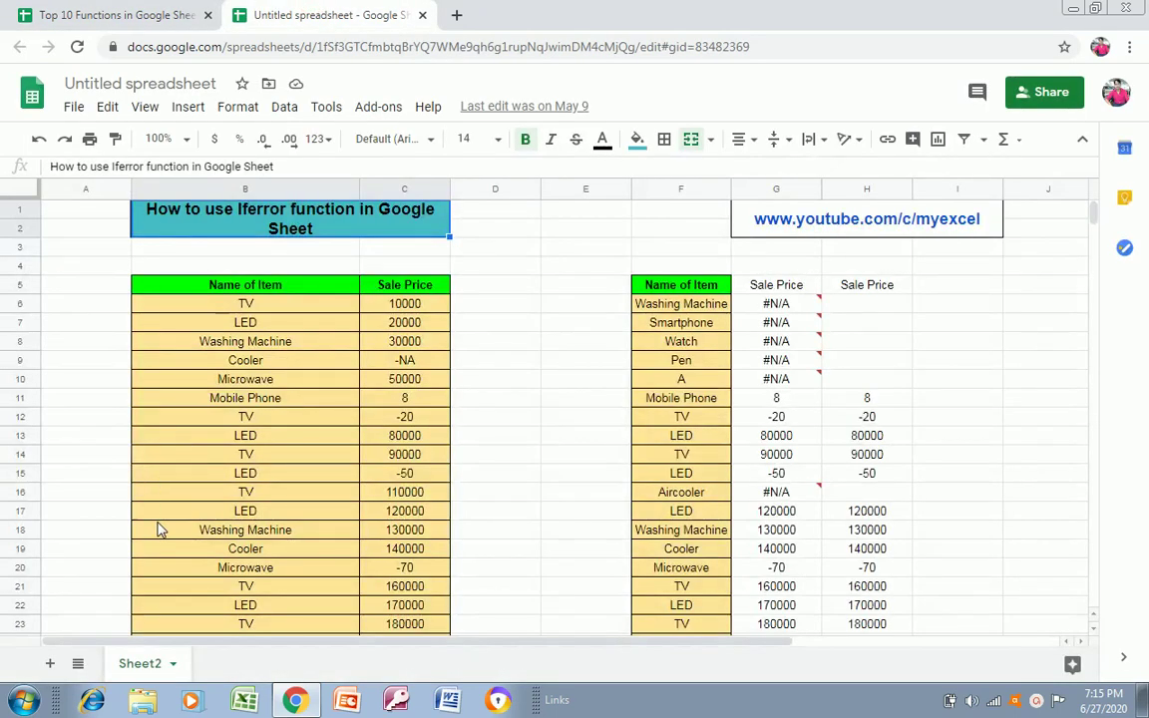
key(Down)
key(Down)
key(Down)
key(Down)
key(Down)
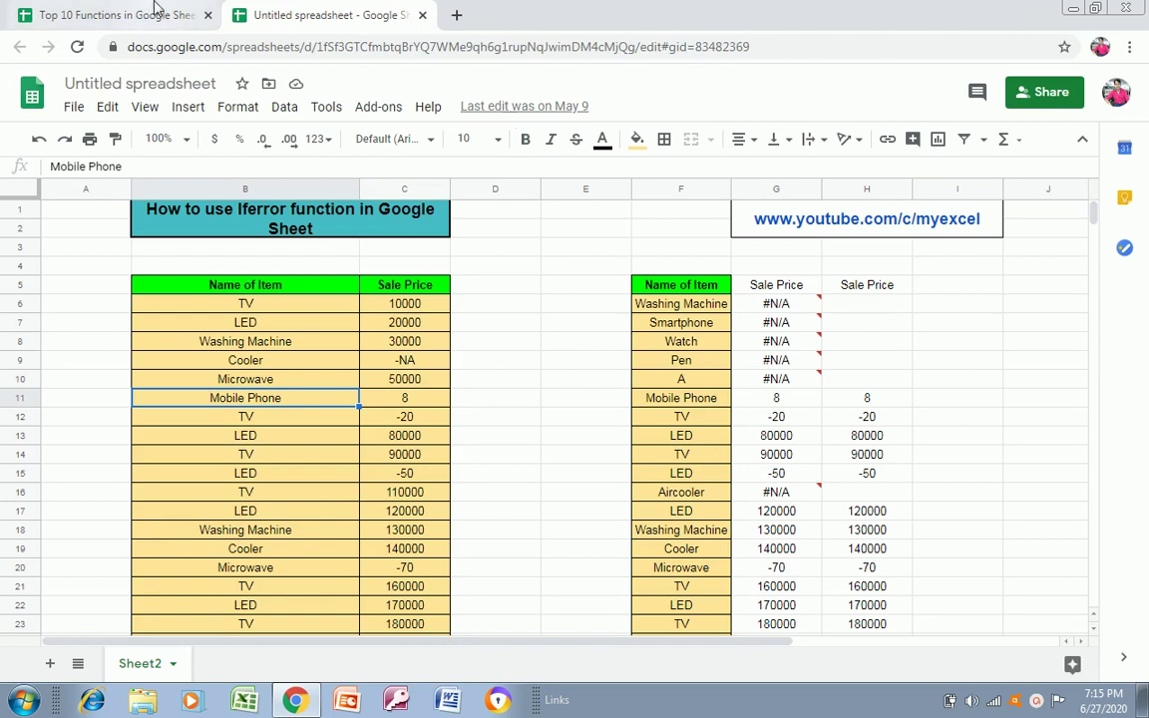
click(151, 13)
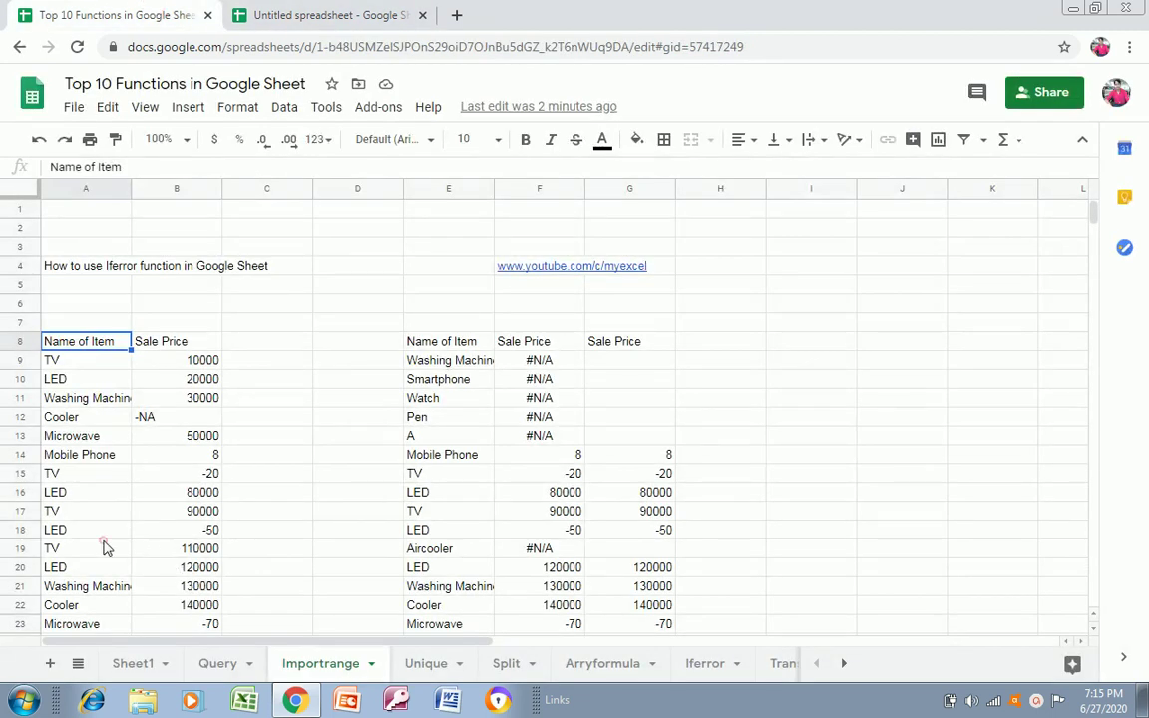
click(104, 537)
key(Down)
key(Down)
key(Down)
scroll(106, 547, down, 1)
click(107, 548)
click(299, 13)
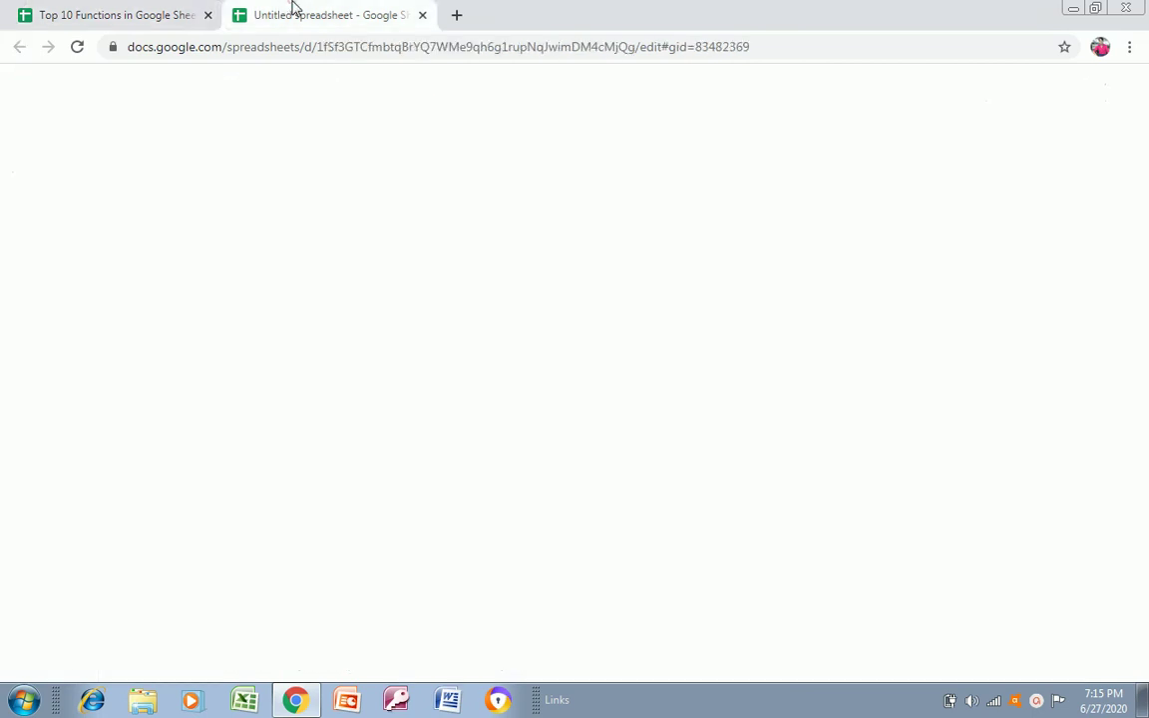
click(246, 536)
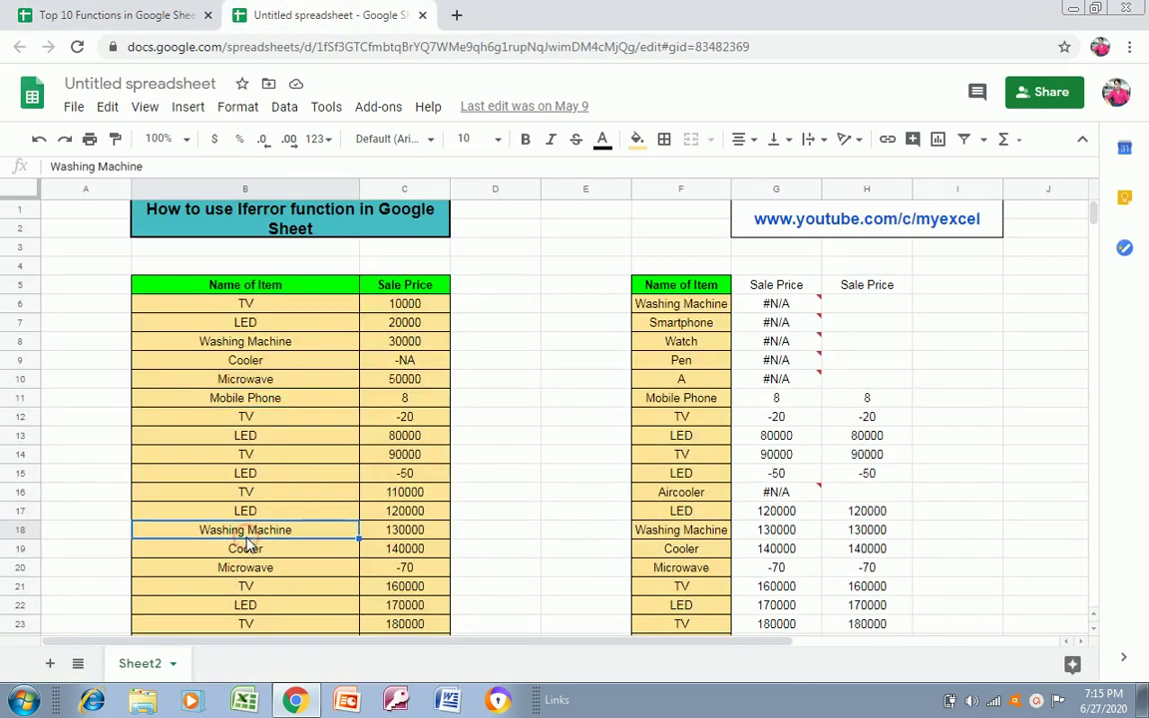
Add Washing Machine in the empty cell below LED in the source item list.
key(Down)
key(Down)
key(Down)
key(Up)
key(Up)
key(Up)
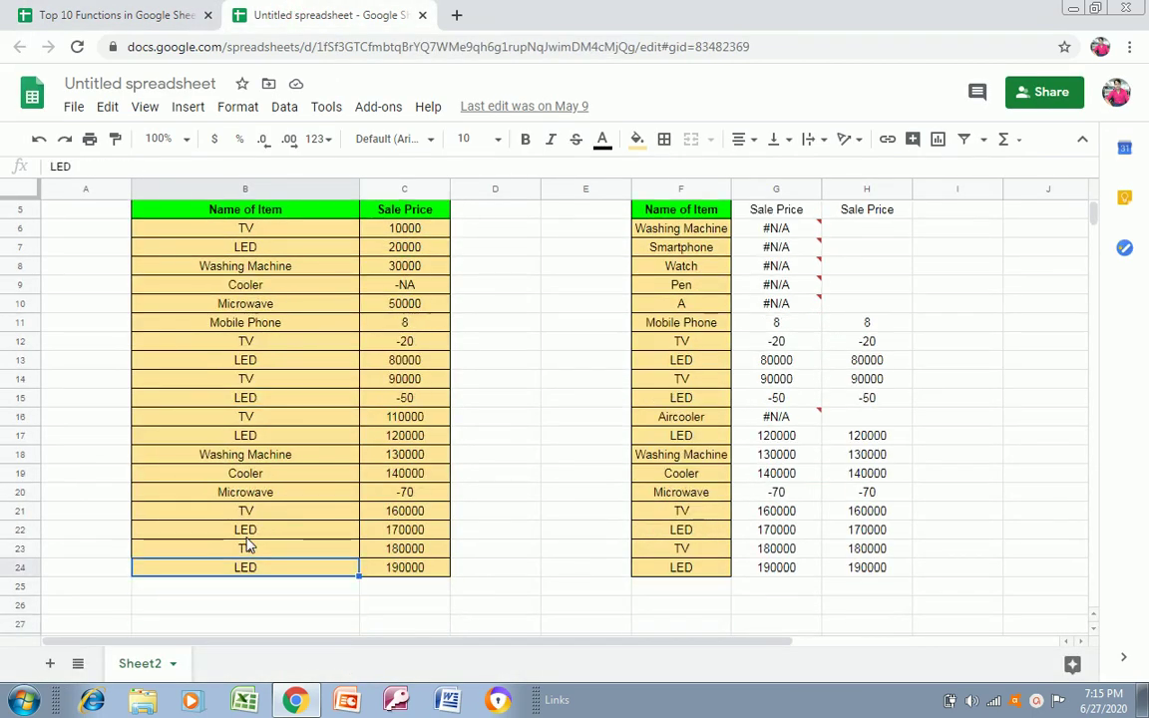
key(Down)
text(W)
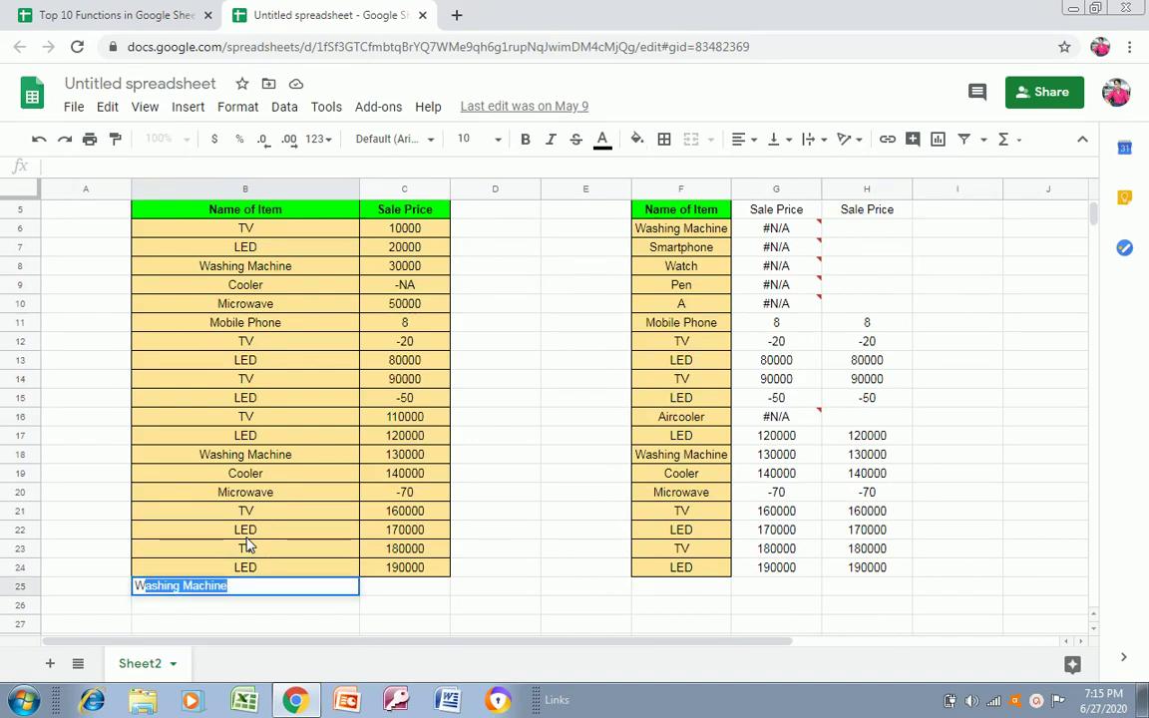
text(as)
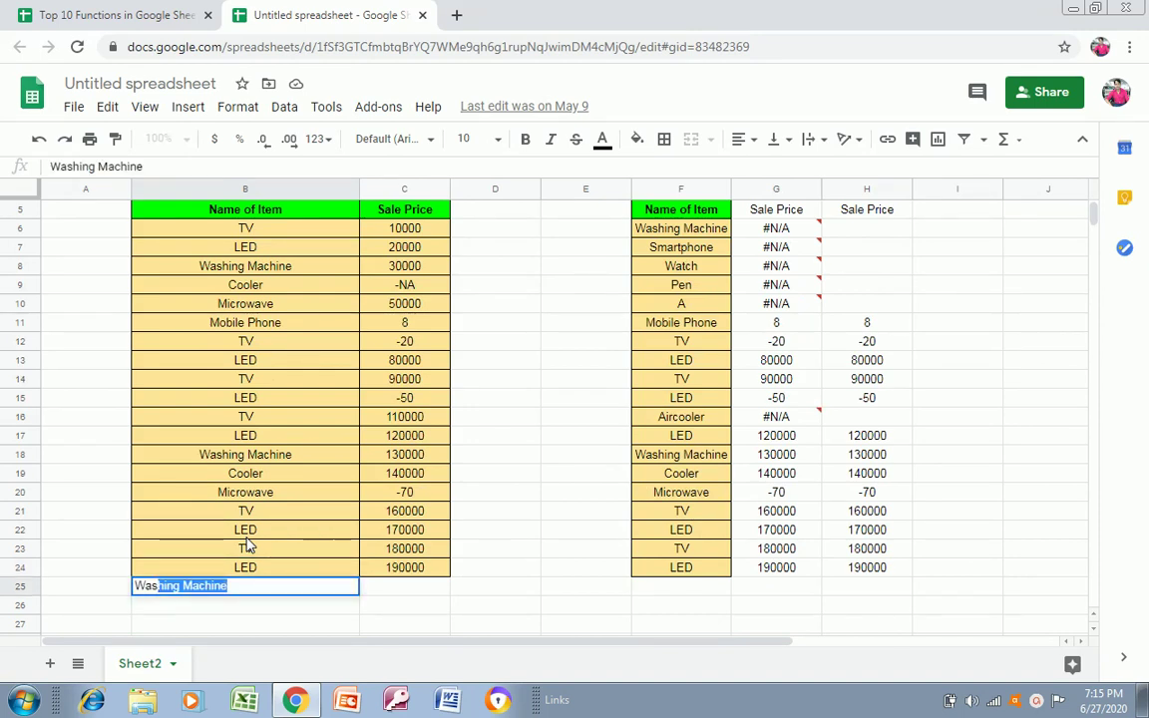
key(Return)
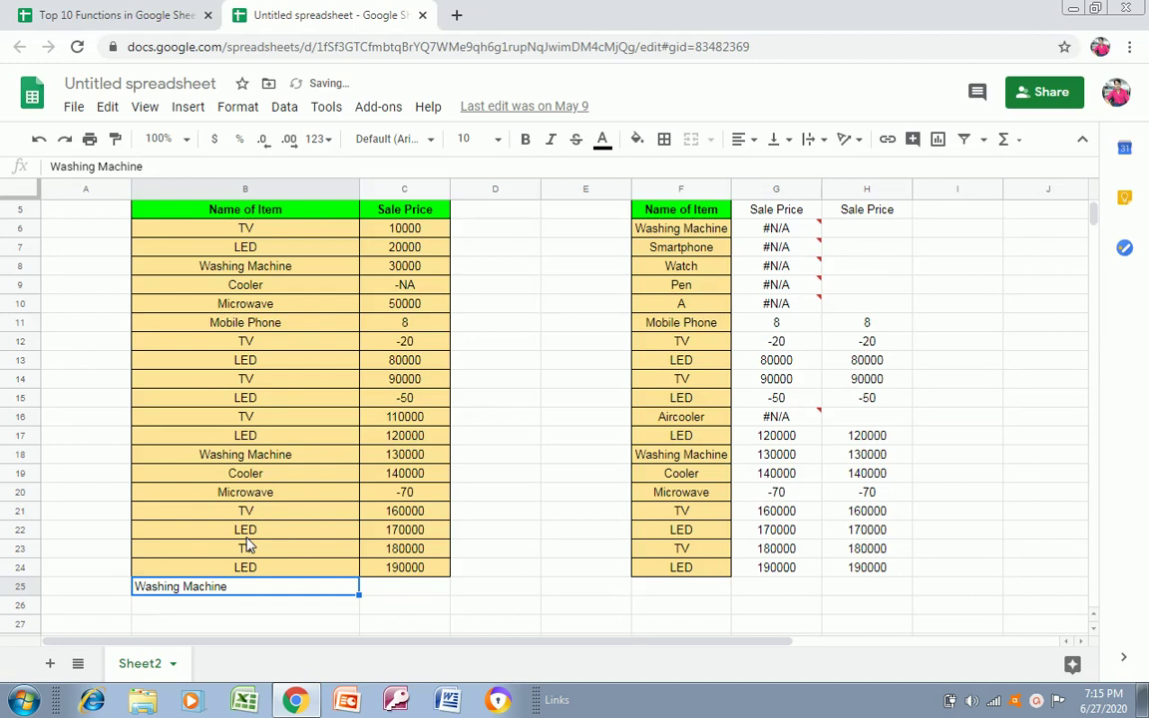
Confirm Washing Machine now appears in row 28 of the Importrange sheet's imported list.
click(139, 14)
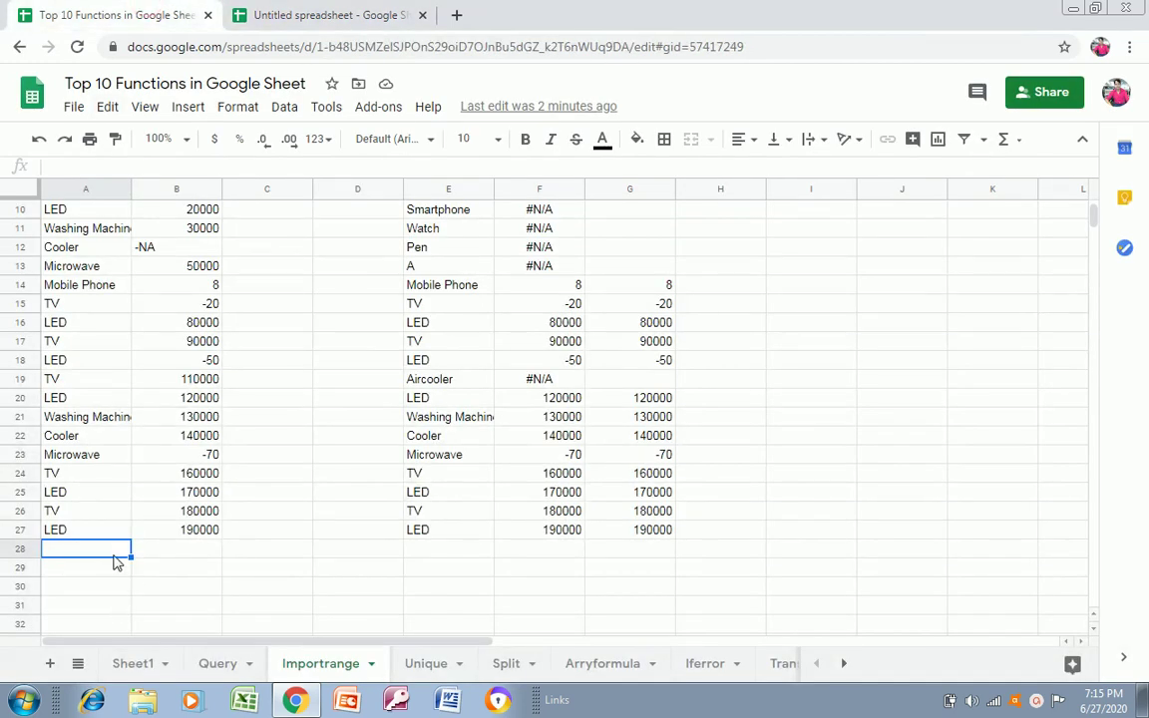
text(Washing Machine)
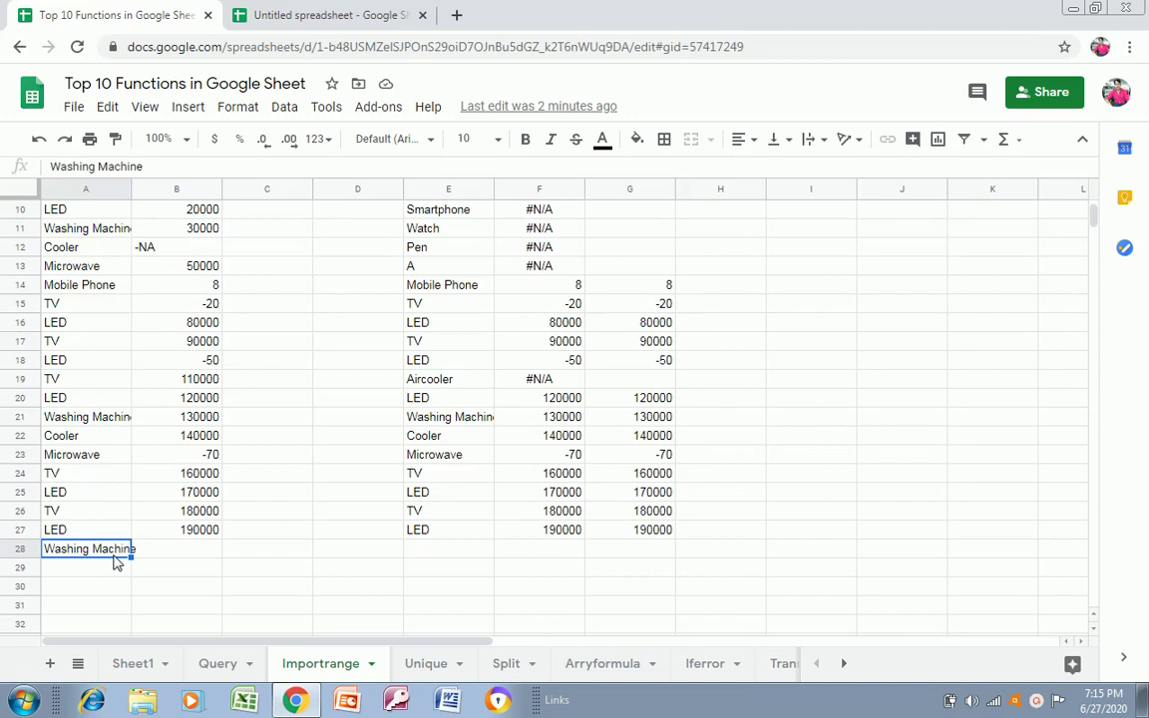
click(298, 10)
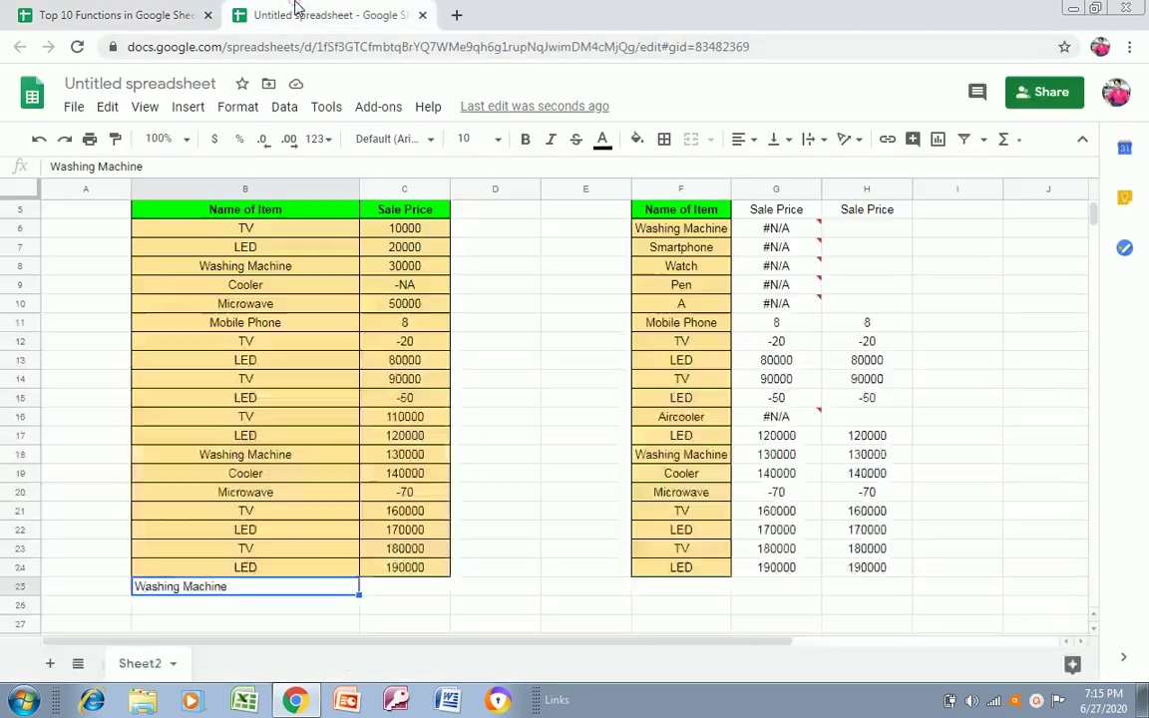
click(145, 10)
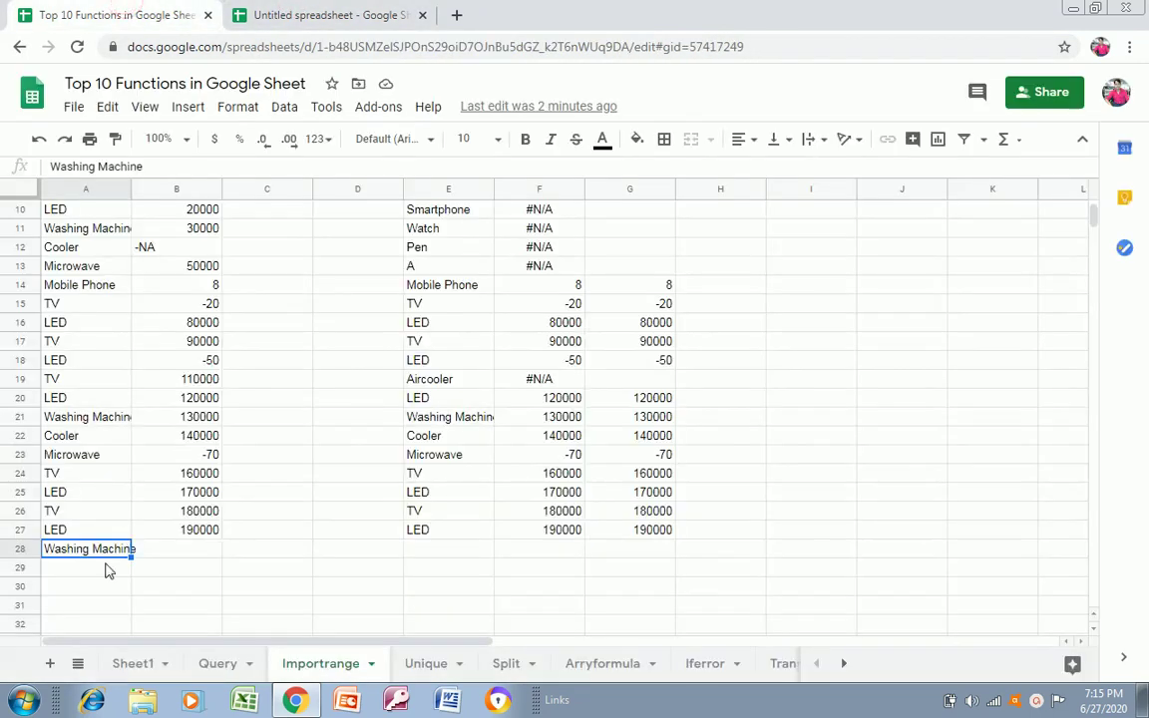
click(339, 10)
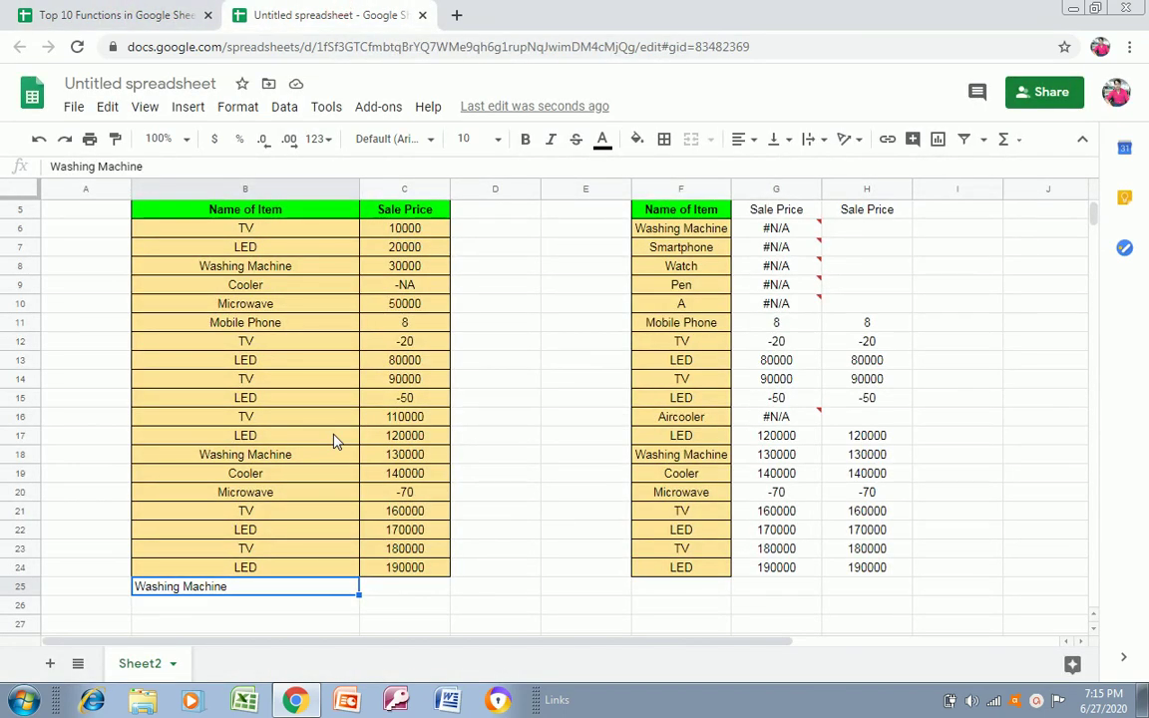
click(162, 10)
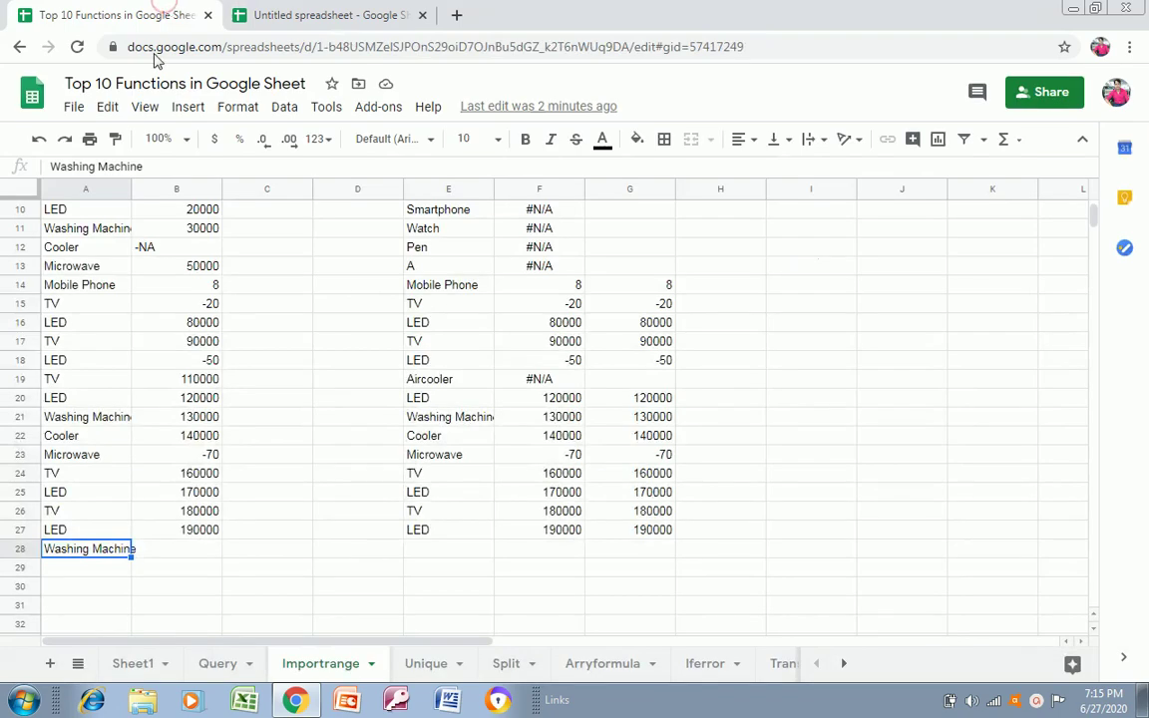
click(88, 346)
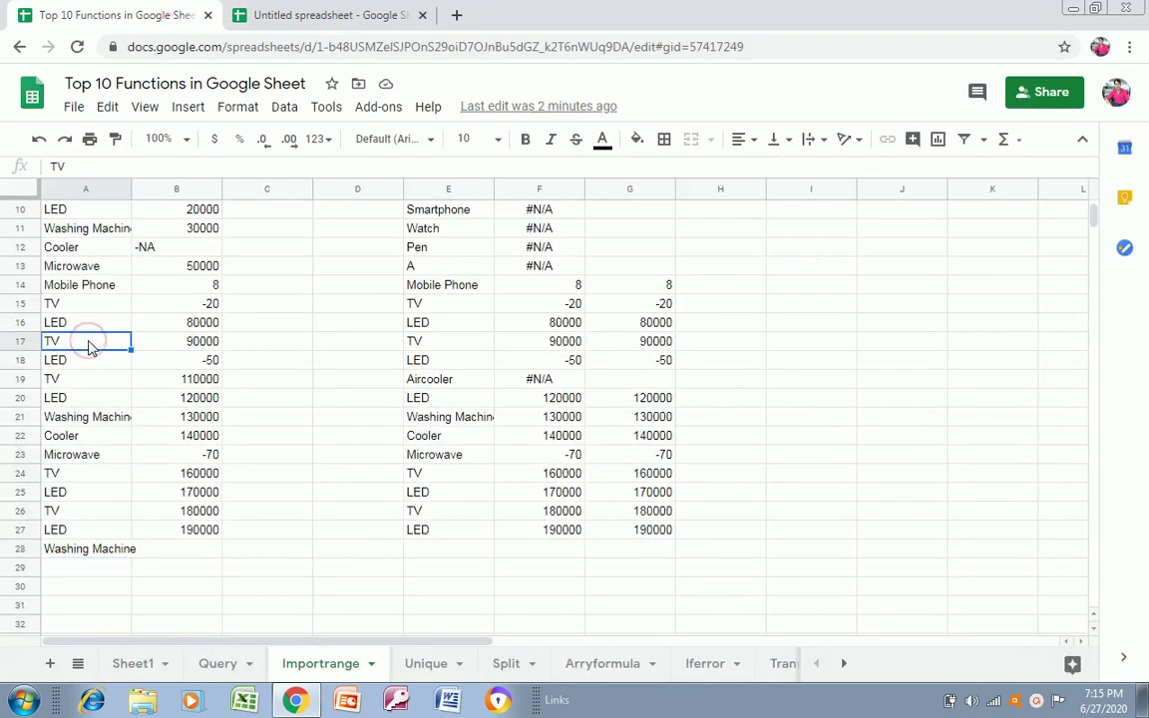
key(Up)
key(Up)
key(Up)
key(Up)
key(Up)
key(Up)
key(Up)
key(Up)
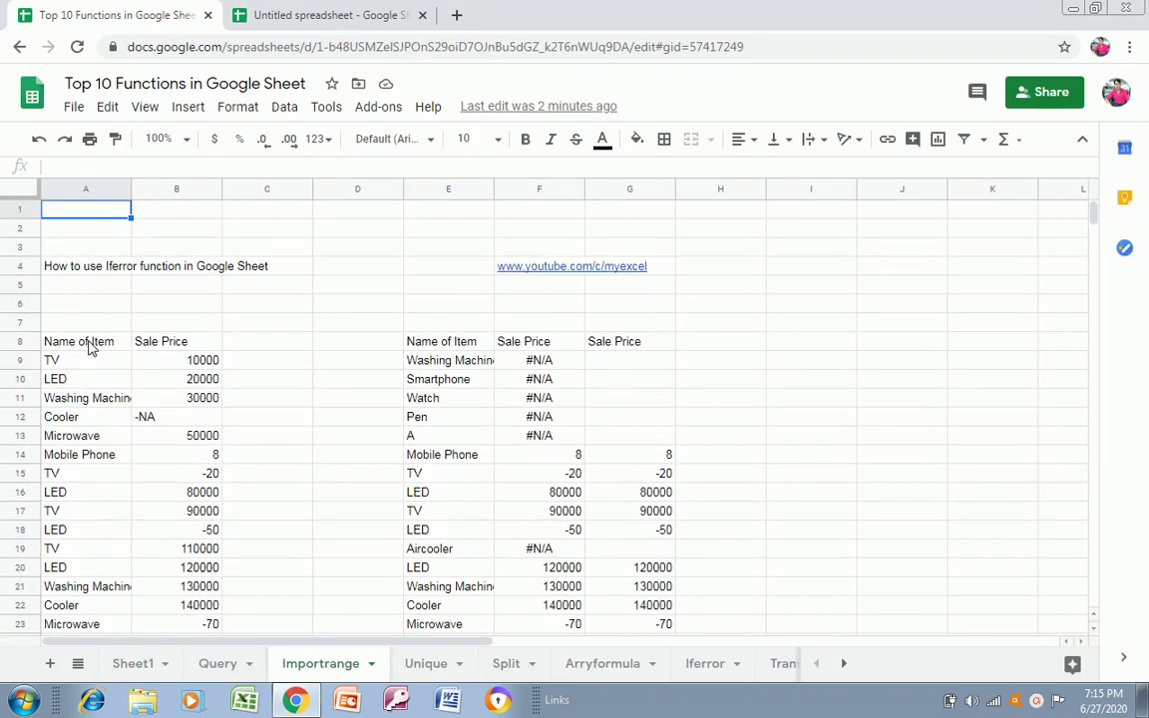
key(Down)
key(Down)
key(Down)
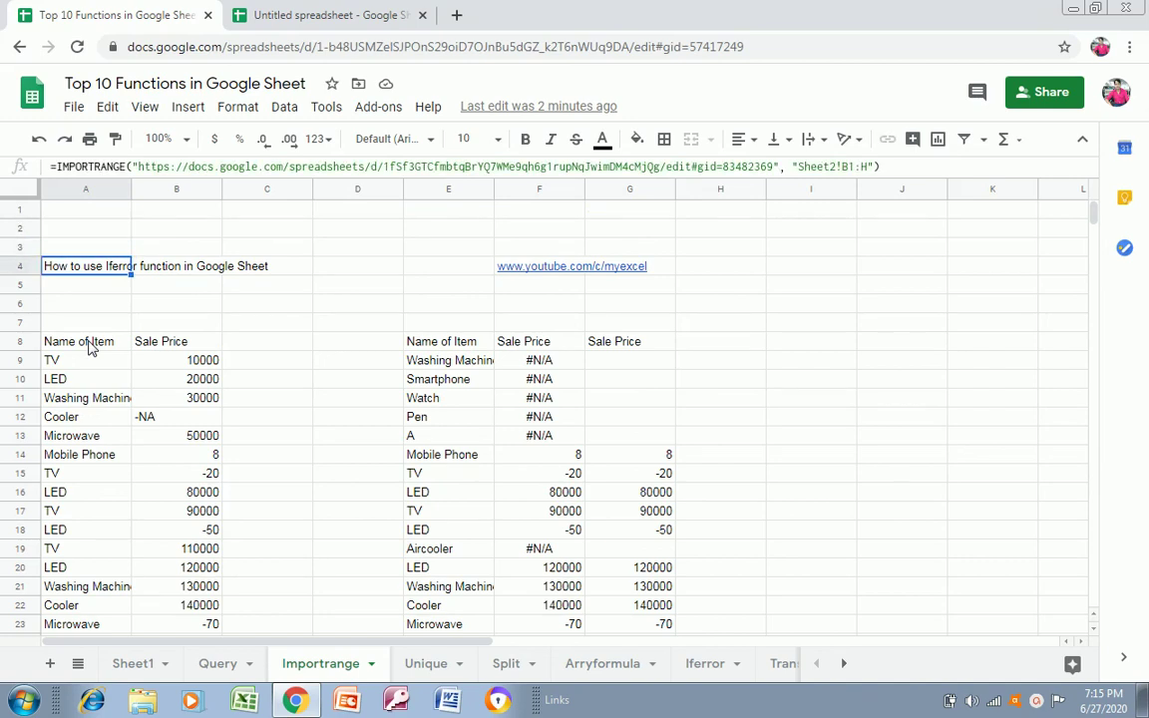
Go to the Unique sheet and select cell C4 beside the Name of Item list.
click(78, 664)
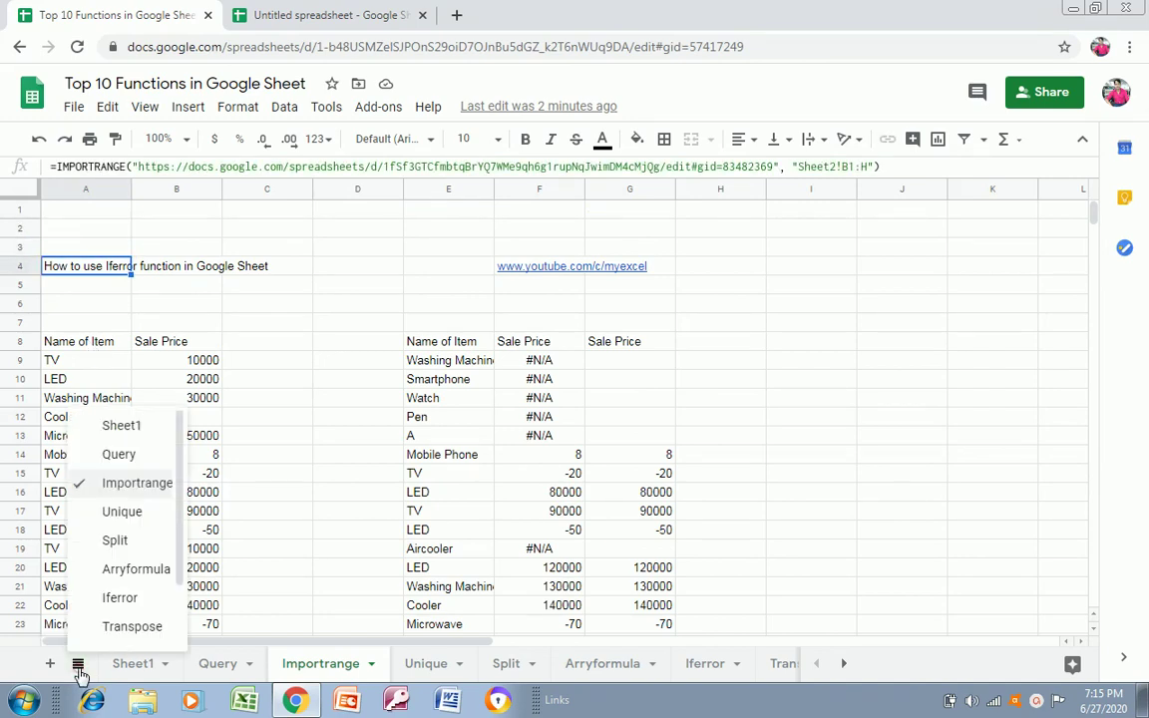
click(121, 511)
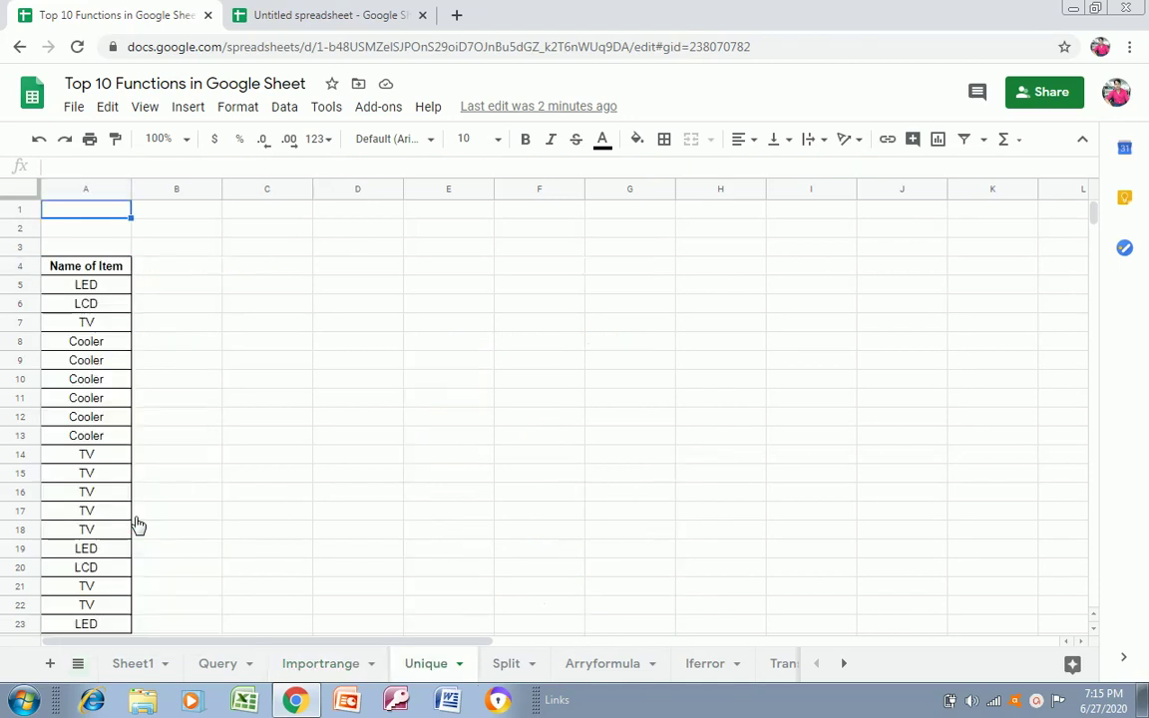
click(172, 254)
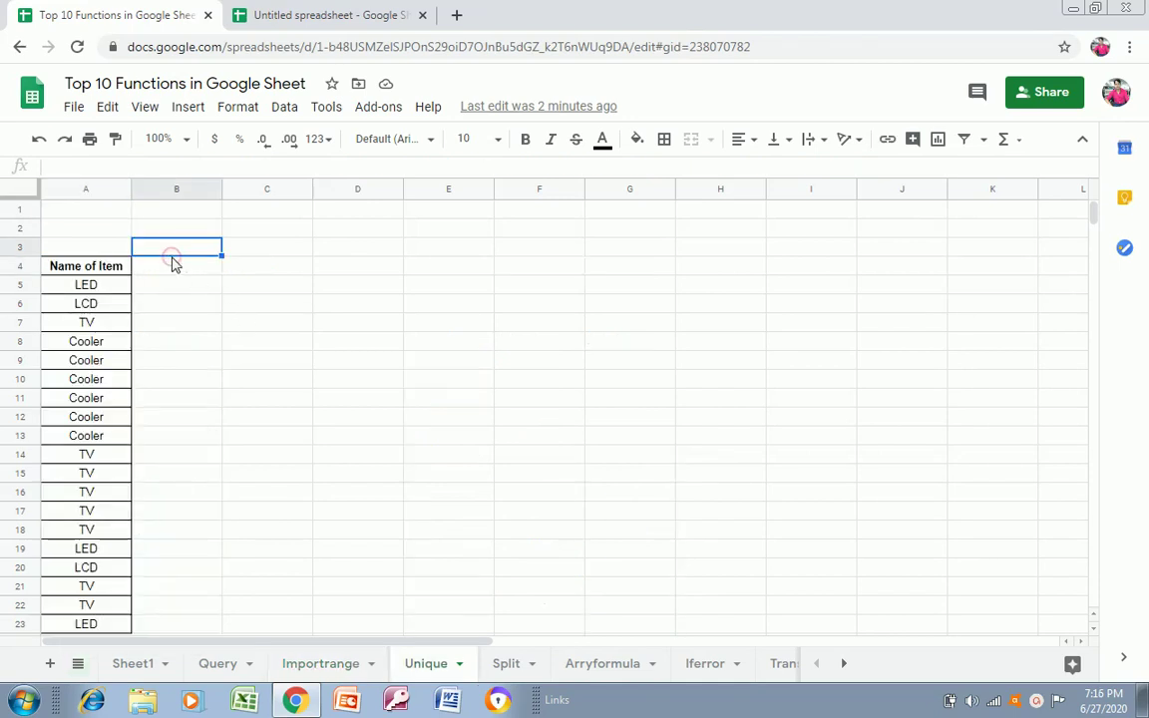
click(171, 261)
key(Tab)
key(Left)
key(Left)
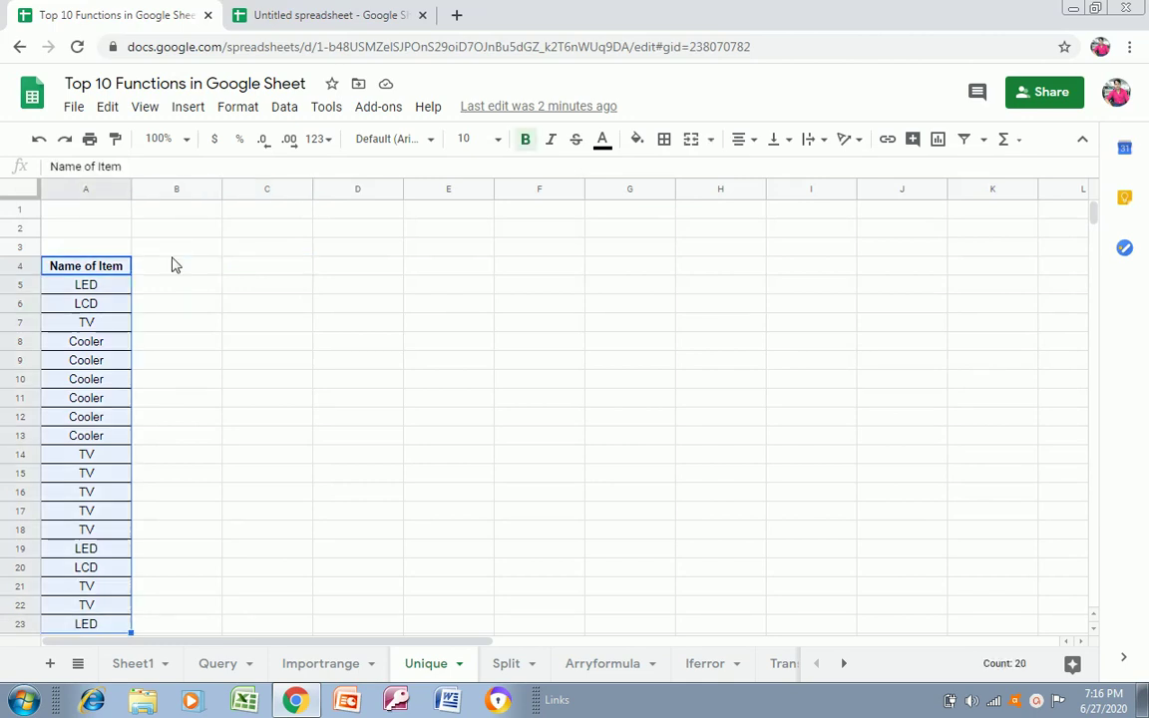
key(ctrl+shift+Up)
key(Right)
key(Right)
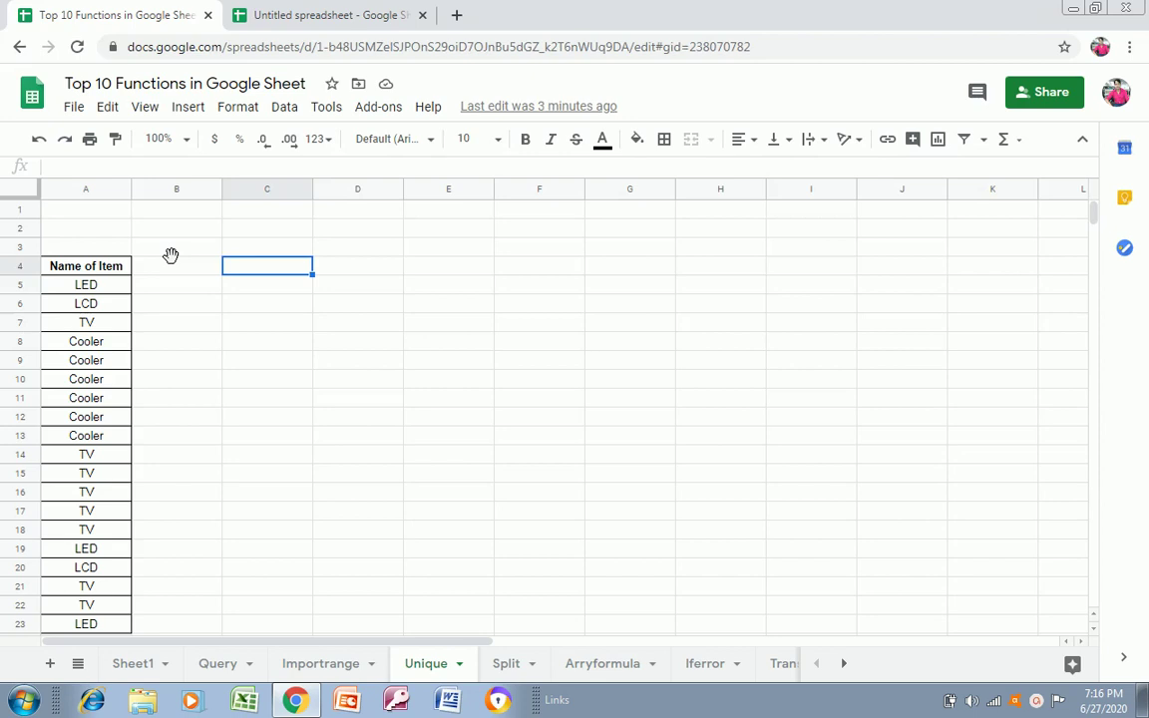
Enter =UNIQUE(A5:A23) in C4.
text(=uni)
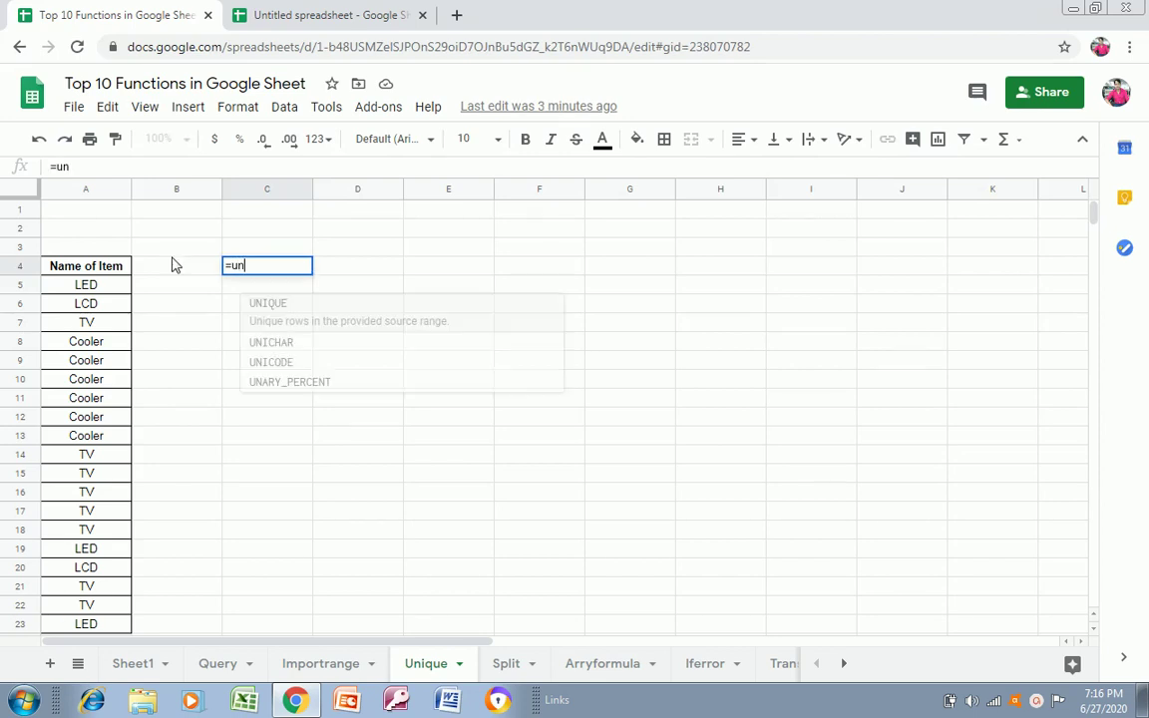
key(Tab)
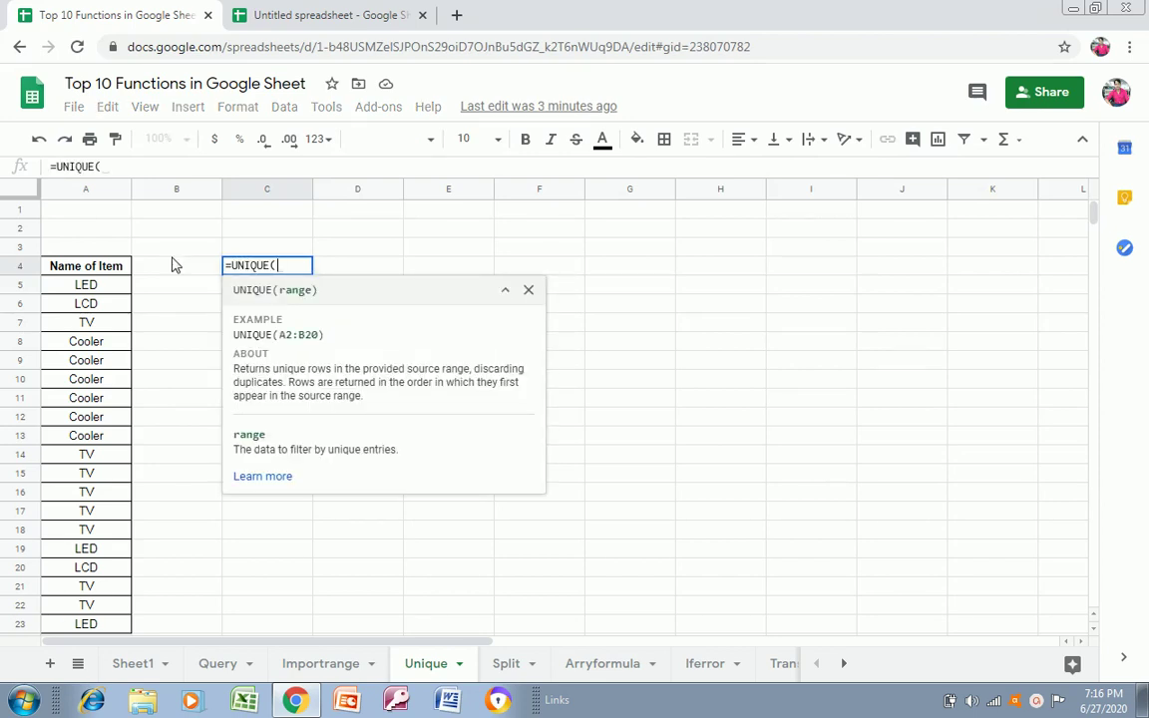
click(173, 265)
key(Left)
key(Down)
key(ctrl+shift+Down)
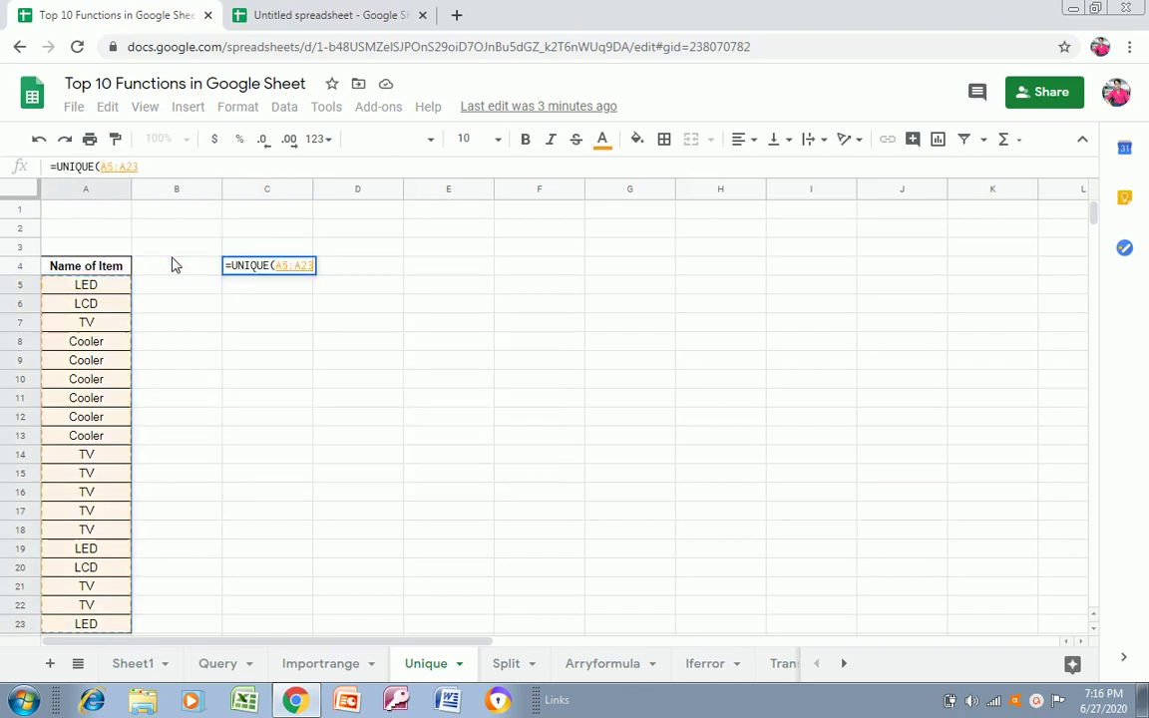
key(Return)
key(Up)
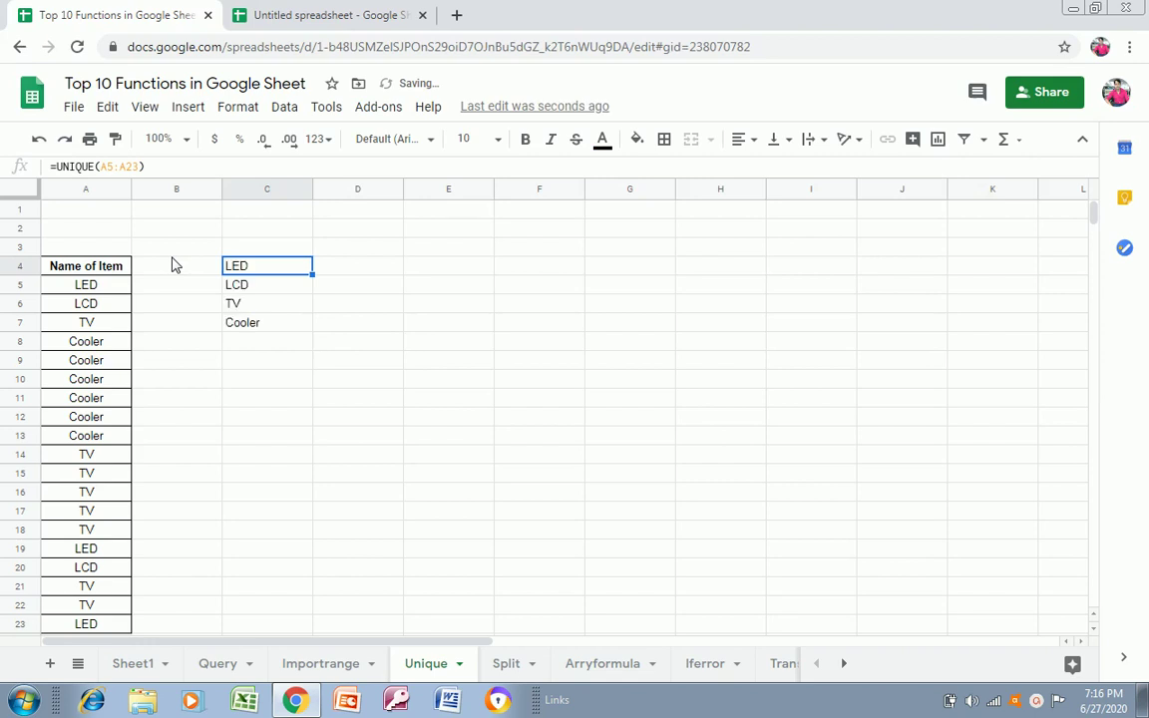
Check A5:A23 against the unique results LED, LCD, TV and Cooler.
key(Down)
key(Up)
key(Left)
key(Left)
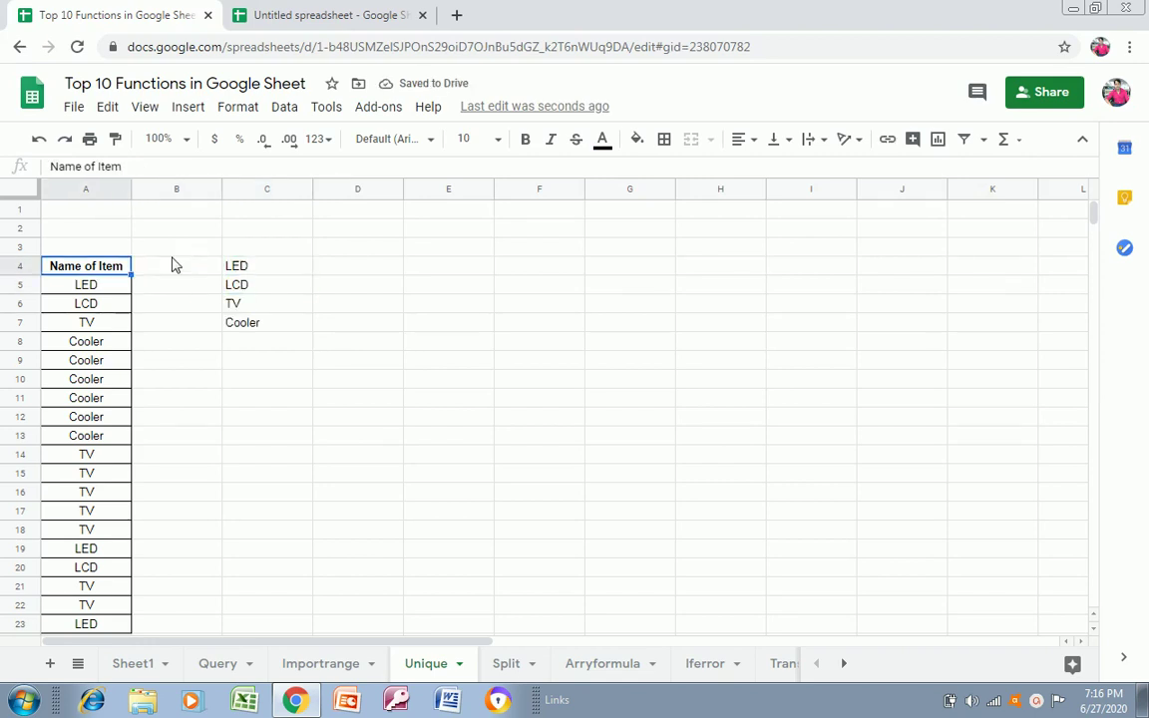
key(Down)
key(ctrl+shift+Down)
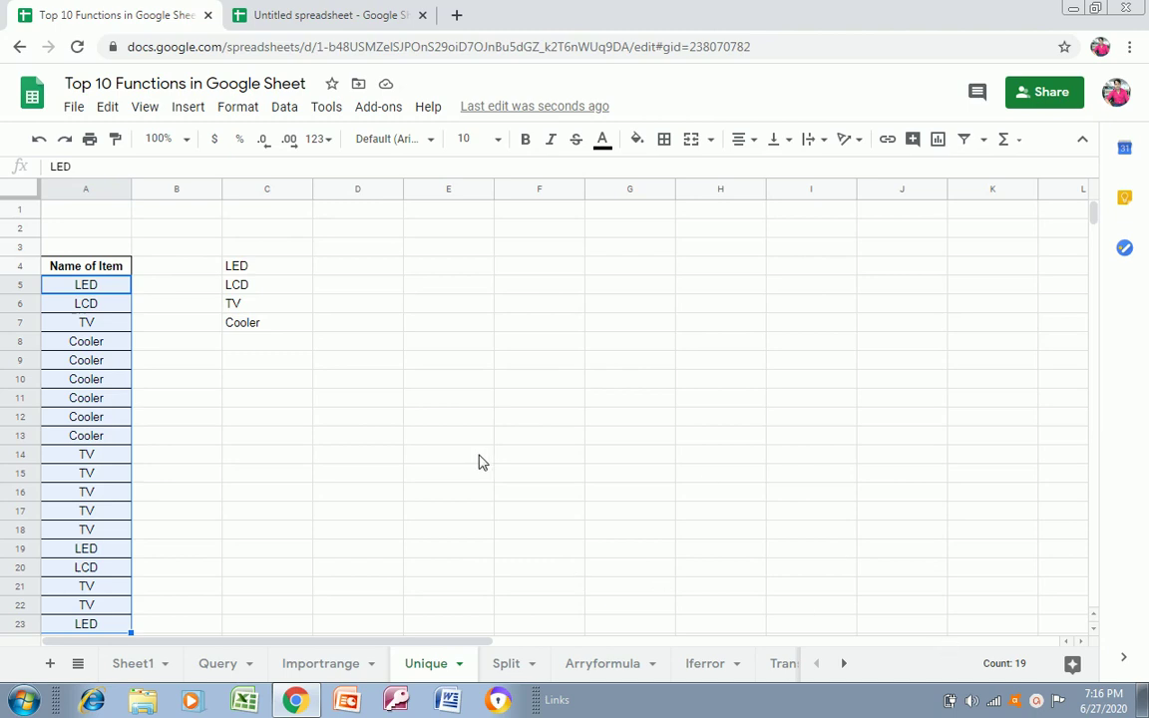
click(266, 277)
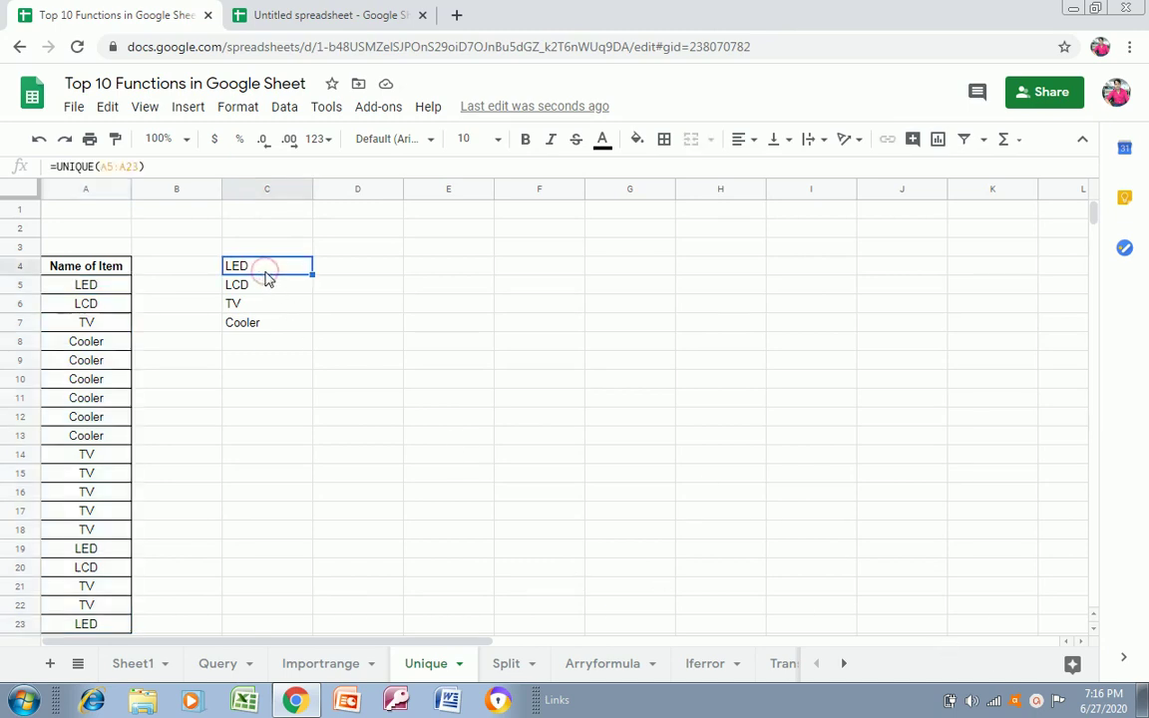
key(Down)
key(Down)
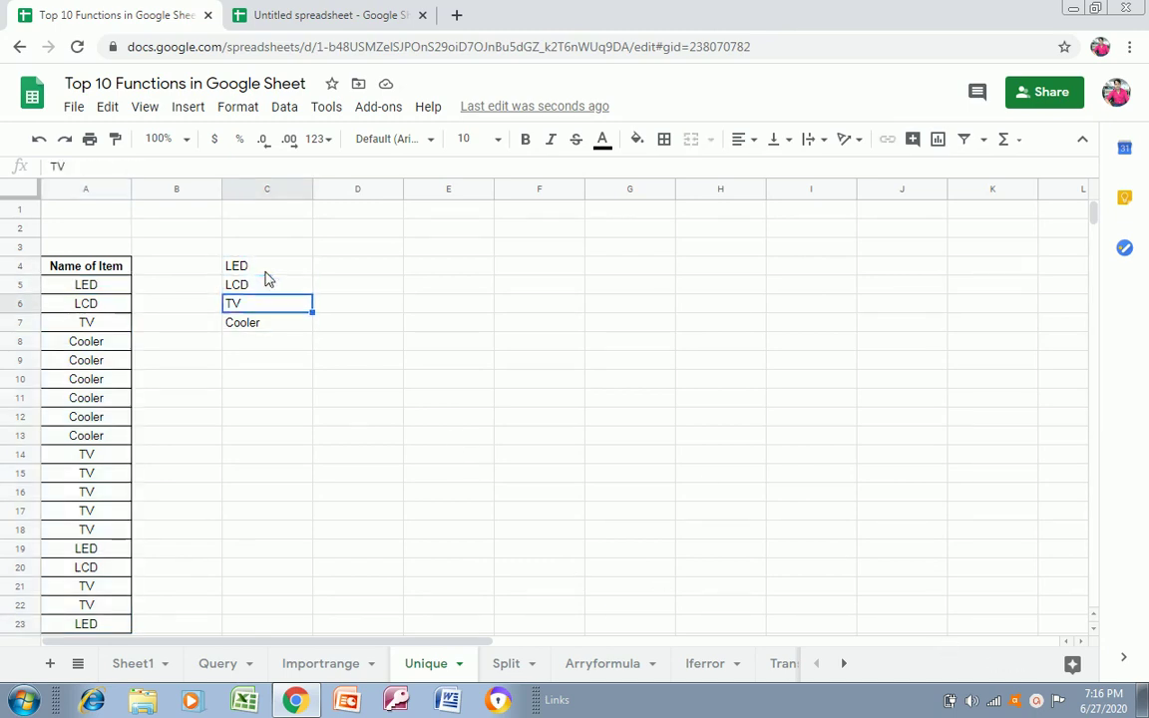
key(Down)
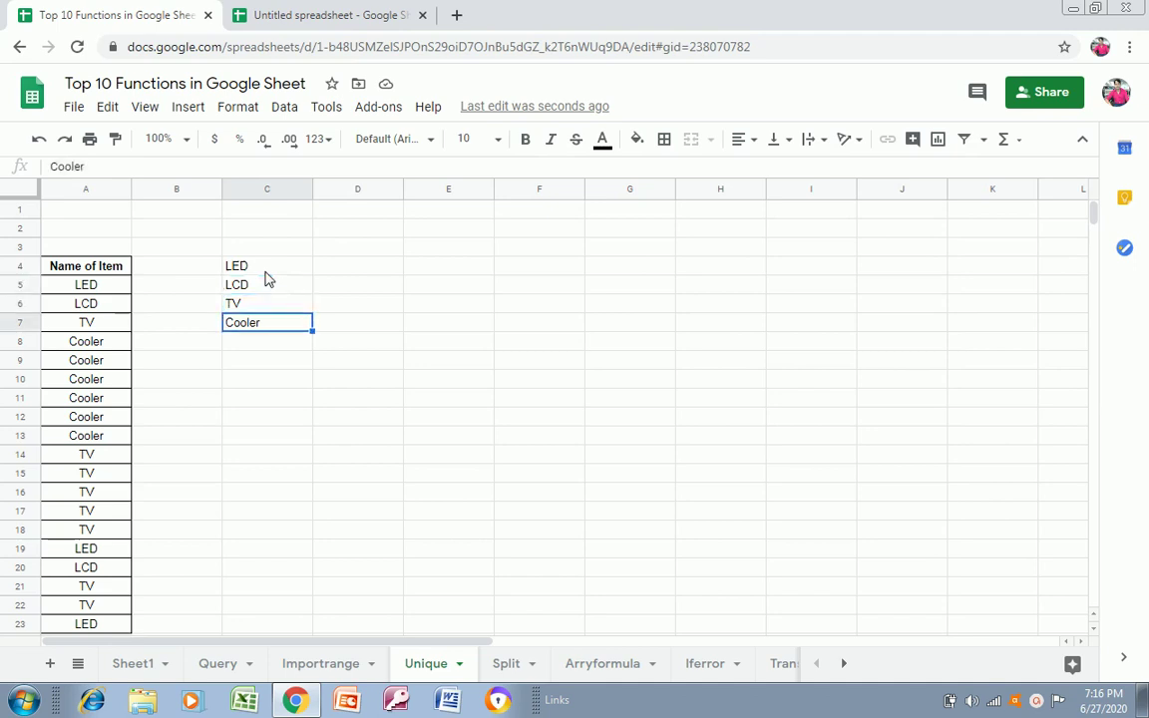
click(266, 273)
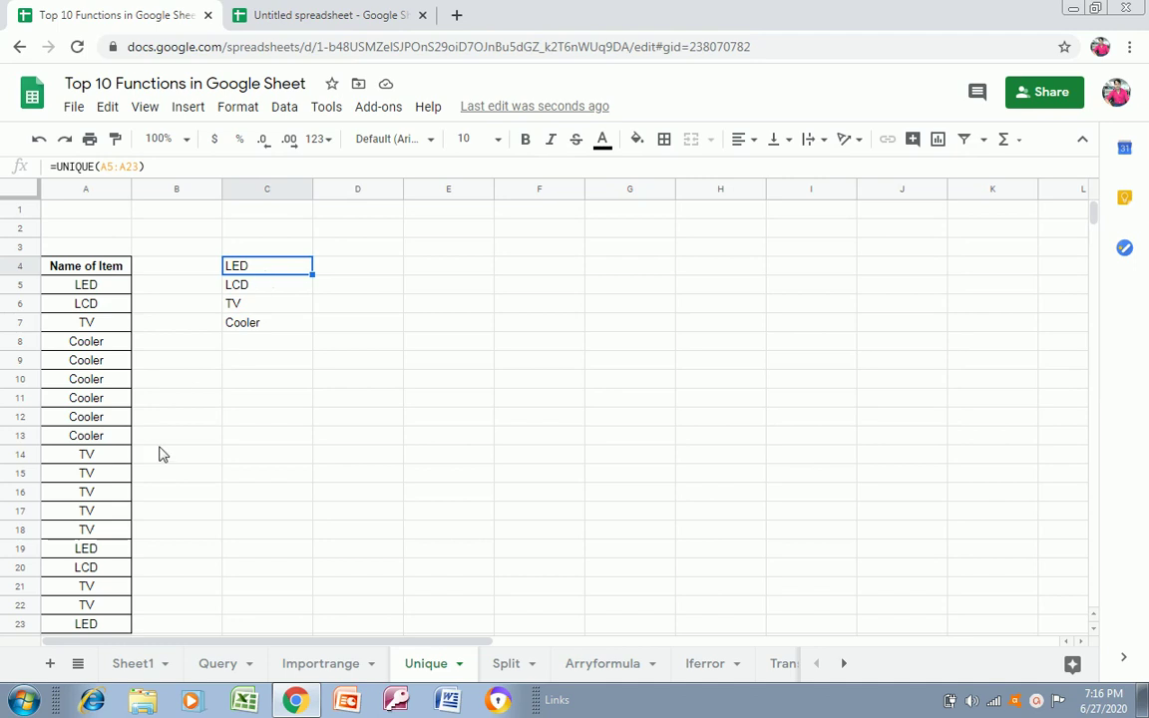
click(79, 664)
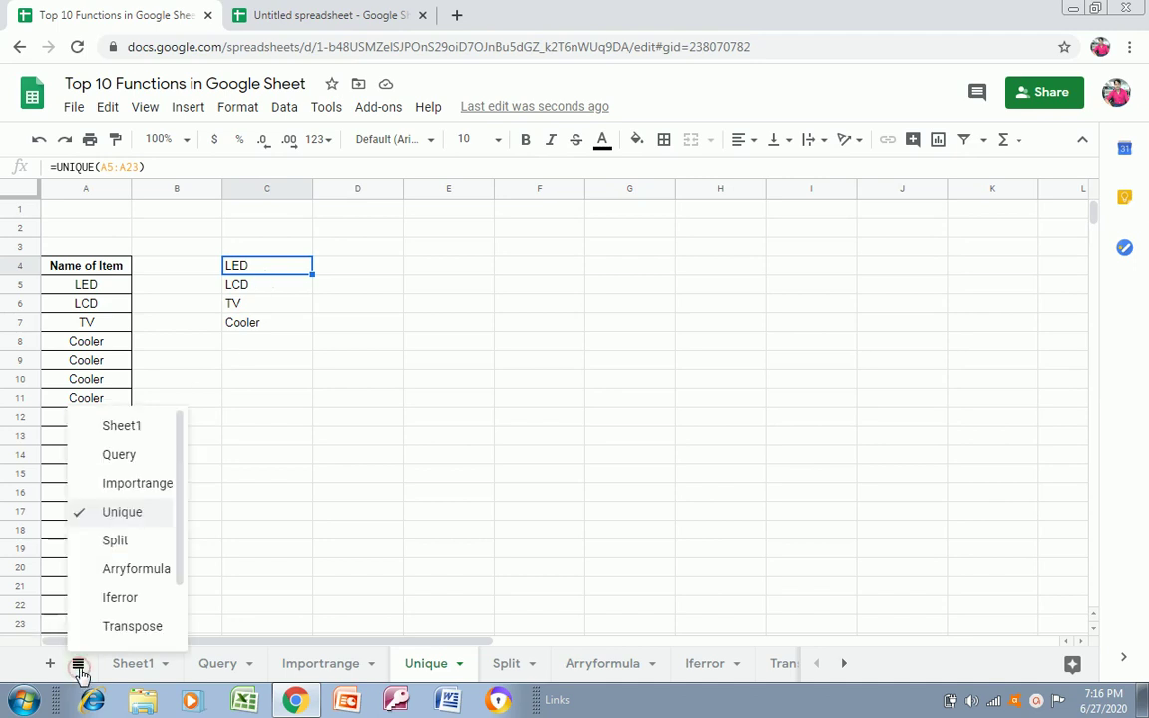
On the Split sheet, enter =SPLIT(A5," ") in C5.
click(118, 540)
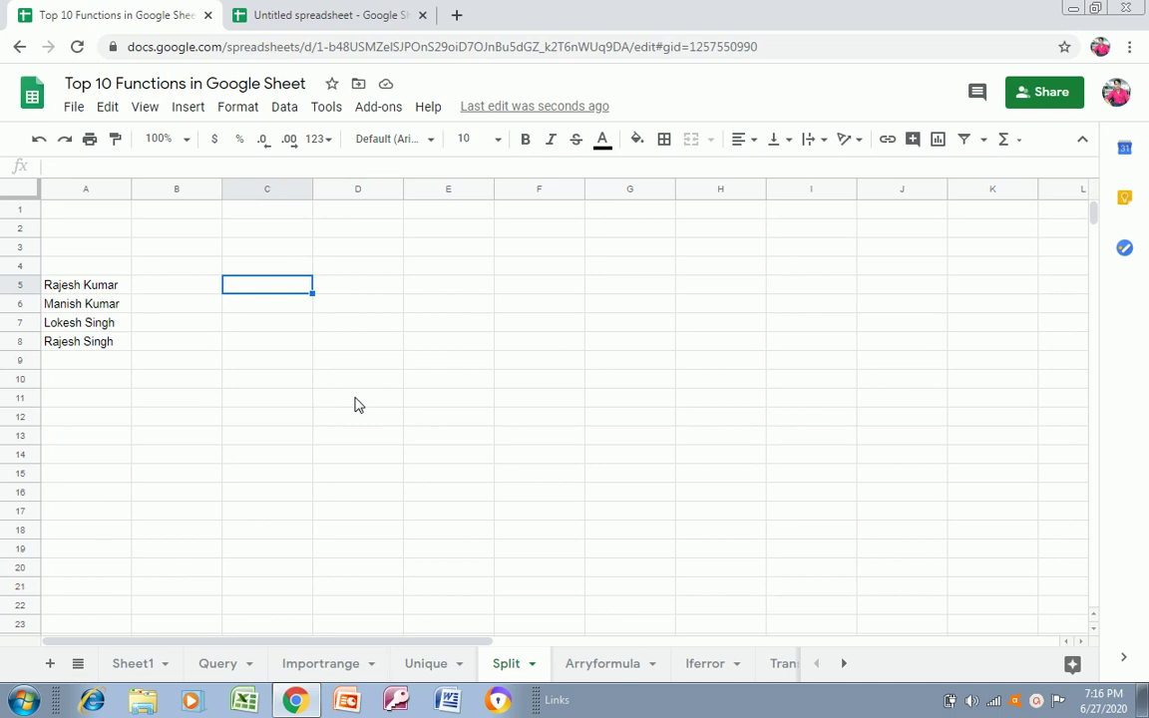
click(76, 291)
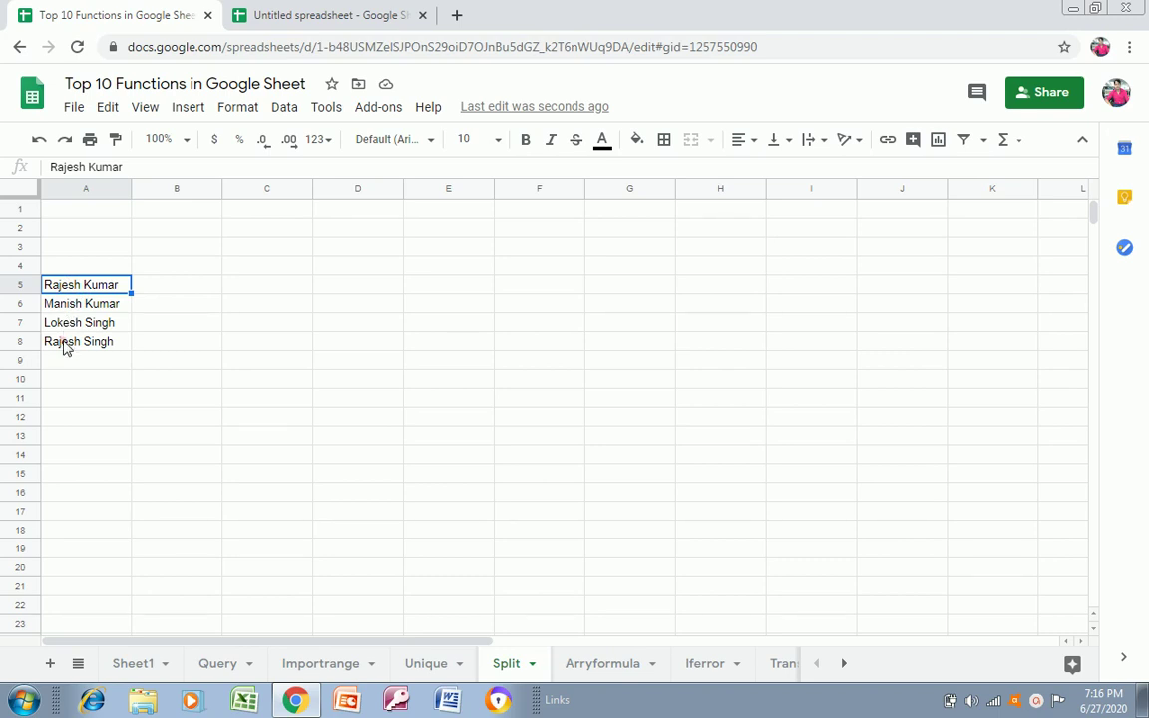
click(64, 346)
click(247, 287)
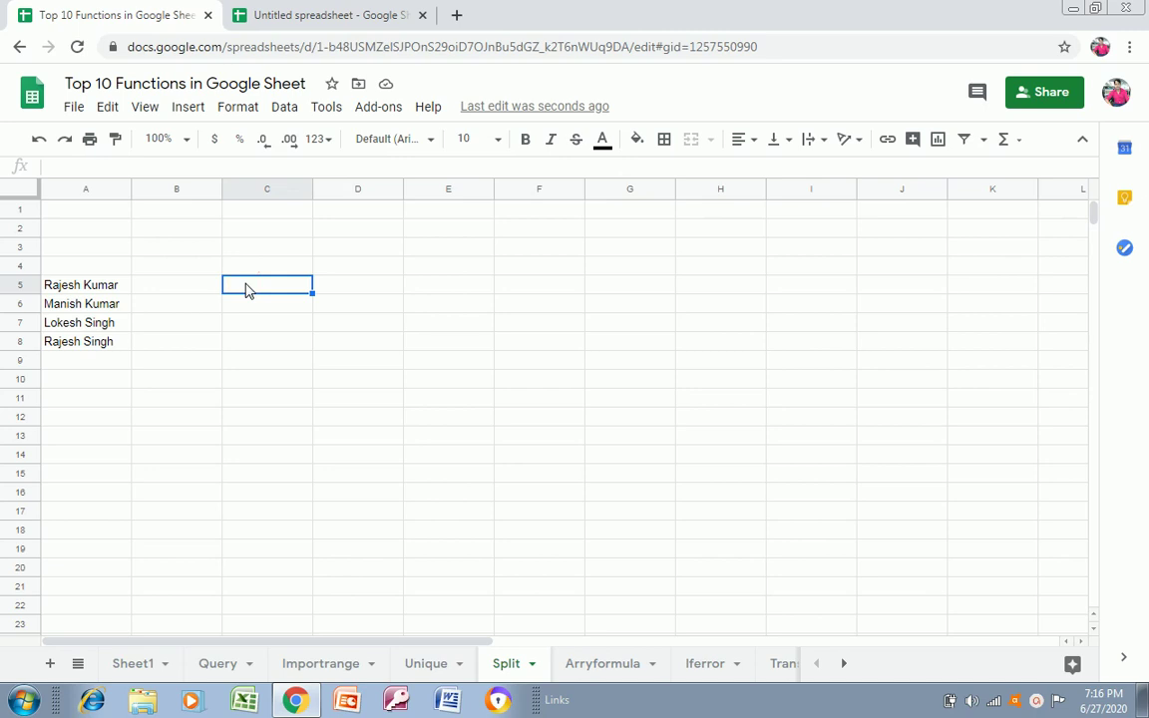
text(=s)
text(pl)
key(Tab)
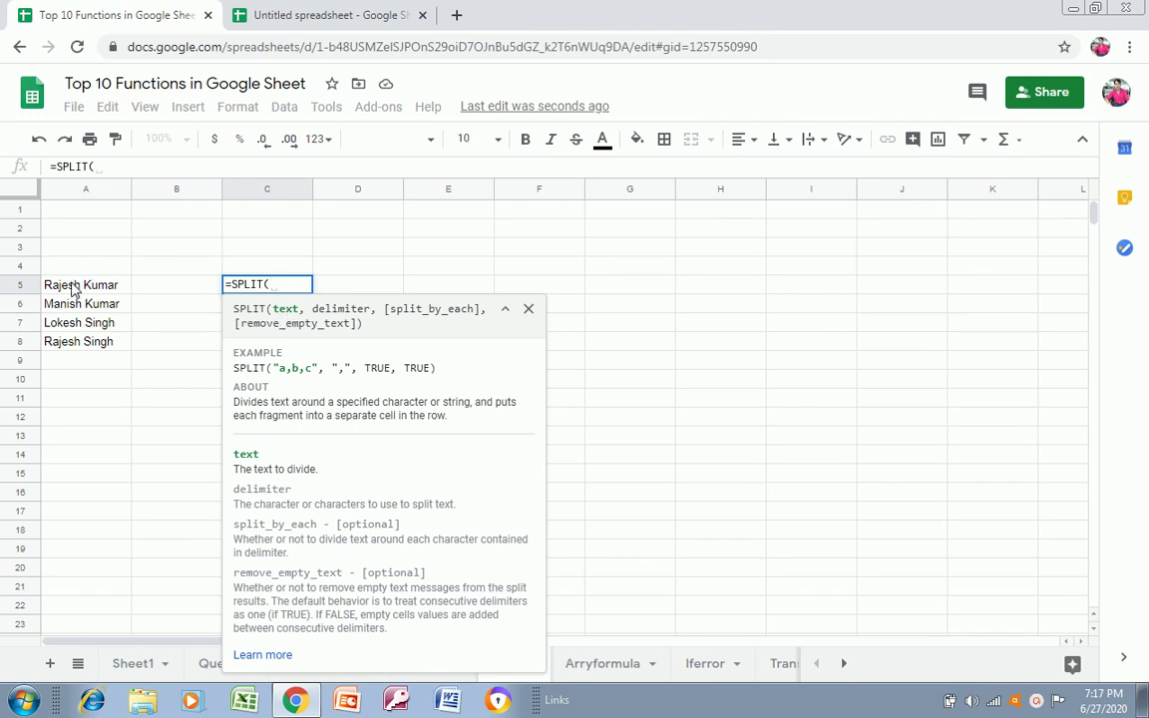
click(73, 287)
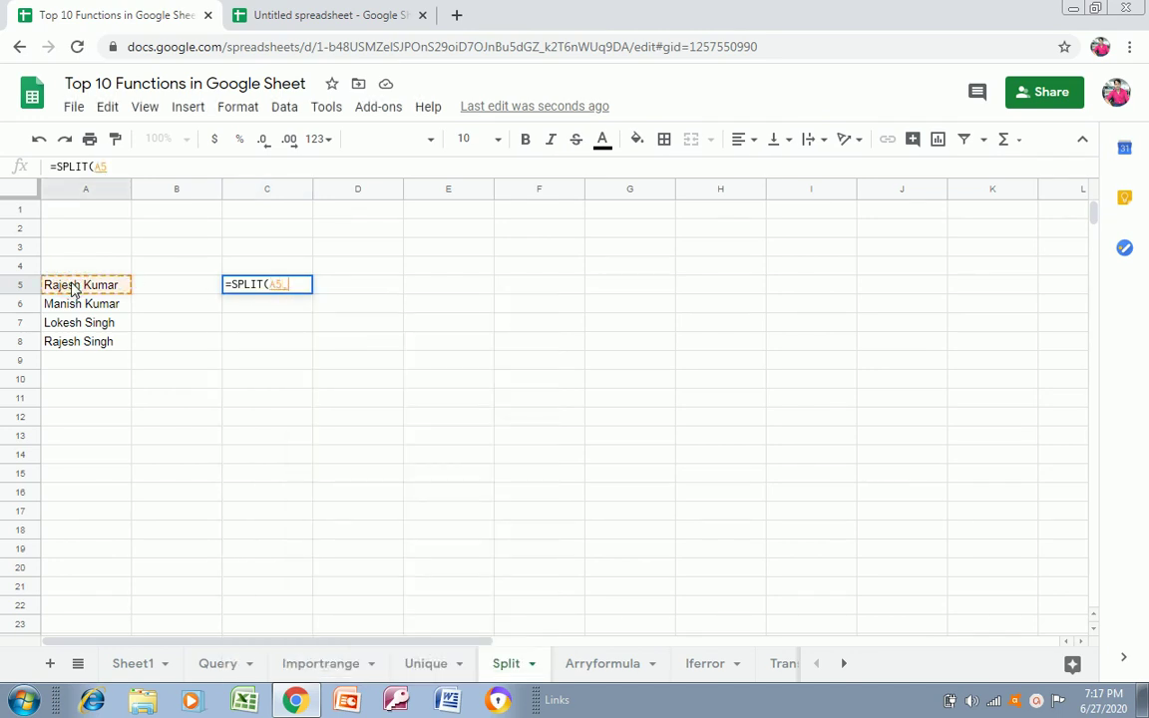
text(," )
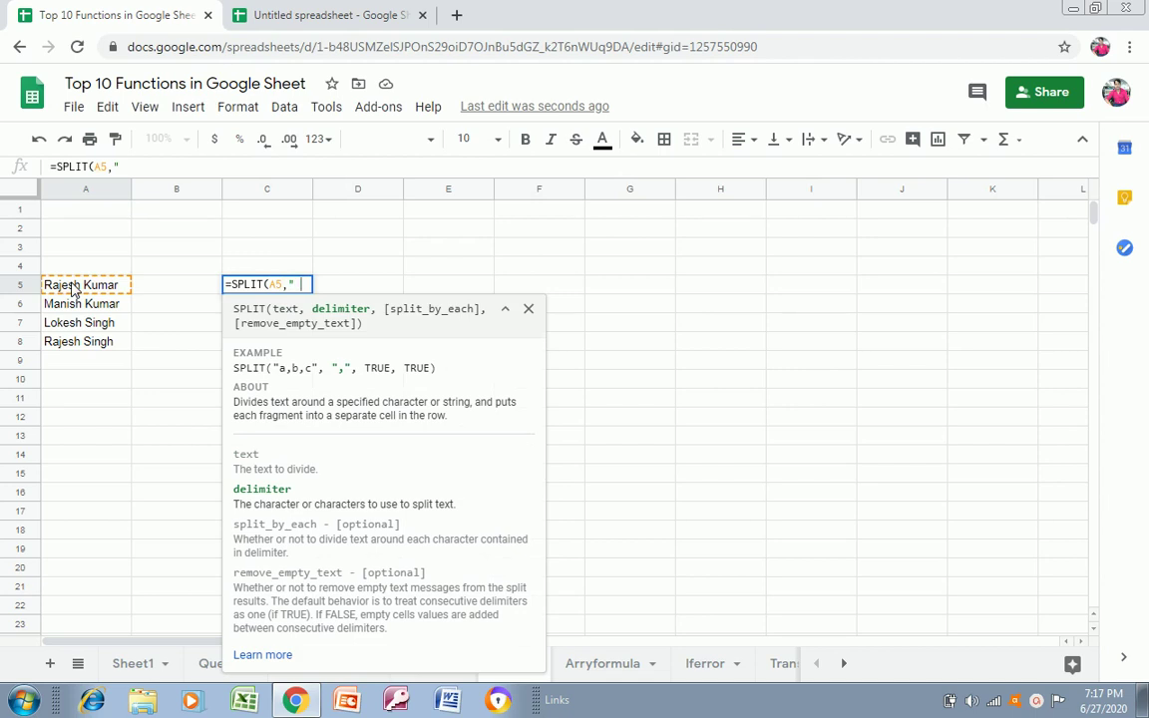
text(")
text())
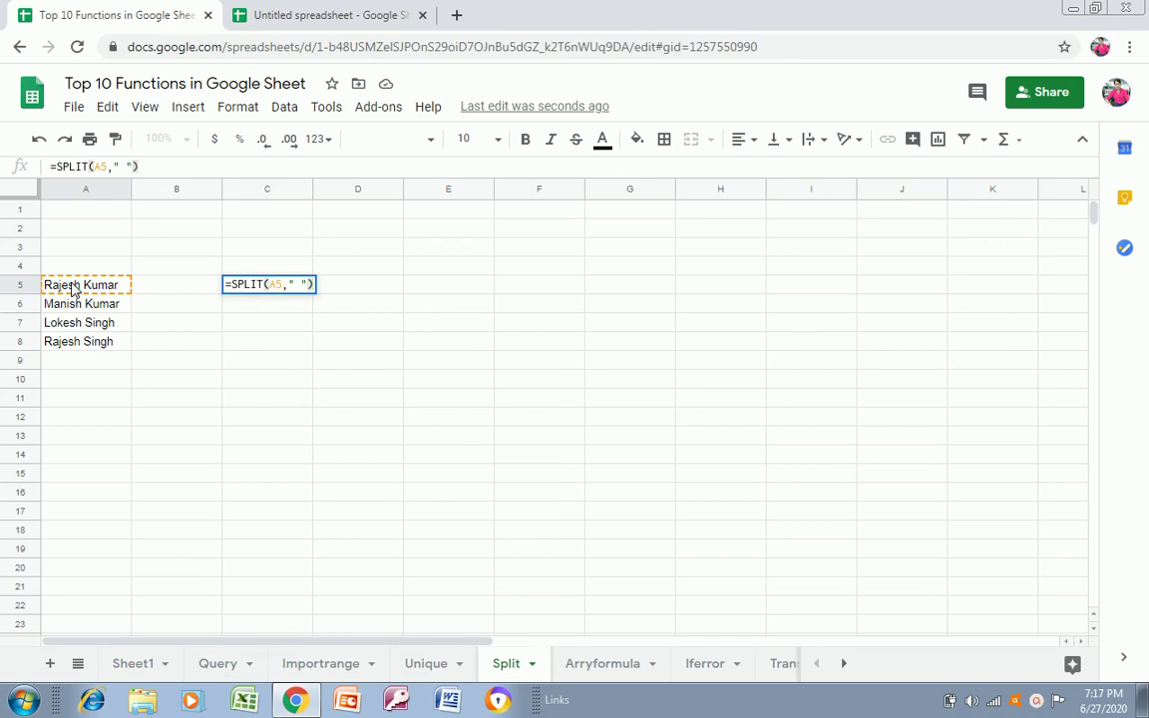
key(Return)
key(Up)
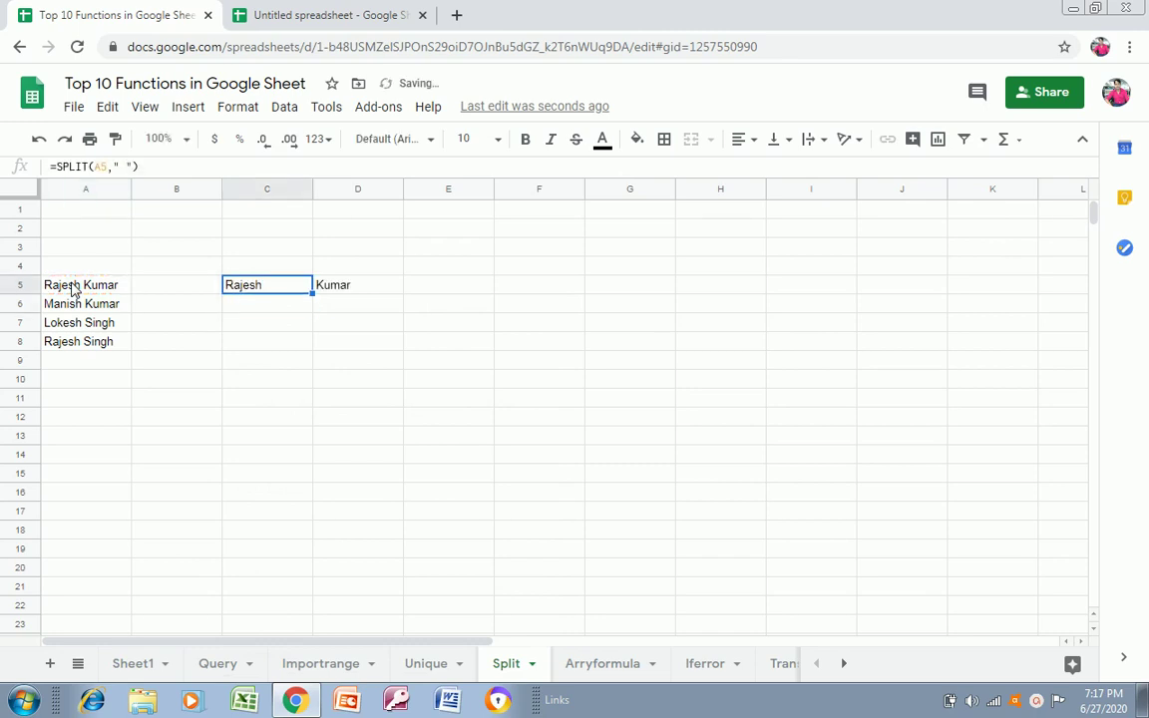
Paste the SPLIT formula into C5:C8 and compare first names and surnames with column A.
key(shift+Down)
key(shift+Down)
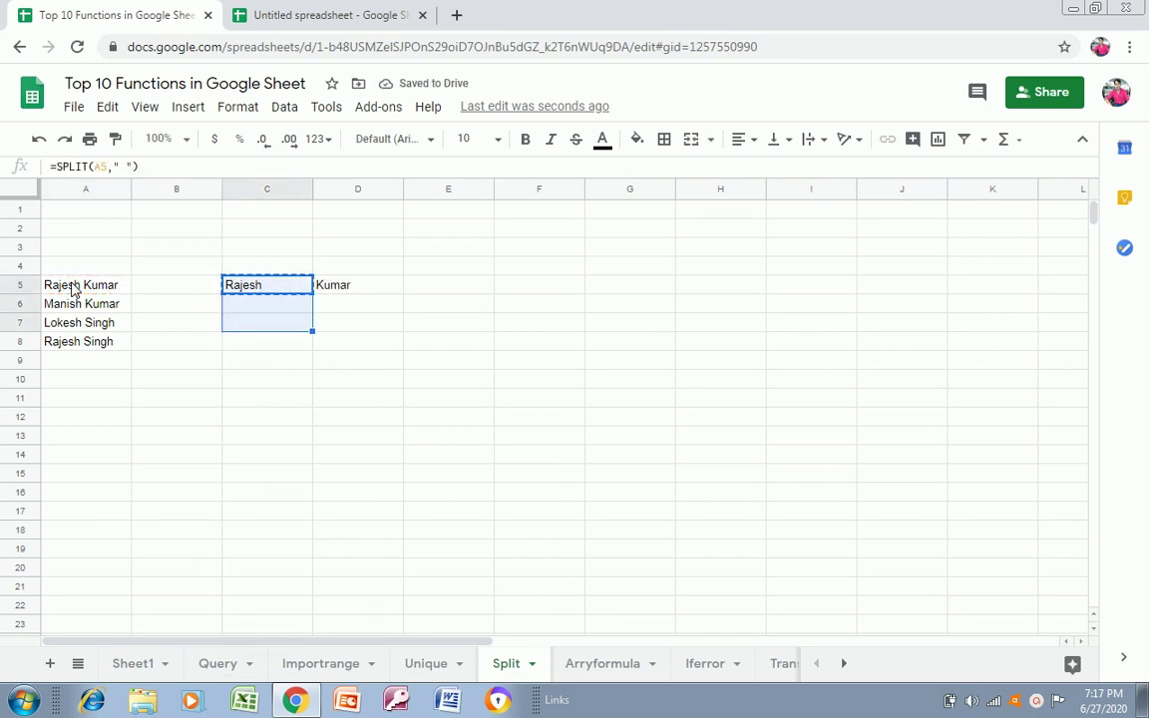
key(shift+Down)
key(ctrl+v)
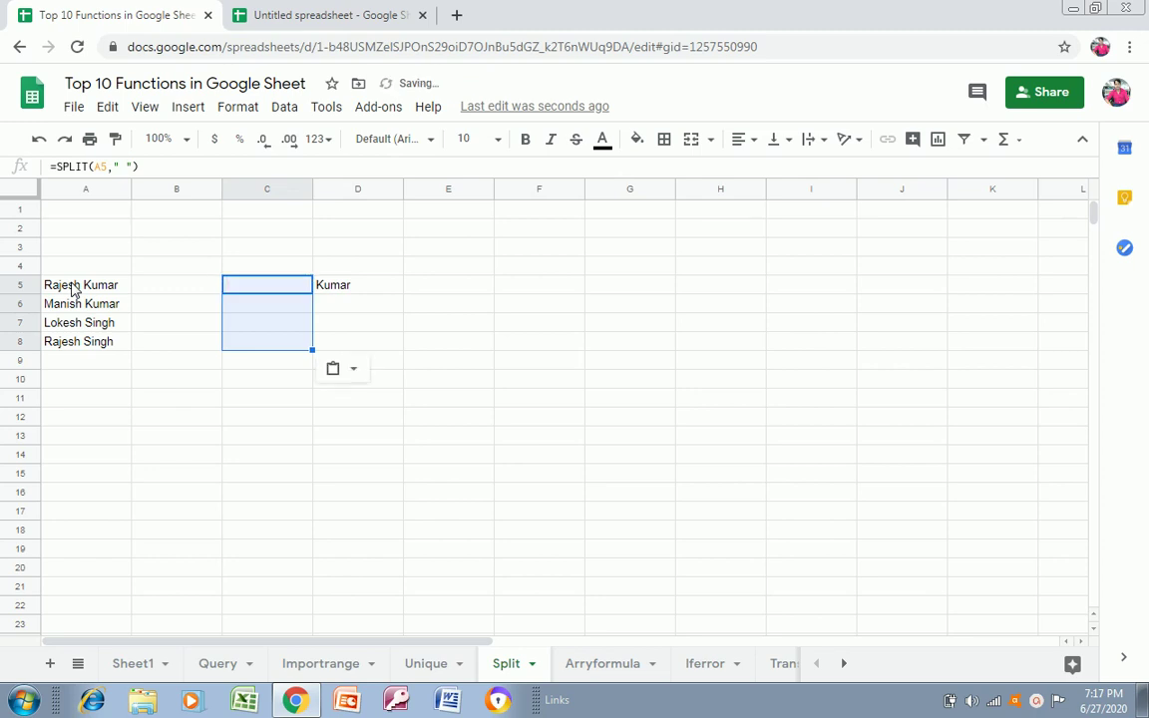
key(Down)
key(Up)
key(Left)
key(Left)
key(Down)
key(Down)
key(Up)
key(Up)
key(Right)
key(Right)
key(Right)
key(Down)
key(Left)
key(Left)
key(Left)
key(Right)
key(Right)
key(Down)
key(Down)
key(Down)
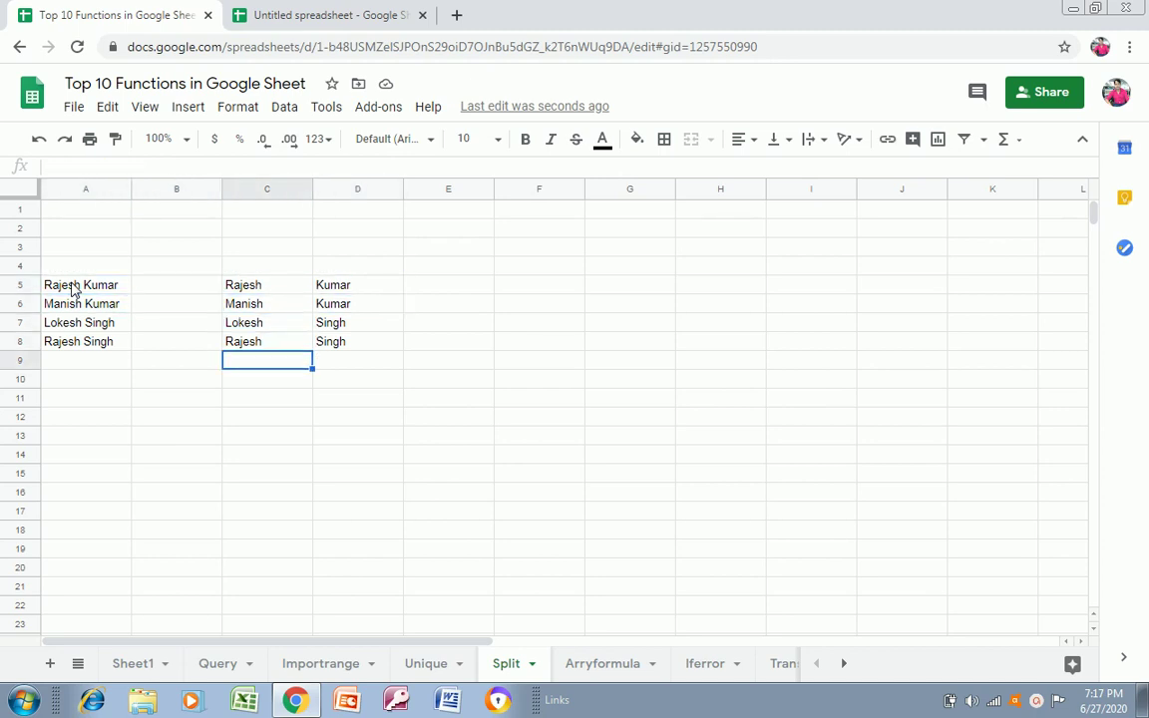
click(84, 665)
click(135, 568)
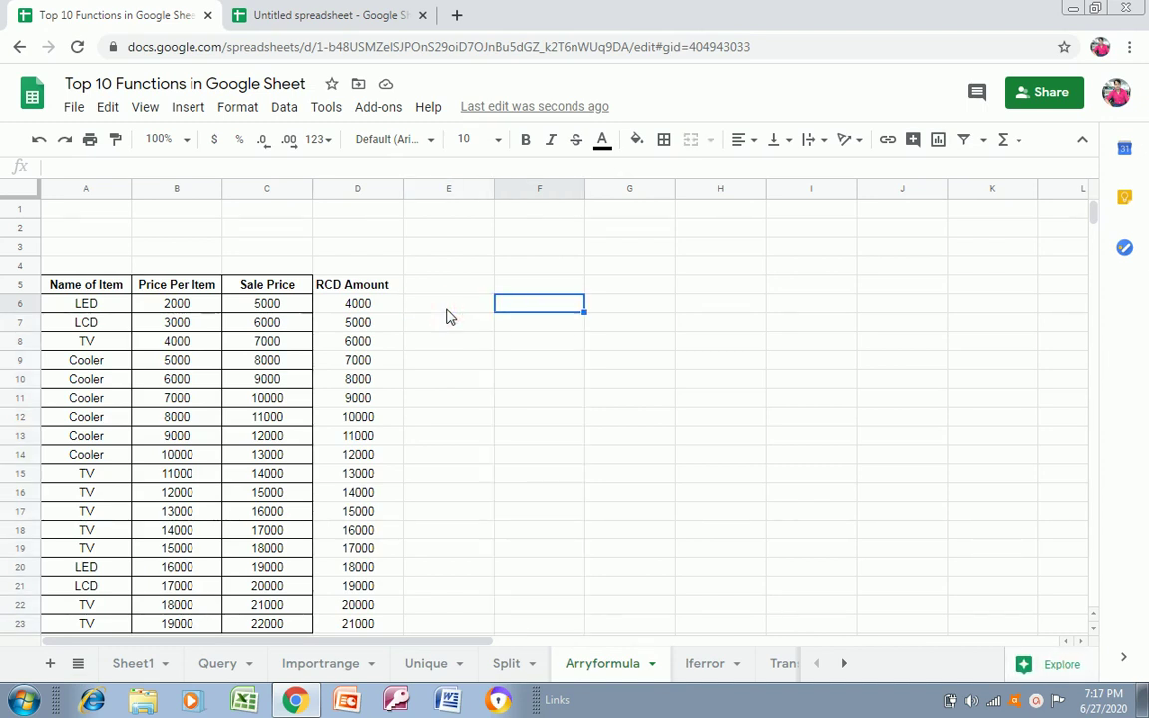
Enter =ARRAYFORMULA(B6:B23+C6:C23) in F6.
text(=a)
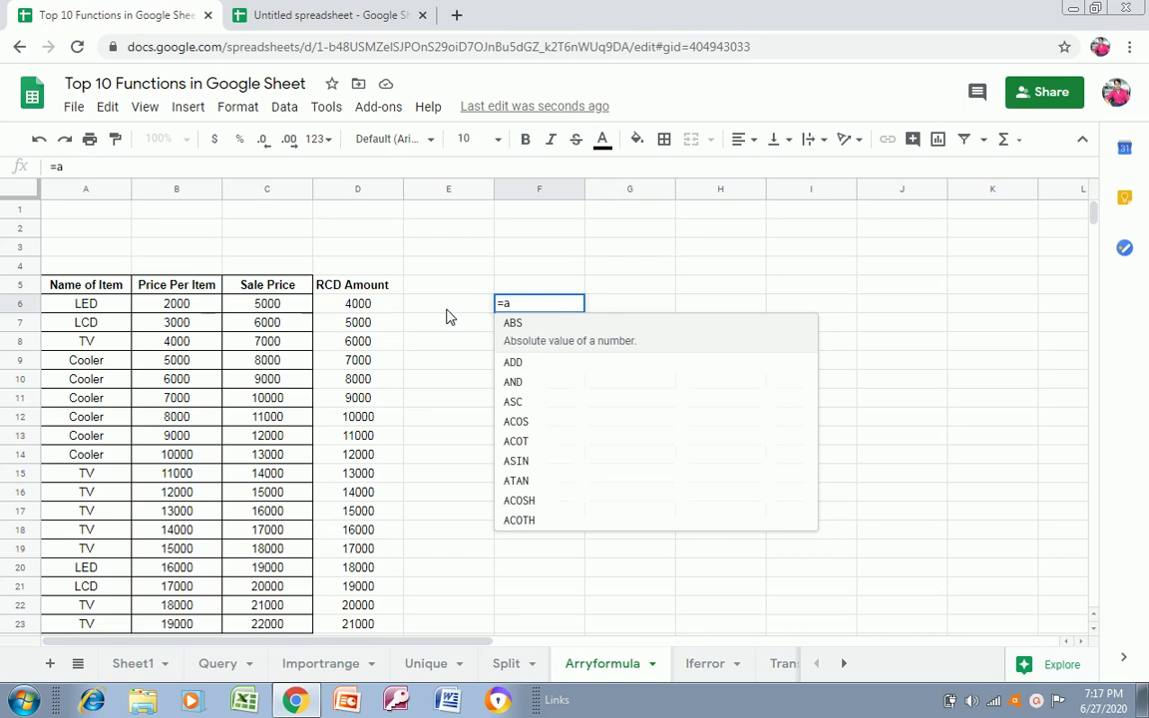
text(rr)
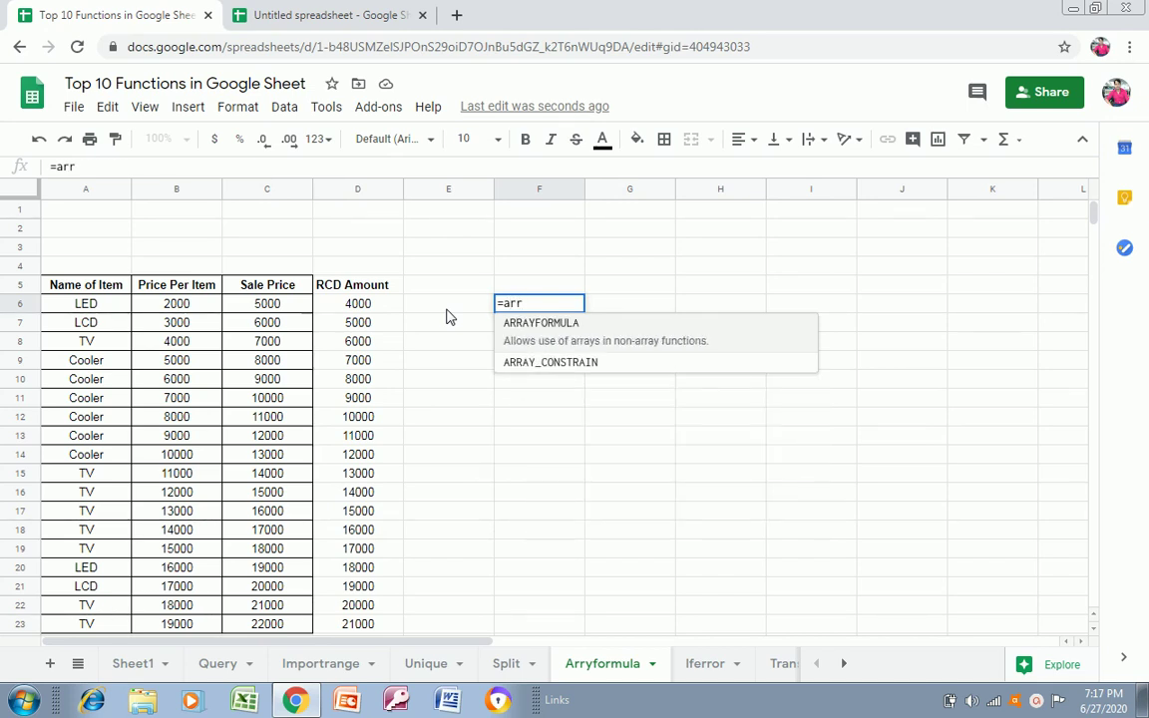
key(Tab)
key(Left)
key(Left)
key(Left)
key(Left)
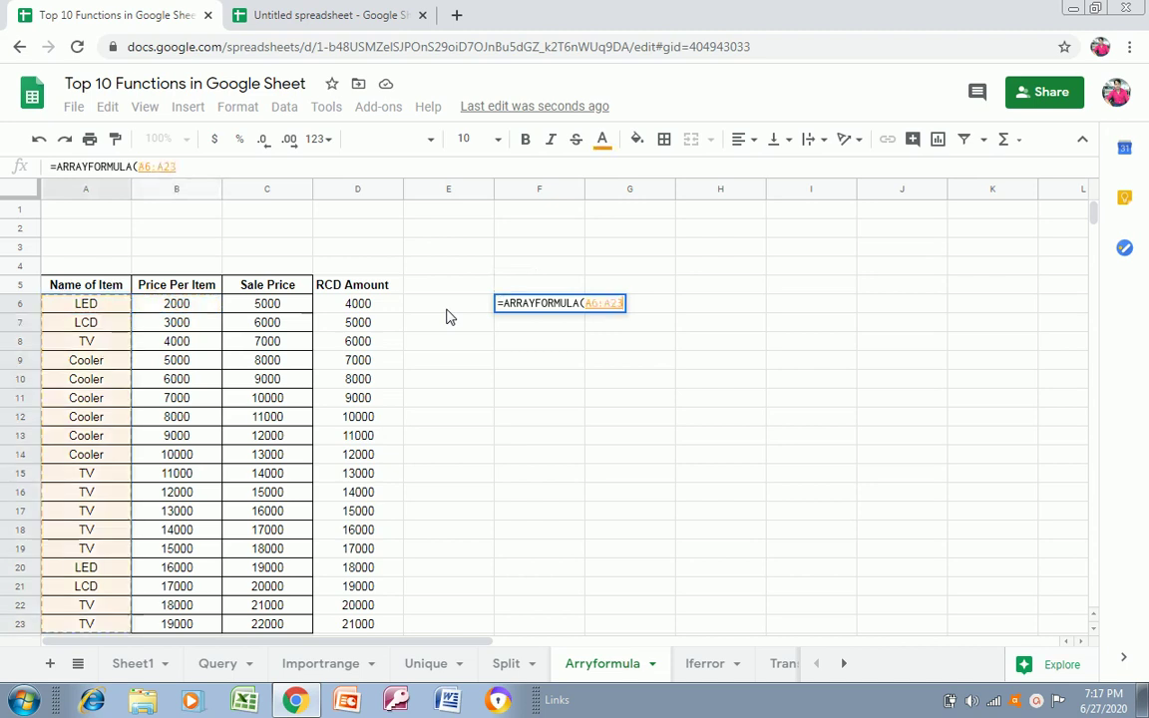
key(ctrl+shift+Down)
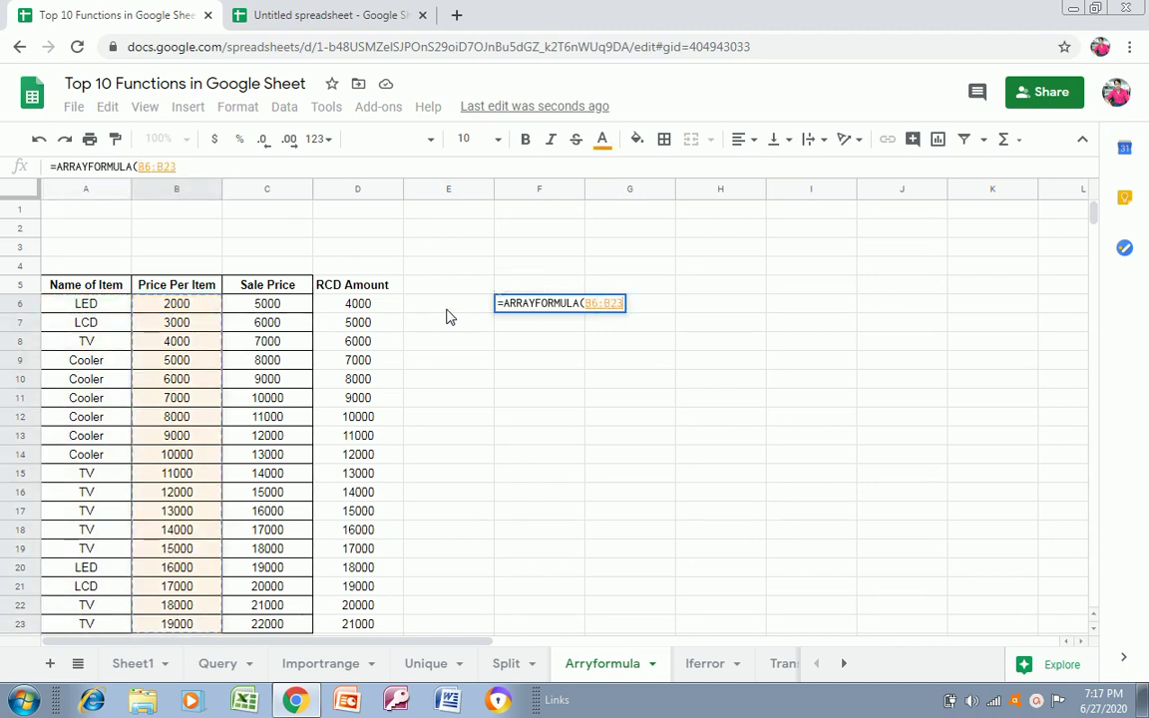
text(+)
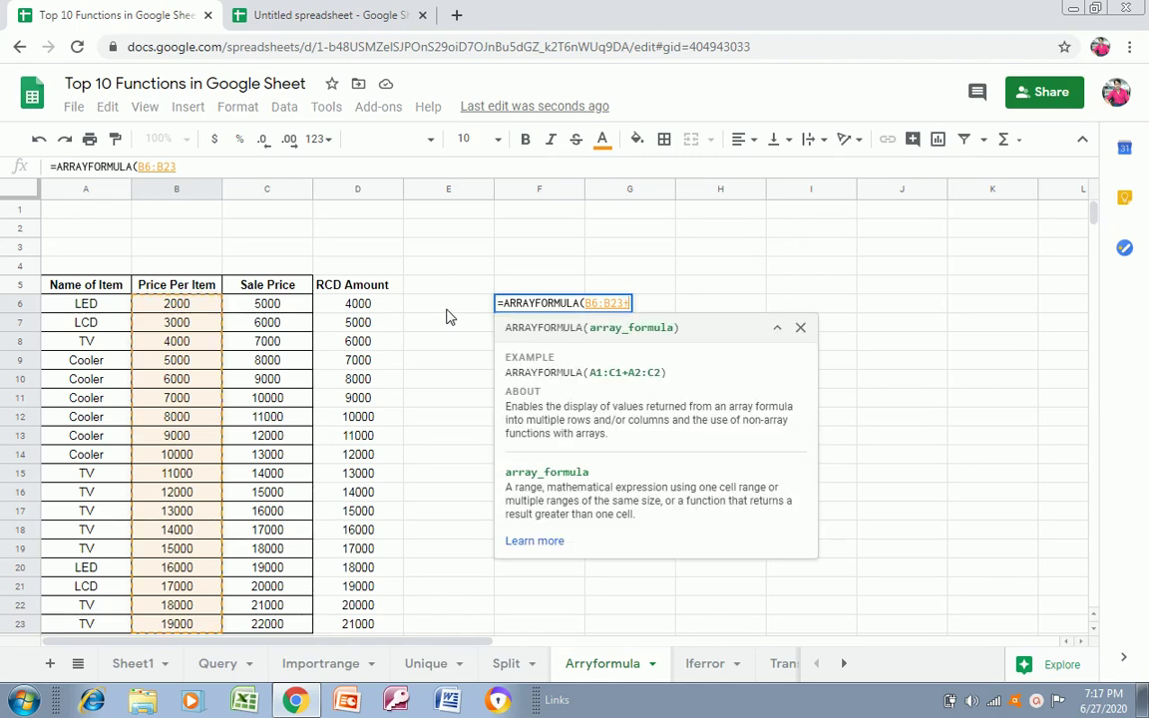
click(282, 306)
key(ctrl+shift+Down)
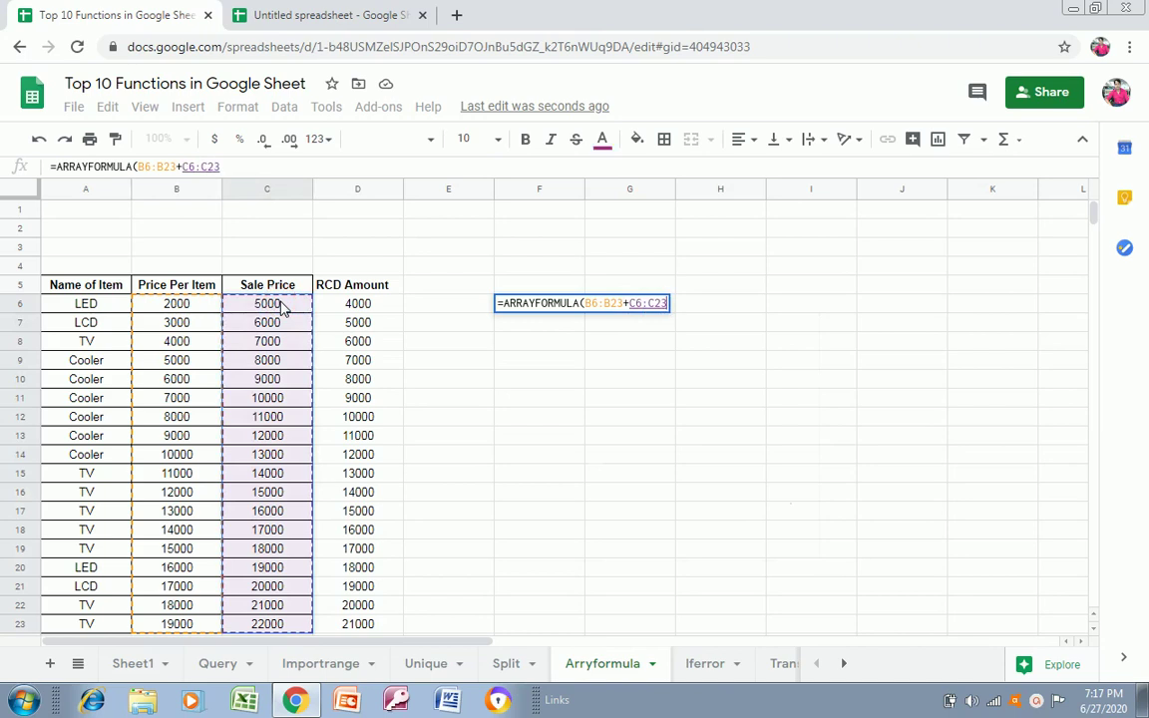
key(Return)
key(Up)
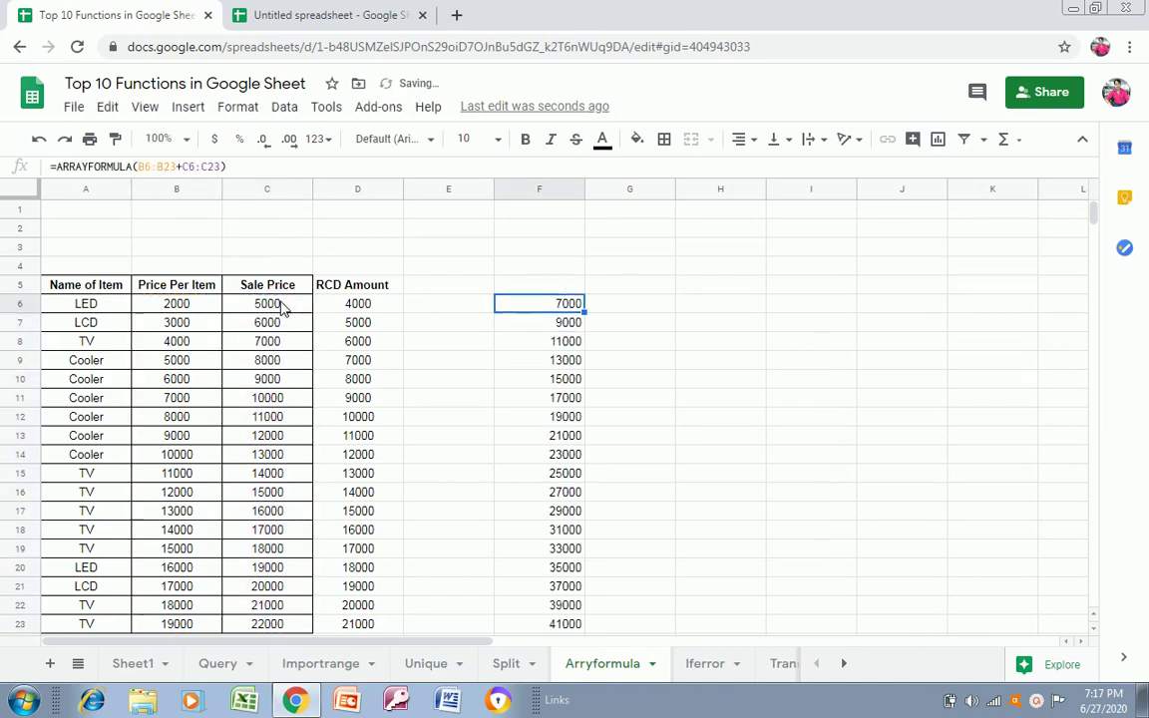
Check the F6:F23 totals (7000 to 41000) against row 6's Price Per Item and Sale Price.
key(ctrl+shift+Down)
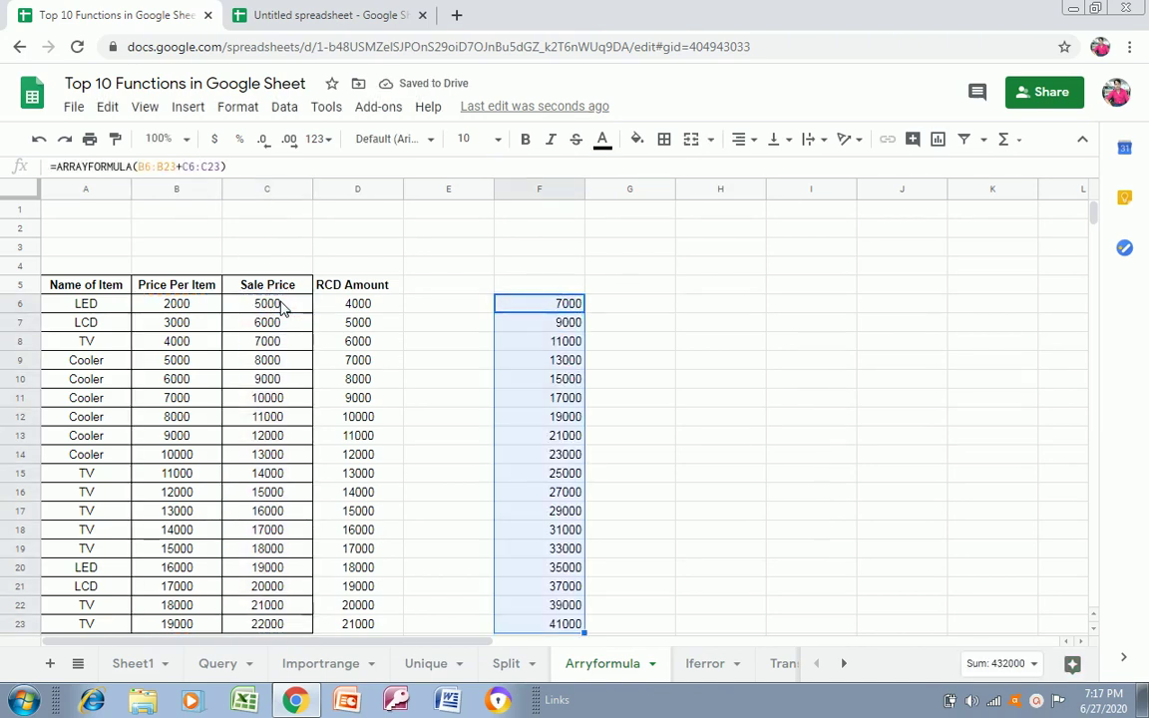
key(ctrl+shift+Up)
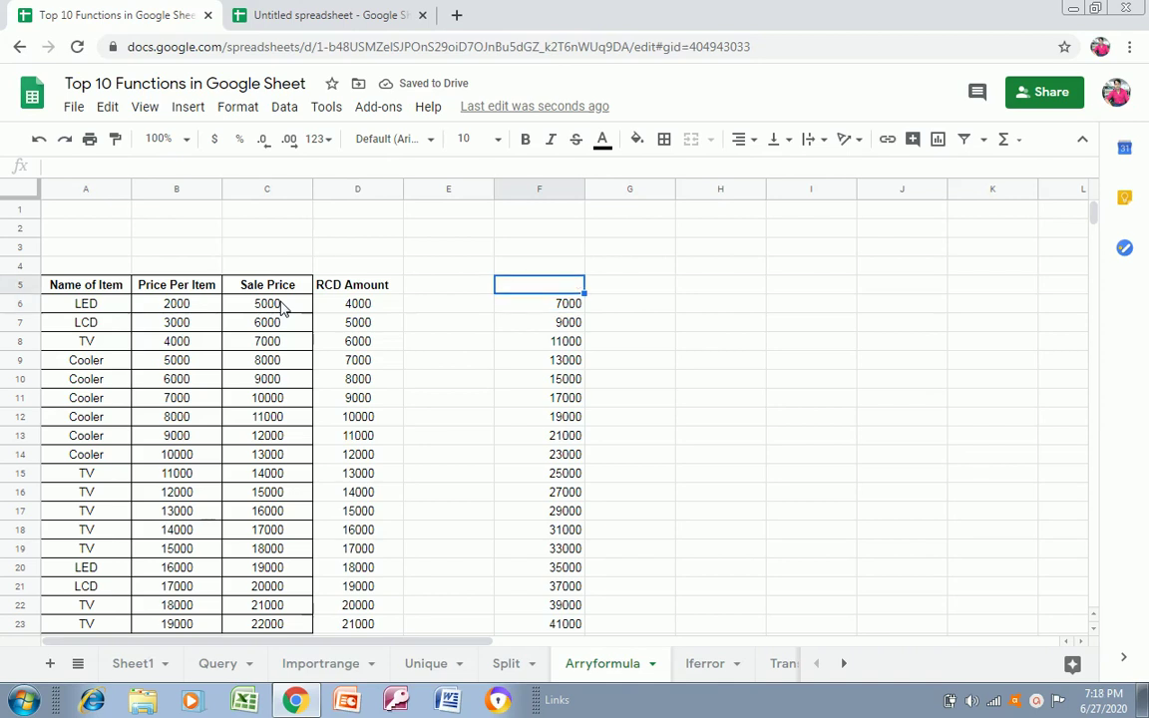
key(Up)
key(Down)
key(Left)
key(Left)
key(Left)
key(Left)
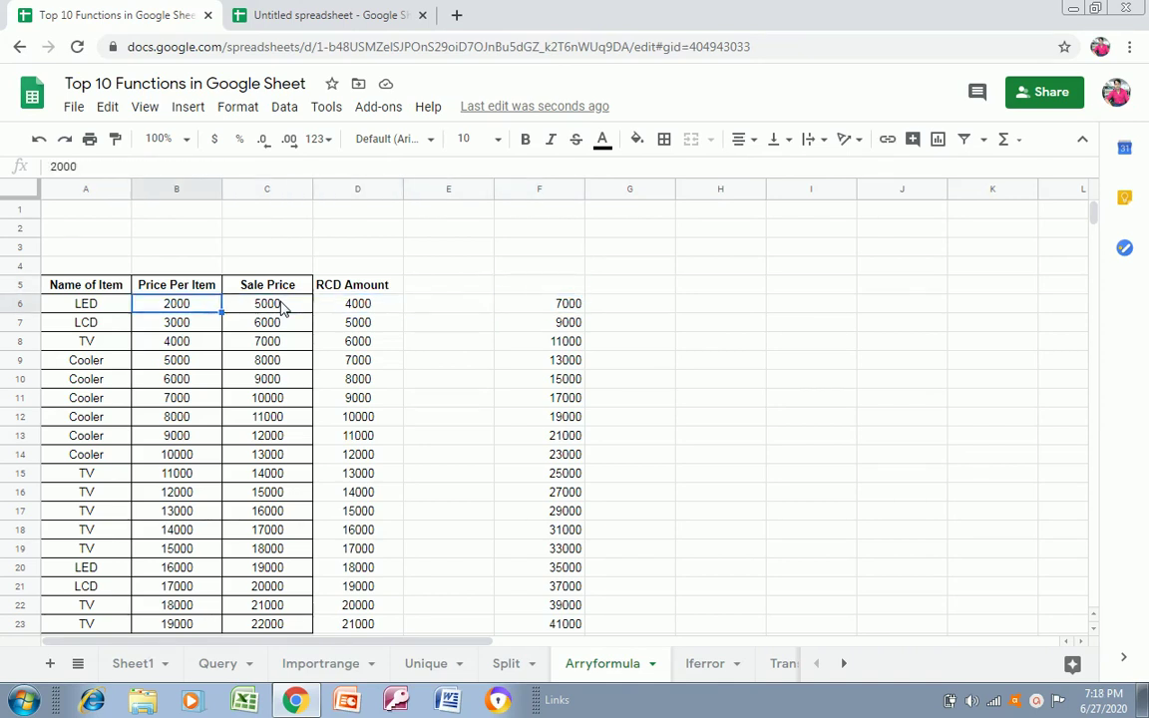
key(Right)
key(Right)
key(Right)
key(Right)
key(Left)
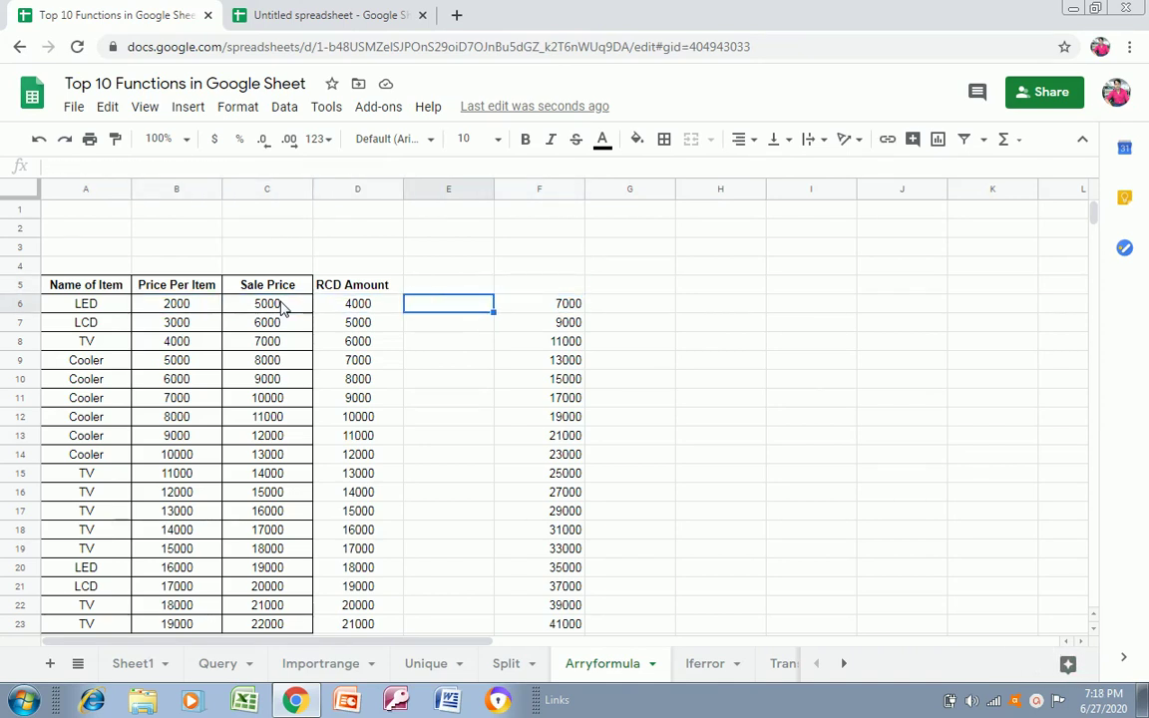
key(Left)
key(Left)
key(Left)
key(Right)
key(Right)
key(Right)
key(Right)
key(Right)
key(Left)
key(ctrl+shift+Down)
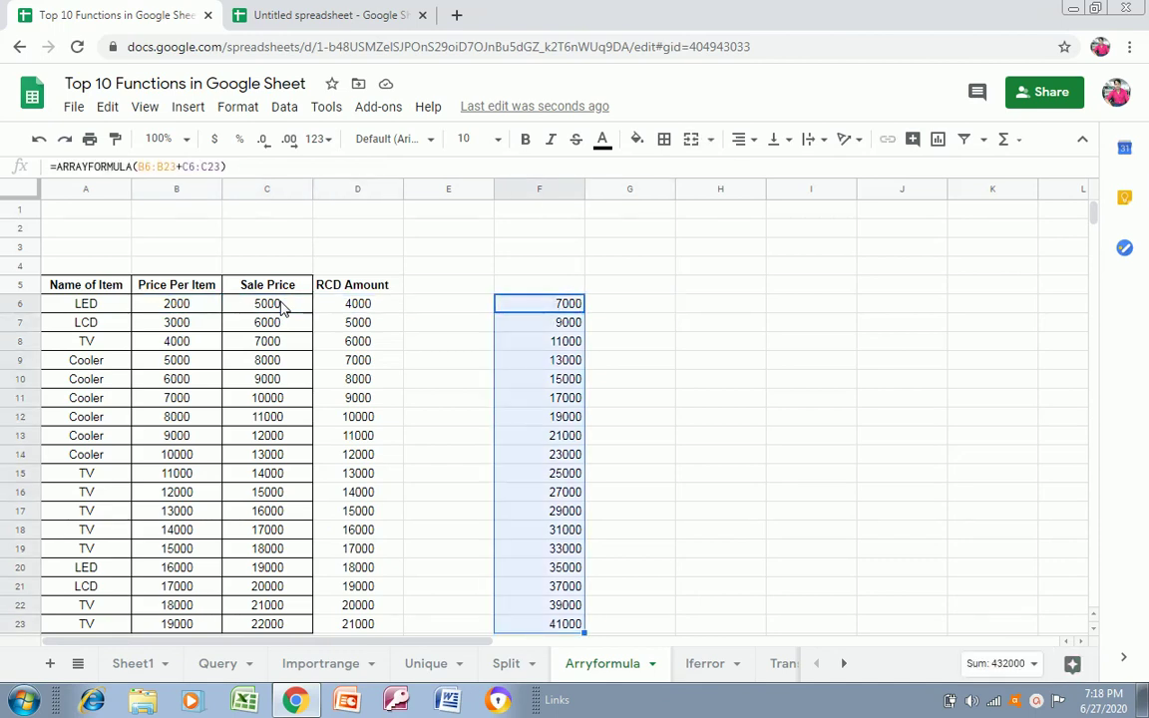
key(Down)
key(Up)
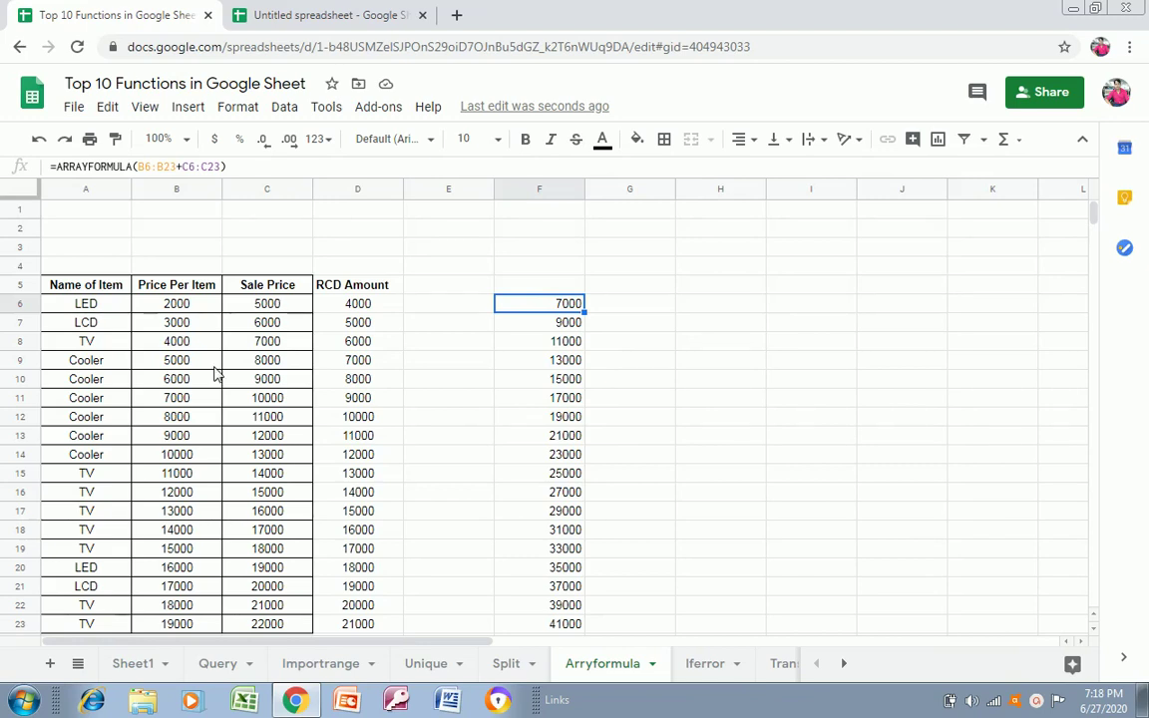
click(78, 663)
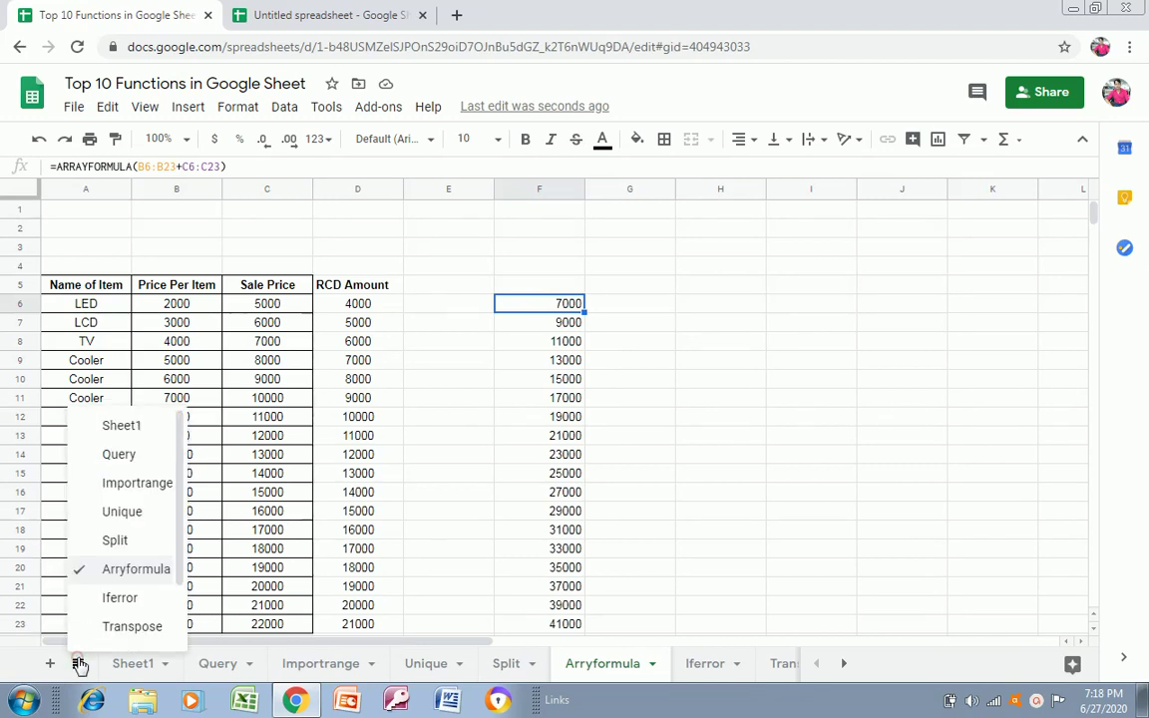
On the Iferror sheet, clear the prices in B9:B11.
click(112, 610)
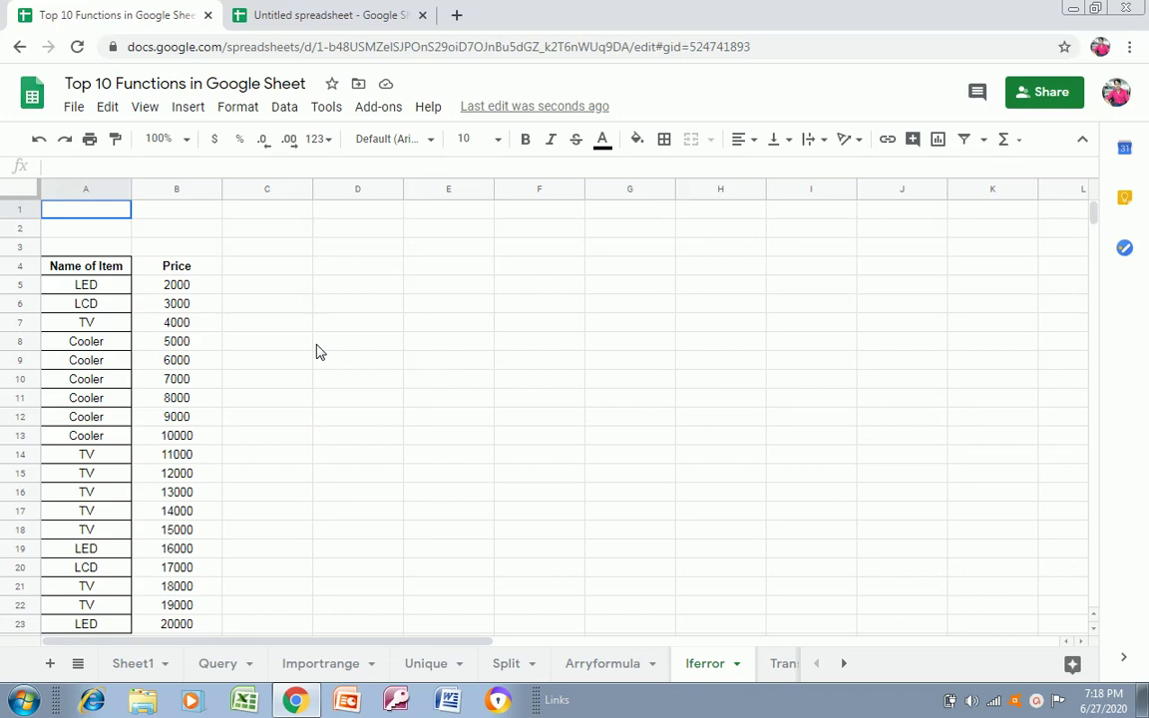
click(171, 381)
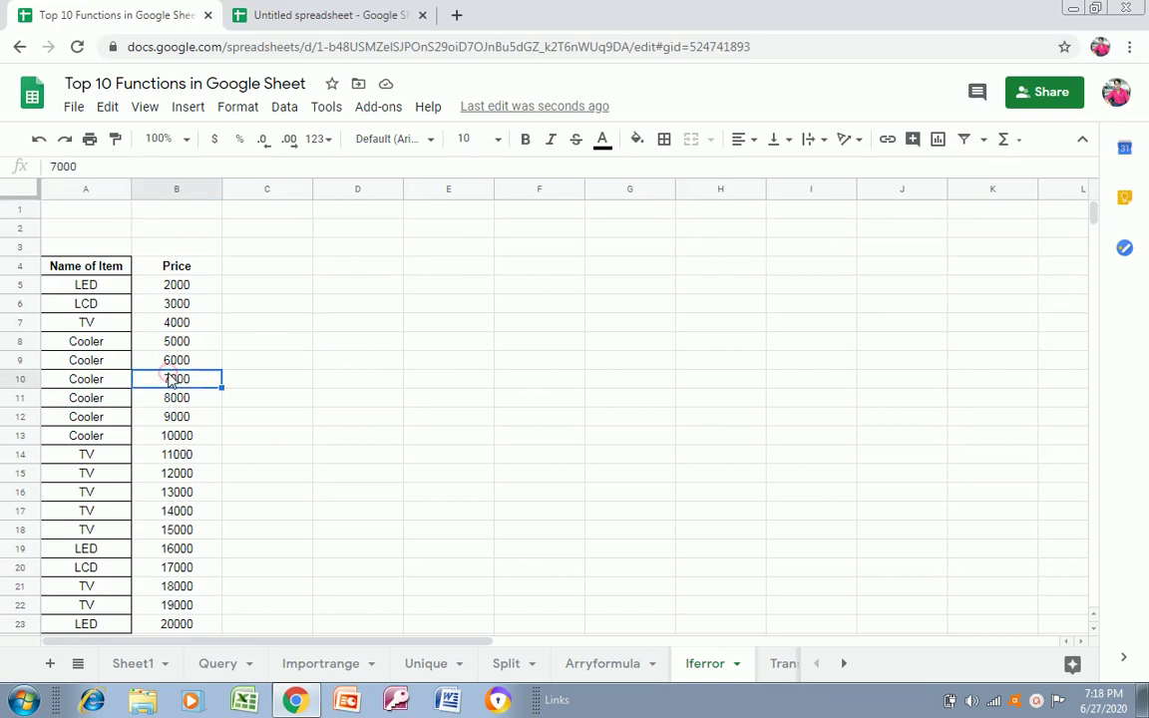
click(167, 367)
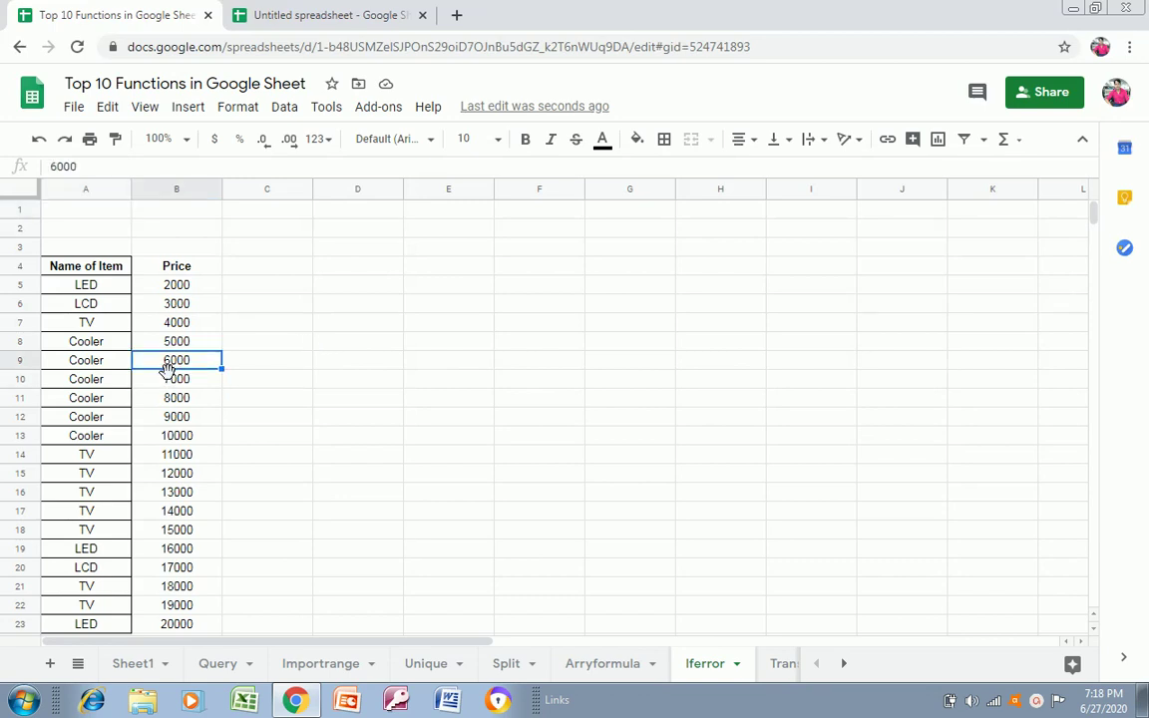
click(171, 379)
click(166, 364)
key(shift+Down)
key(shift+Down)
key(Delete)
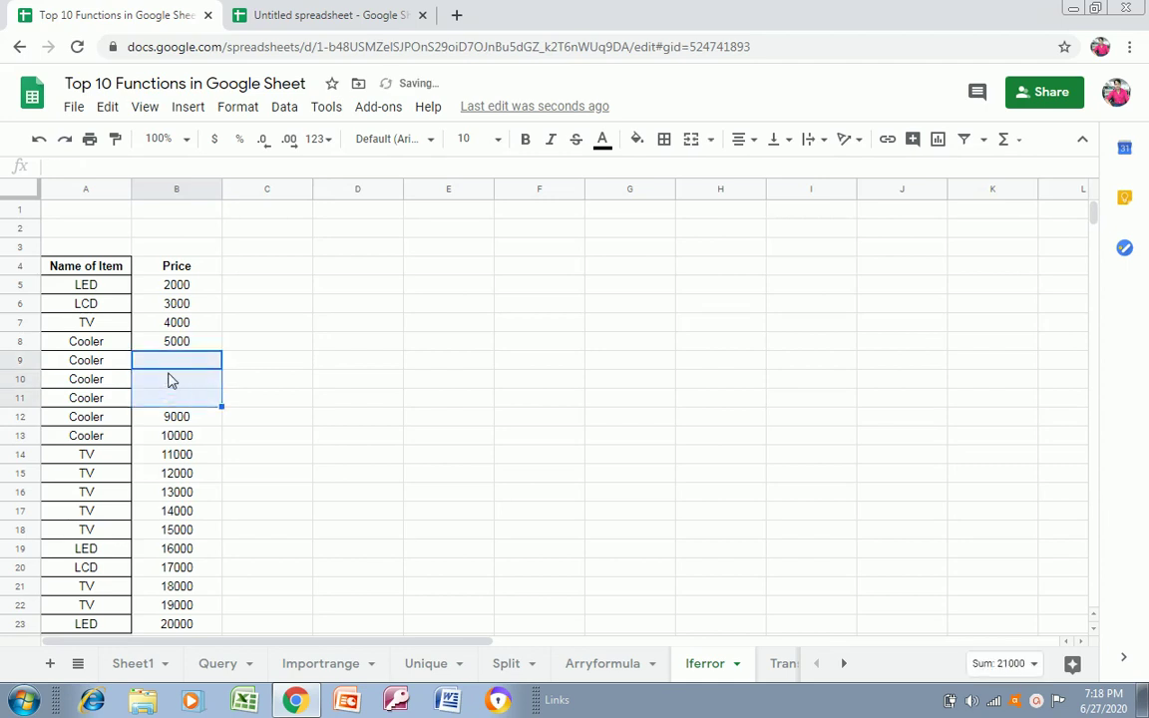
Copy the Name of Item column A4:A23 into column F starting at F7.
key(Up)
key(Up)
key(Up)
key(Up)
key(Up)
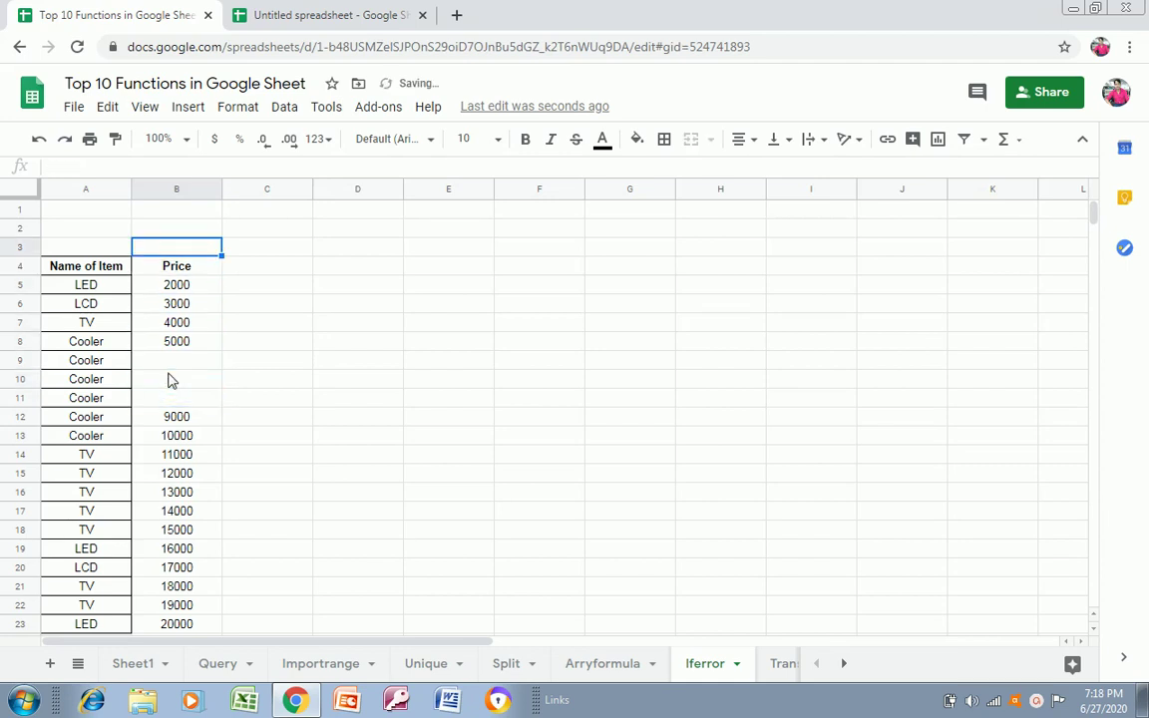
key(Left)
key(Down)
key(ctrl+shift+Down)
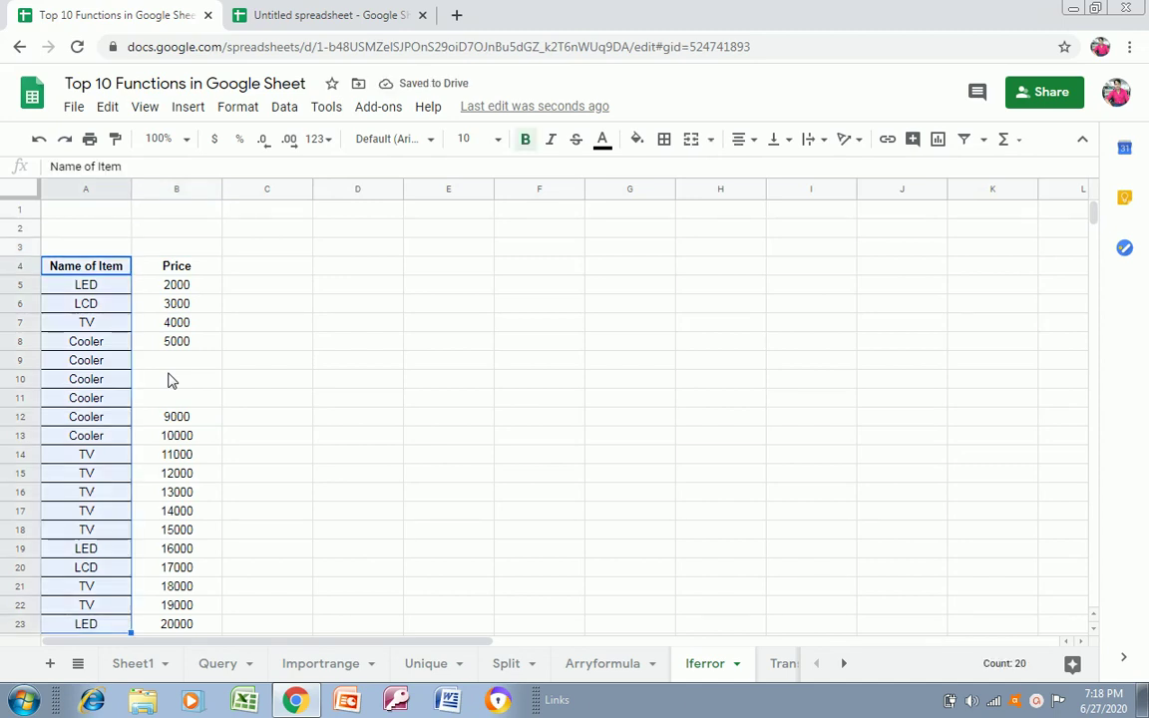
key(ctrl+c)
key(Right)
key(Right)
key(Right)
key(Right)
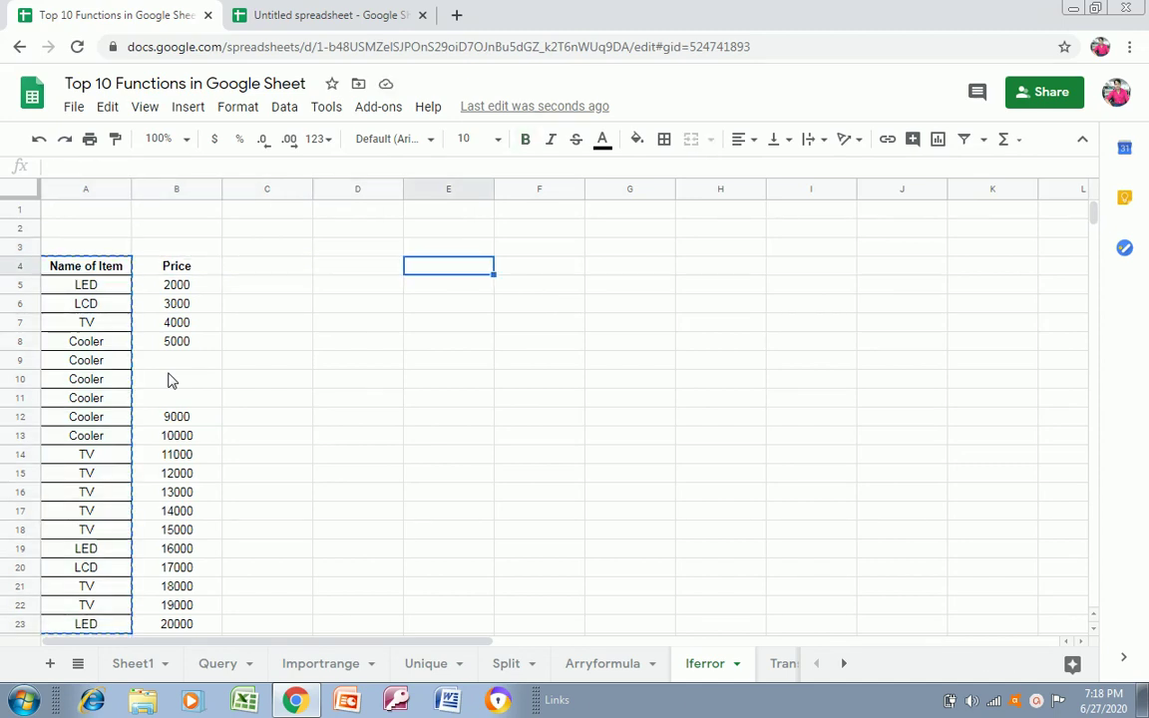
key(Down)
key(Down)
key(Down)
key(Right)
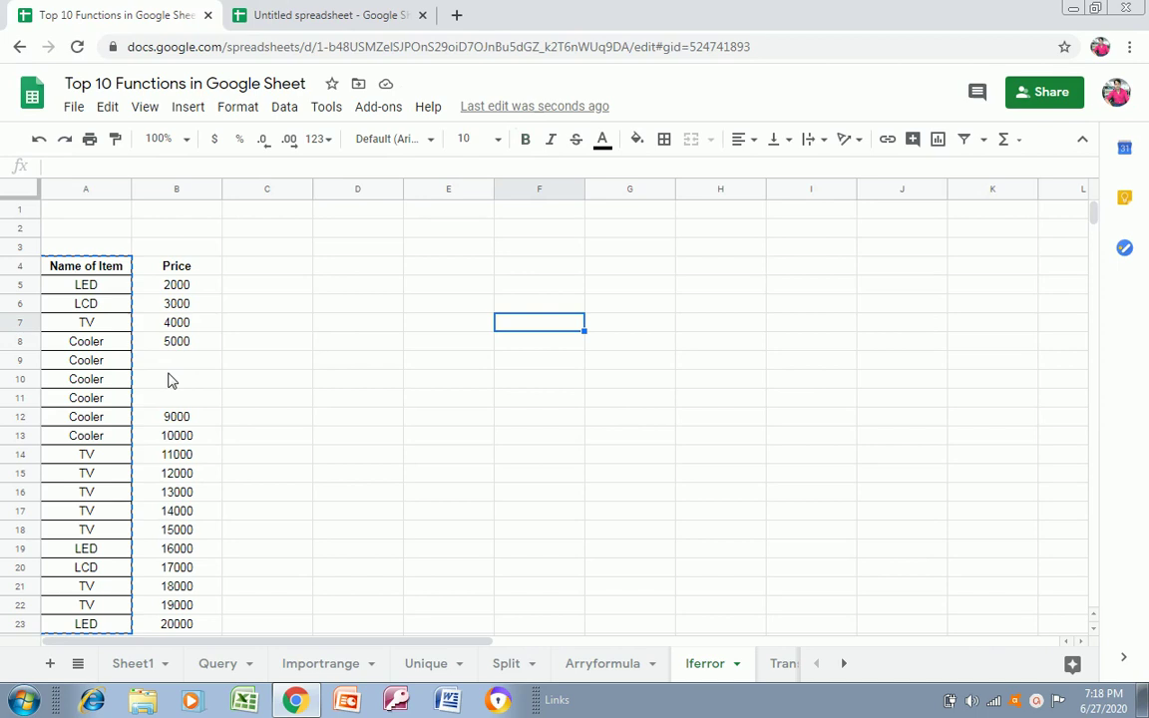
key(ctrl+v)
key(Right)
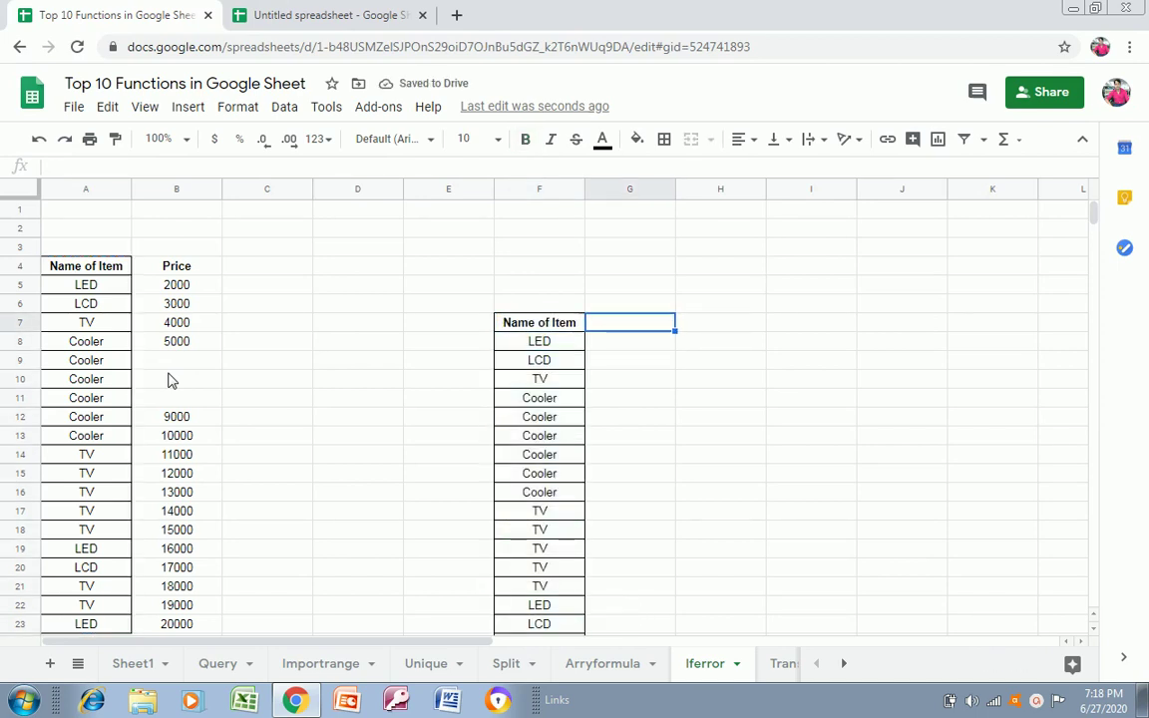
Enter =VLOOKUP(F7,A4:B4,2,0) in G7.
text(=vlo)
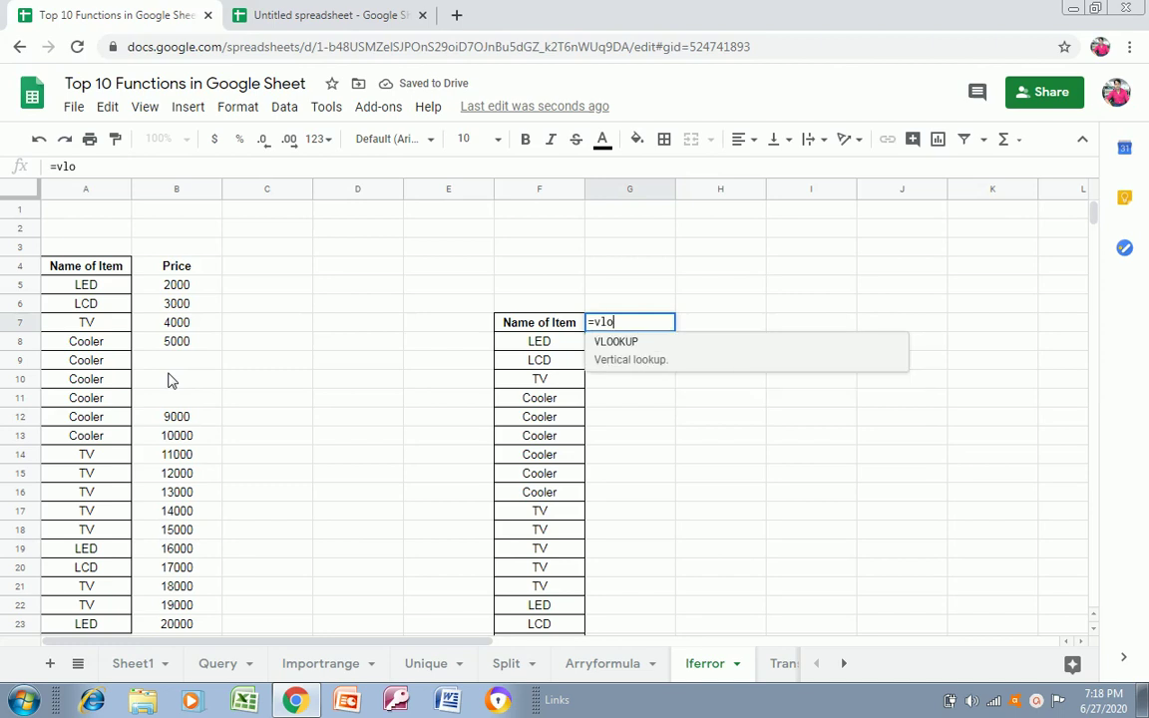
key(Tab)
key(Left)
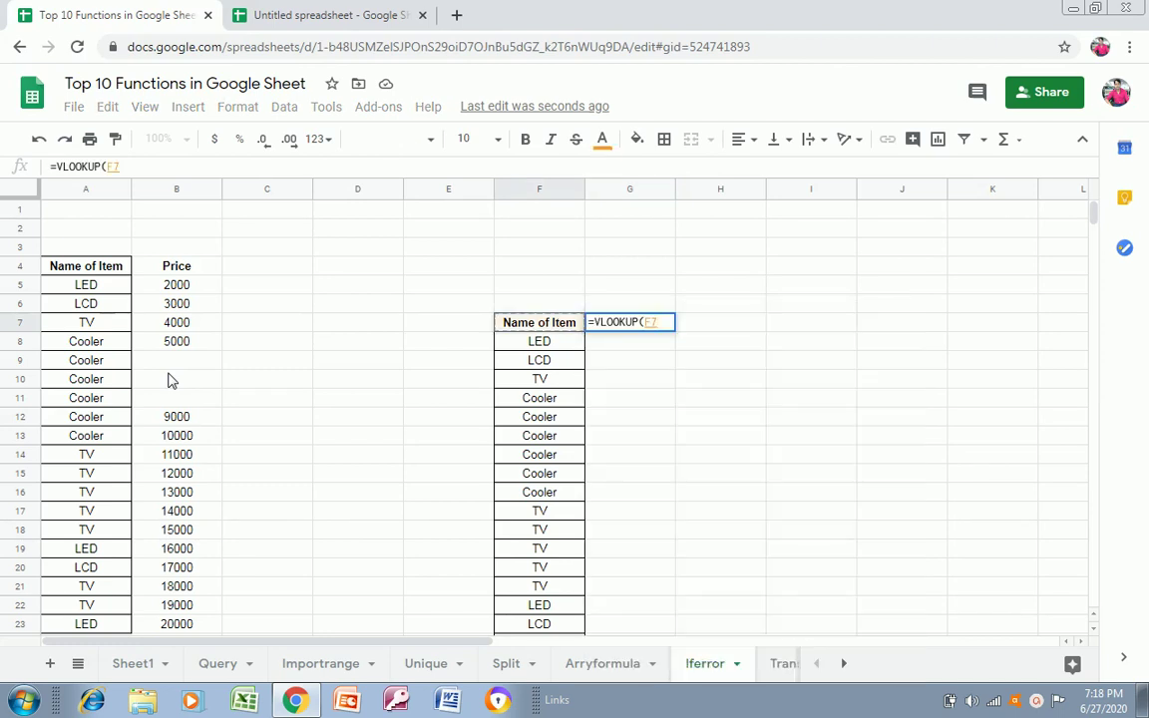
text(,)
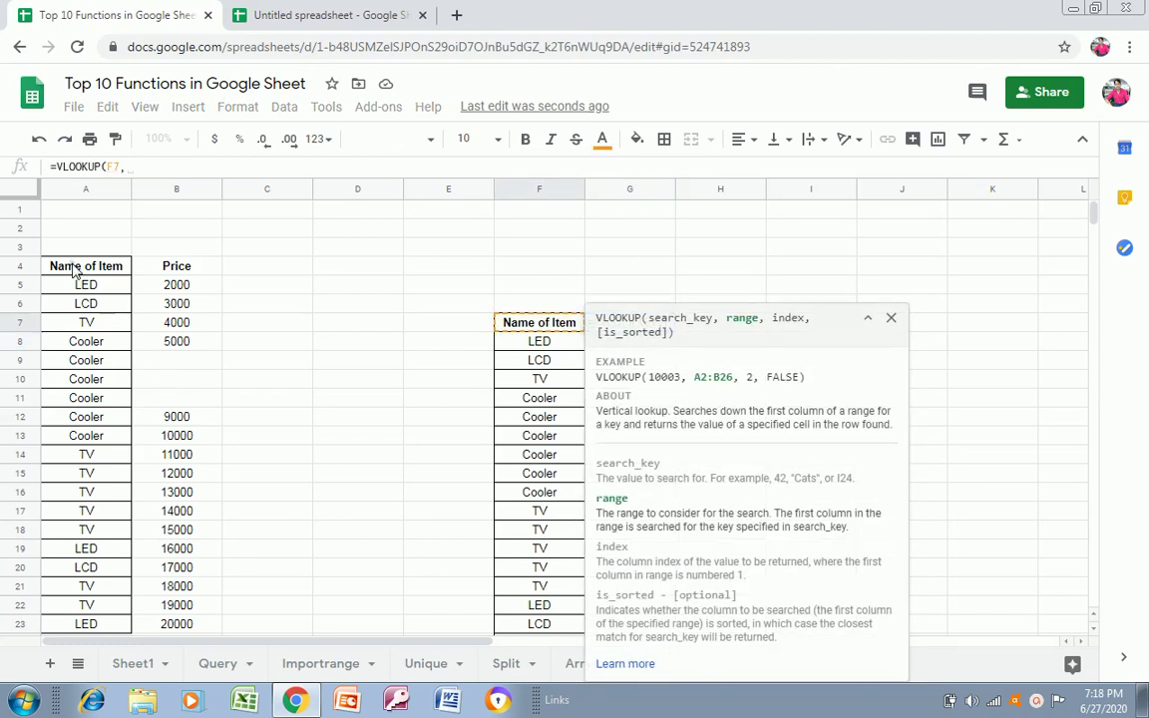
click(75, 272)
key(shift+Right)
text(,)
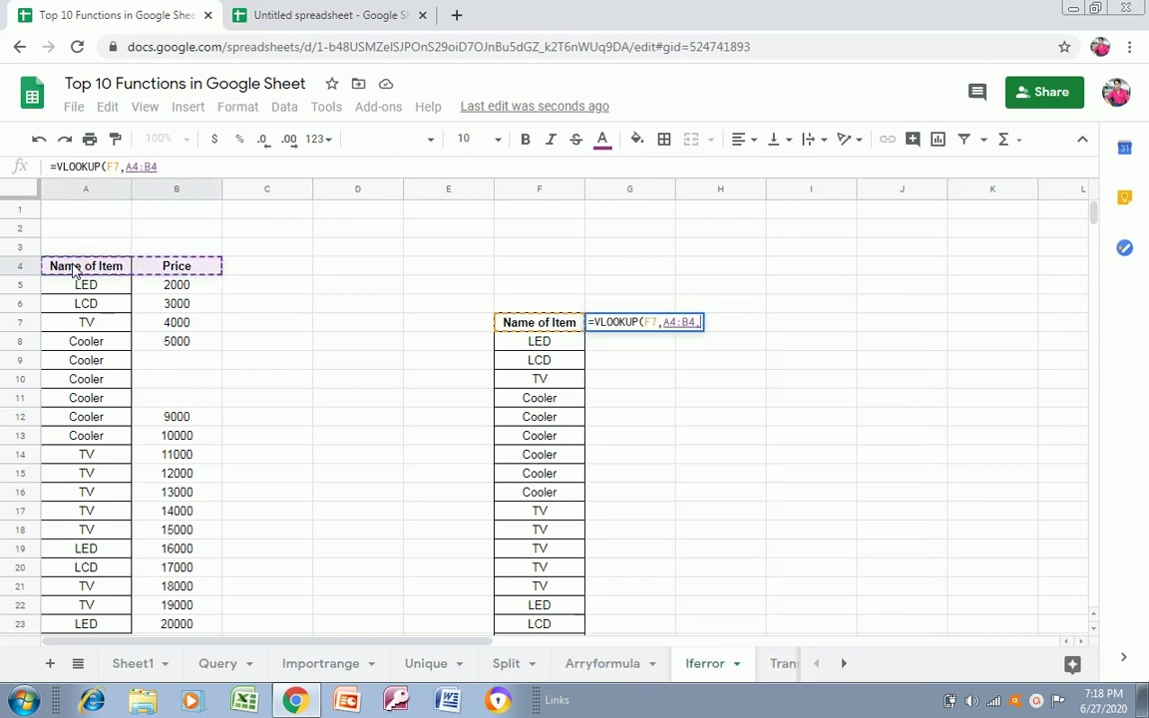
text(2,0)
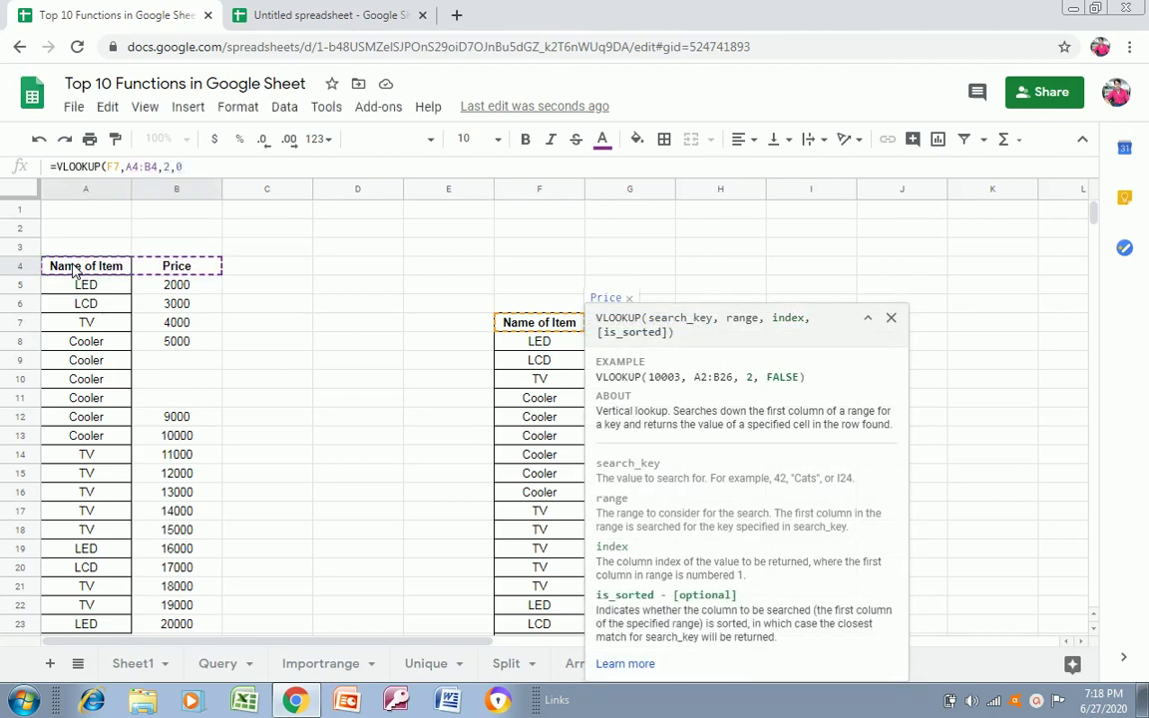
text())
key(Return)
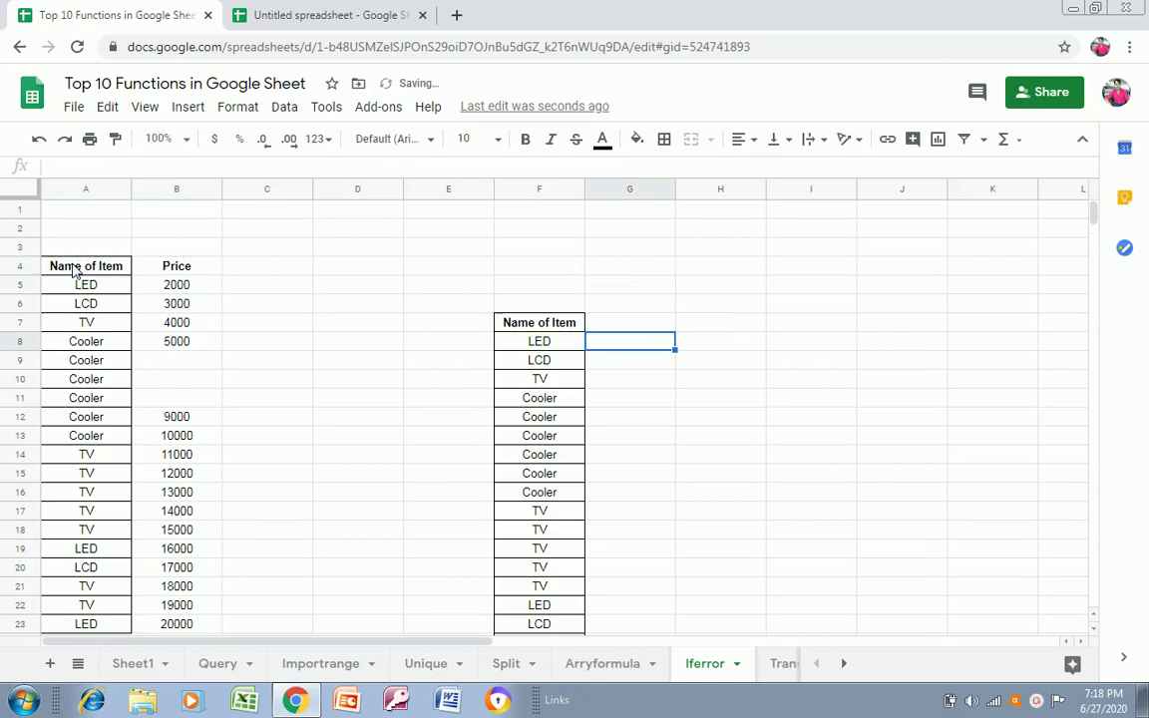
Paste the G7 VLOOKUP down G7:G26, giving prices 2000 to 20000 with three Cooler rows blank.
key(Up)
key(ctrl+c)
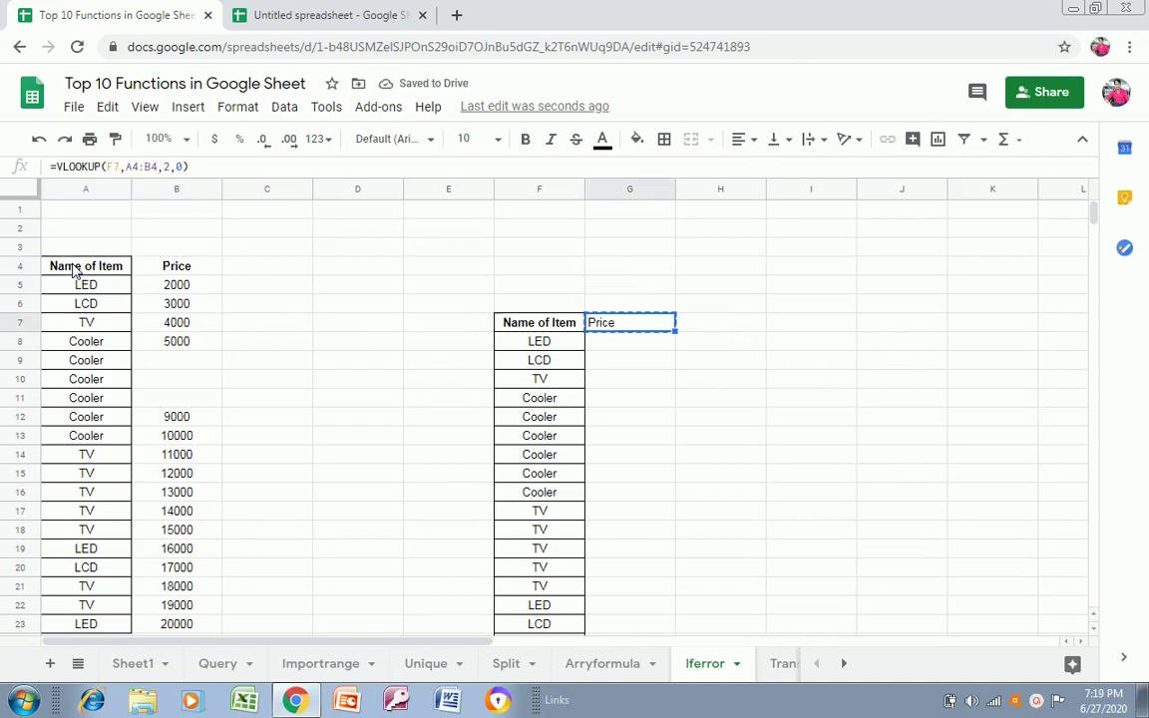
key(shift+Down)
key(shift+Down)
key(shift+Down)
key(shift+Down)
key(shift+Down)
key(shift+Down)
key(shift+Down)
key(shift+Down)
key(shift+Down)
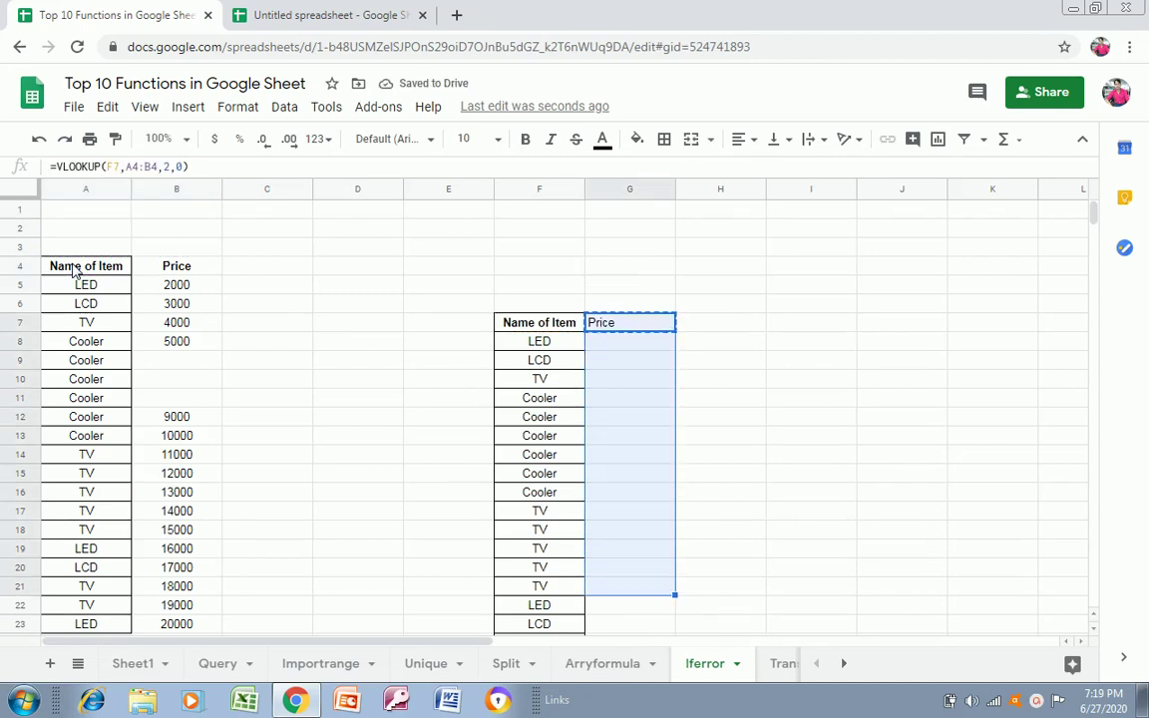
key(shift+Down)
key(shift+Down)
key(shift+Down)
key(shift+Down)
key(shift+Down)
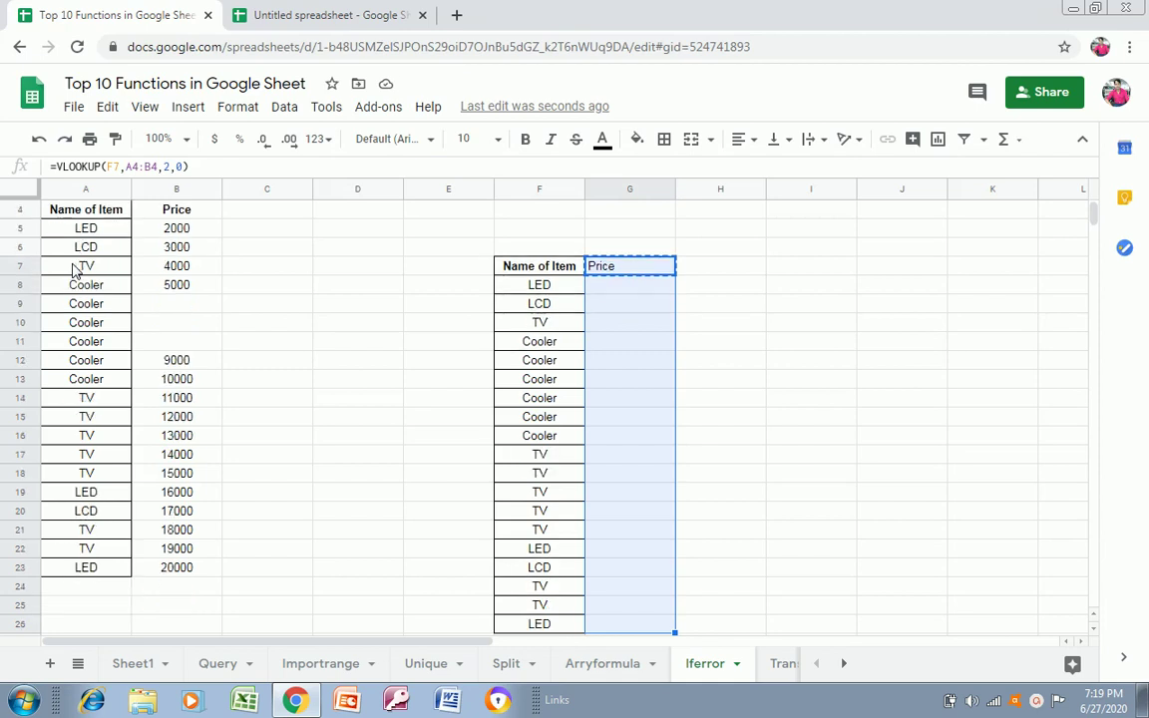
key(shift+Down)
key(shift+Up)
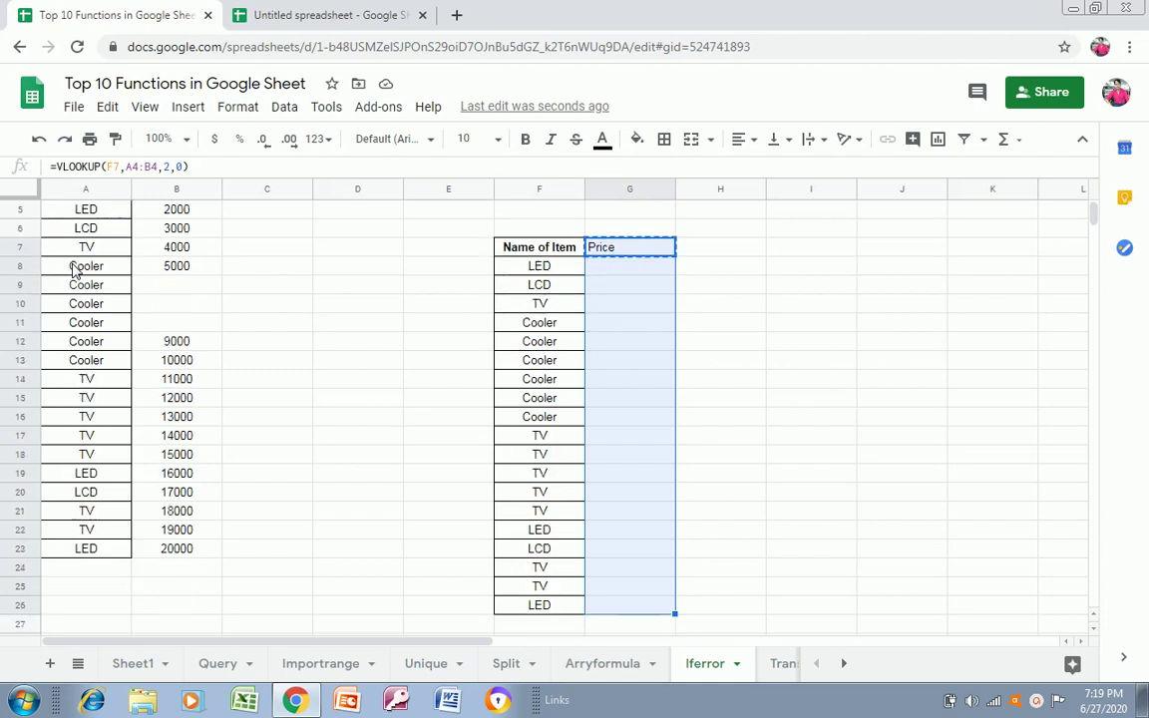
key(ctrl+v)
key(Down)
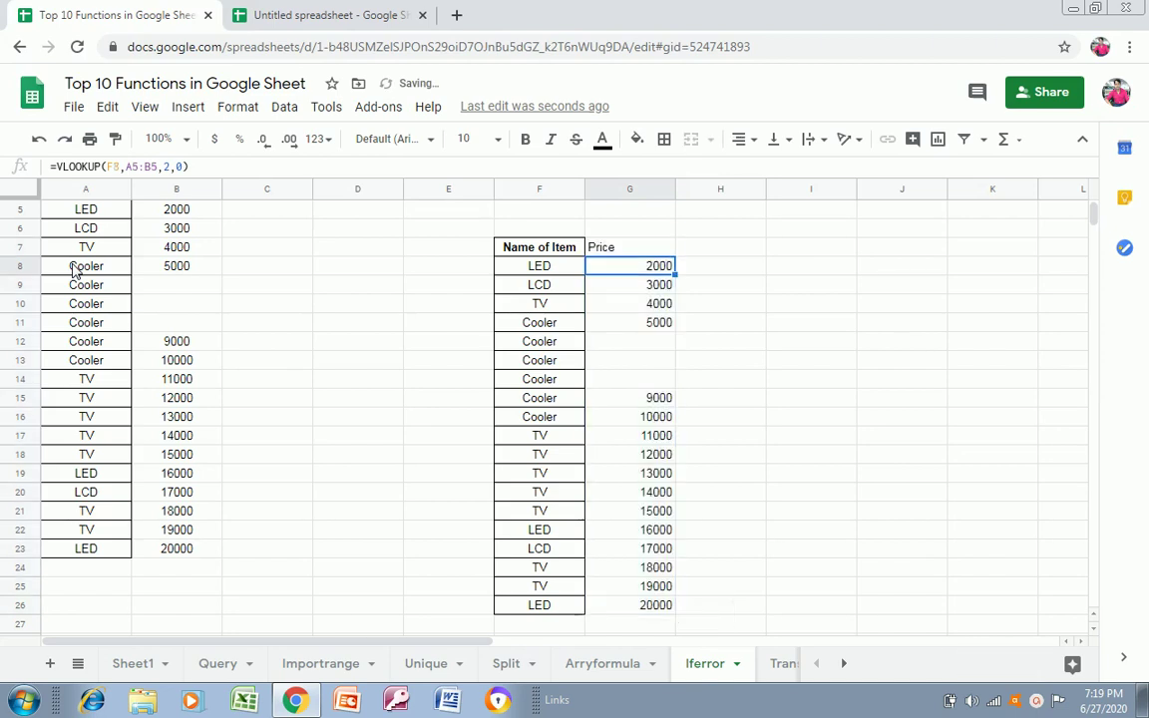
key(Down)
key(Down)
key(Up)
key(Up)
key(Up)
key(Up)
key(Up)
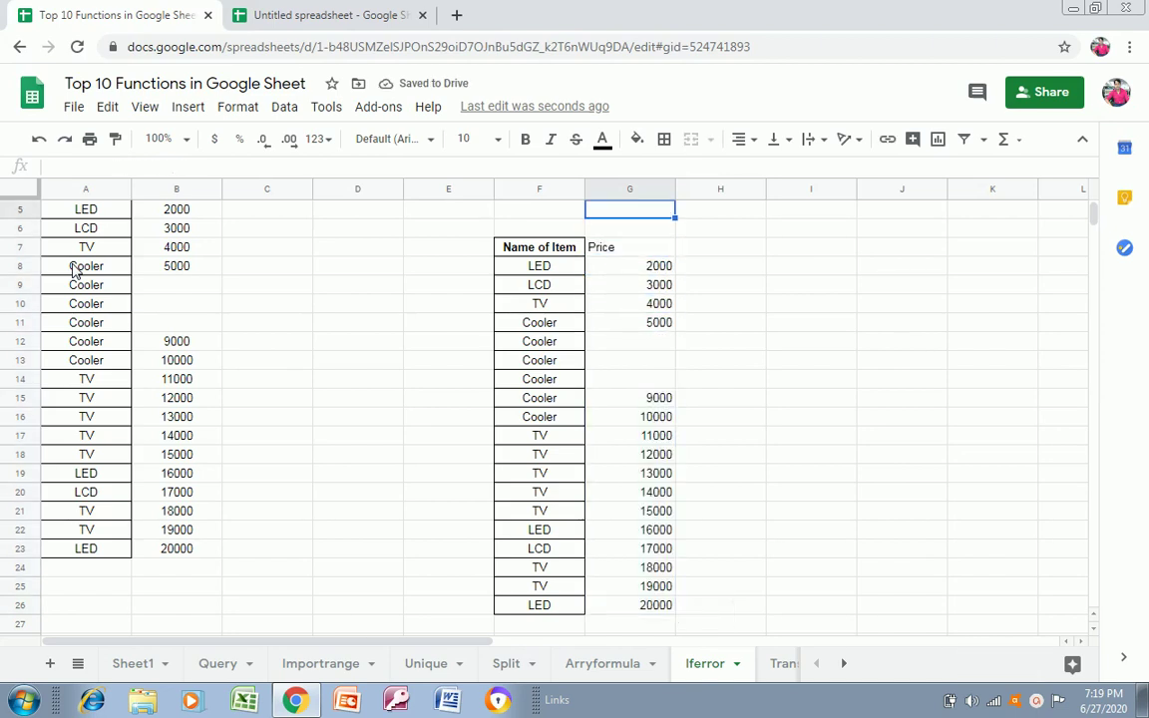
key(Up)
key(Up)
Enter % in the empty price cell B9.
key(Down)
key(Down)
key(Down)
key(Down)
key(Down)
key(Down)
key(Down)
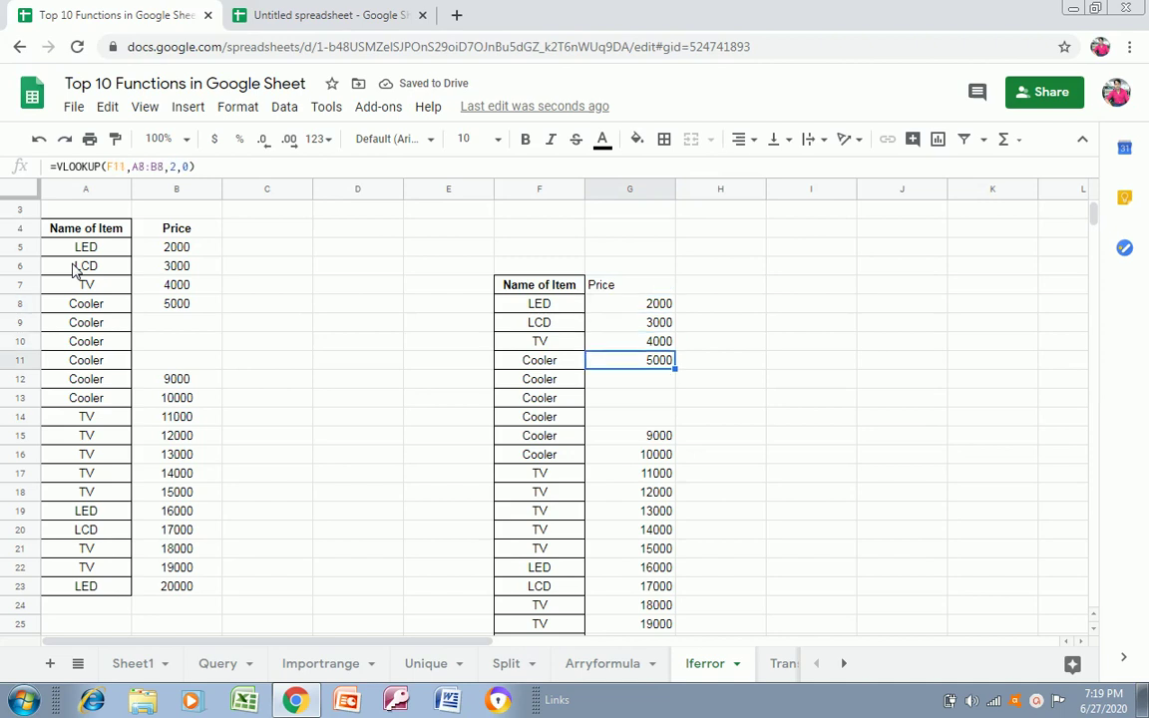
key(Down)
key(Up)
key(Up)
key(Up)
key(Up)
key(Up)
key(Left)
key(Left)
key(Left)
key(Left)
key(Left)
key(Left)
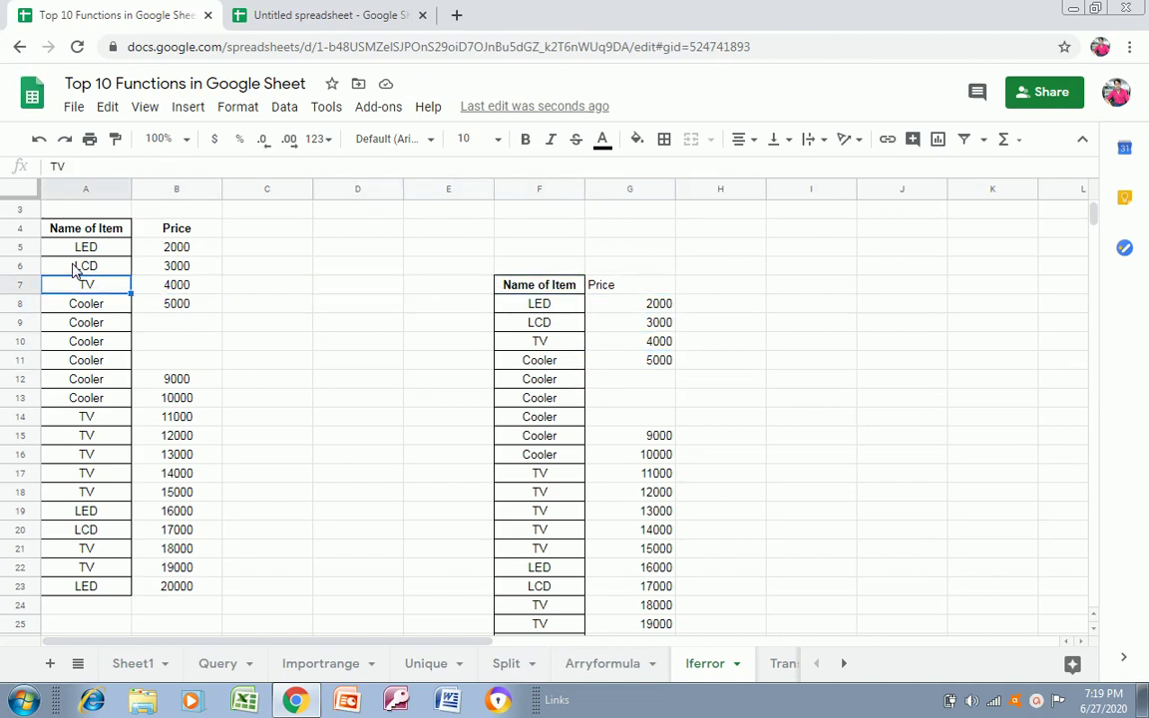
key(Down)
key(Down)
key(Right)
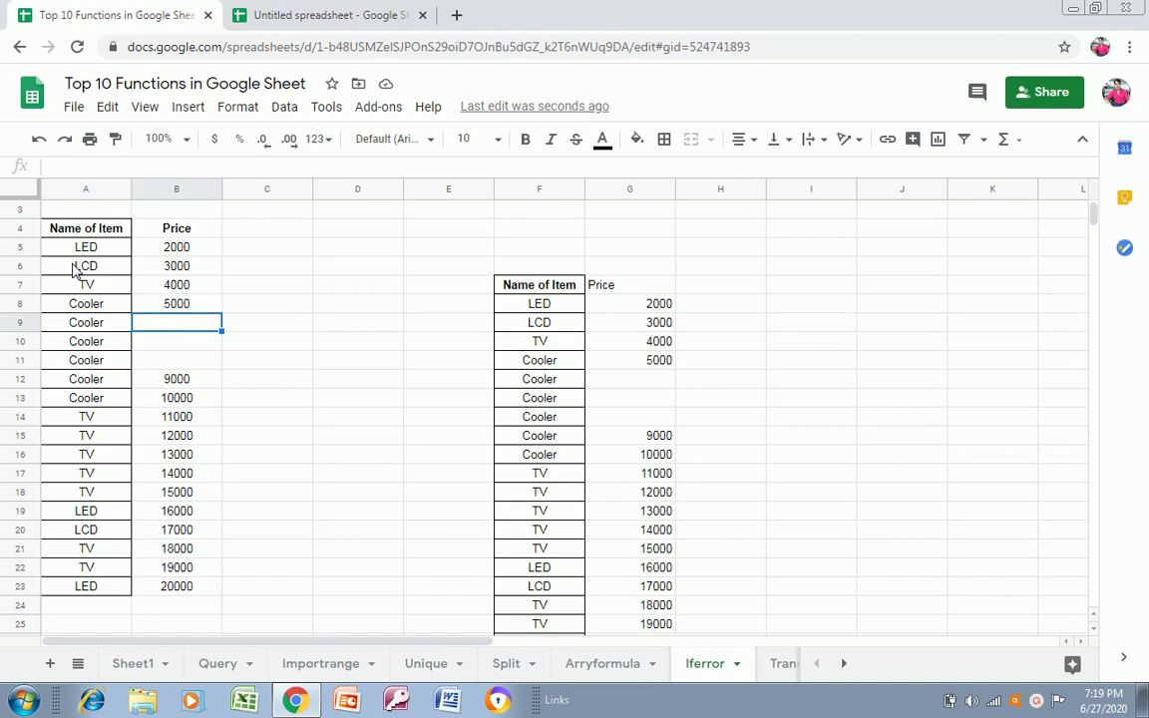
text(%)
key(Return)
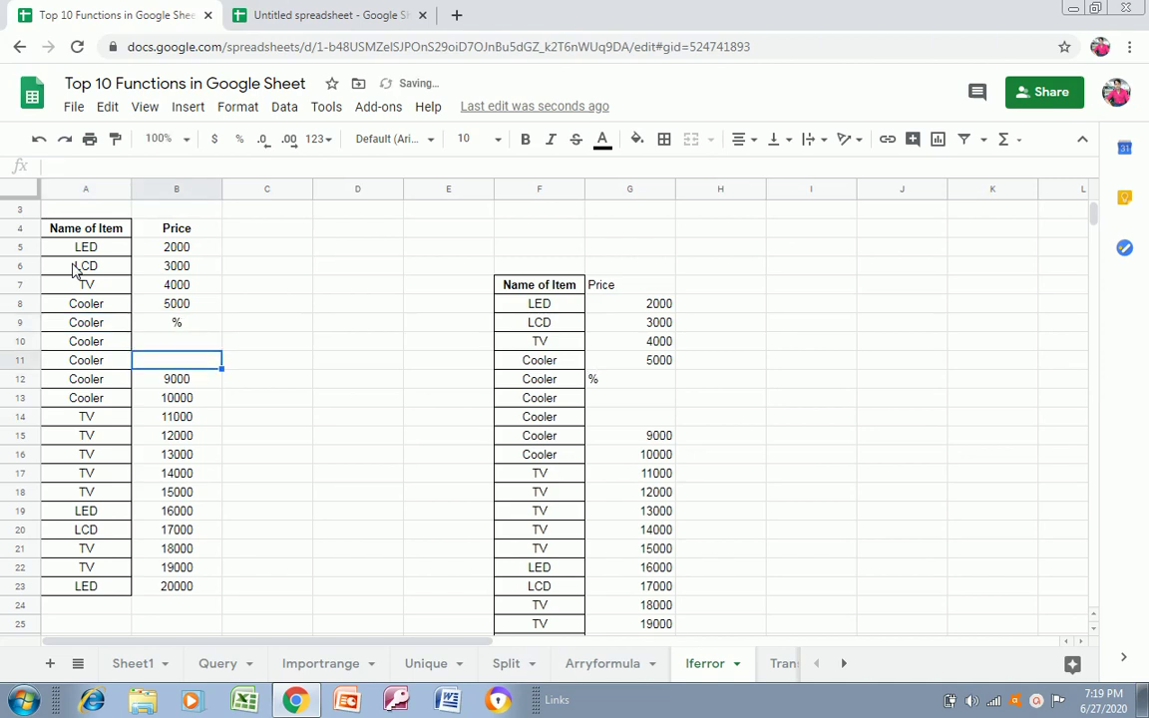
Copy the Cooler name from A9 into B9.
key(Up)
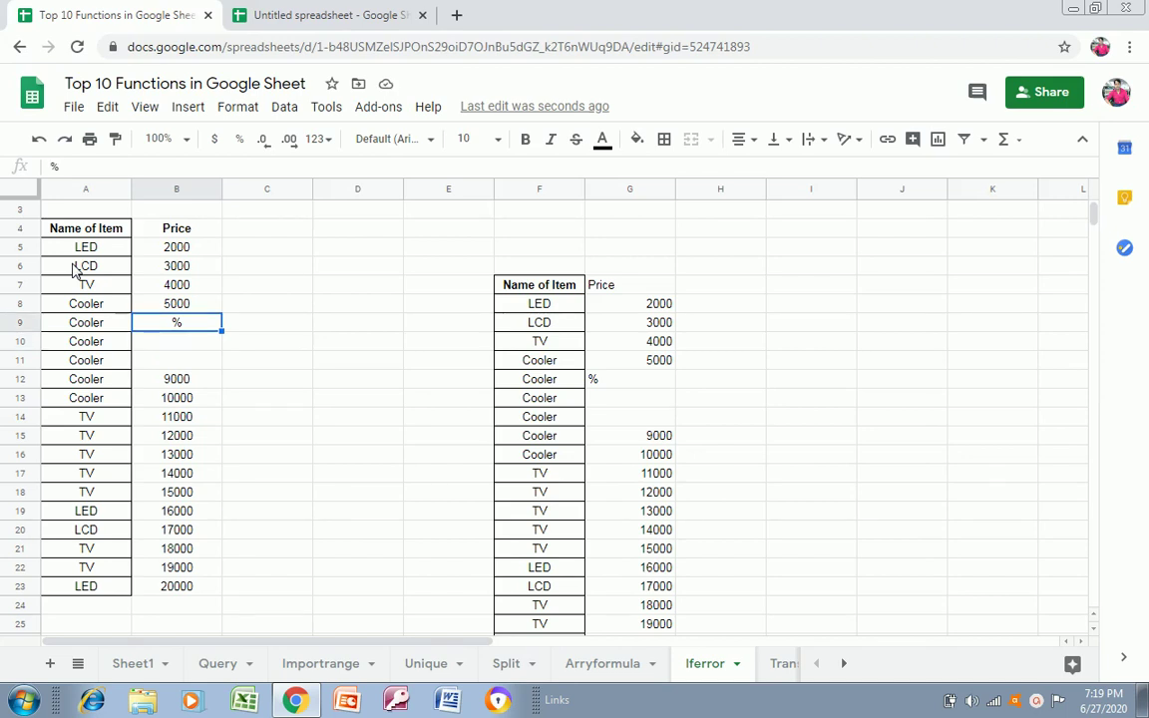
key(Up)
key(Up)
key(Up)
key(Up)
key(Down)
key(Down)
key(Down)
key(Left)
key(Down)
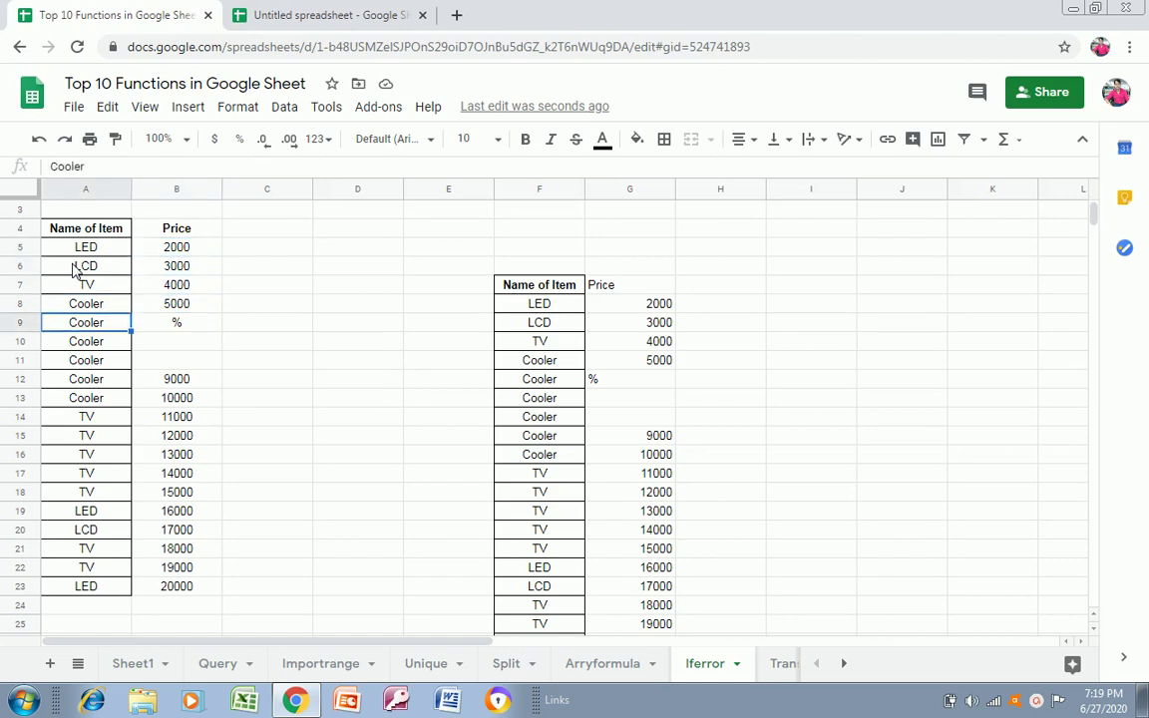
key(ctrl+c)
key(Right)
key(ctrl+v)
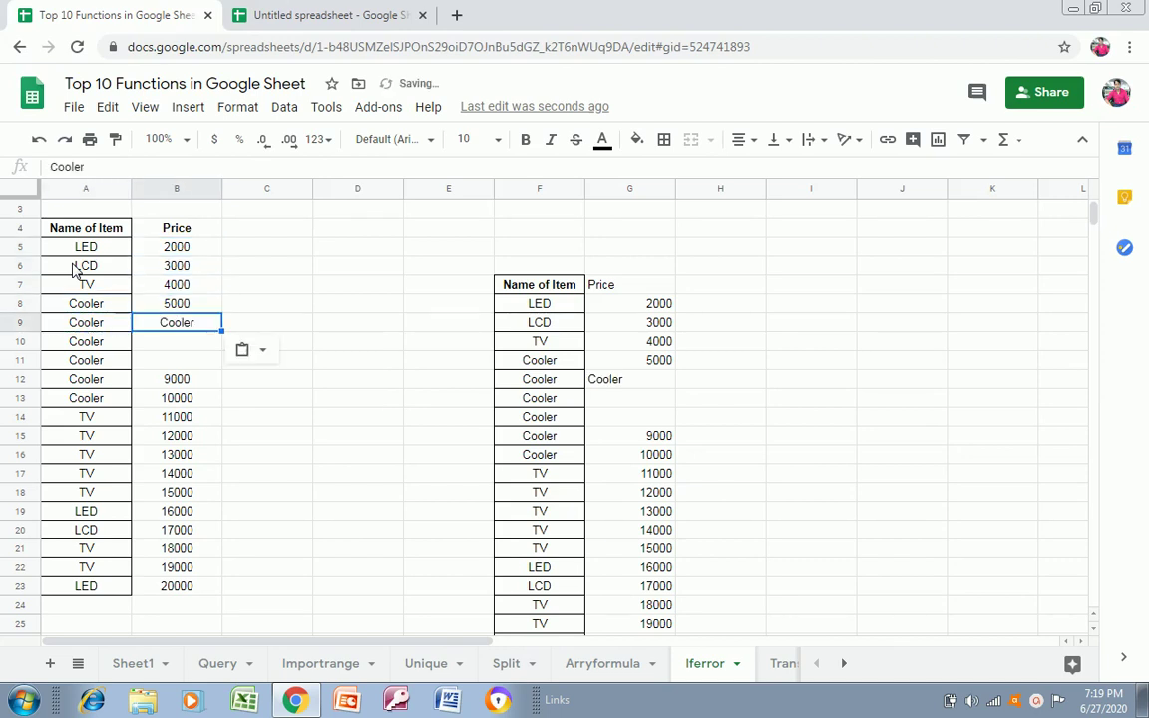
Enter ! in the empty price cell B10.
key(Down)
key(Up)
key(Left)
key(Up)
key(Up)
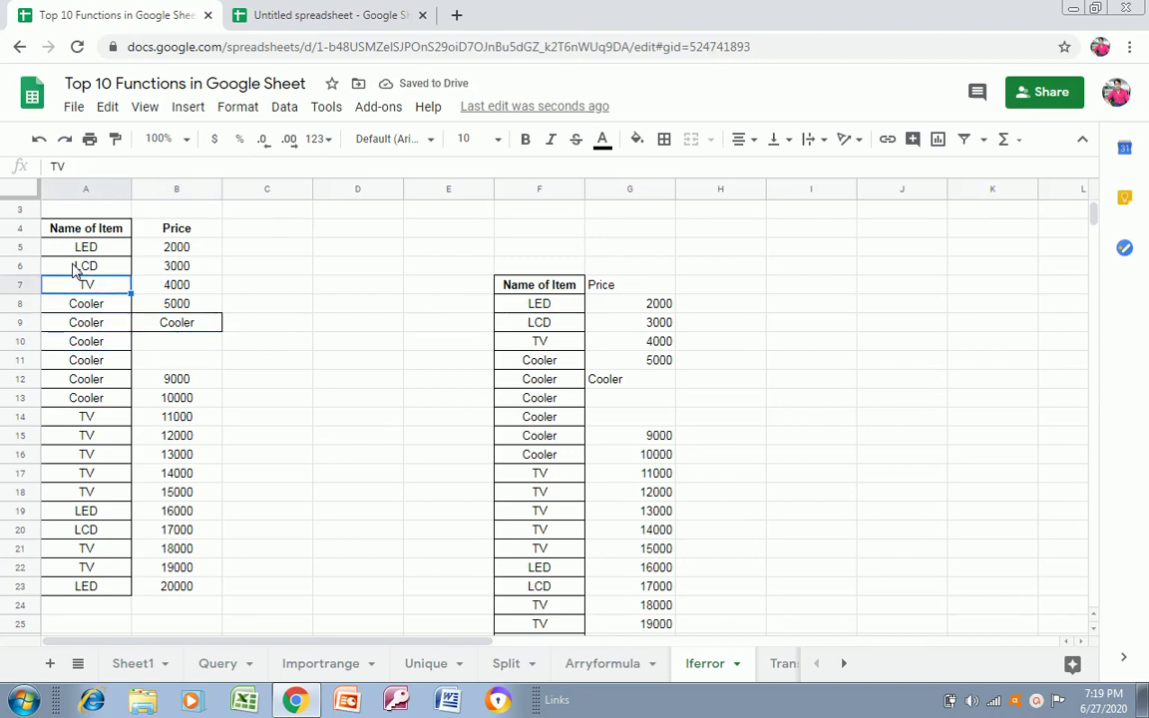
key(Right)
key(Down)
key(Down)
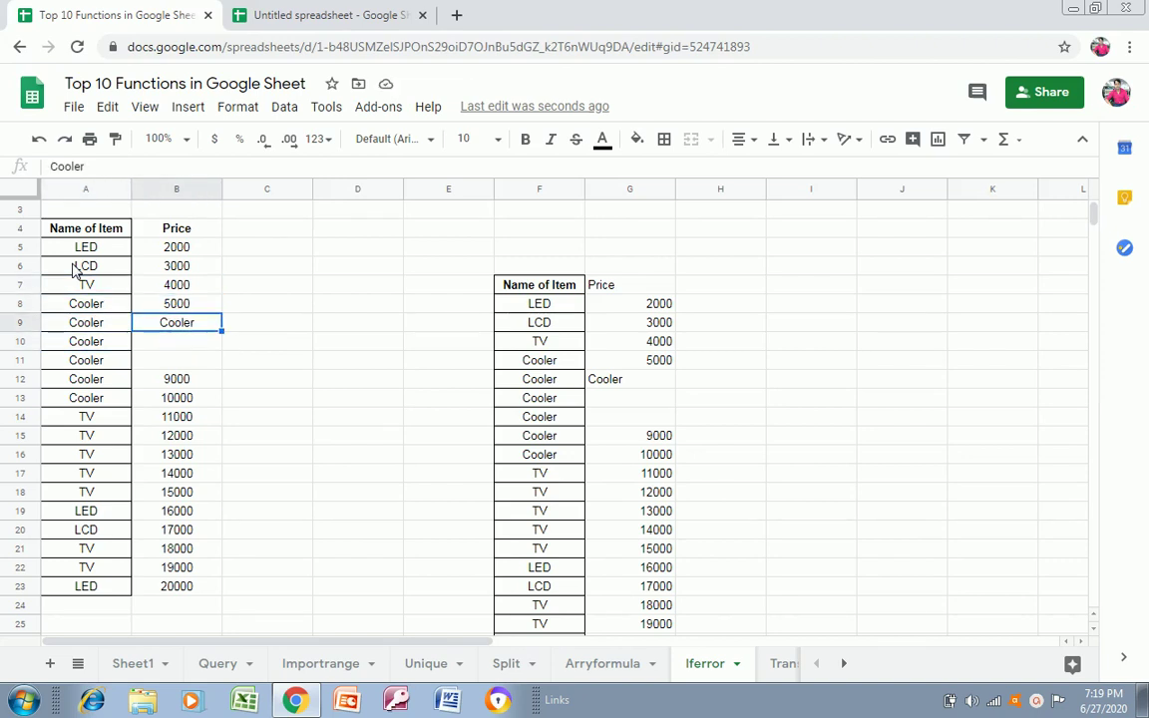
key(Down)
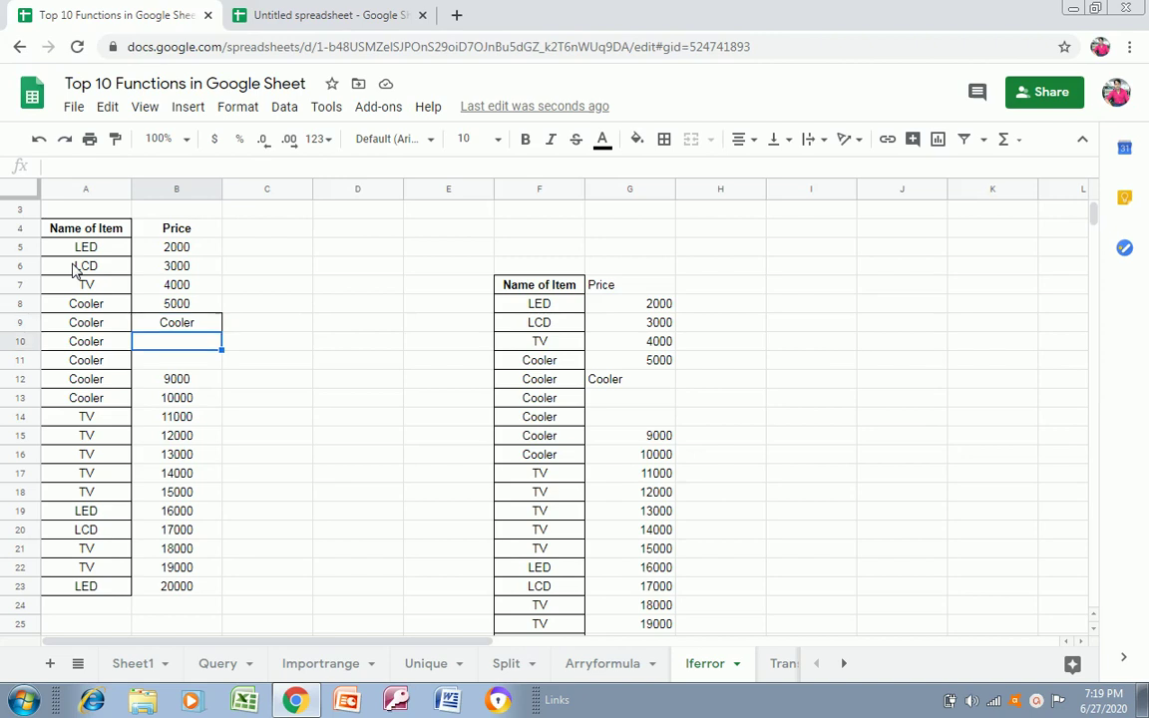
text(1)
key(Escape)
text(!)
key(Return)
Paste ! over Cooler in A10 and confirm G13 now shows #N/A.
key(Up)
key(F2)
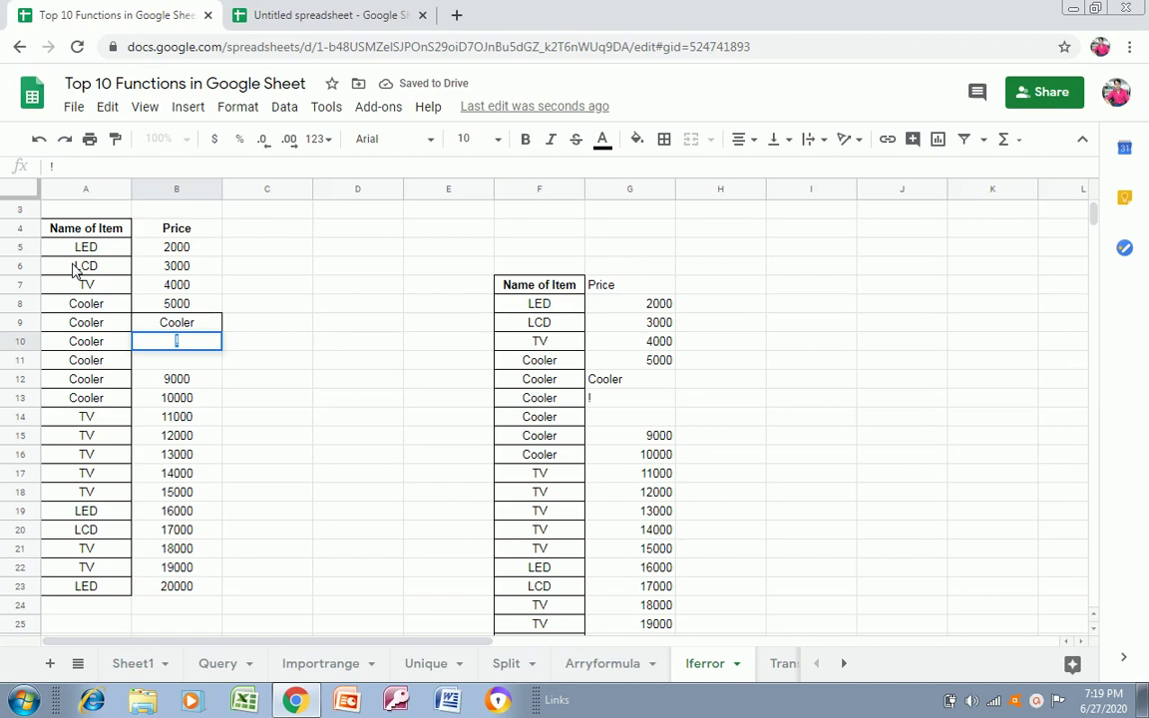
key(Escape)
key(Left)
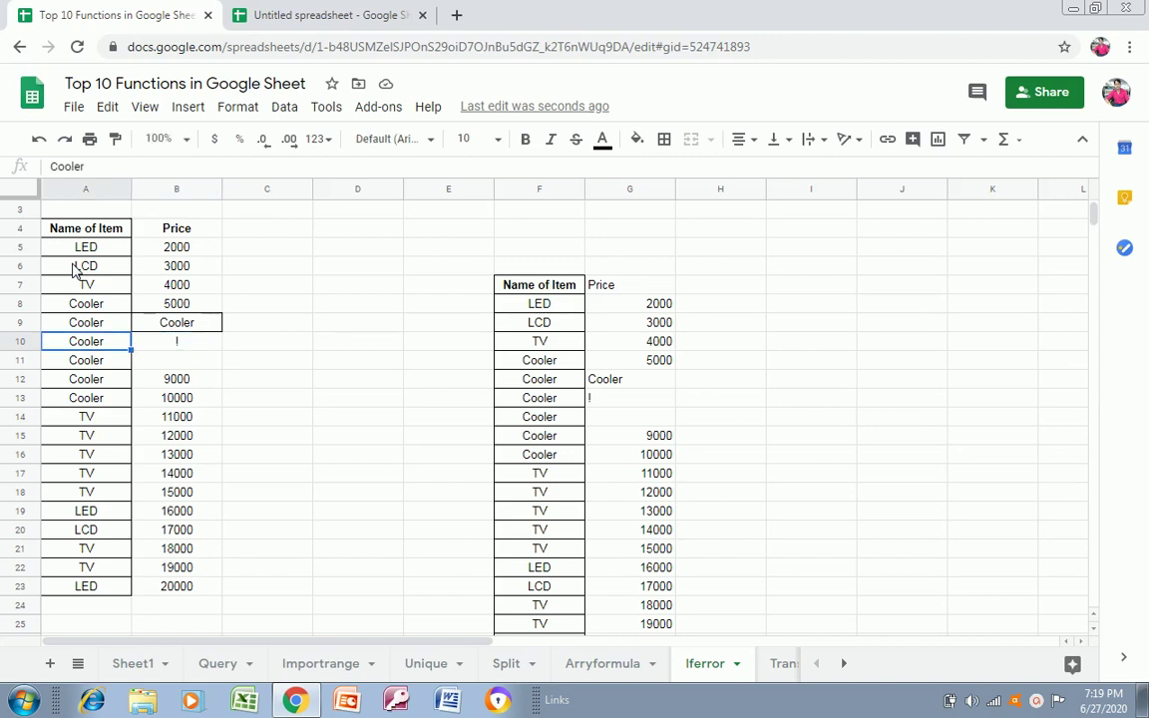
key(ctrl+v)
key(Right)
key(Right)
key(Right)
key(Right)
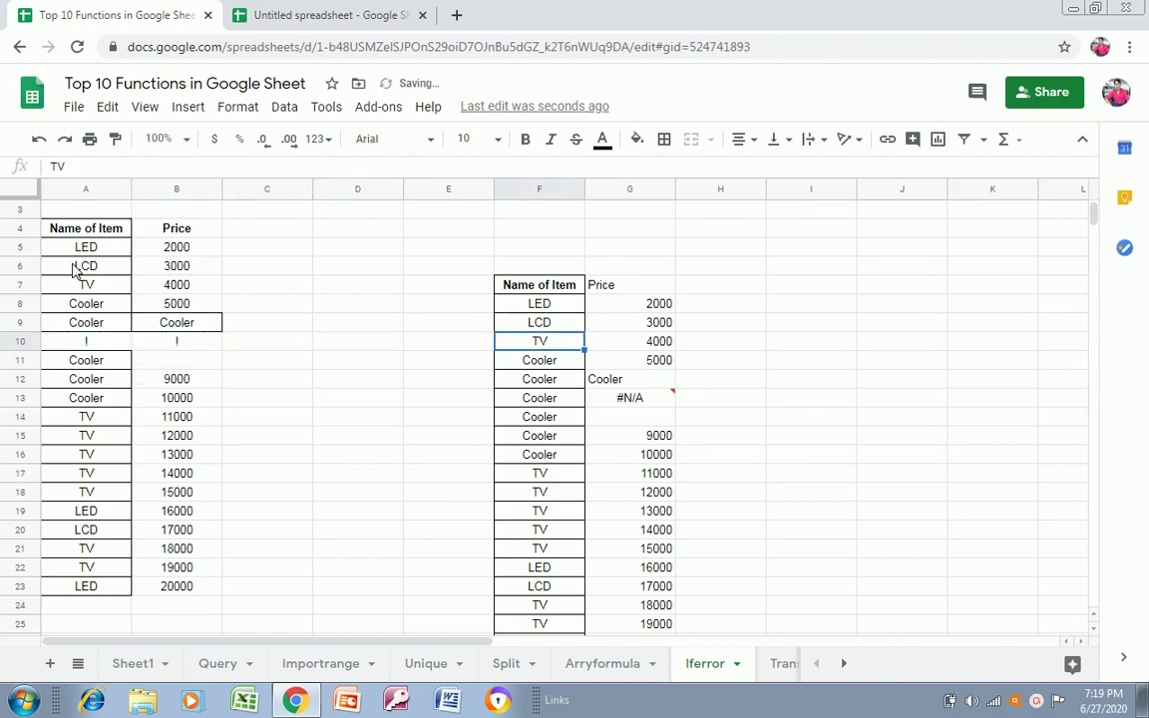
key(Right)
key(Down)
key(Down)
key(Down)
Copy the ! from A10 over Cooler in A11 so G14 also returns #N/A.
key(Up)
key(Up)
key(Up)
key(Up)
key(Up)
key(Up)
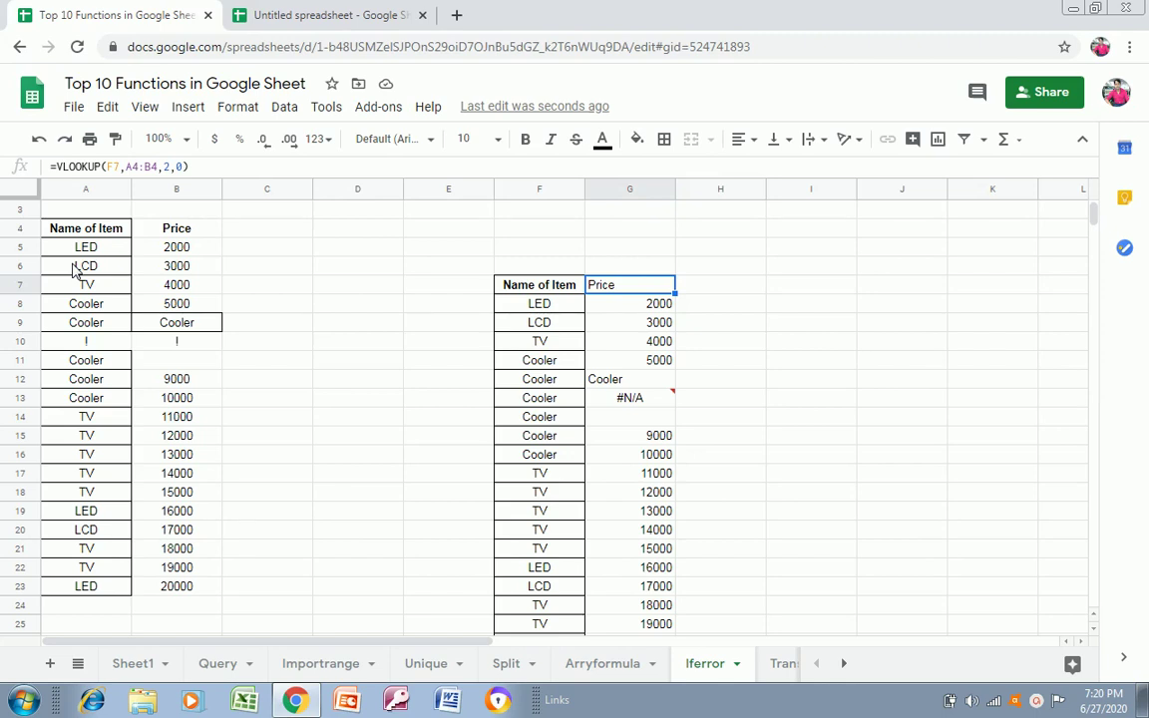
key(Down)
key(Down)
key(Down)
key(Down)
key(Down)
key(Down)
key(Down)
key(Up)
key(Left)
key(Left)
key(Left)
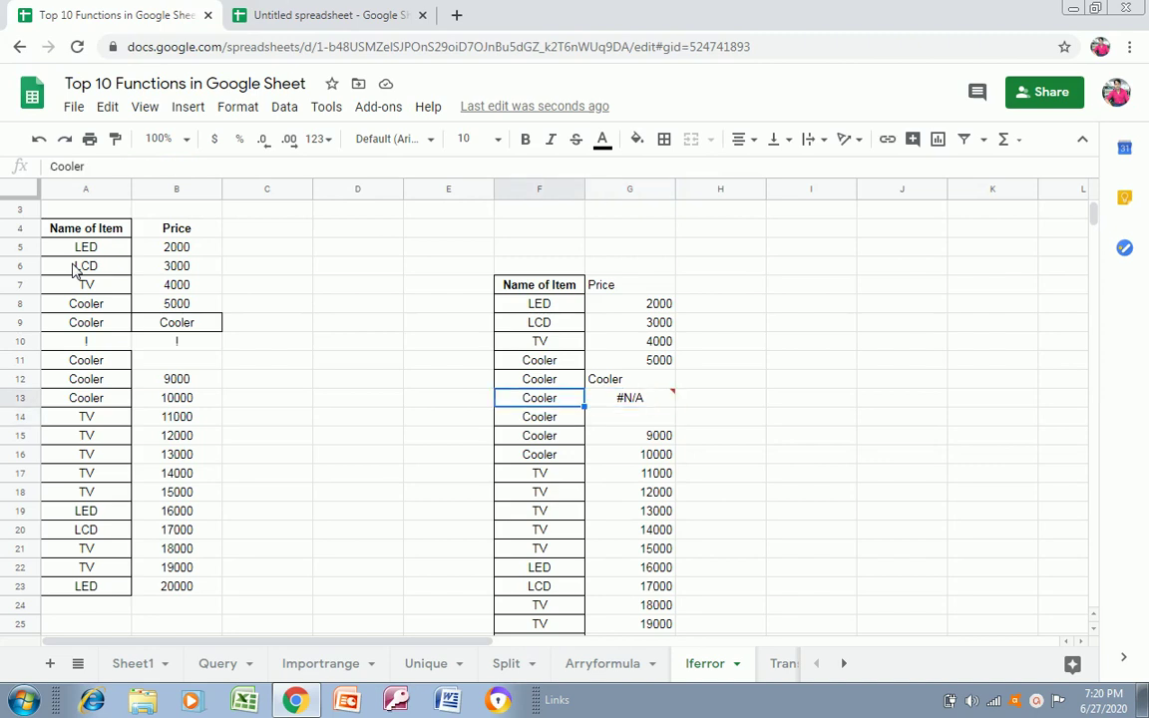
key(Left)
key(Left)
key(Up)
key(Up)
key(Up)
key(Up)
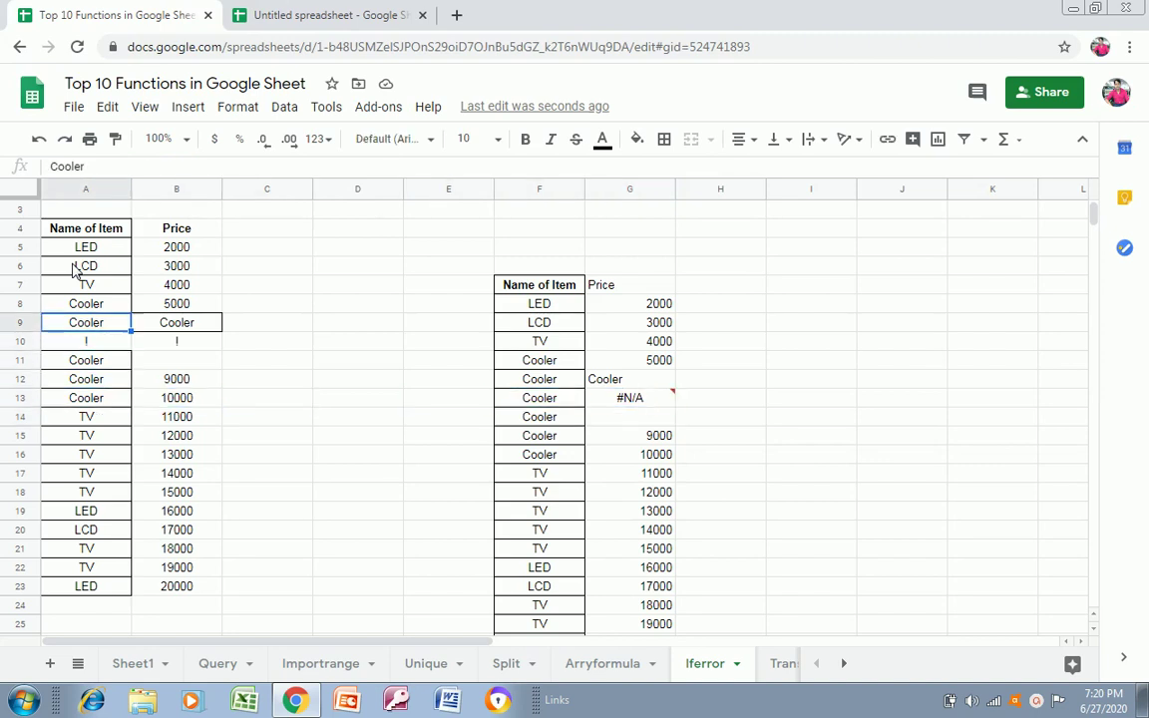
key(Down)
key(ctrl+c)
key(Down)
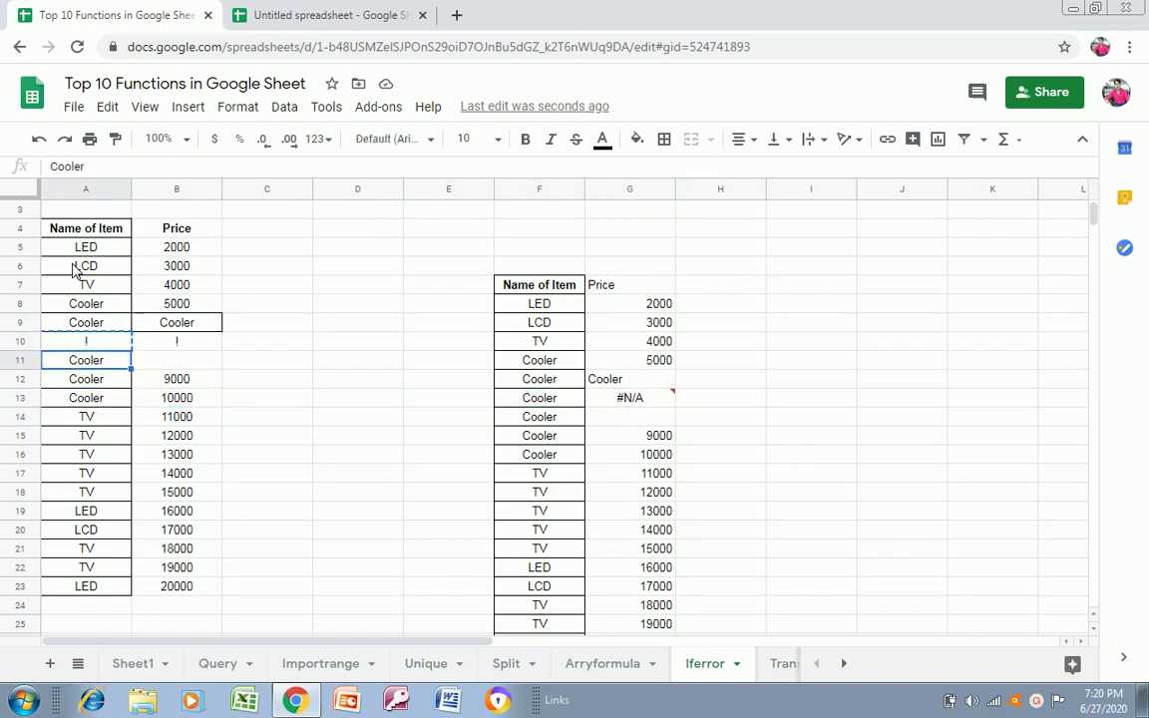
key(ctrl+v)
key(Right)
key(Right)
key(Right)
key(Right)
key(Right)
key(Right)
key(Up)
key(Up)
key(Up)
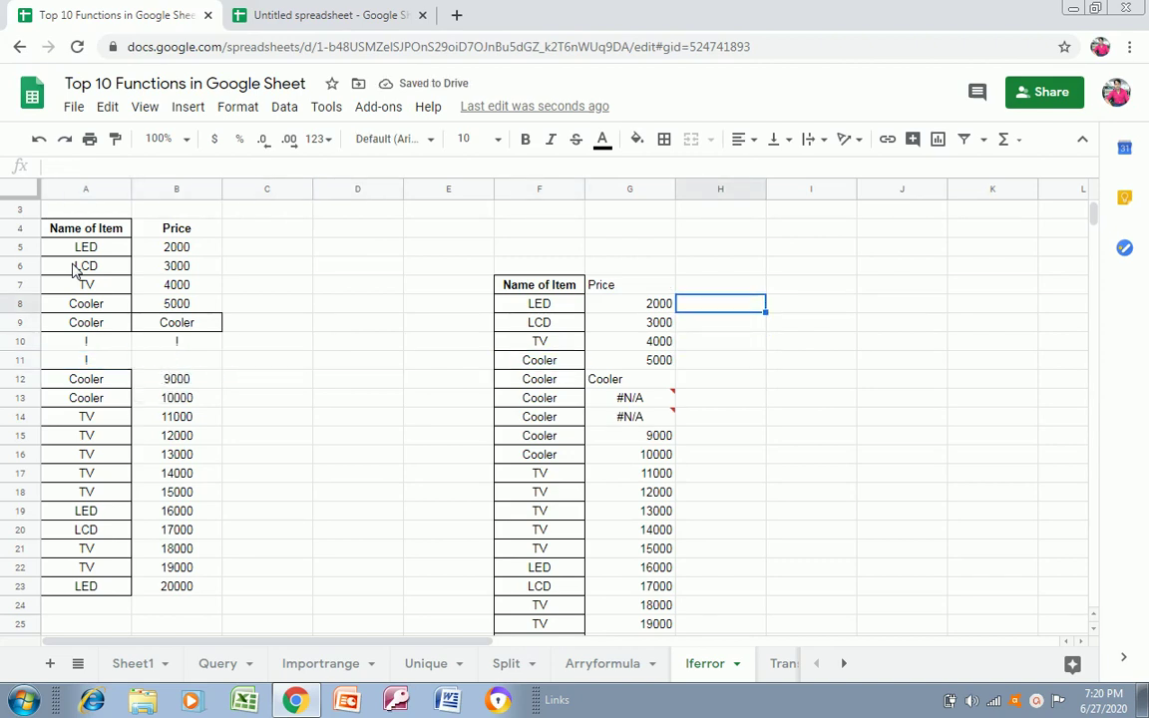
key(Right)
key(Right)
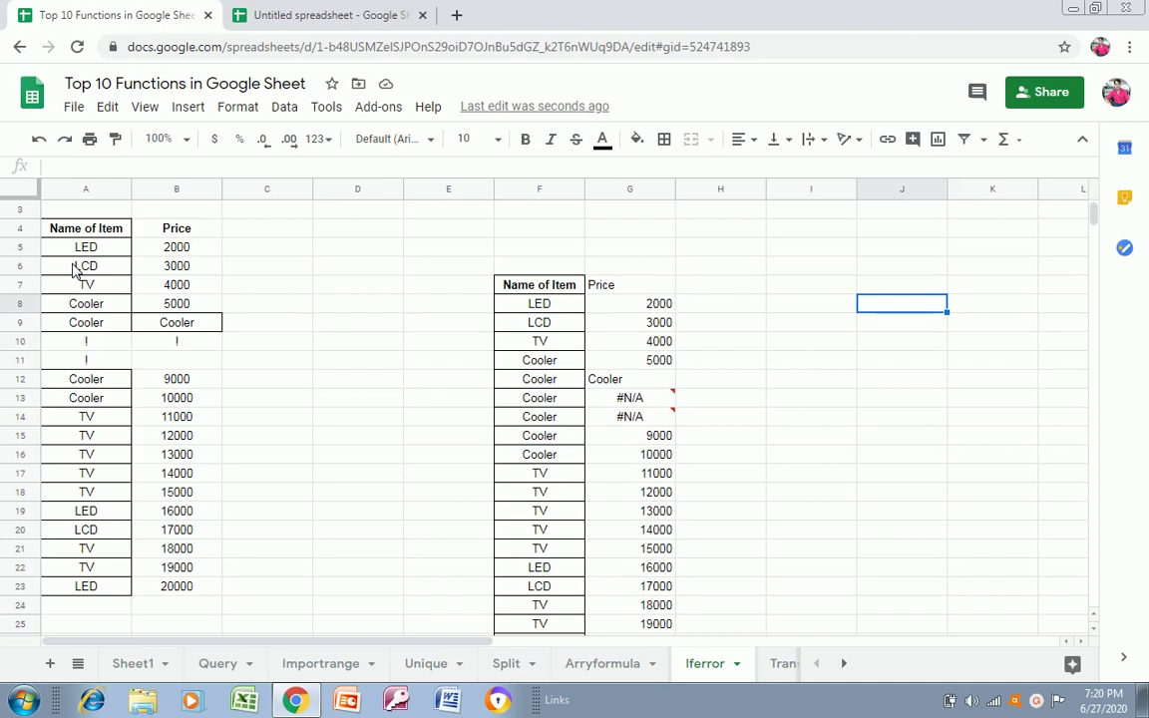
Enter =IFERROR(VLOOKUP(F7,A4:B4,2,0)) in J8 and copy it.
text(=)
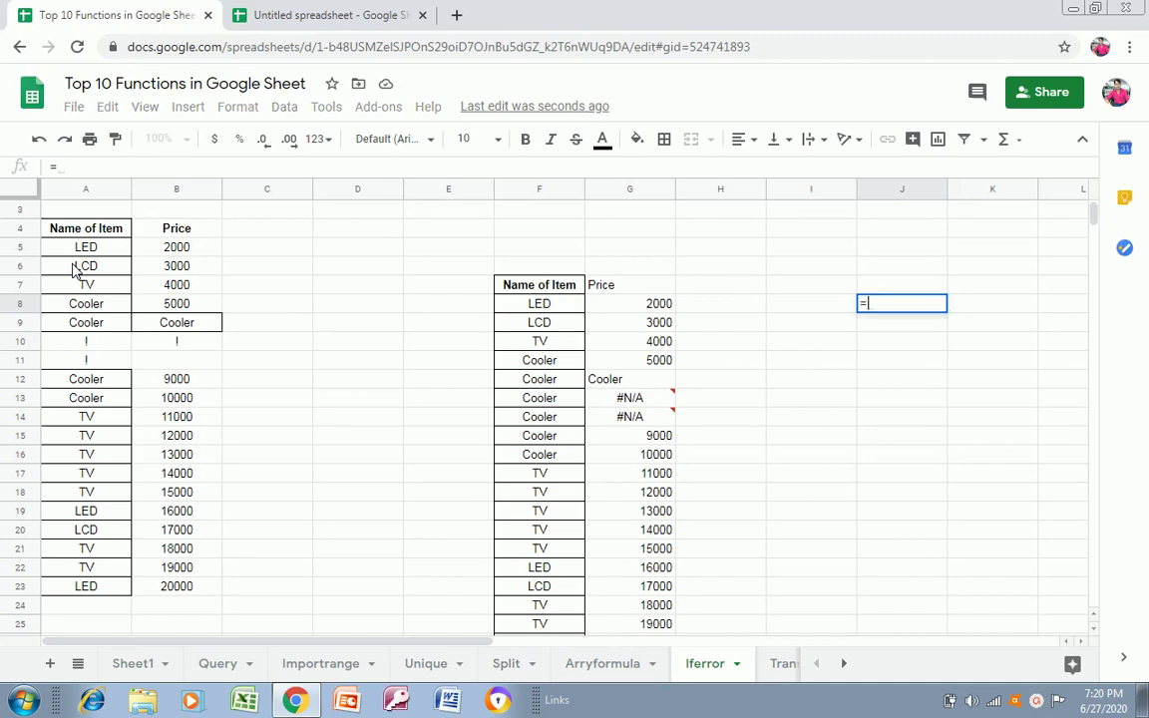
text(if)
key(Down)
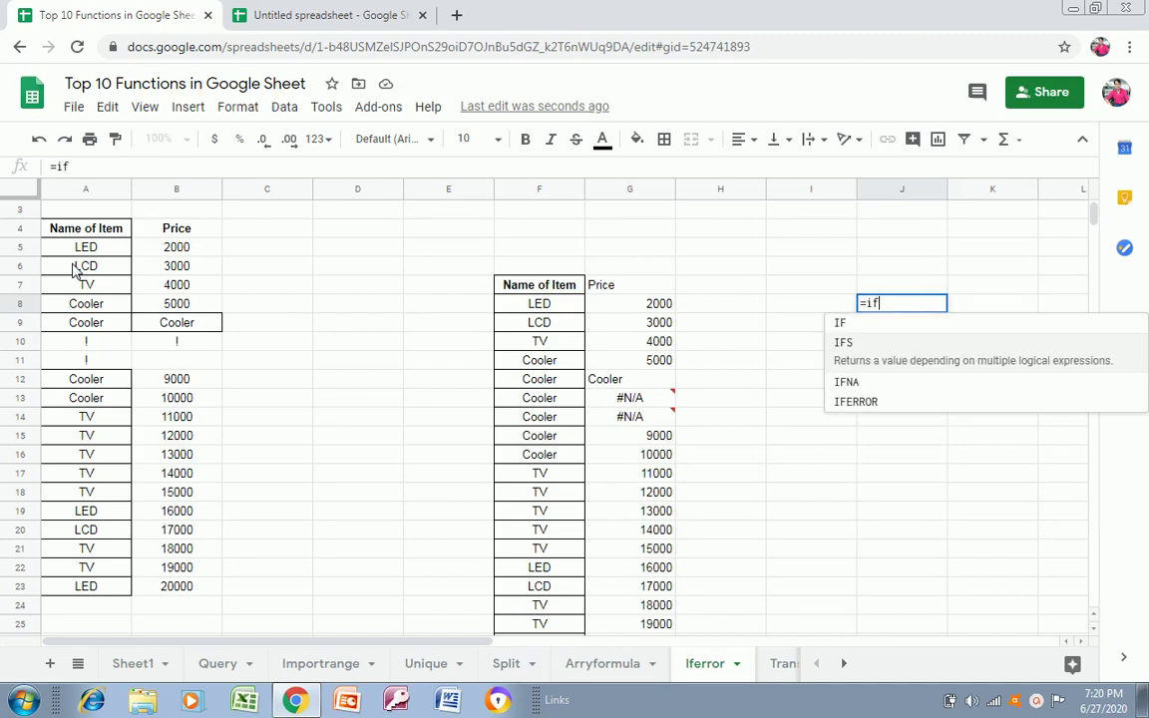
key(Down)
key(Down)
key(Tab)
text(v)
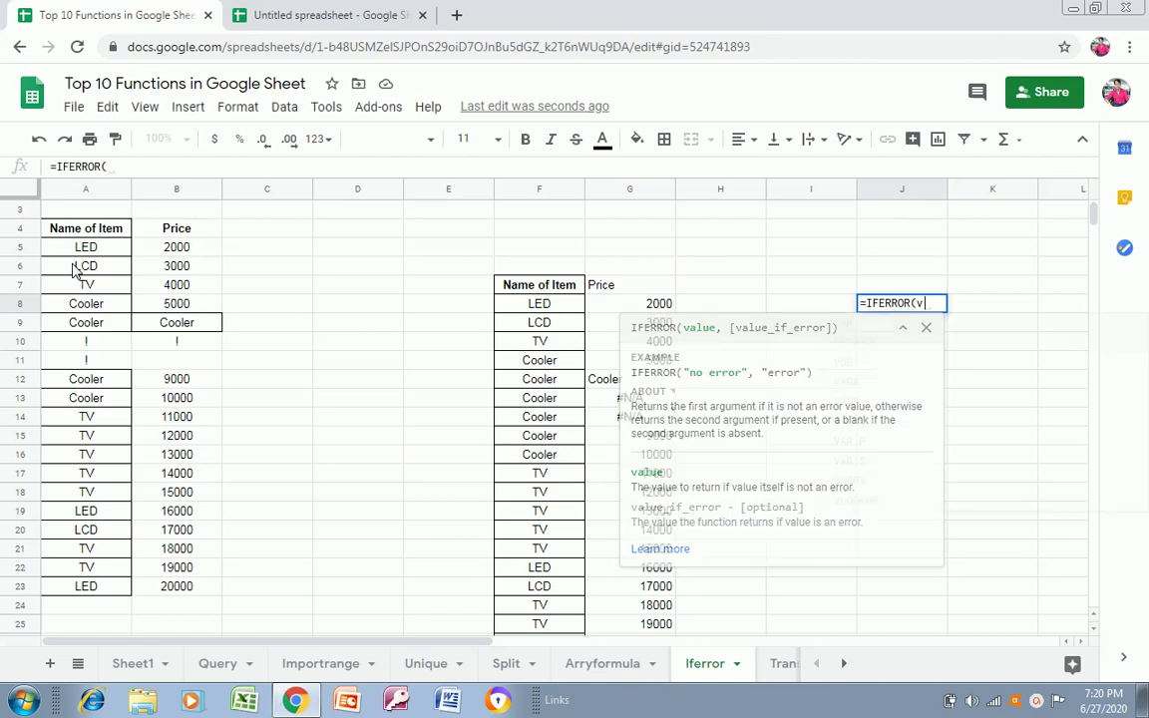
text(lo)
key(Tab)
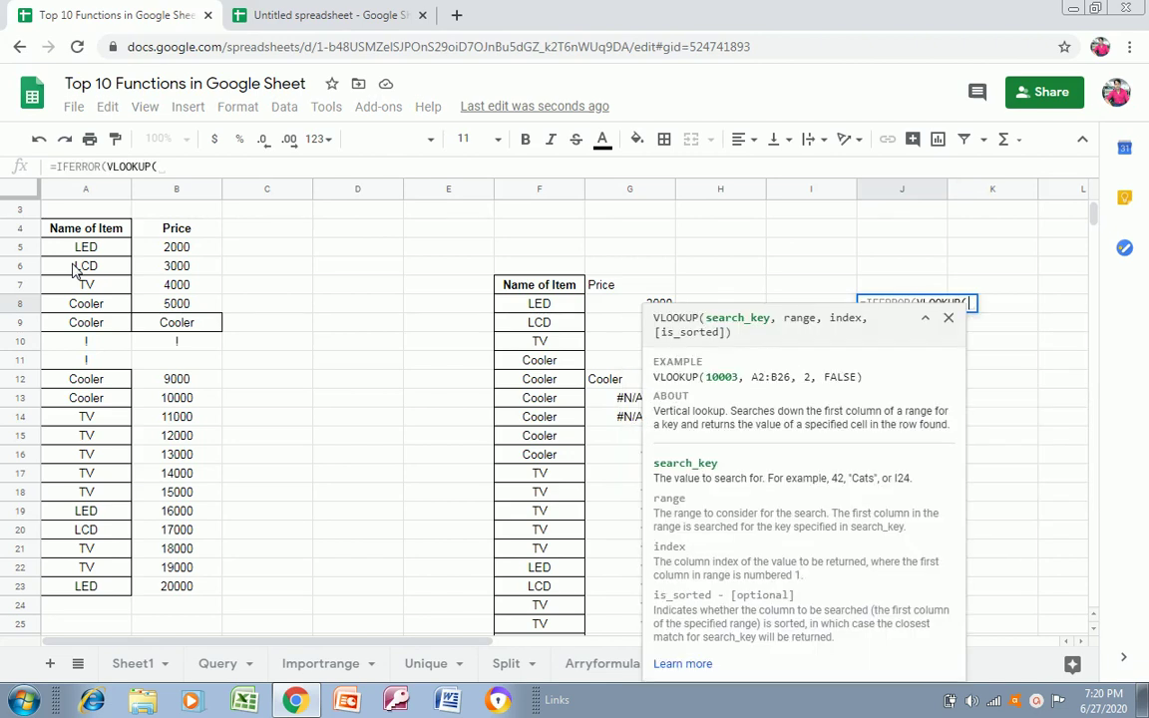
click(520, 292)
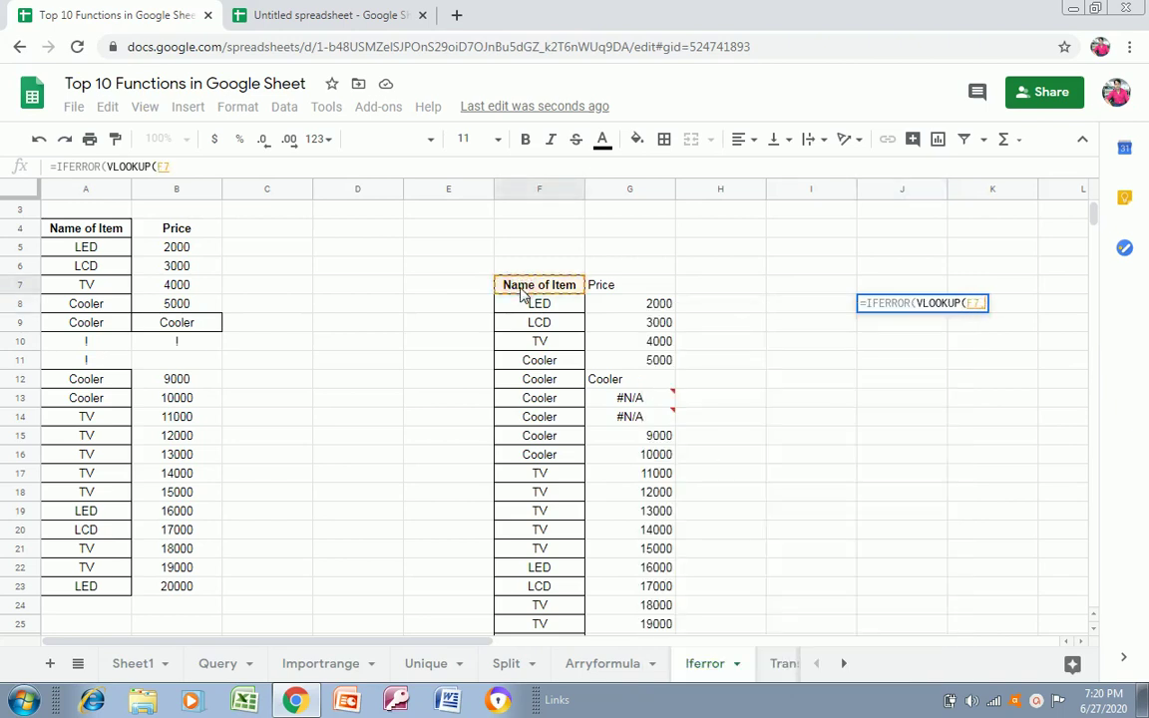
text(,)
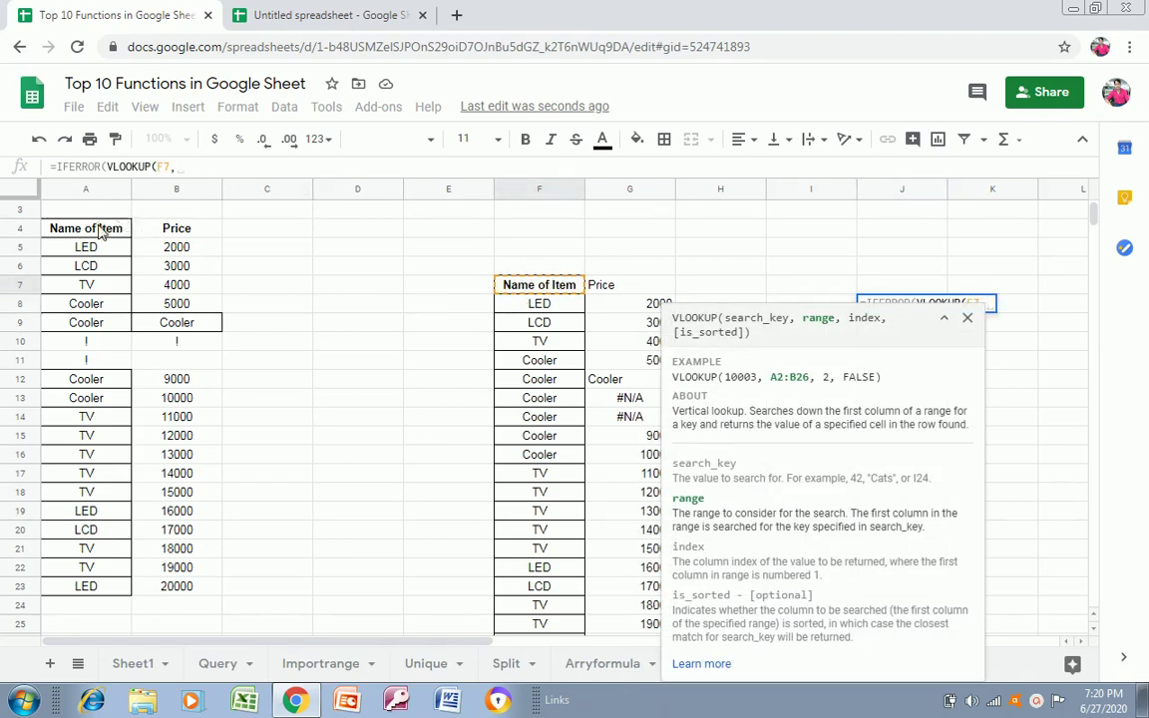
click(98, 229)
key(shift+Right)
text(,)
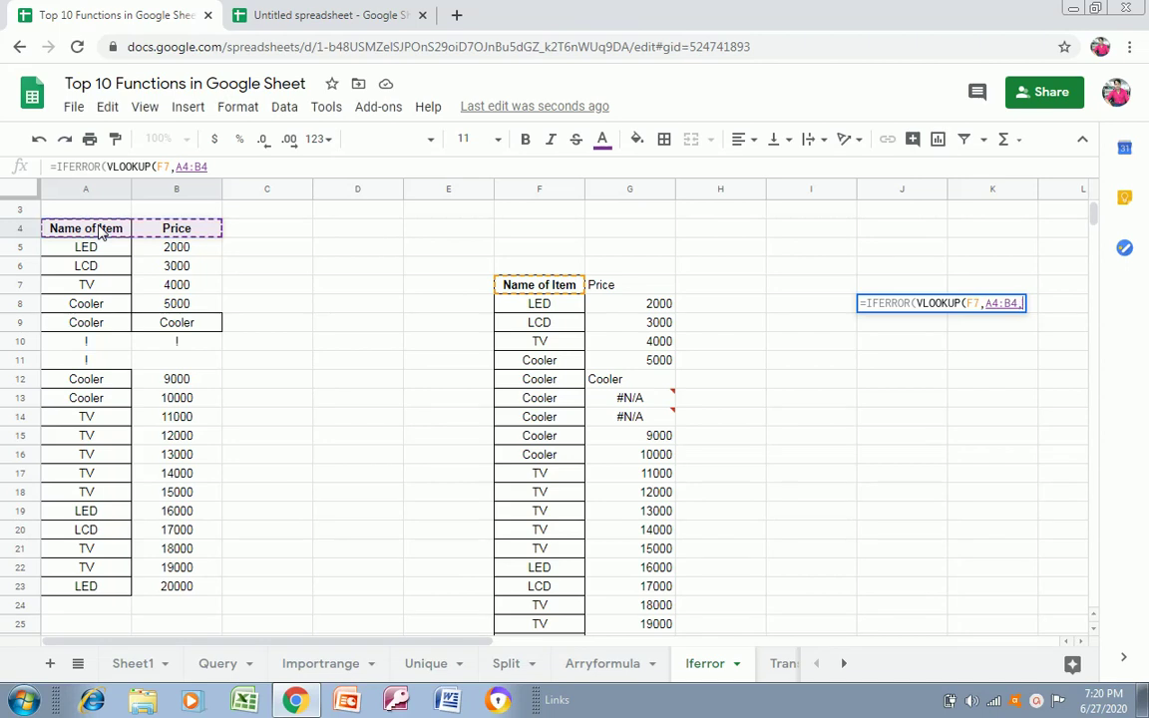
text(2,0)
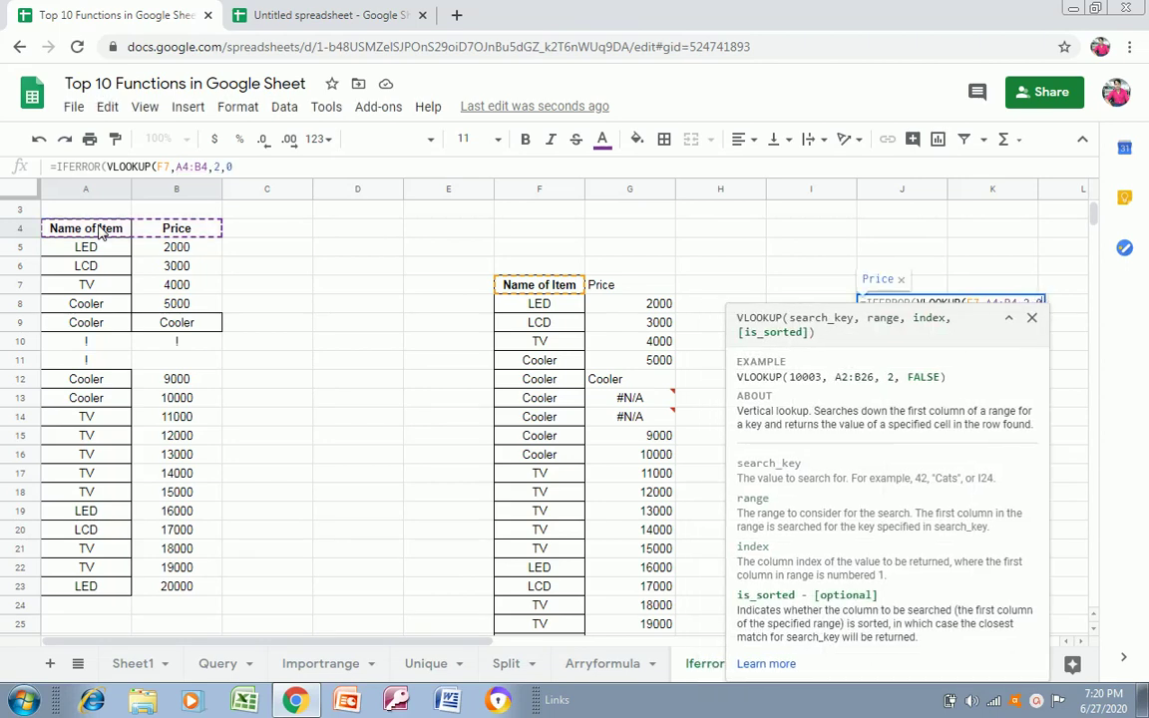
text())
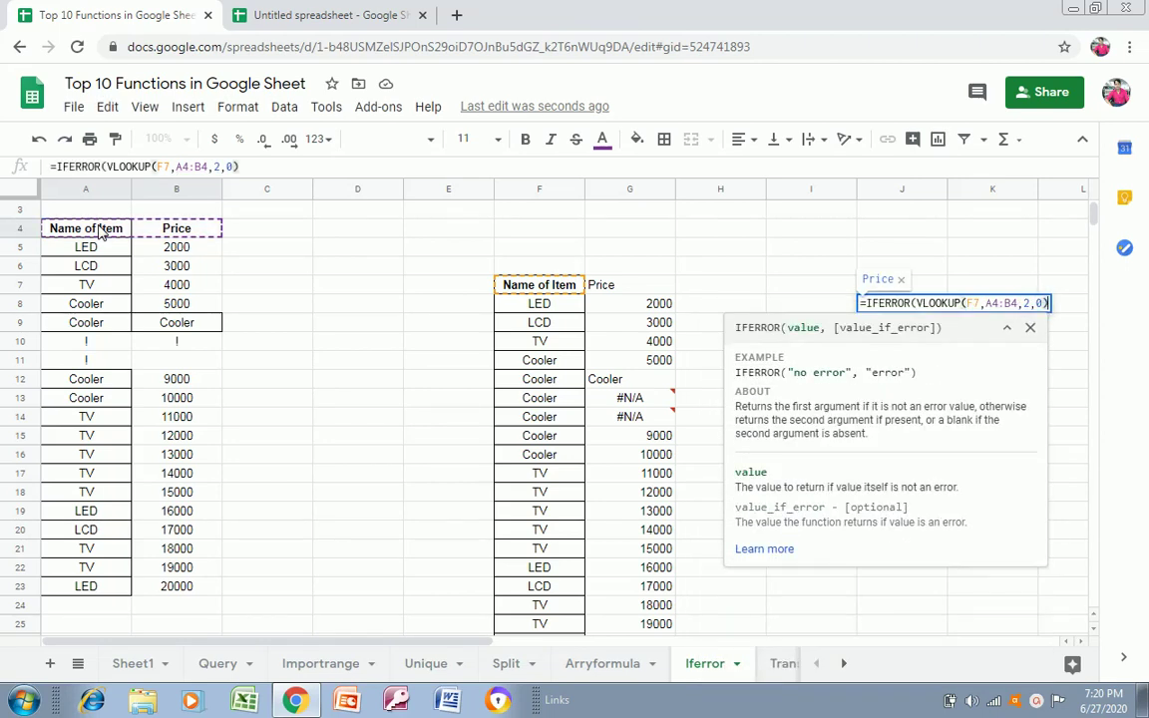
key(Return)
key(Up)
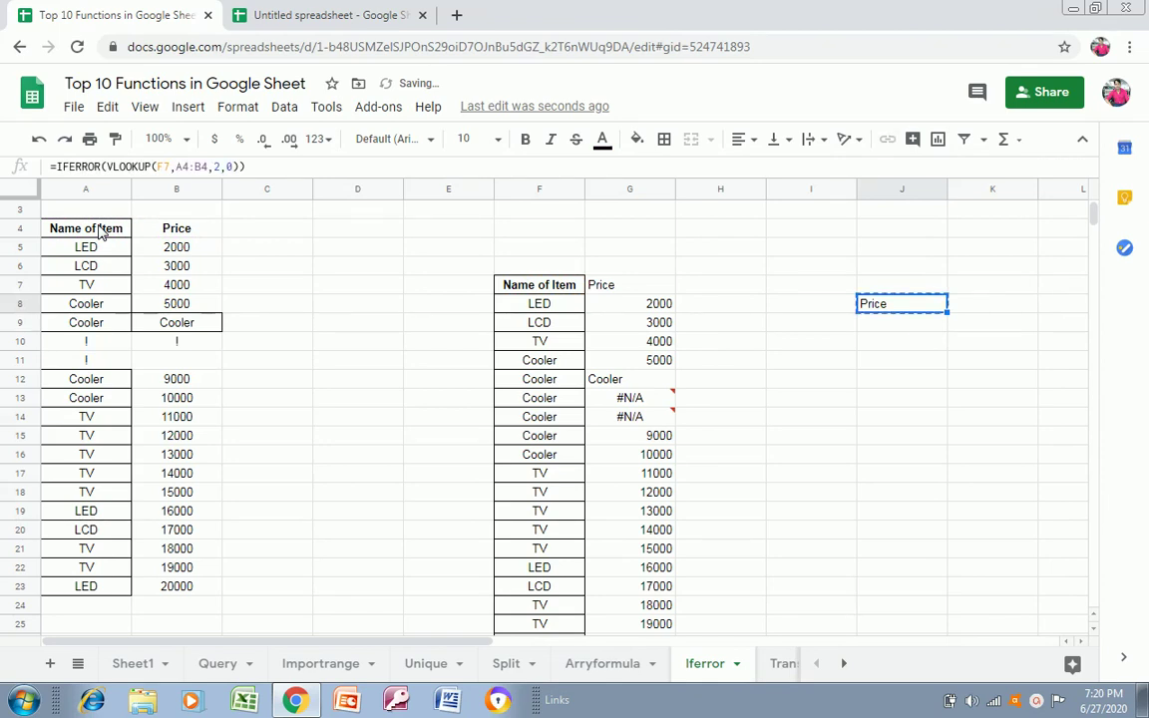
key(ctrl+c)
Paste the J8 IFERROR formula down the selected cells below it in column J.
key(shift+Down)
key(shift+Down)
key(shift+Down)
key(shift+Down)
key(shift+Down)
key(shift+Down)
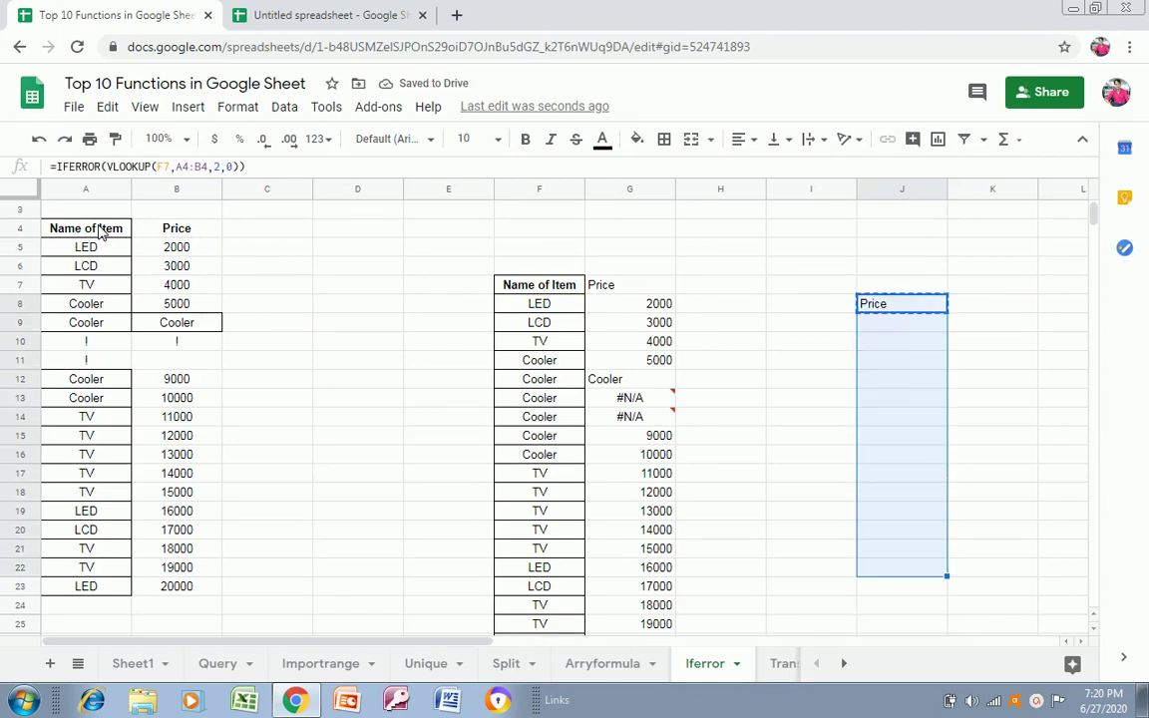
key(shift+Down)
key(shift+Down)
key(shift+Down)
key(shift+Up)
key(shift+Up)
key(shift+Up)
key(shift+Up)
key(shift+Up)
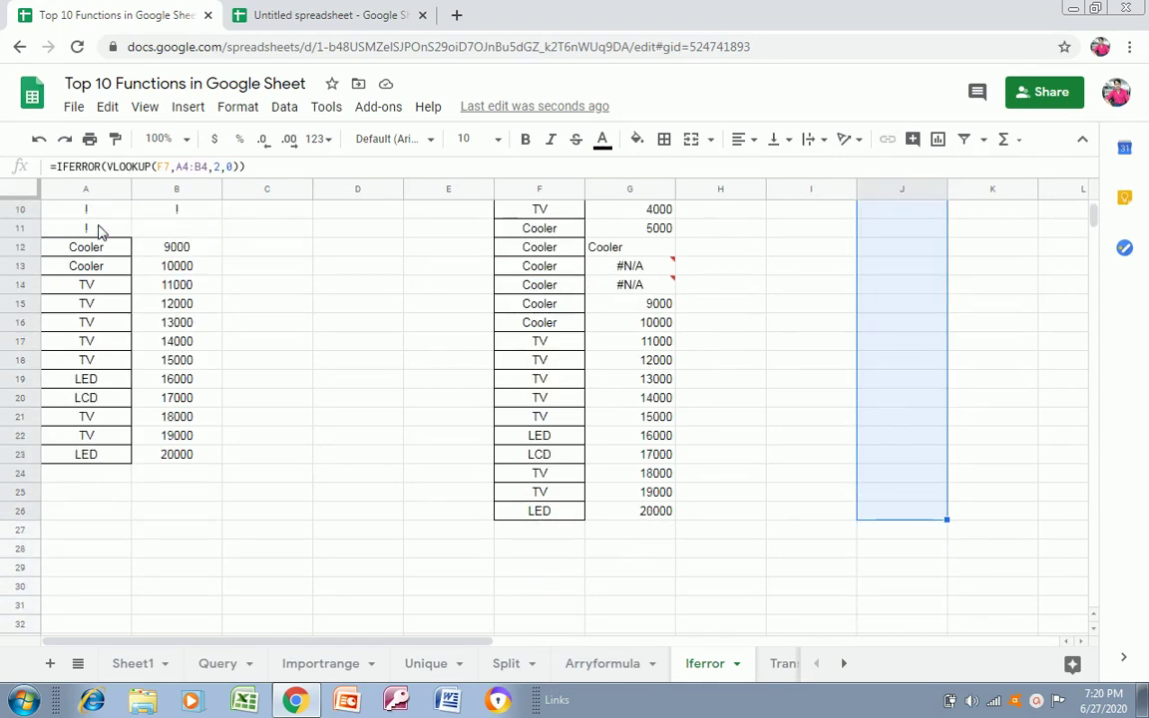
key(shift+Down)
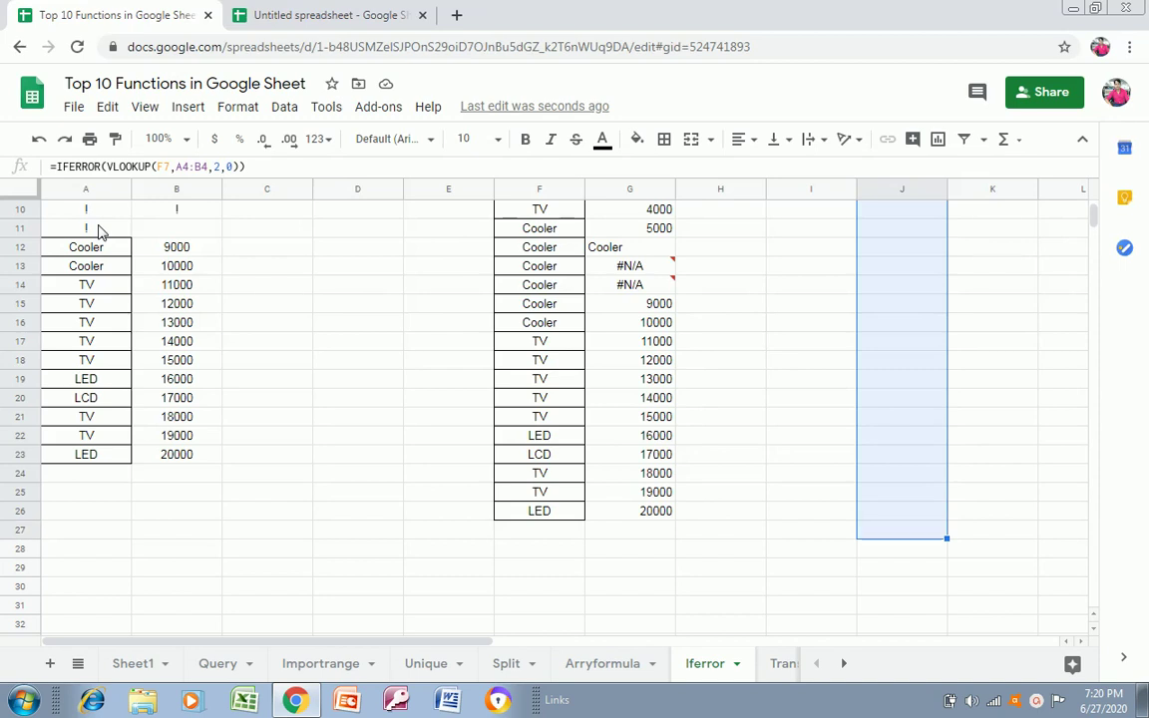
key(ctrl+v)
Compare G13's #N/A VLOOKUP with the blank IFERROR results in J13 and J14.
key(Up)
key(Up)
key(Up)
key(Down)
key(Down)
key(Down)
key(Down)
key(Down)
key(Down)
key(Left)
key(Left)
key(Left)
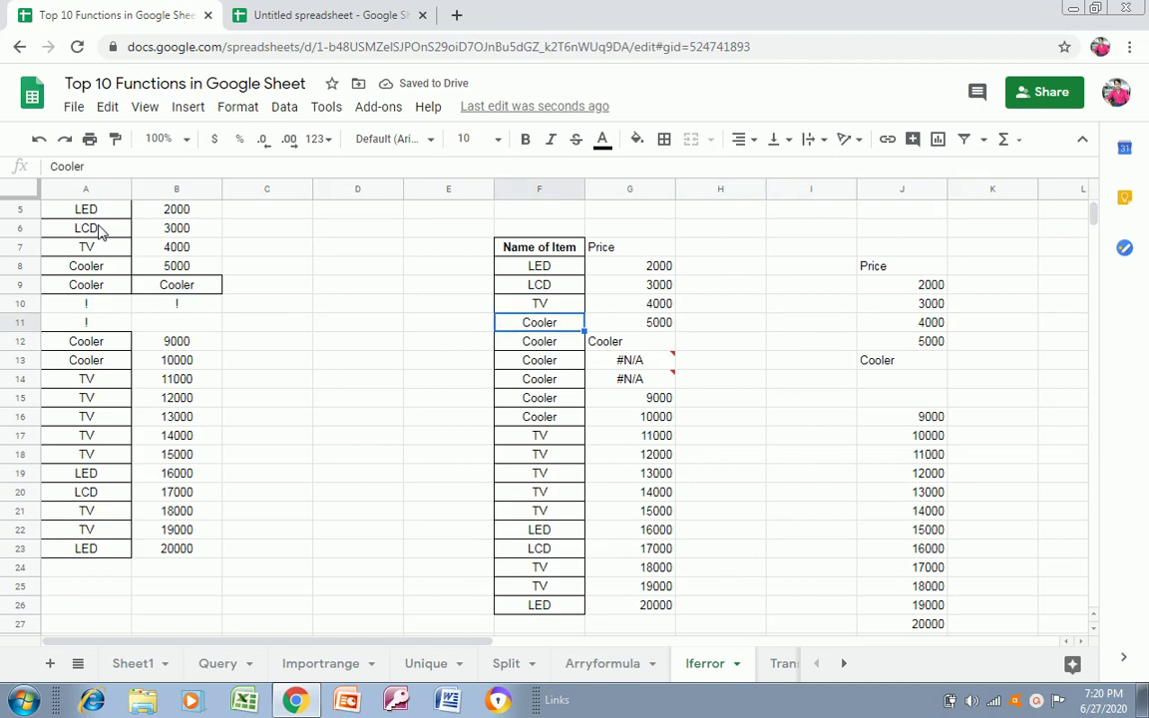
key(Down)
key(Down)
key(Right)
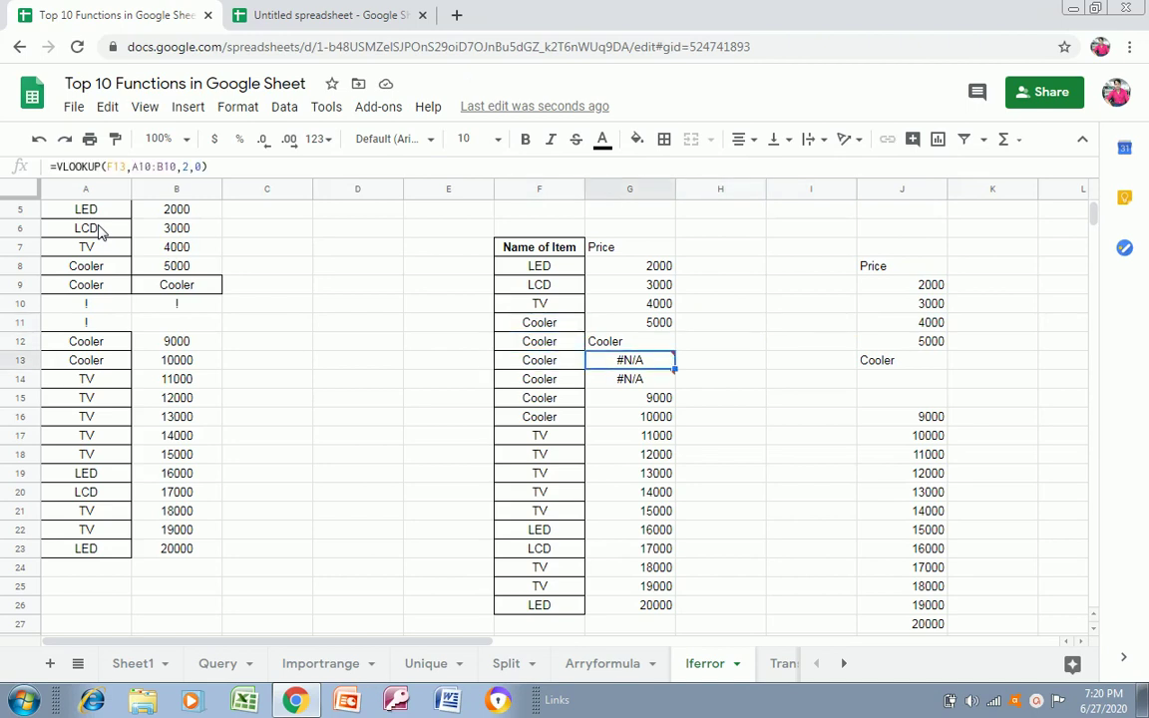
key(Right)
key(Right)
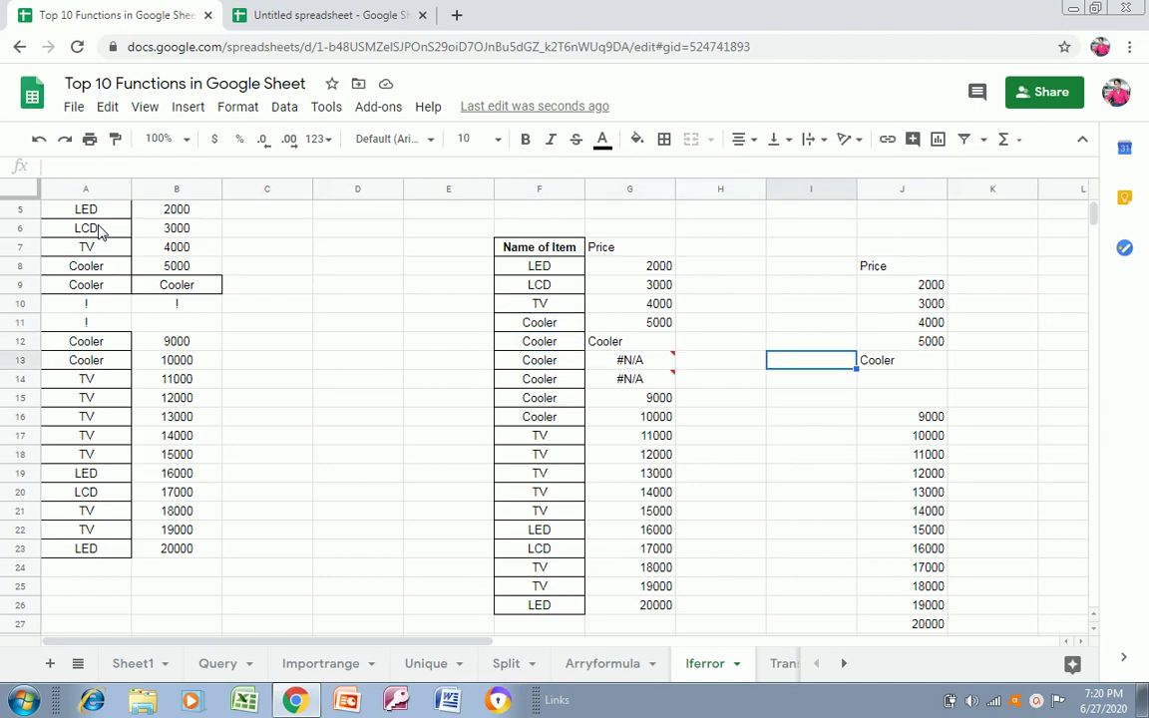
key(Right)
key(Right)
key(Left)
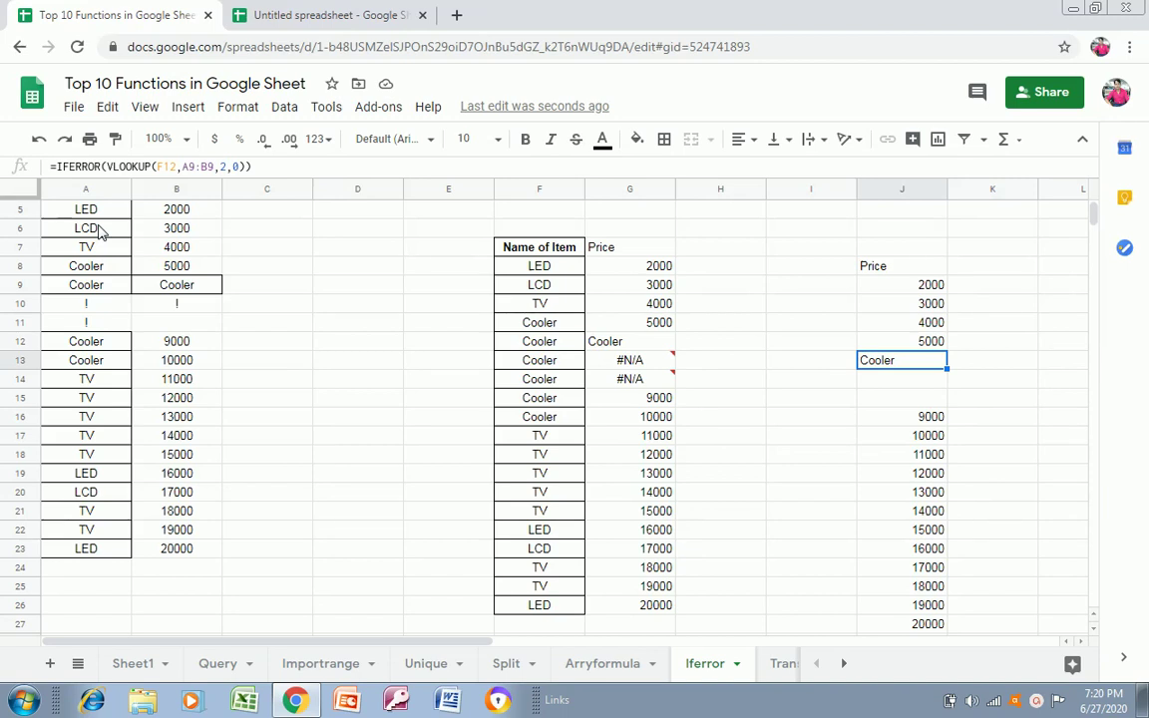
key(Left)
key(Left)
key(Left)
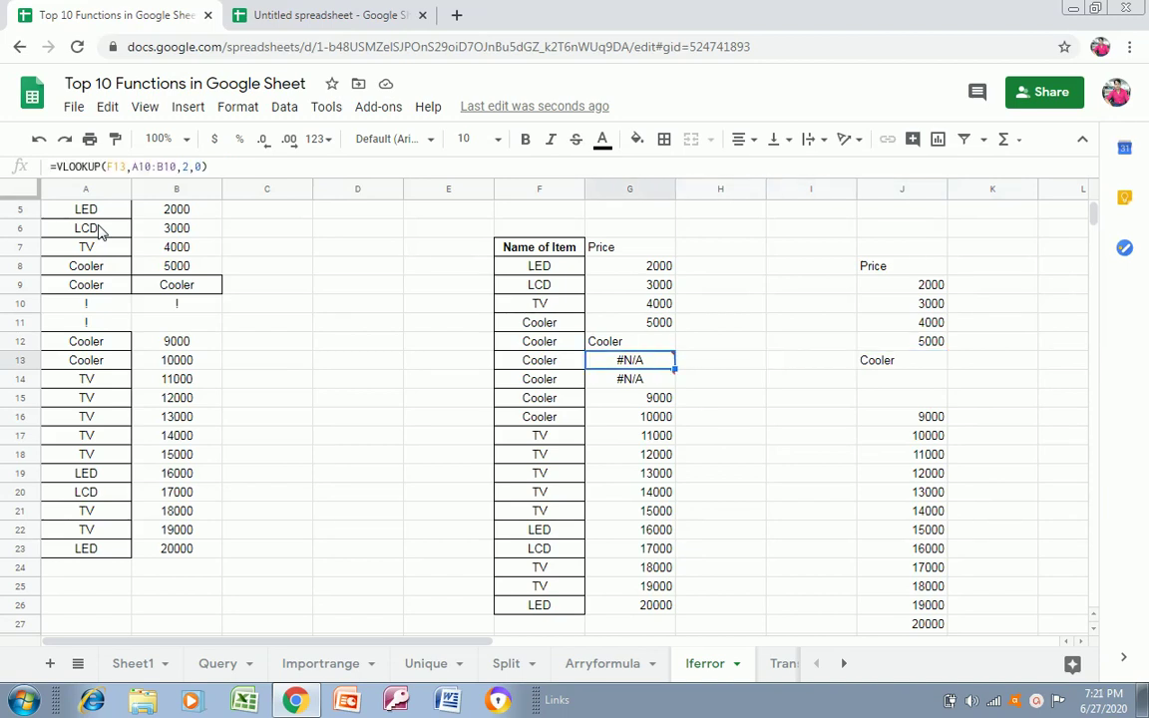
key(Right)
key(Right)
key(Right)
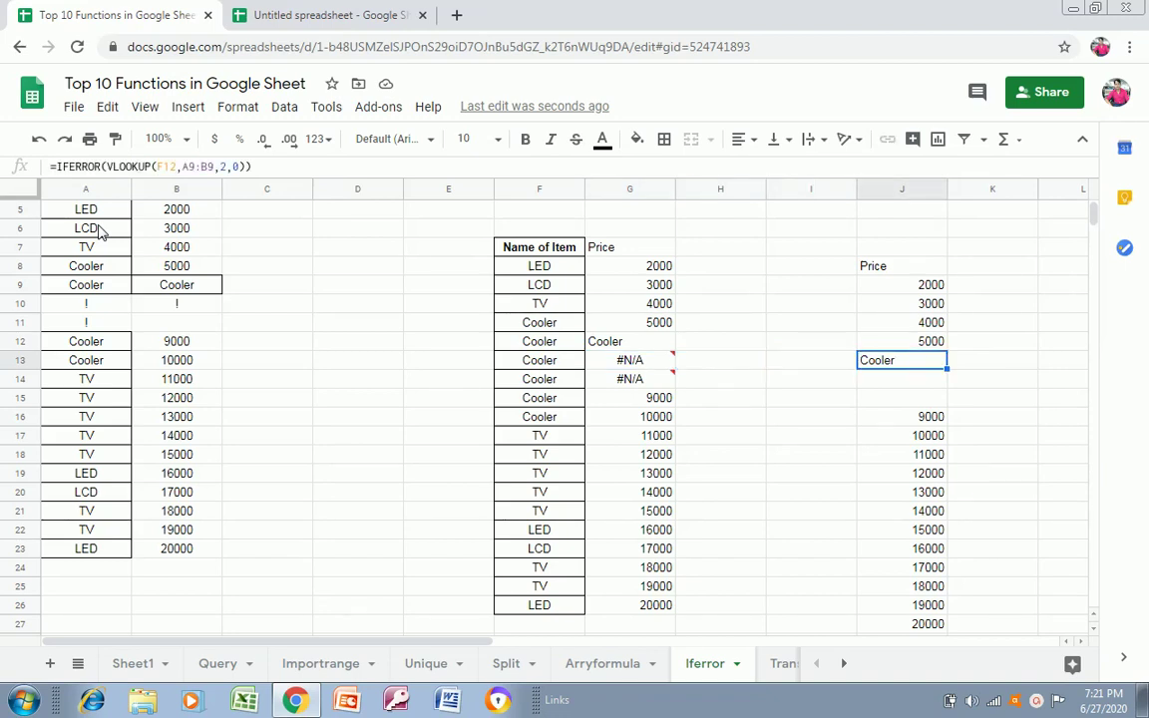
key(Down)
key(Up)
key(Up)
key(Up)
key(Up)
key(Up)
key(Up)
key(Up)
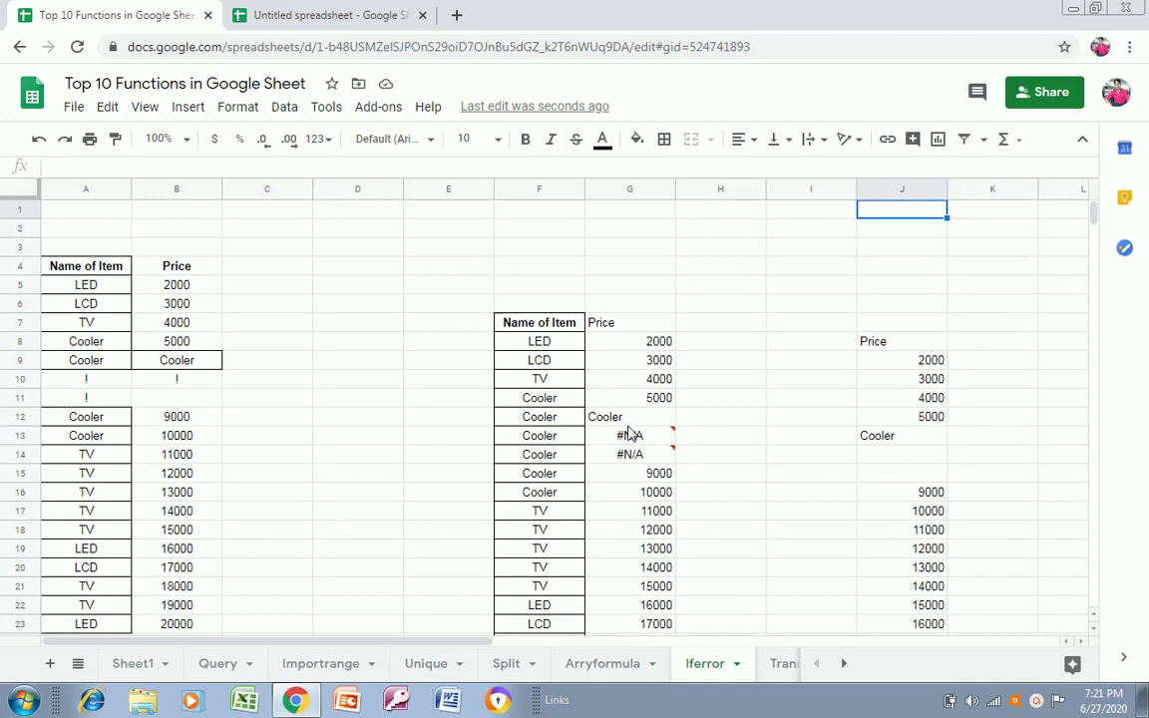
Inspect the VLOOKUP #N/A error in G13 and the IFERROR formula in column J.
click(628, 434)
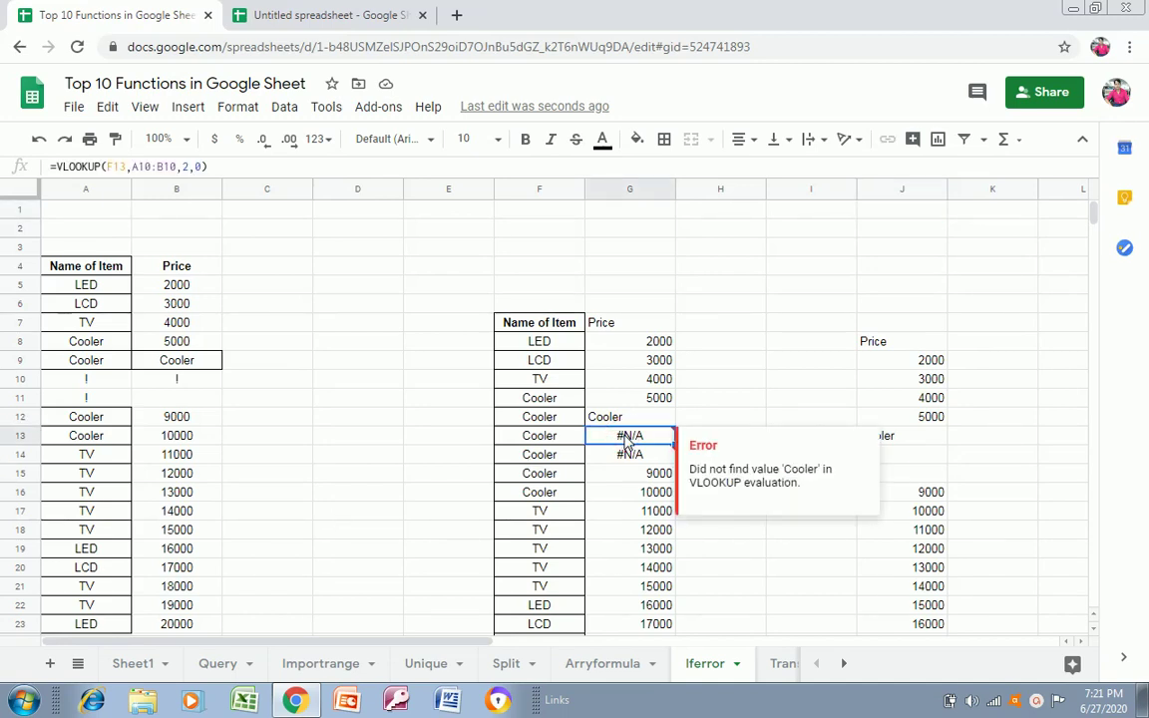
click(766, 419)
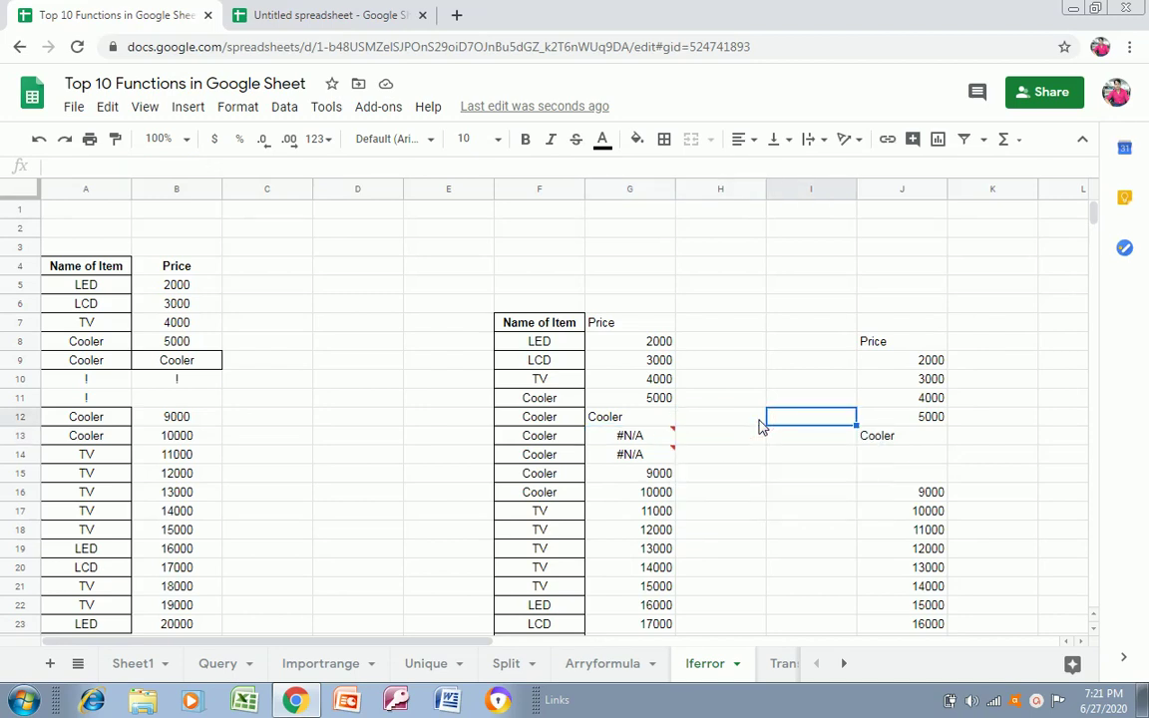
key(Right)
key(Down)
key(Down)
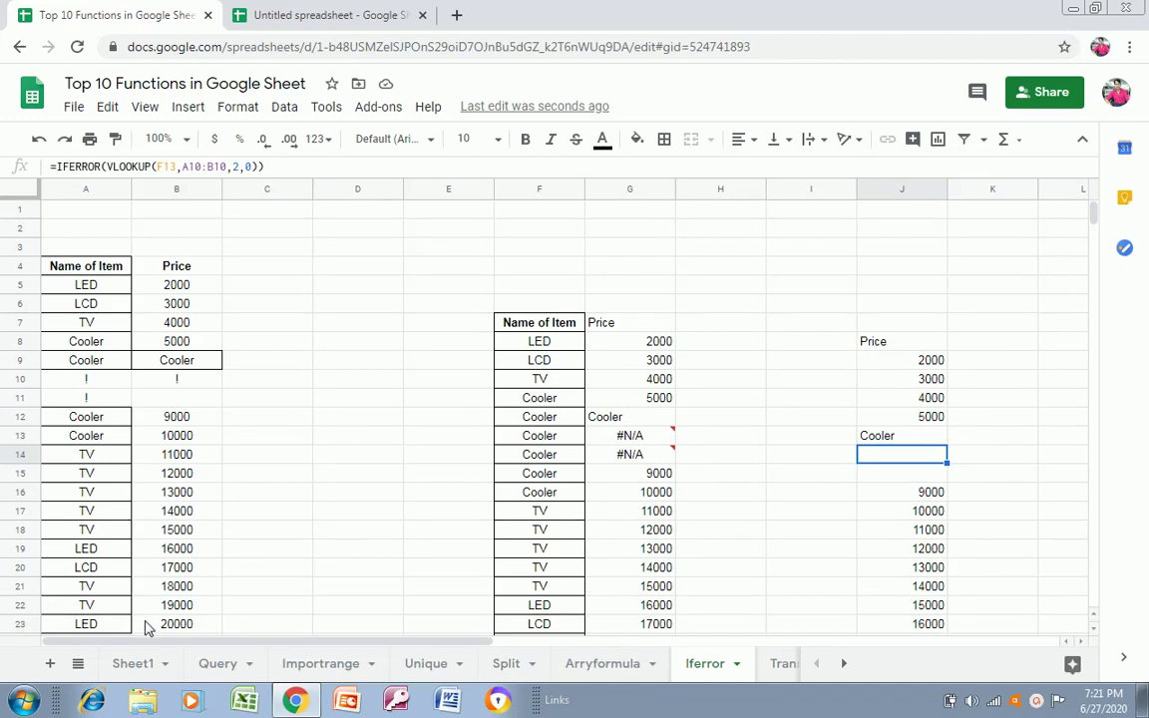
Go to the Transpose sheet and look over its Name of Item and Price headers.
click(79, 663)
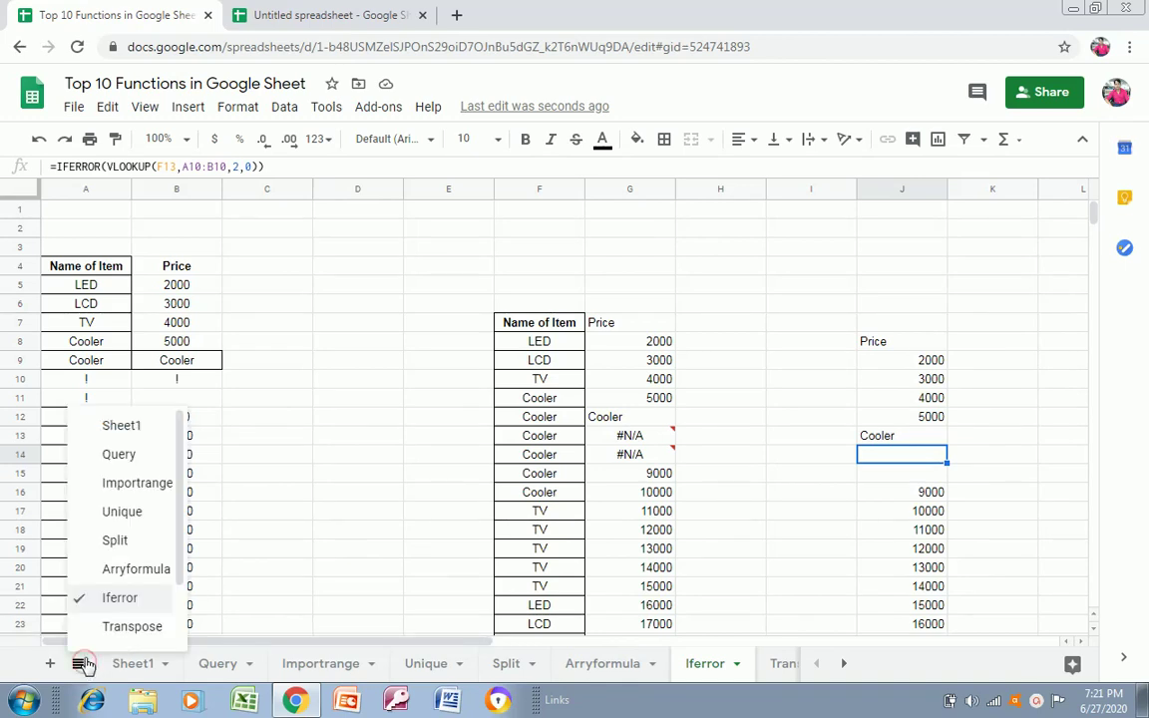
click(115, 631)
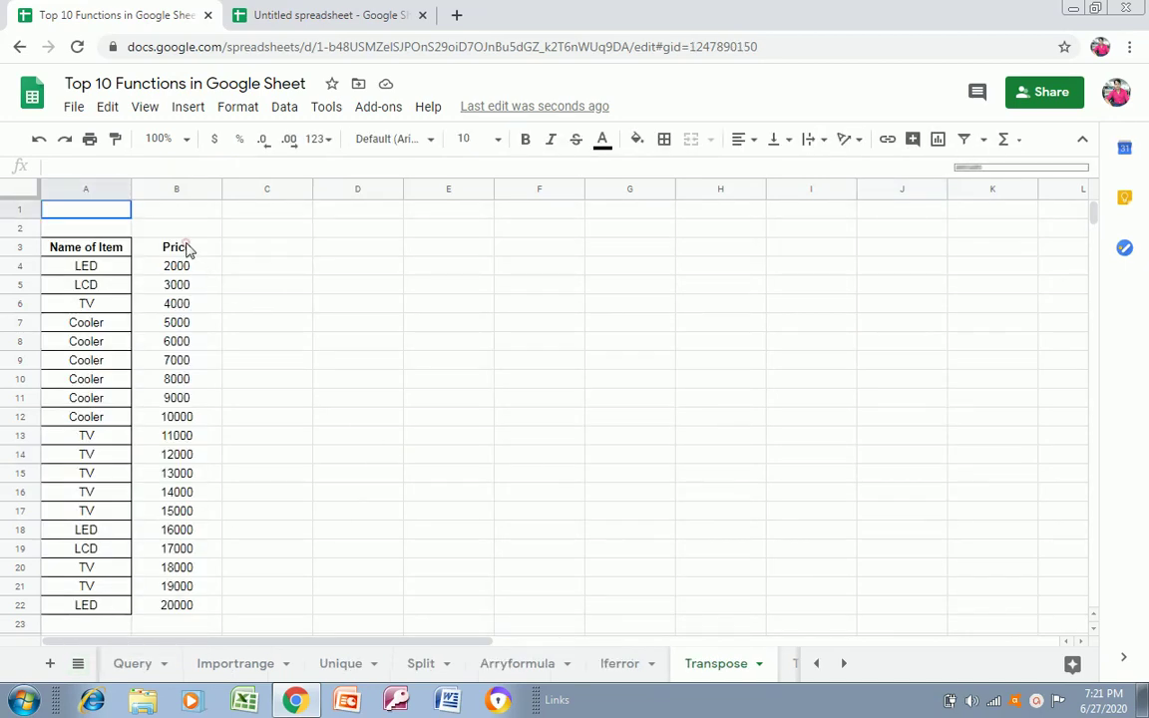
click(188, 250)
key(Left)
click(188, 250)
key(Left)
Select the Name of Item and Price table, then pick D6 as the output cell.
click(187, 249)
key(ctrl+shift+Down)
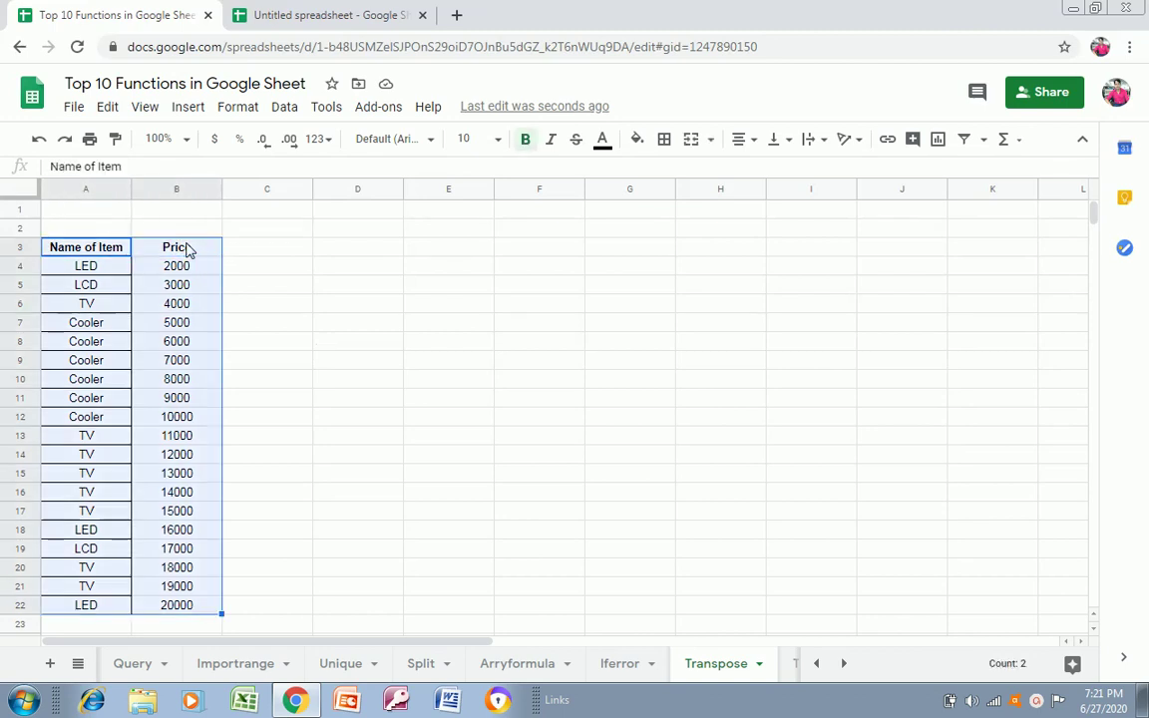
key(Left)
key(Down)
click(188, 249)
key(Right)
key(Right)
key(Right)
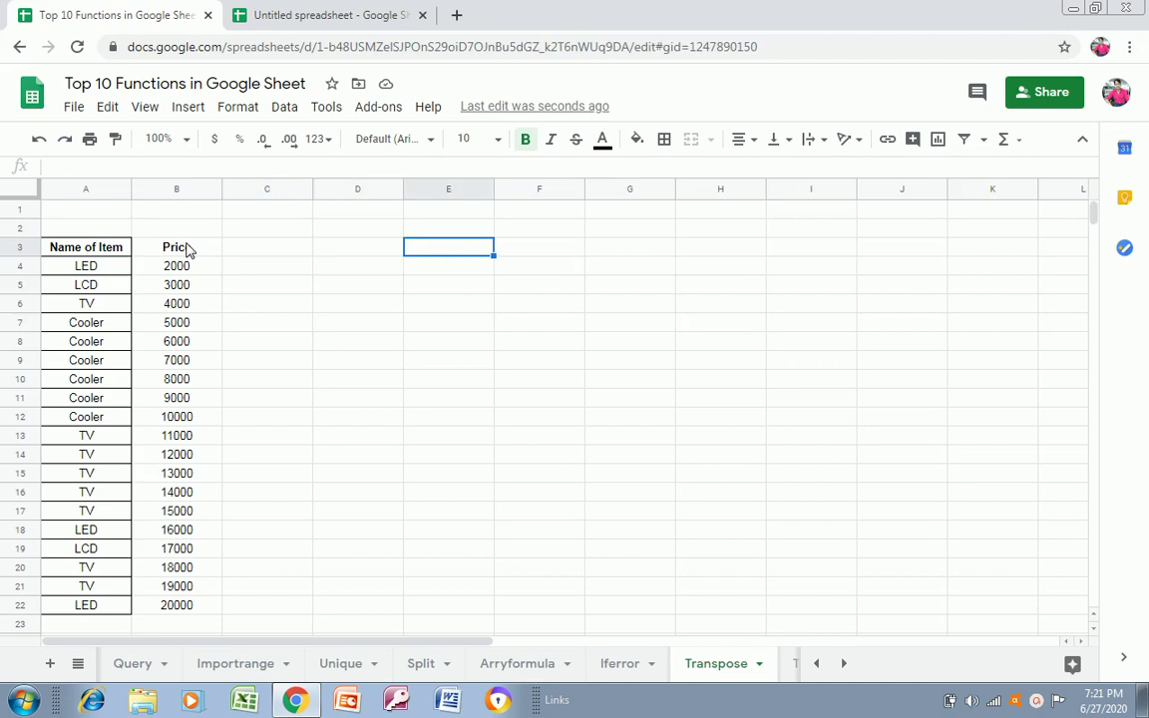
key(Down)
key(Down)
key(Down)
key(Left)
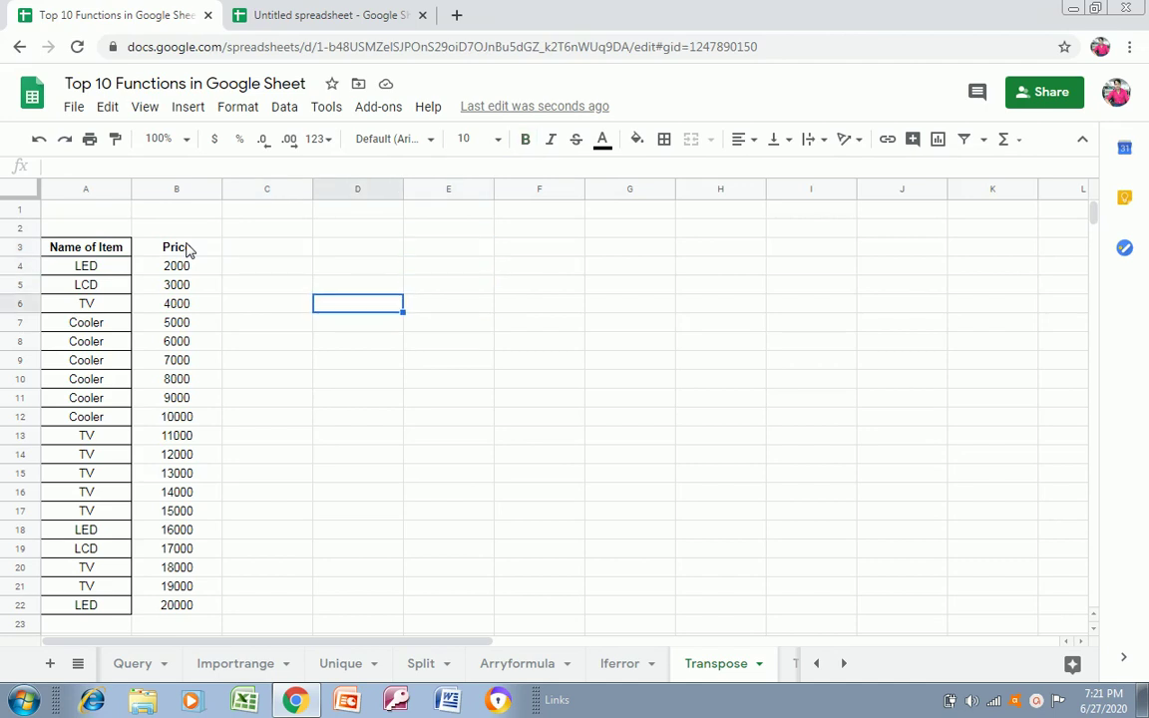
key(Right)
key(Right)
key(Left)
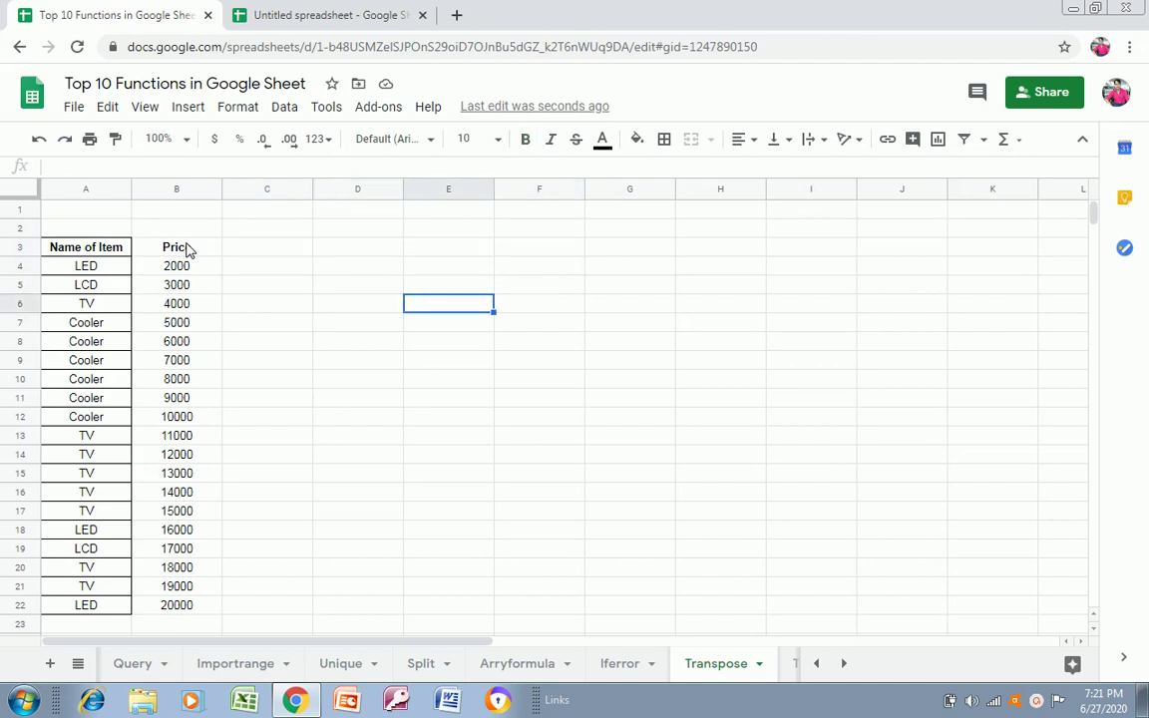
Enter =TRANSPOSE(A3:B22) in D6 to lay the table across rows 6–7.
key(Left)
text(=)
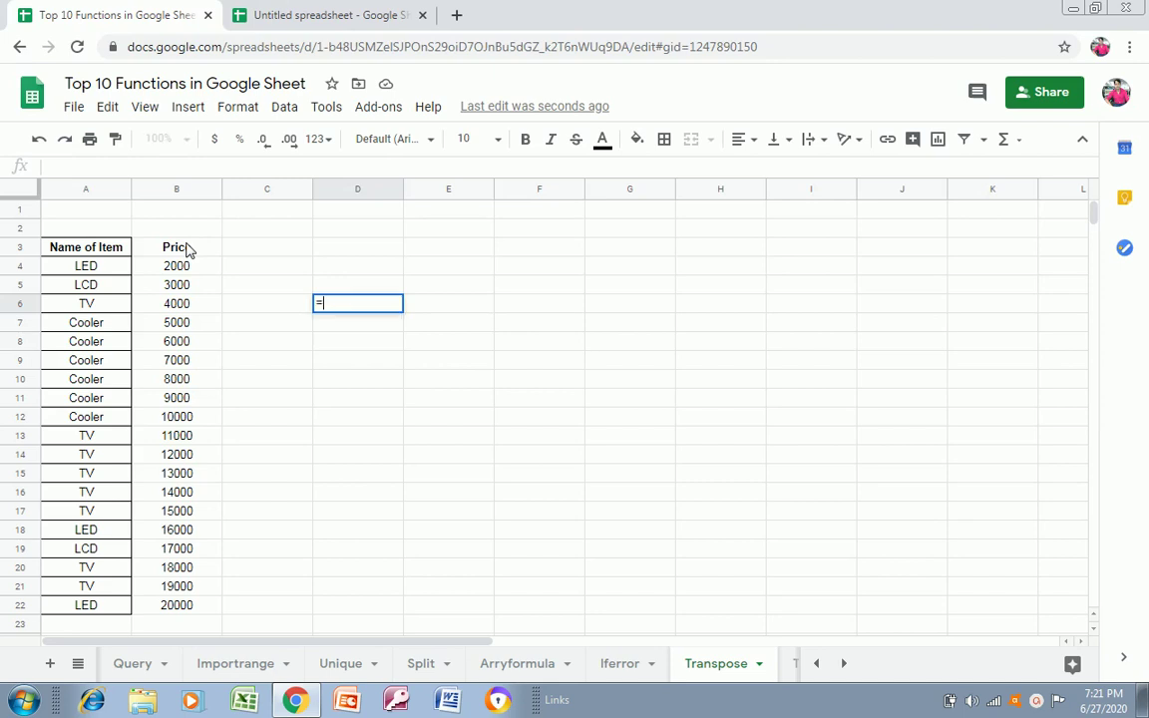
text(tr)
key(Down)
key(Down)
key(Down)
key(Down)
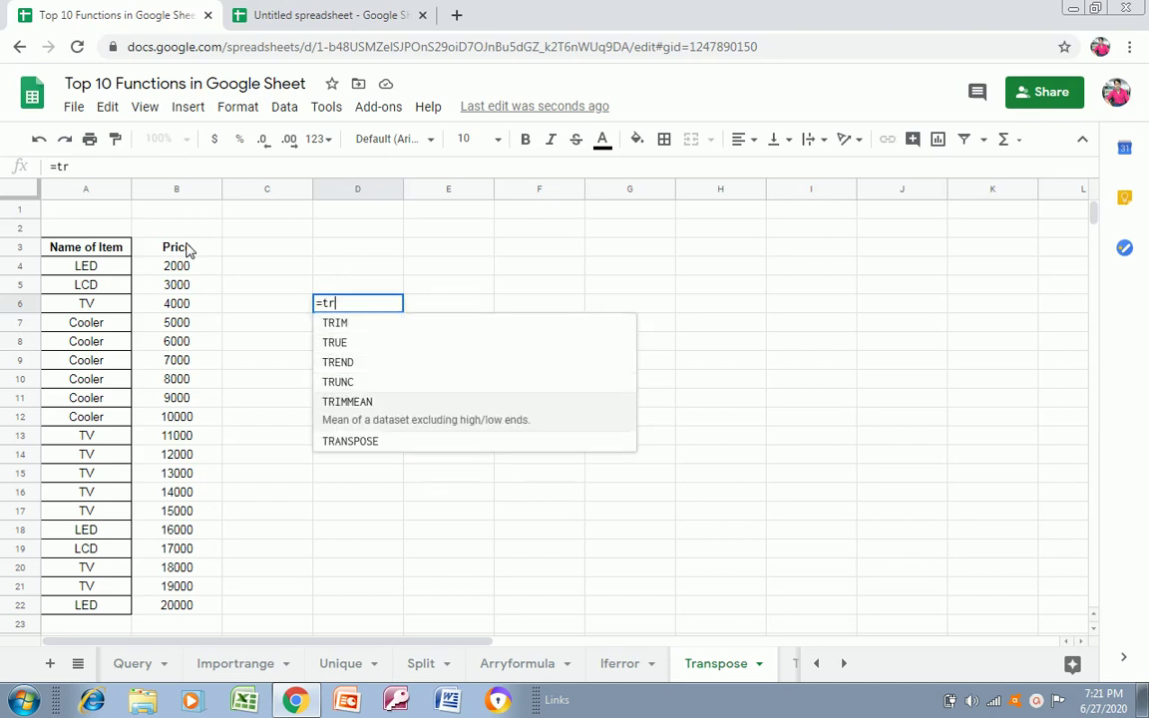
key(Down)
key(Tab)
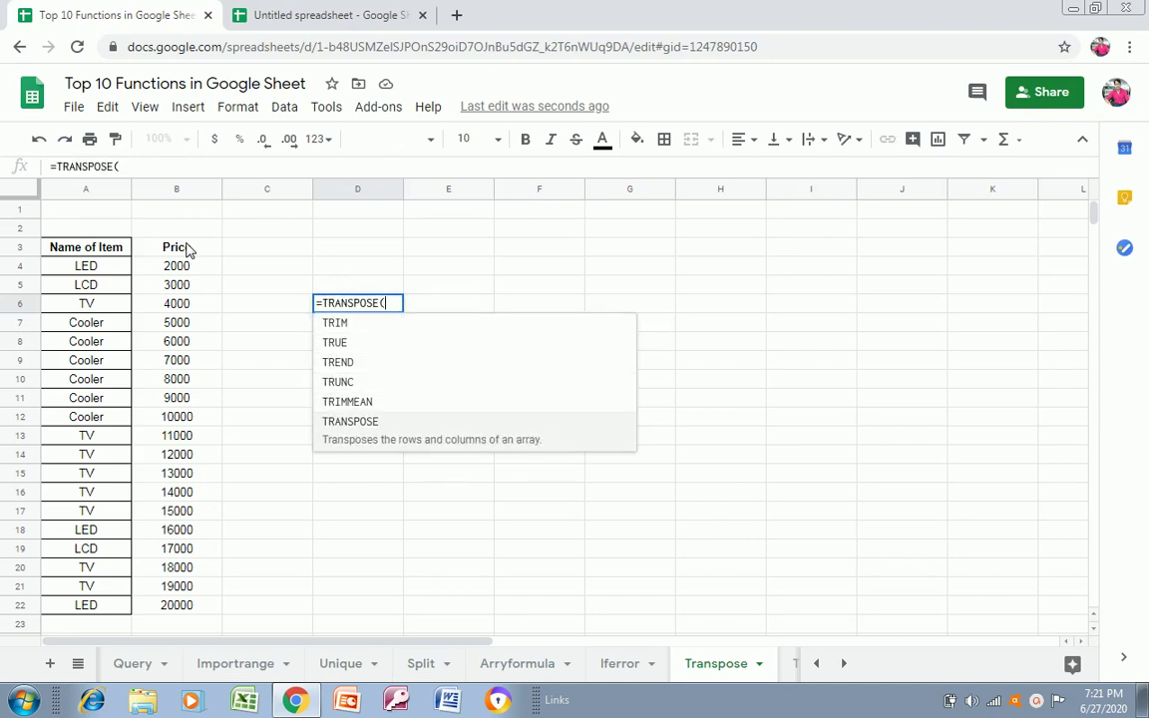
key(Left)
key(Left)
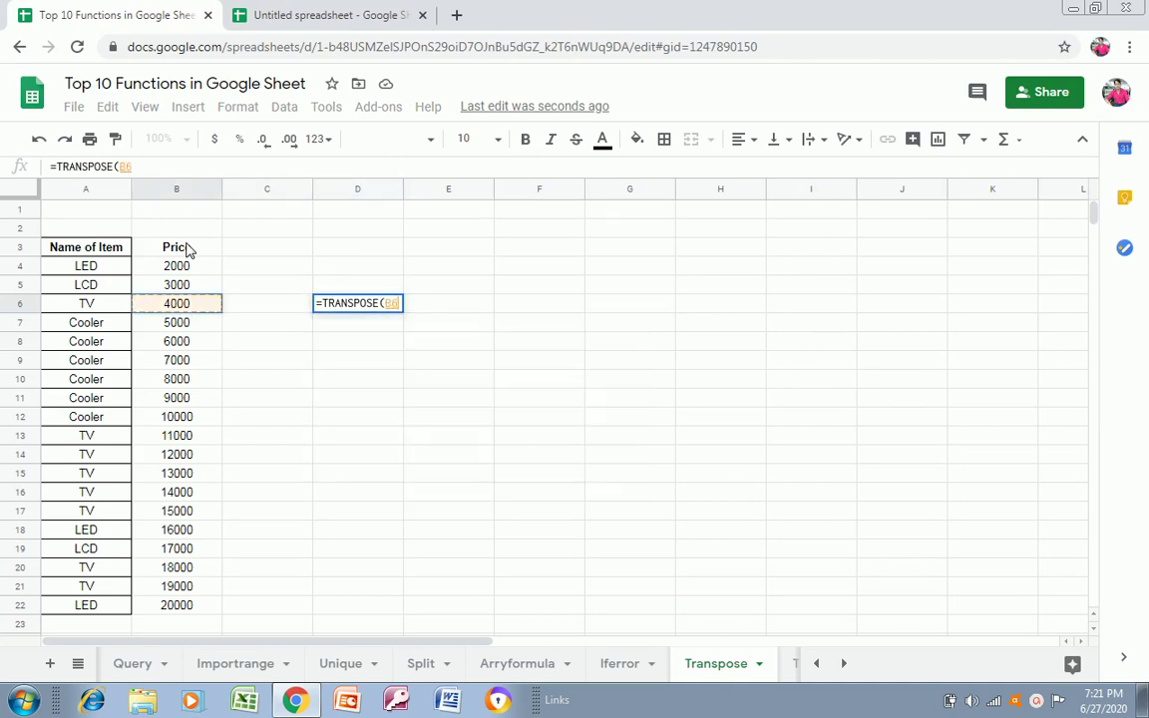
key(Left)
key(Up)
key(Up)
key(Up)
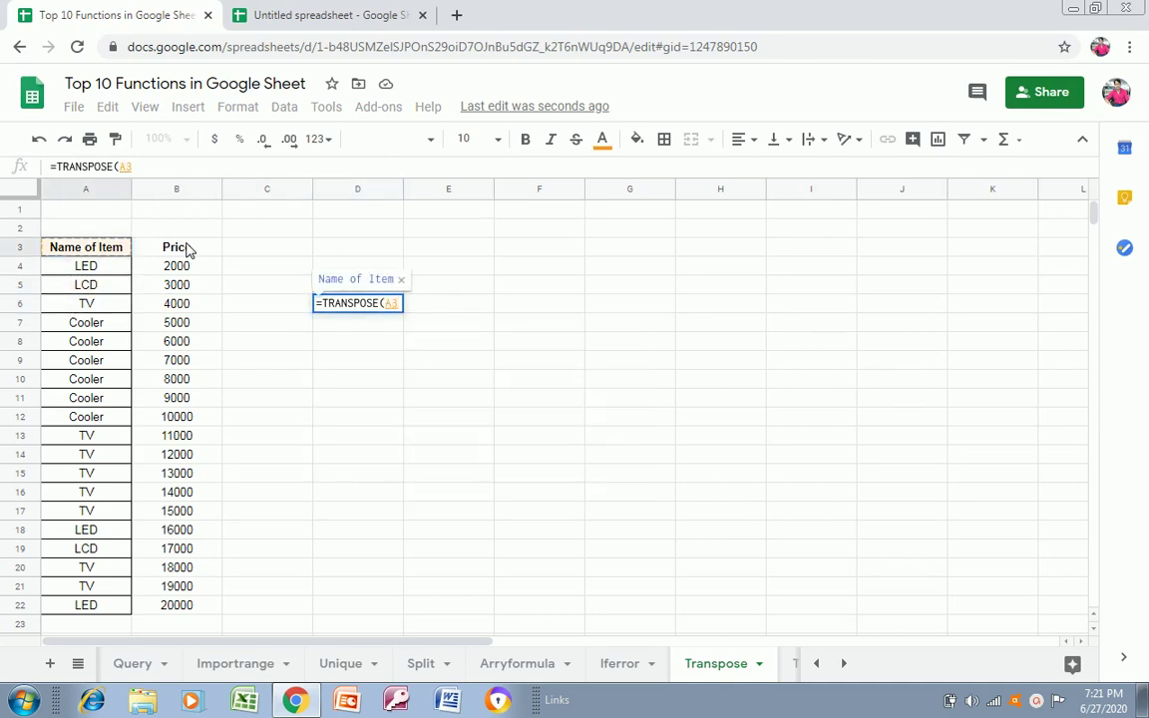
key(shift+Right)
key(ctrl+shift+Down)
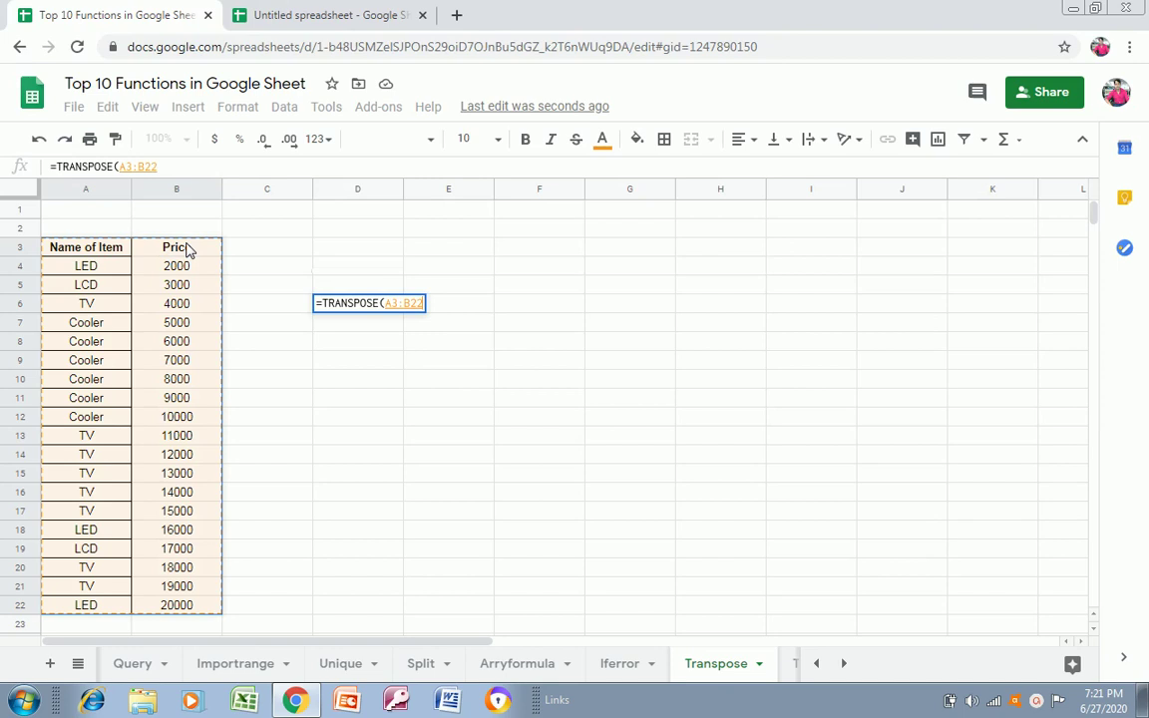
key(Return)
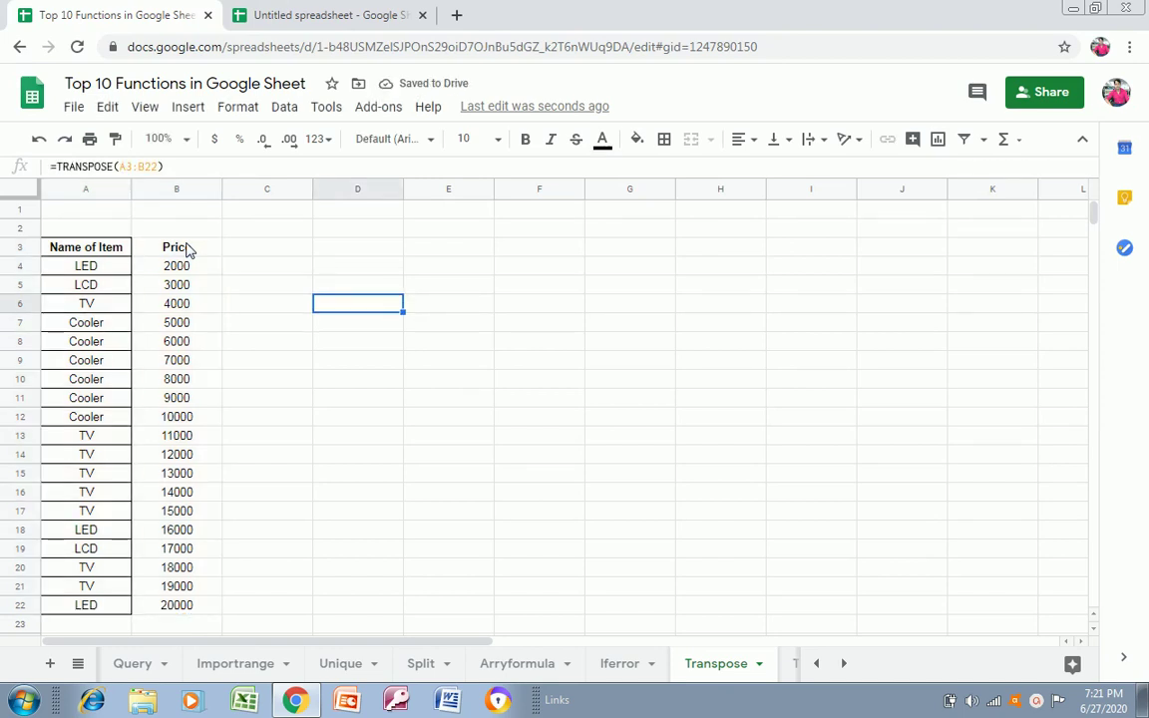
Bold the Name of Item and Price labels in D6:D7.
key(Down)
key(Up)
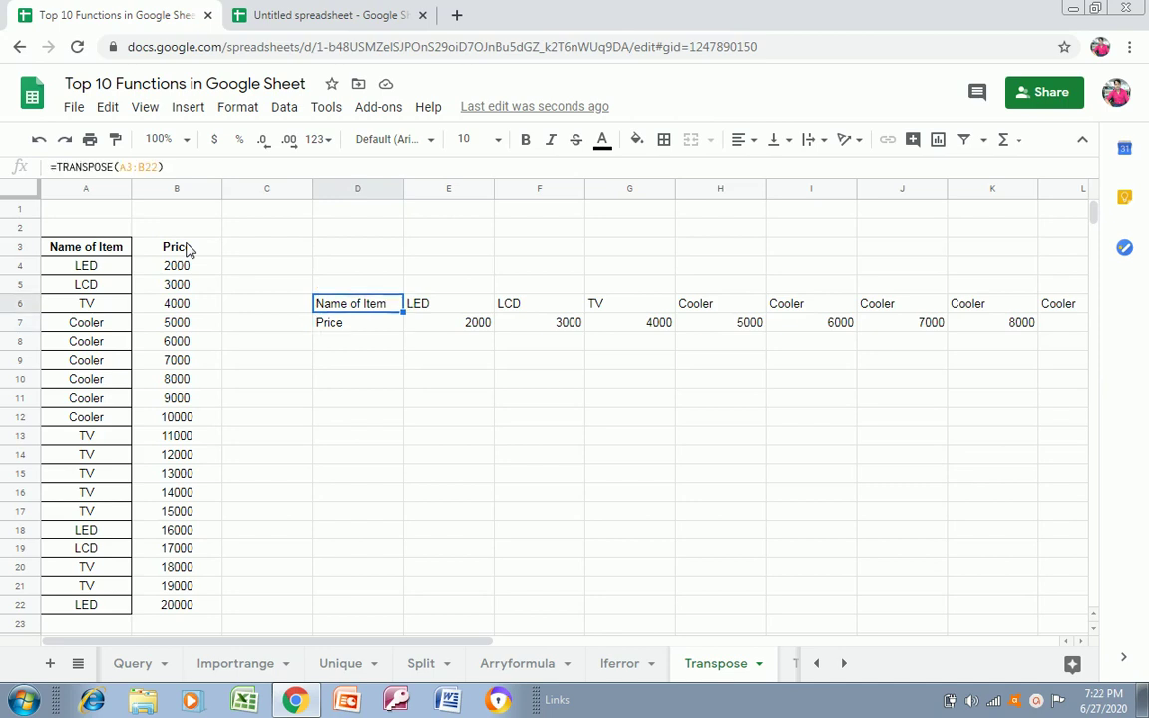
key(shift+Down)
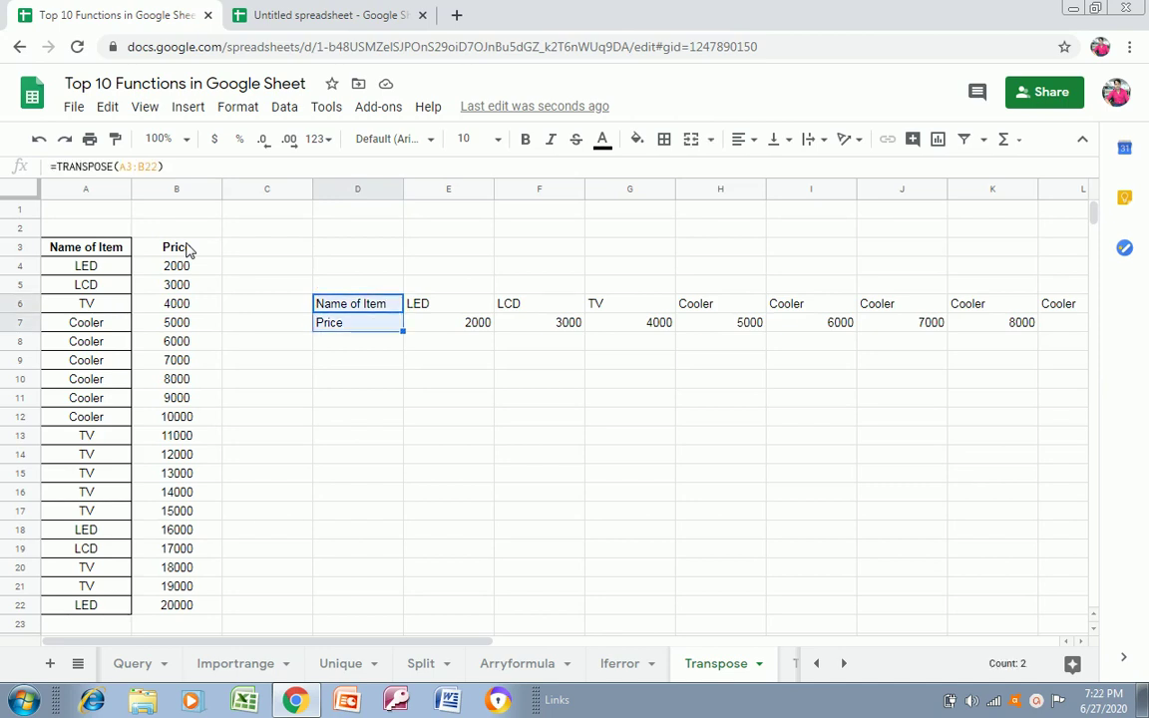
key(ctrl+b)
key(Home)
key(Right)
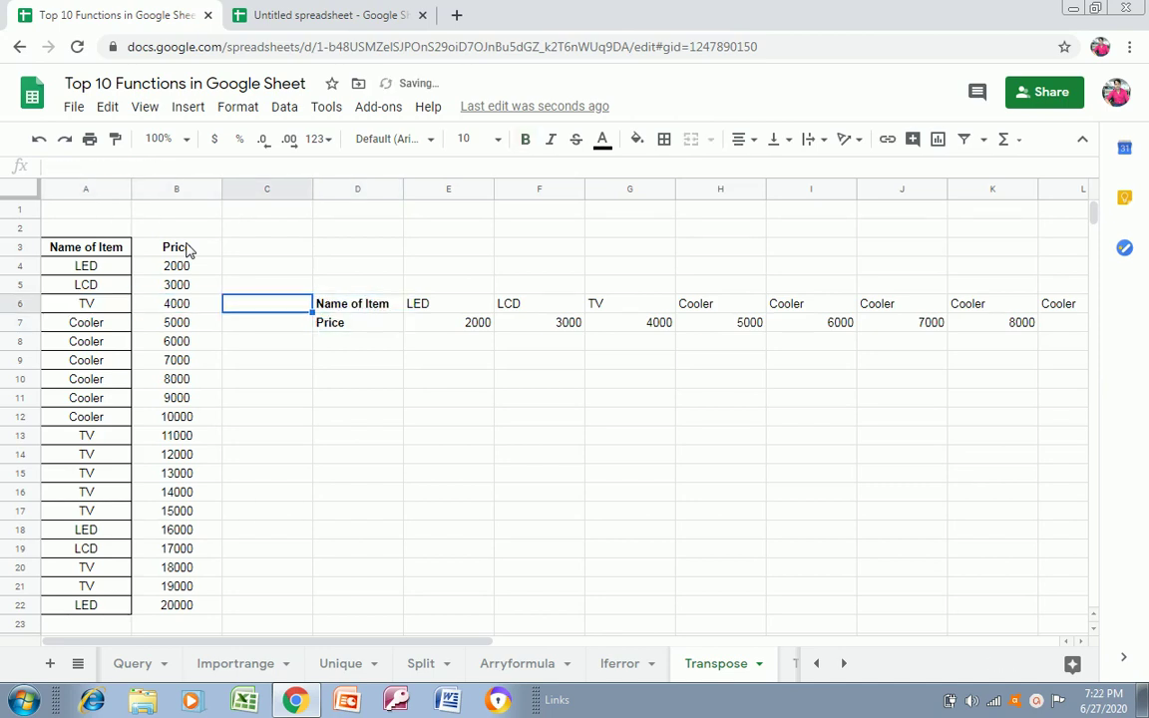
key(Right)
key(Right)
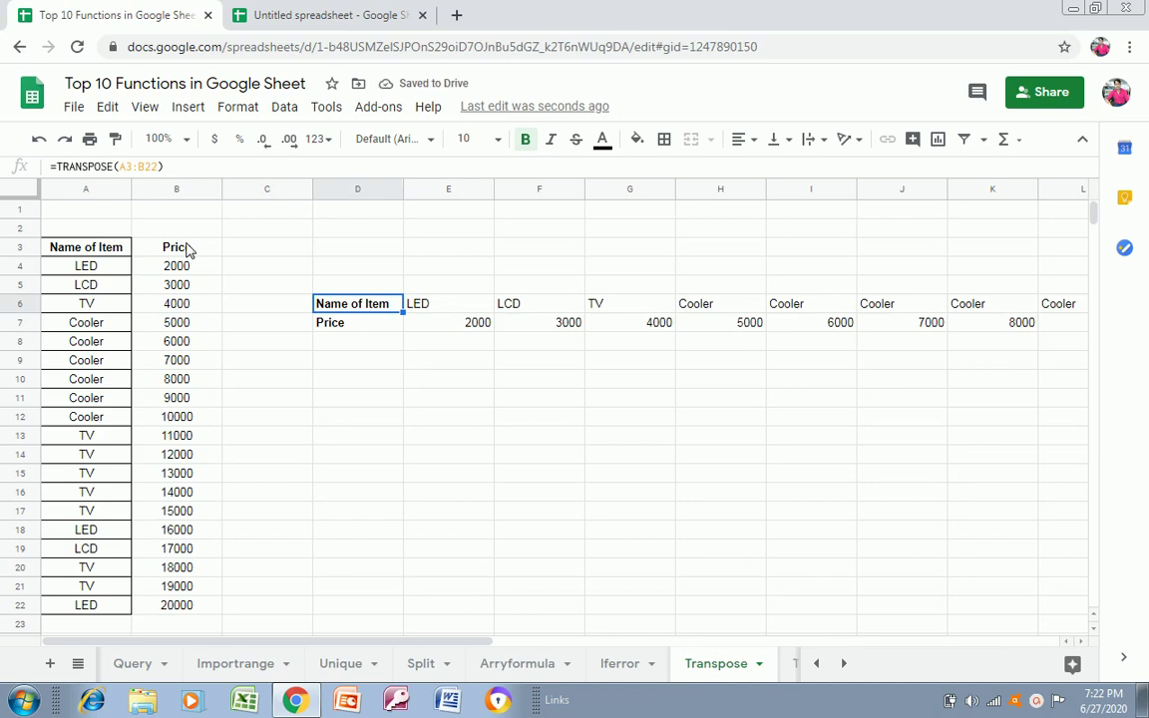
Review the transposed row, then return to LED in A4 of the original table.
key(ctrl+Right)
key(ctrl+Left)
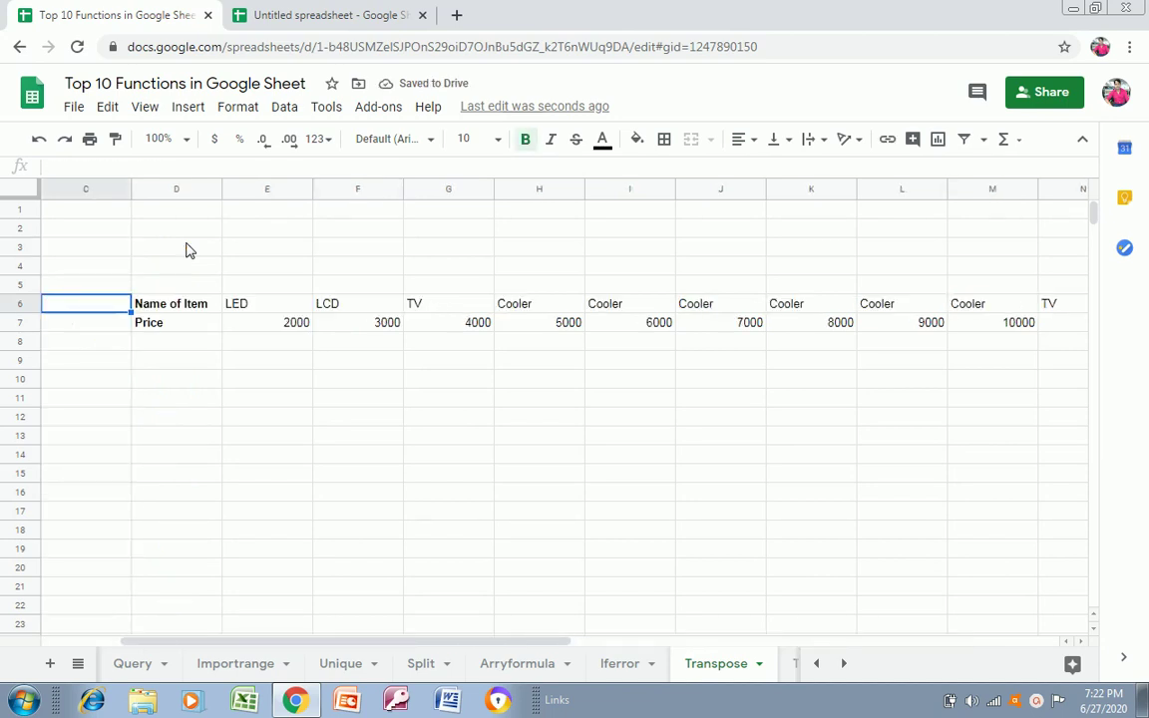
key(ctrl+Left)
key(Right)
key(Right)
key(Right)
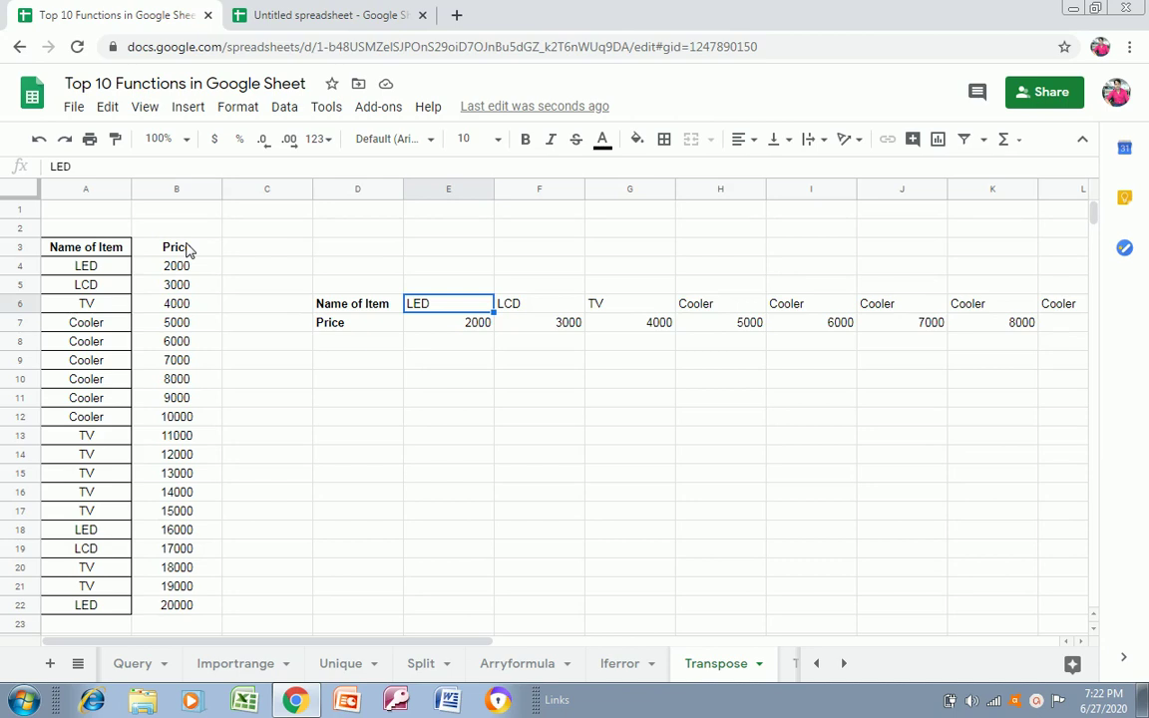
key(ctrl+Left)
key(ctrl+Left)
key(ctrl+Left)
key(ctrl+Up)
key(Up)
key(Up)
key(ctrl+Down)
key(Down)
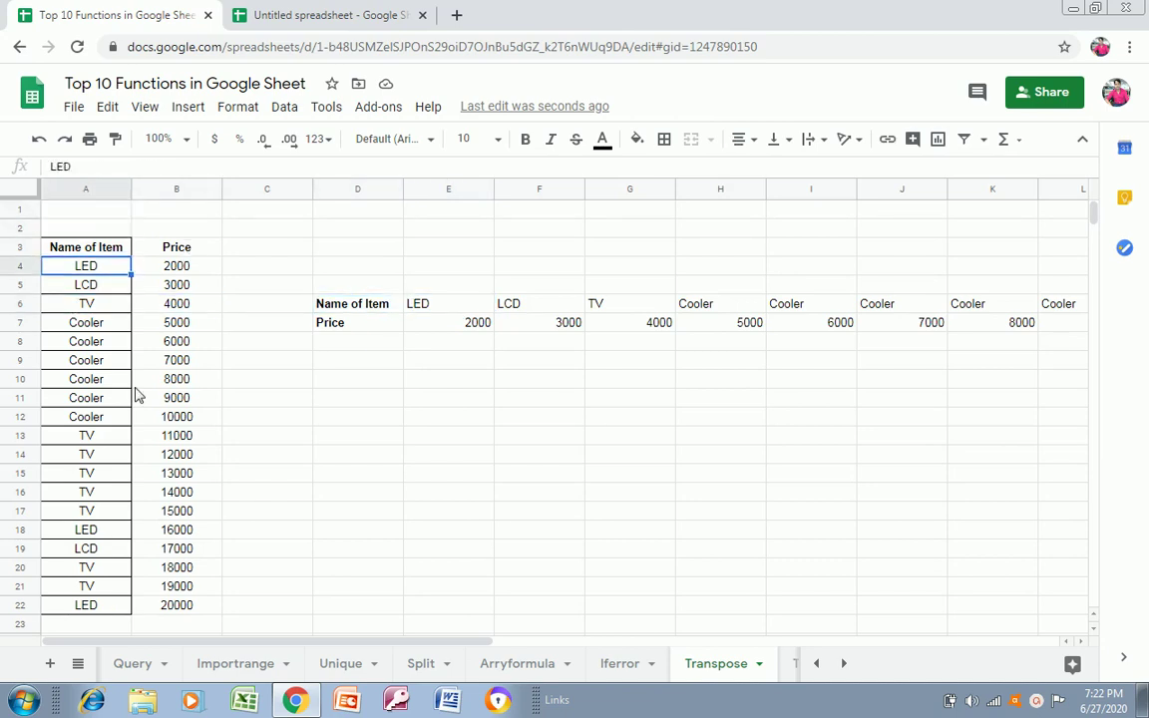
click(77, 666)
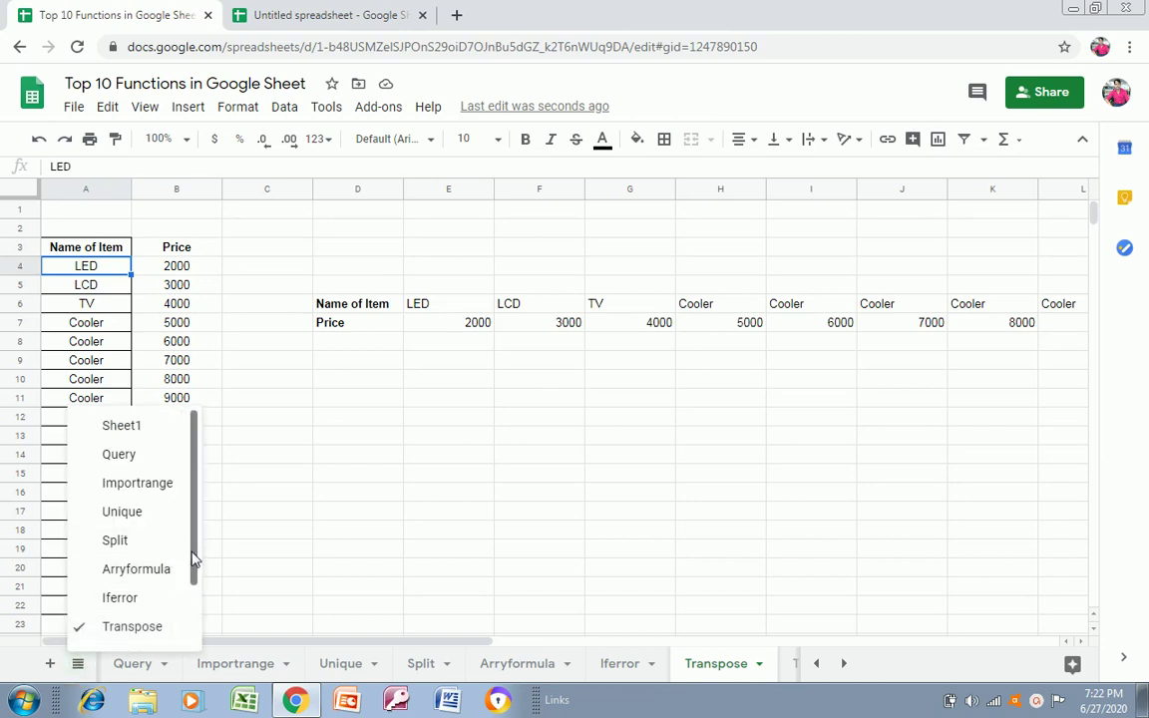
Go to the Textjoin sheet and move to the empty cell beside the first contact's phone number.
drag(190, 551, 189, 621)
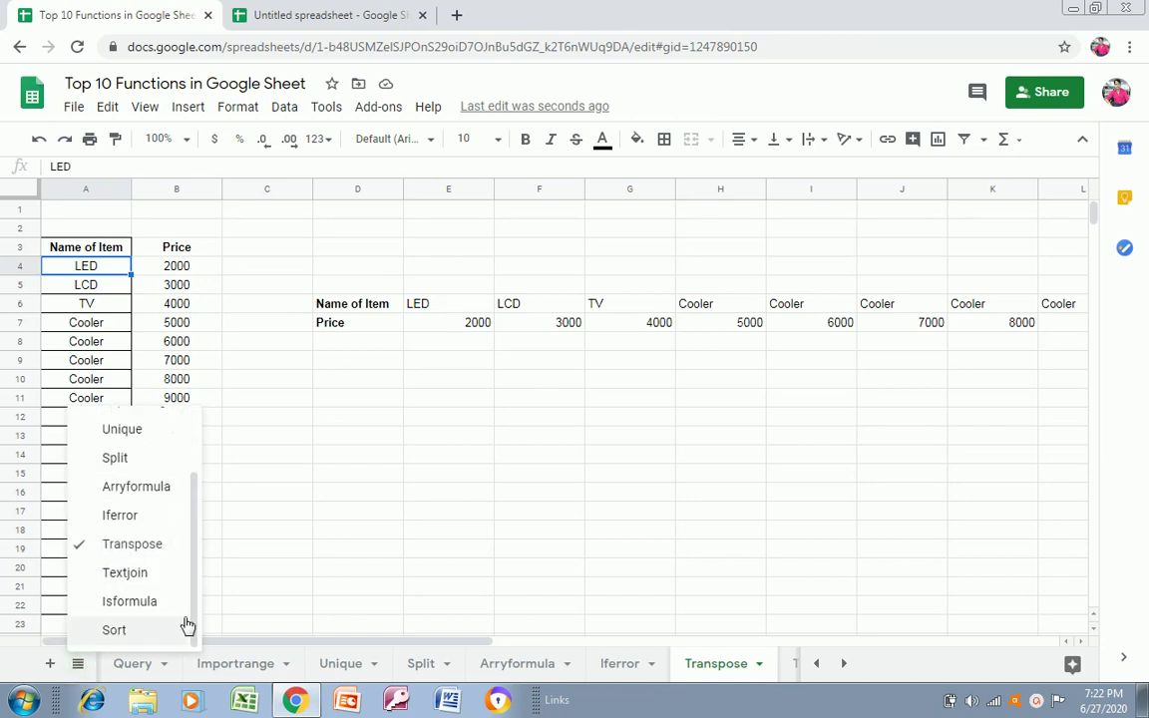
click(140, 576)
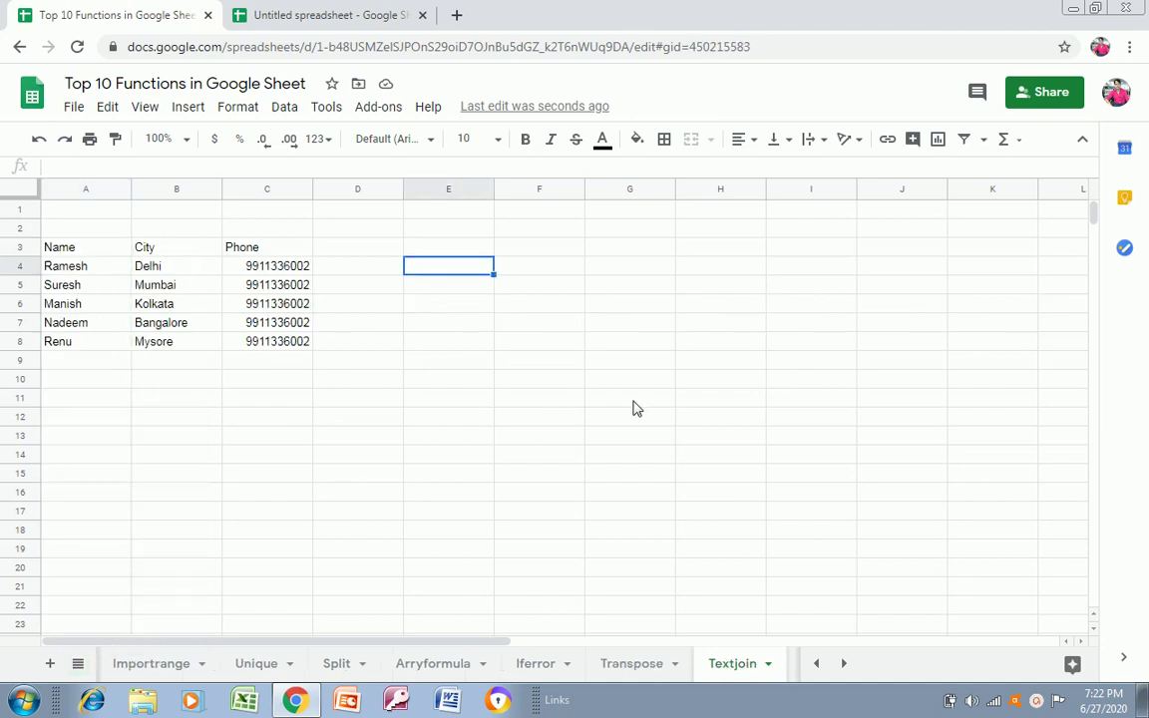
click(100, 267)
key(Right)
key(Right)
key(Right)
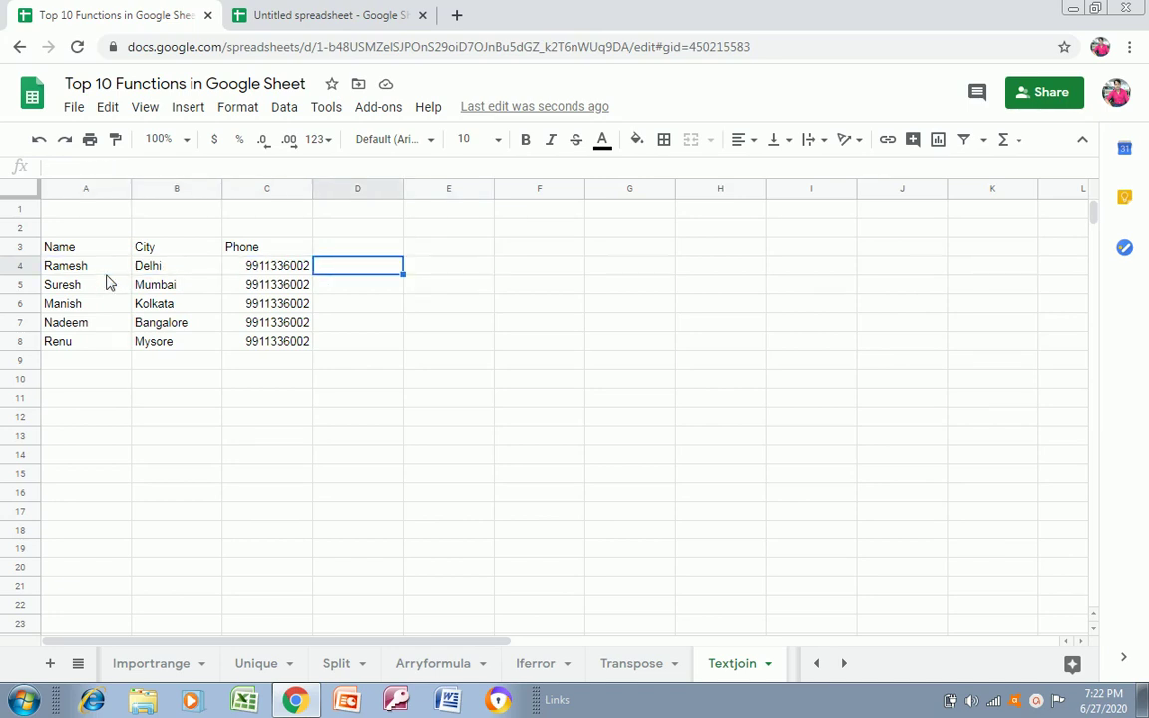
click(107, 274)
key(Right)
key(Right)
key(Right)
key(Right)
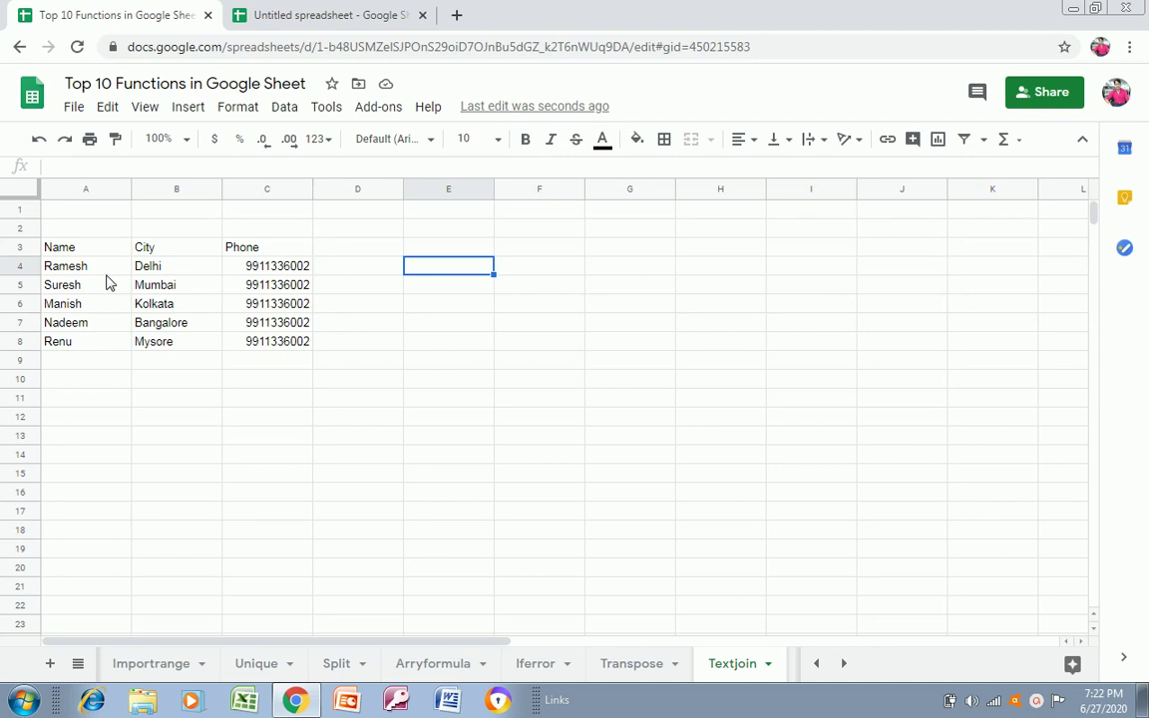
Enter =TEXTJOIN(" ",true,A4:C4) in E4 to join the first row with spaces.
text(=text)
key(Down)
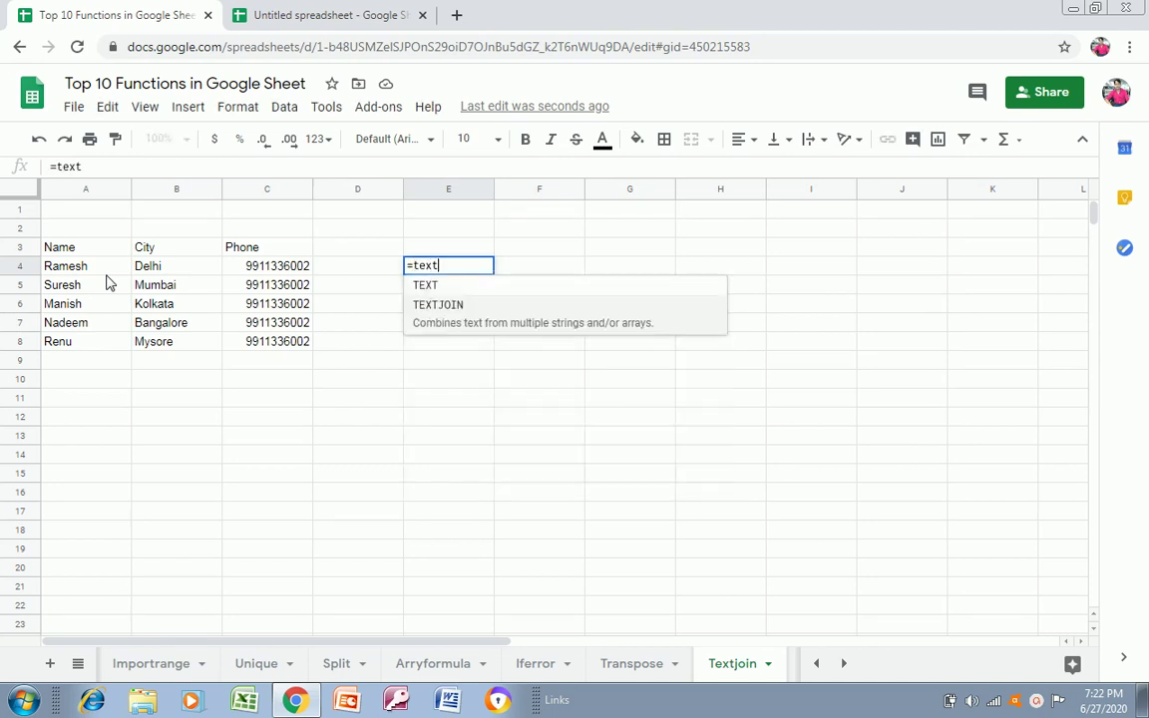
key(Tab)
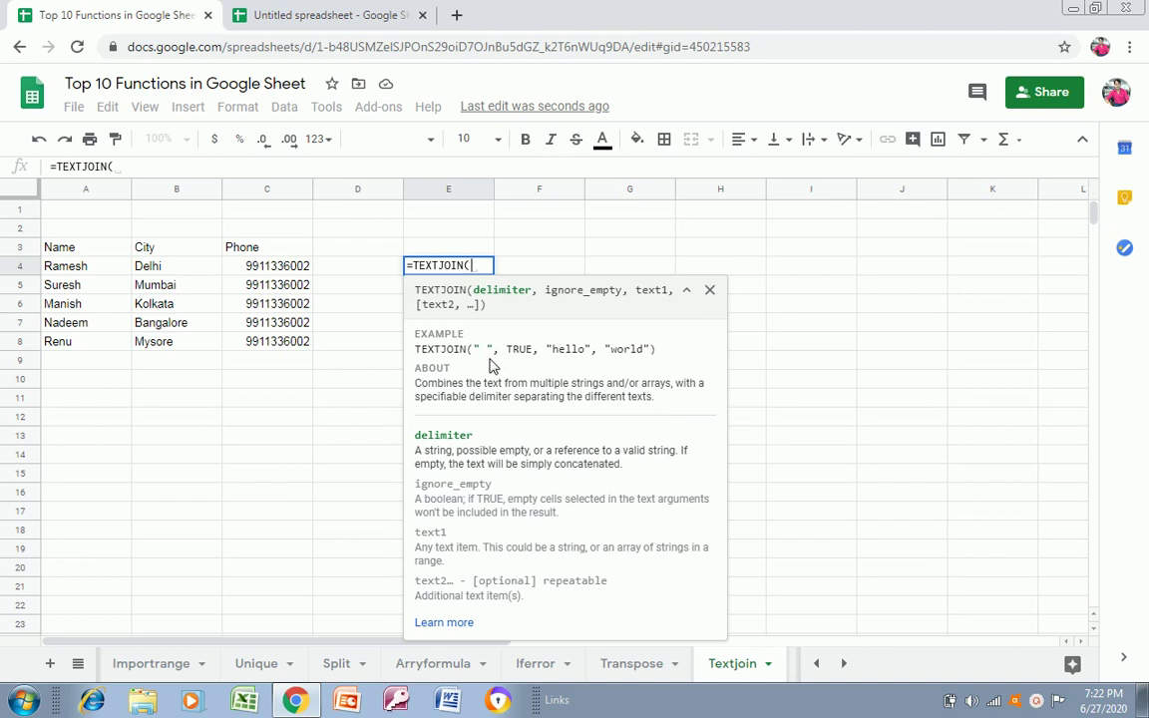
text(" ")
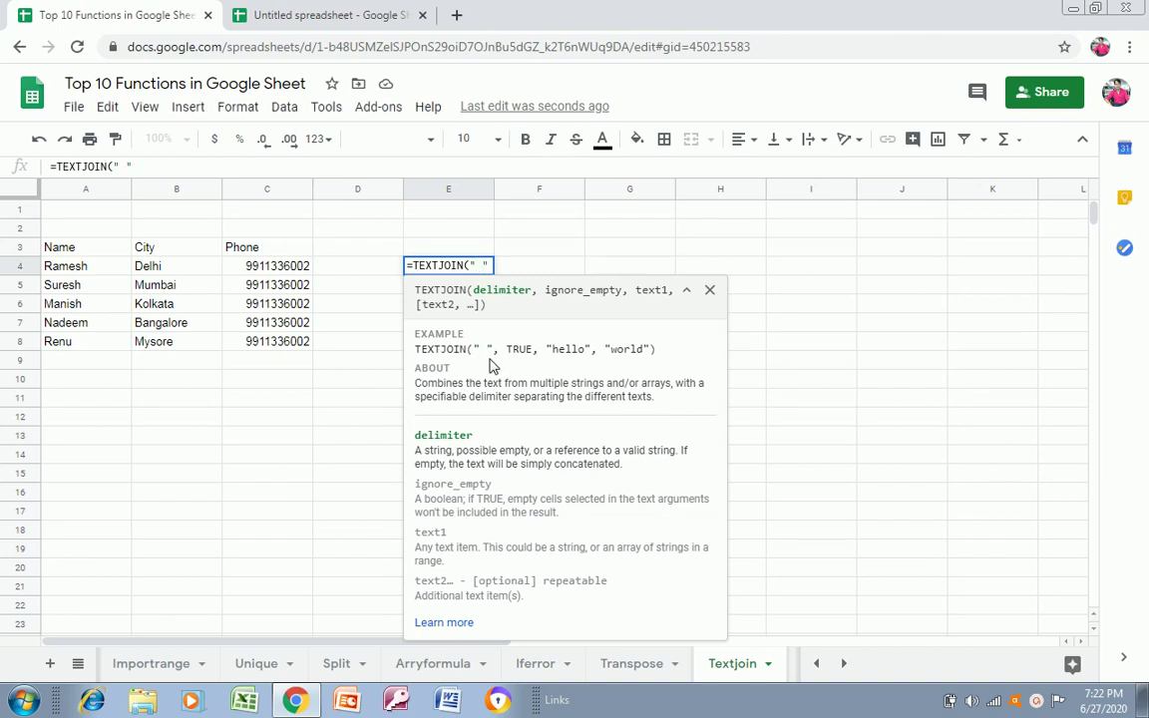
text(,true)
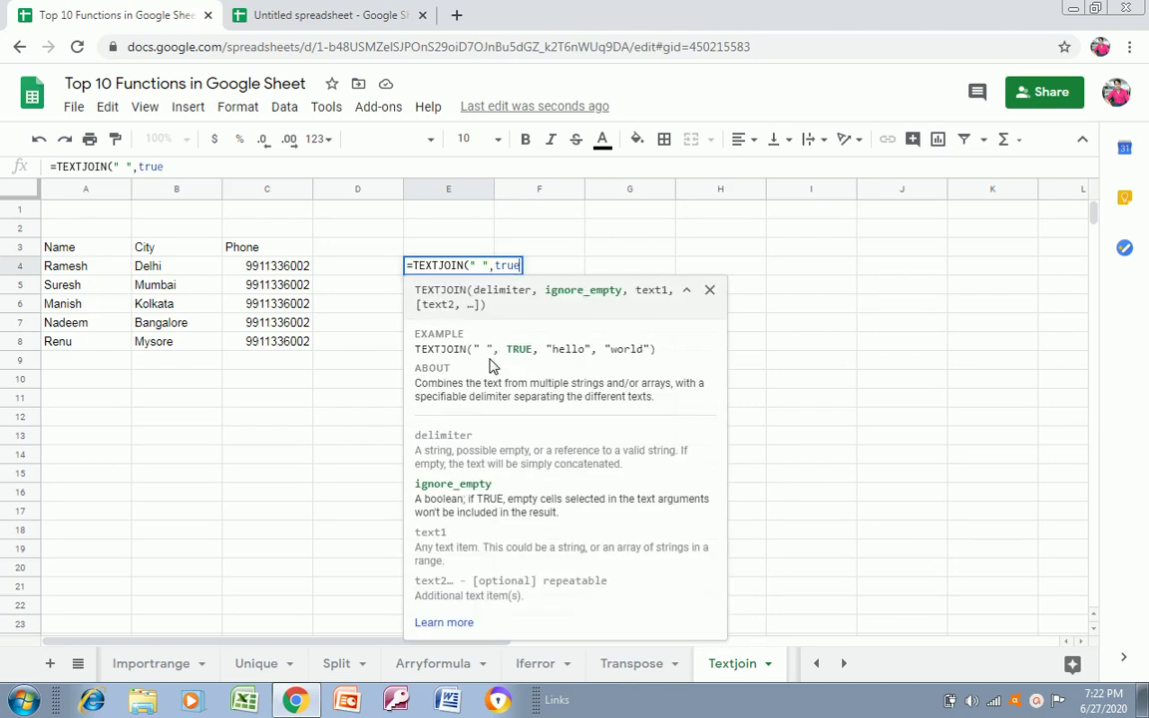
text(,)
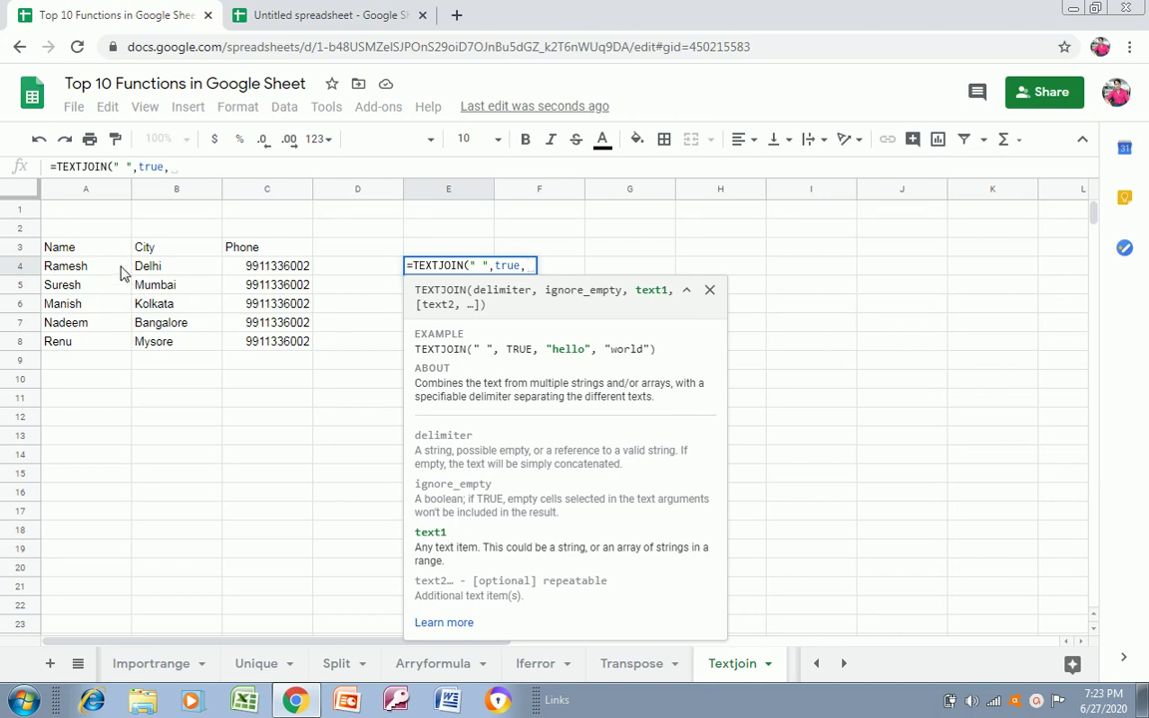
click(77, 269)
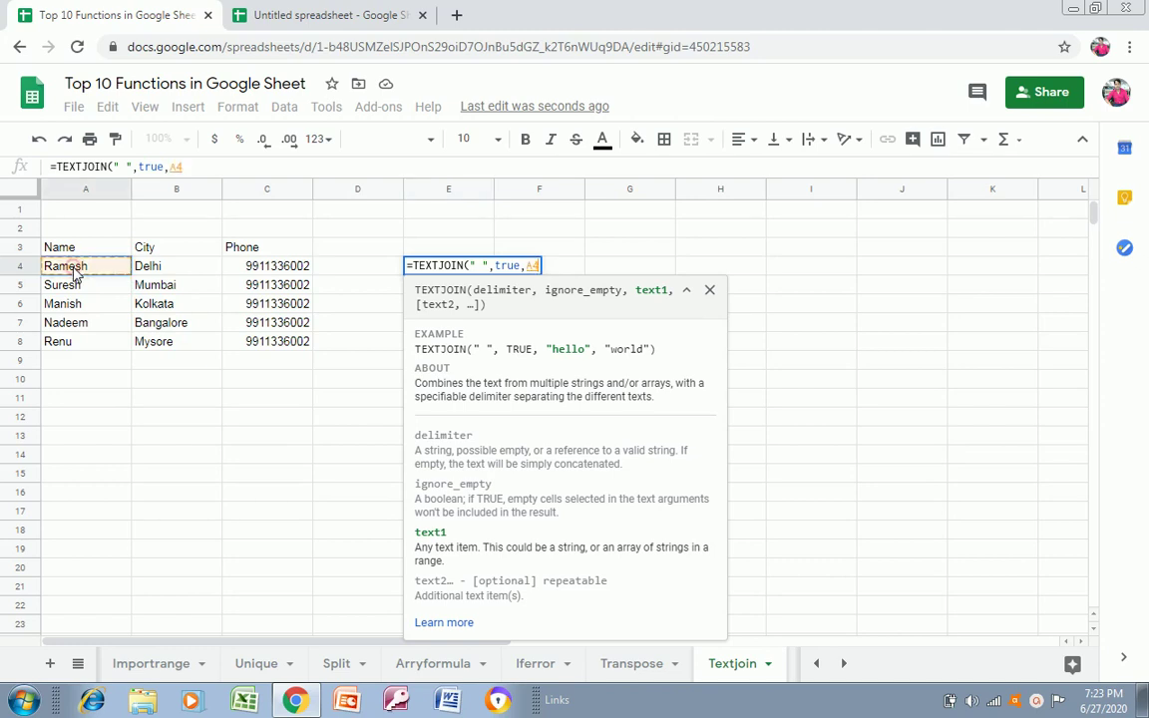
key(shift+Right)
key(shift+Right)
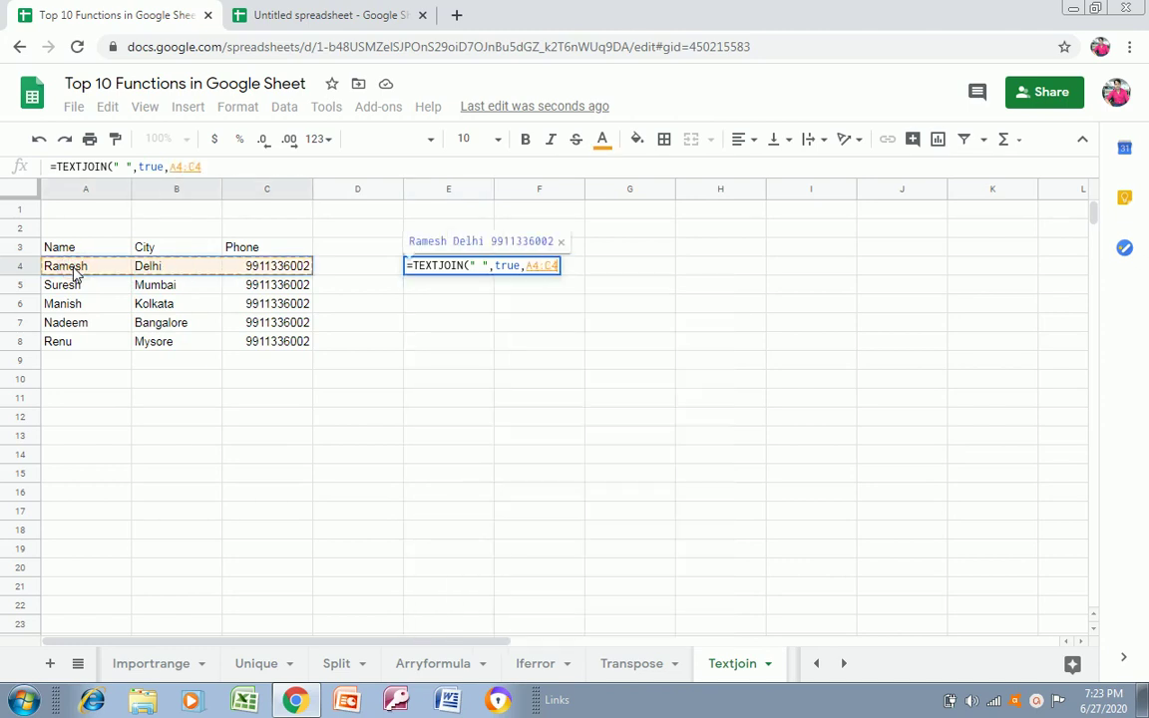
key(Return)
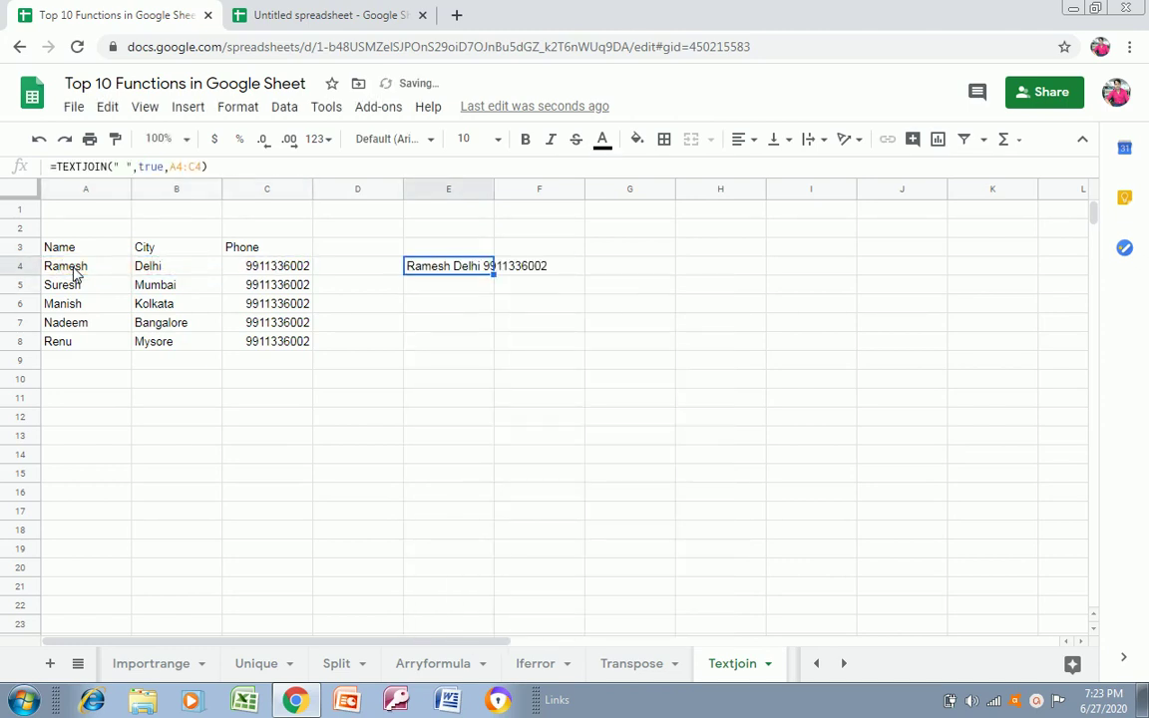
Undo a mistaken IFERROR paste and copy E4's TEXTJOIN formula down E4:E8.
key(shift+Down)
key(shift+Down)
key(shift+Down)
key(shift+Down)
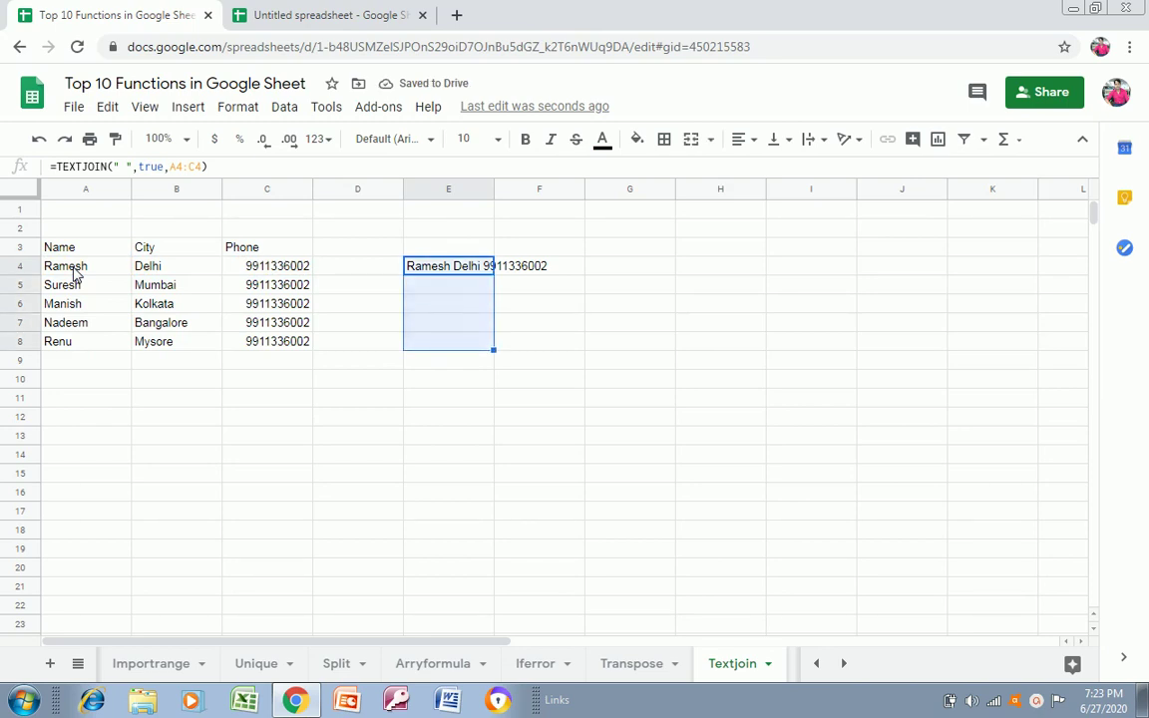
text(=IFERROR(VLOOKUP(A3,#REF!,2,0)))
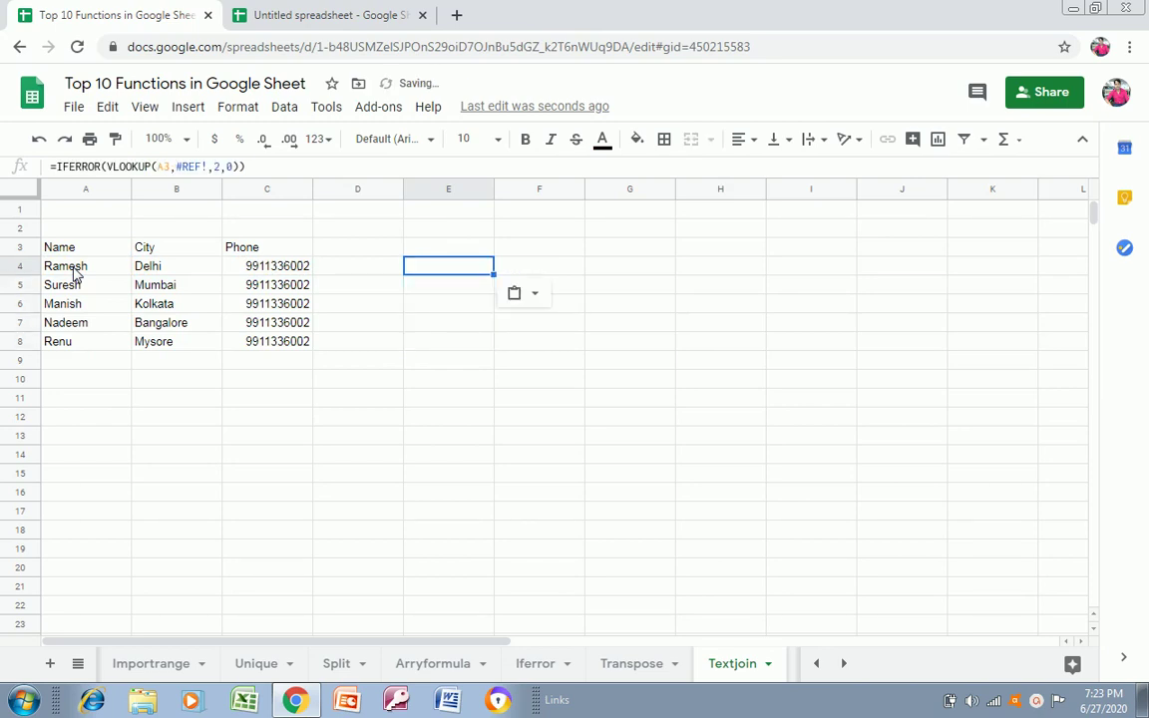
key(ctrl+z)
key(ctrl+z)
key(Down)
key(Up)
key(ctrl+c)
key(shift+Down)
key(shift+Down)
key(shift+Down)
key(shift+Down)
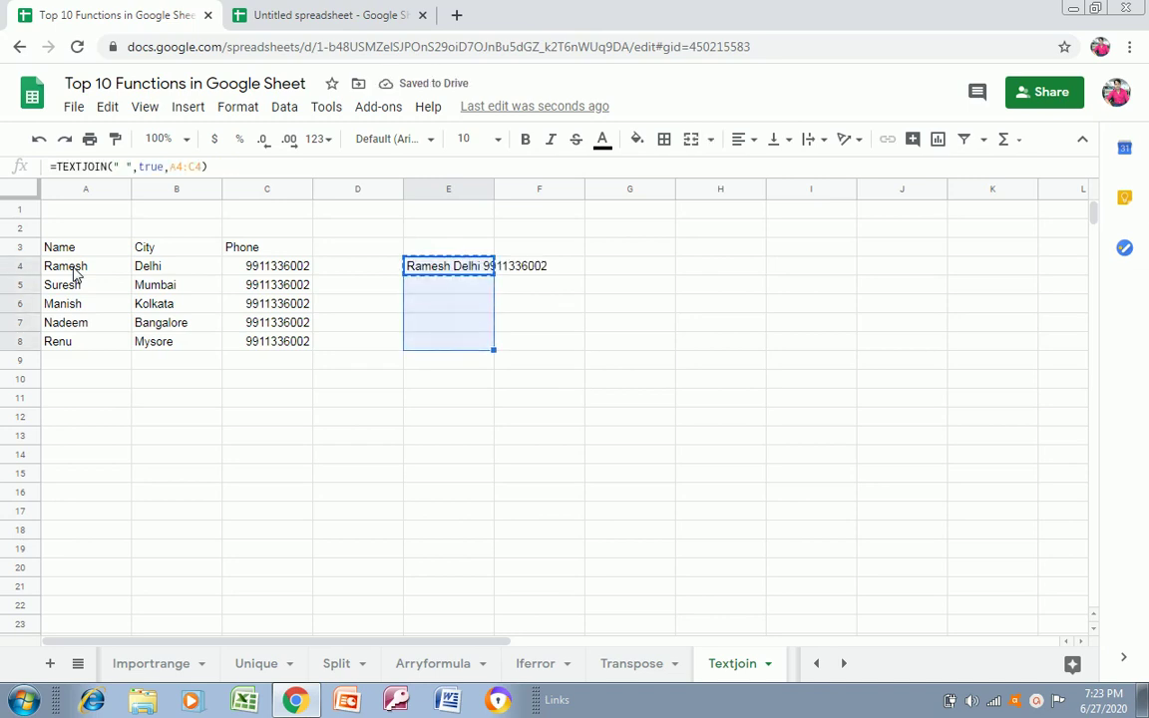
key(ctrl+v)
Reopen E4's formula to edit the space delimiter.
key(Up)
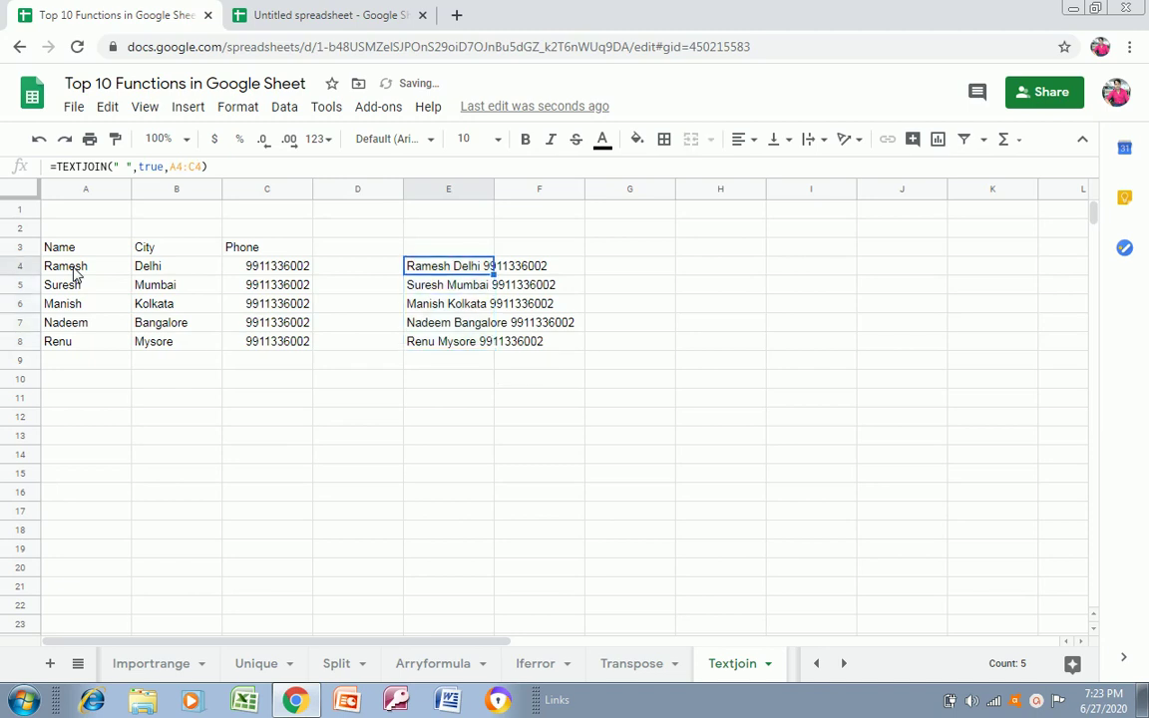
key(Down)
key(F2)
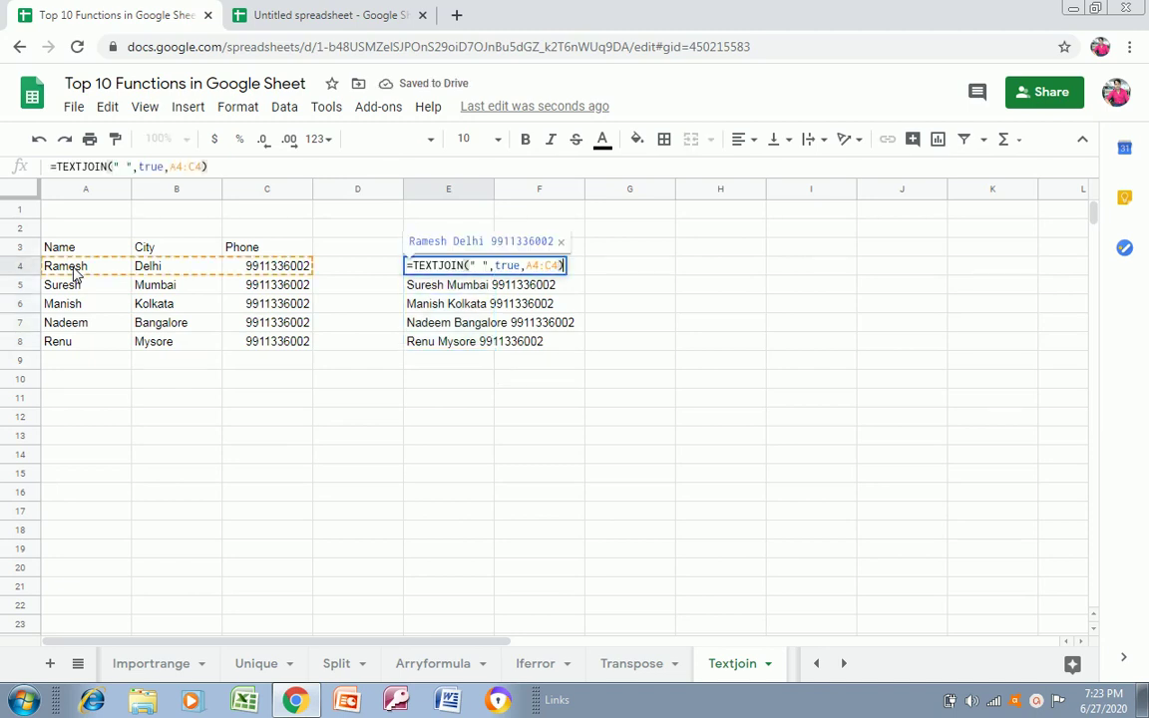
key(Escape)
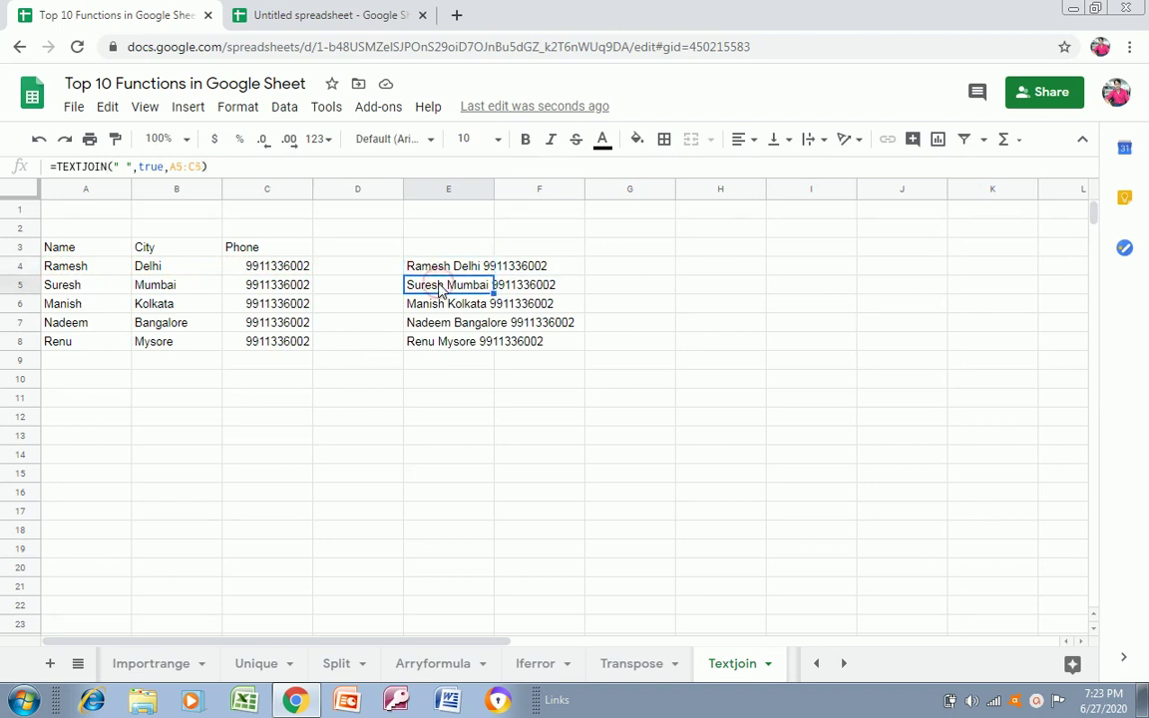
key(F2)
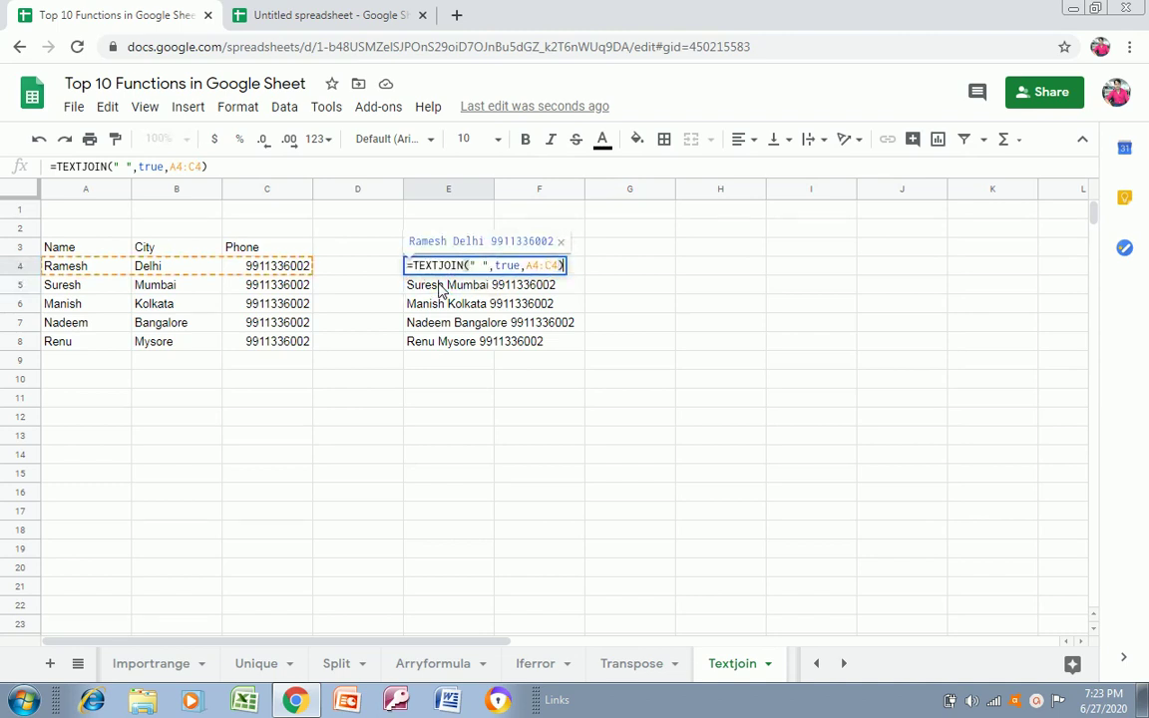
key(Left)
key(Left)
key(Left)
key(Left)
key(Left)
key(Left)
key(Left)
key(Left)
key(Left)
Change E4's delimiter to ", " and copy the formula down E4:E8.
key(Right)
text(,)
key(Return)
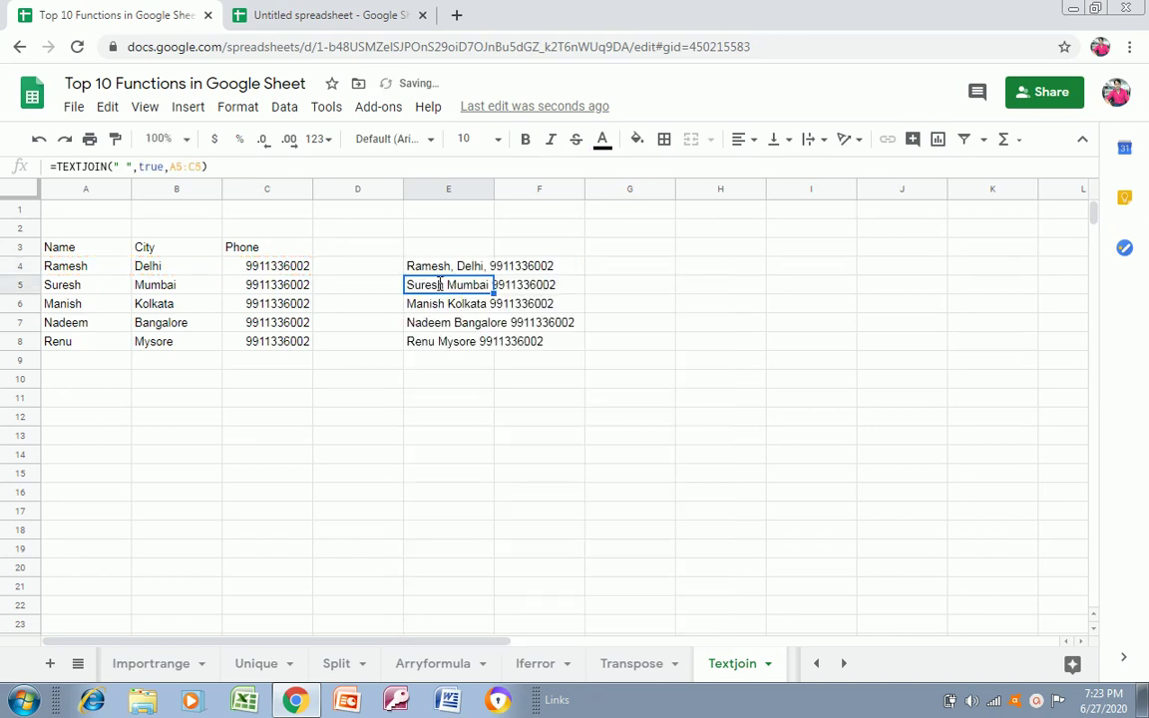
key(Up)
key(Down)
key(Up)
key(shift+Down)
key(shift+Down)
key(shift+Down)
key(shift+Down)
key(ctrl+c)
key(ctrl+v)
Review the comma-joined results in column E, then return to the Name column.
key(Down)
key(Down)
key(Down)
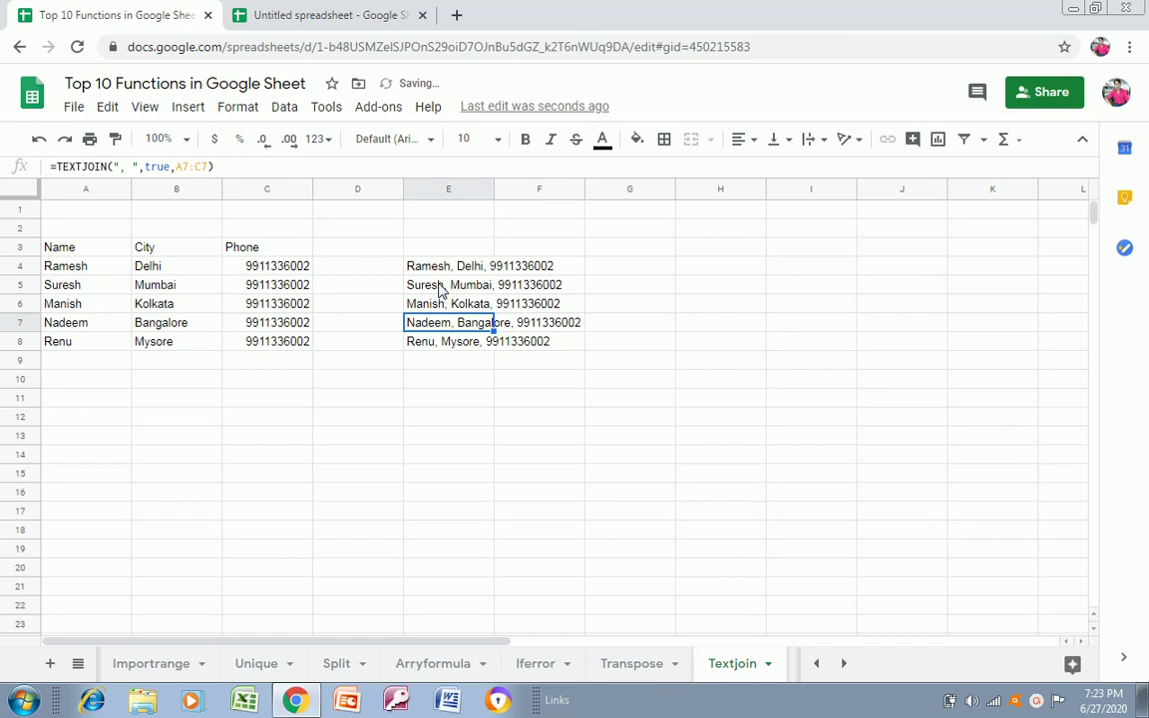
key(Down)
key(Down)
key(Up)
key(Up)
key(Up)
key(Up)
key(Up)
key(Down)
key(Left)
key(Left)
key(Left)
key(Left)
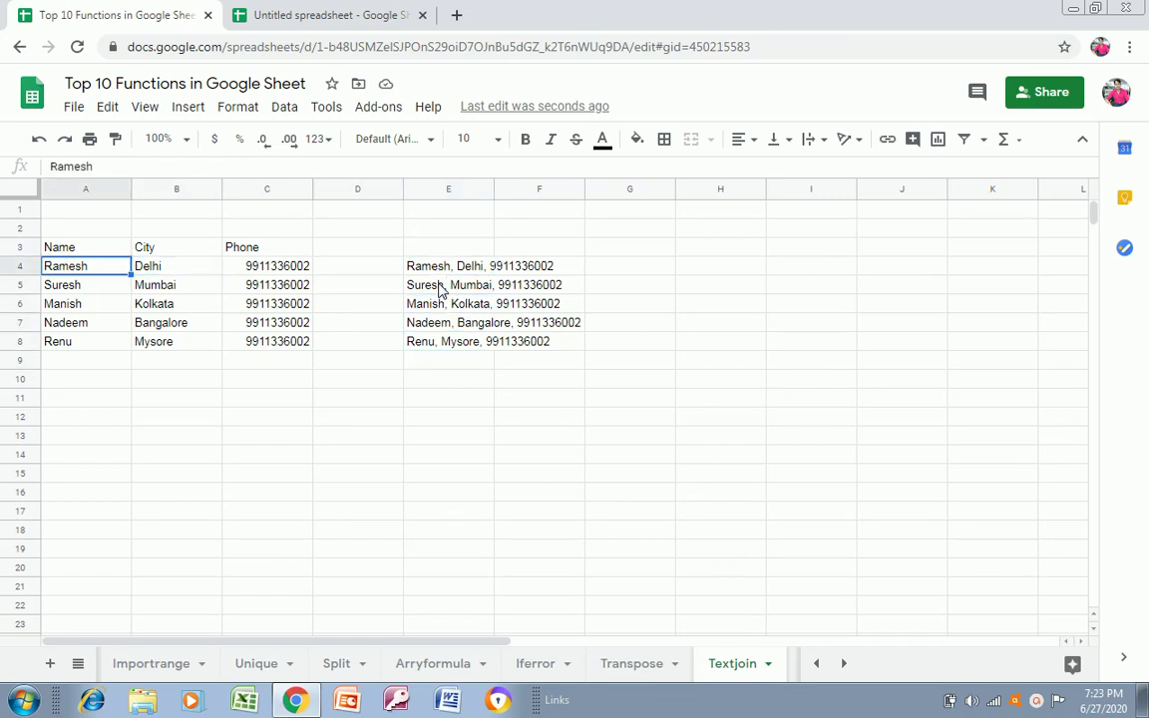
key(Up)
key(Up)
key(Up)
key(Down)
key(Down)
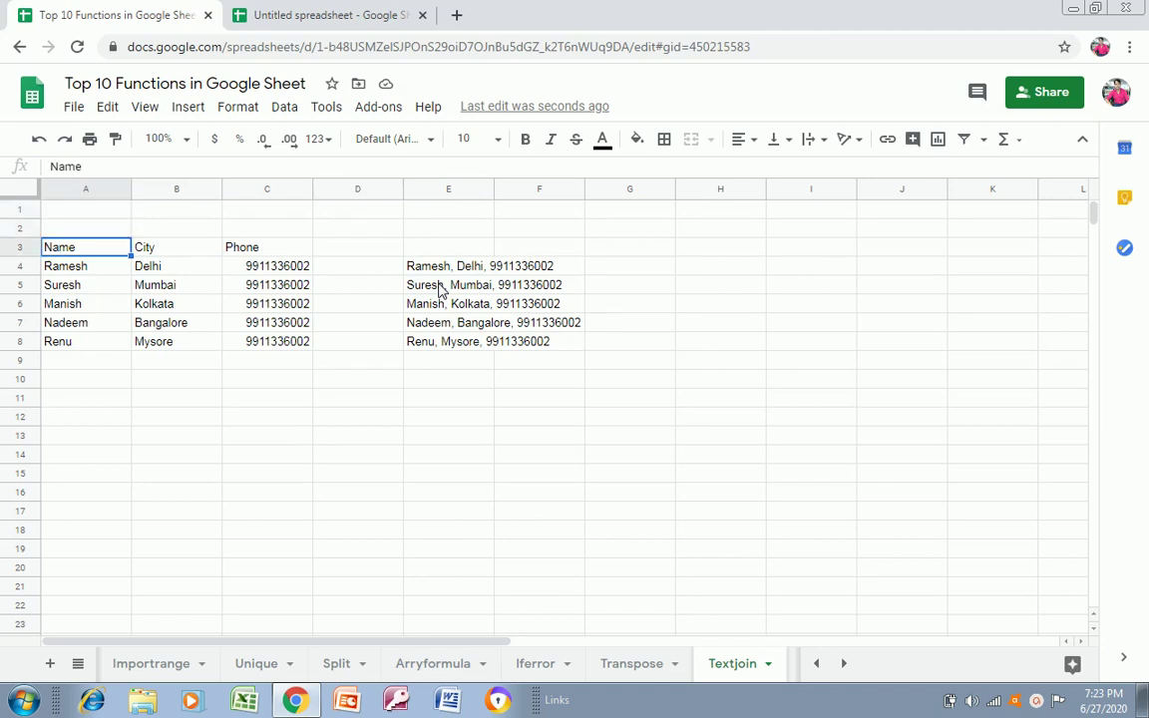
key(Down)
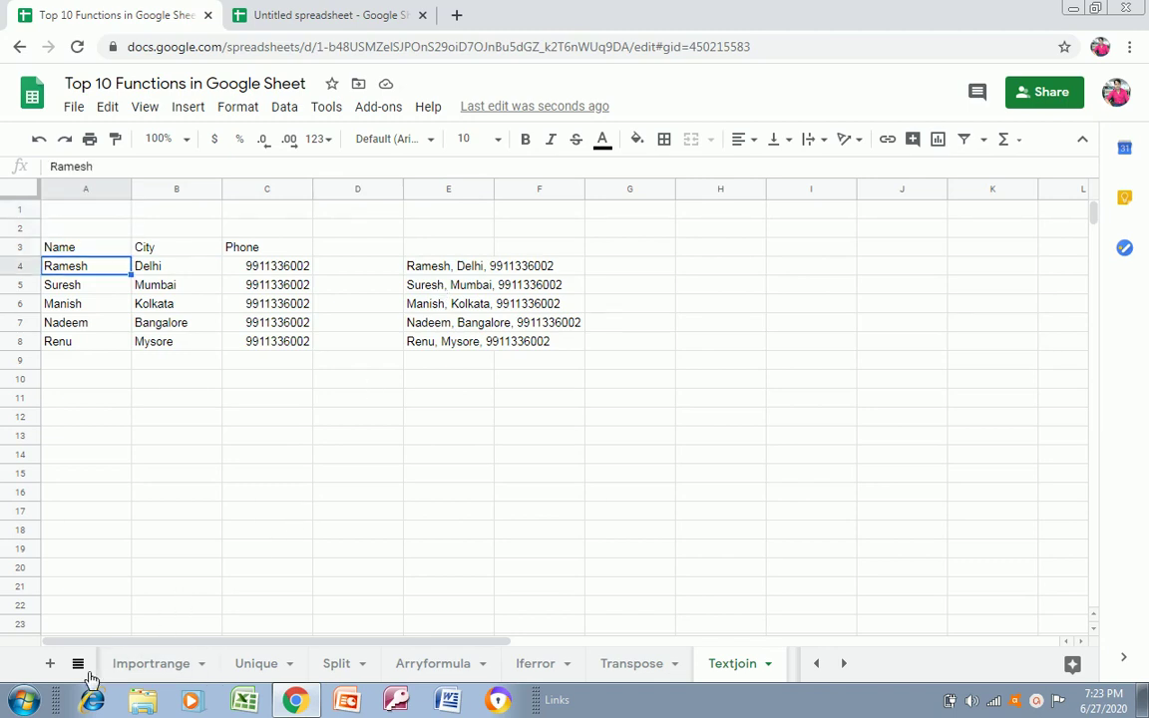
On the Isformula sheet, enter 12 in A6 and 13 in B6.
click(78, 663)
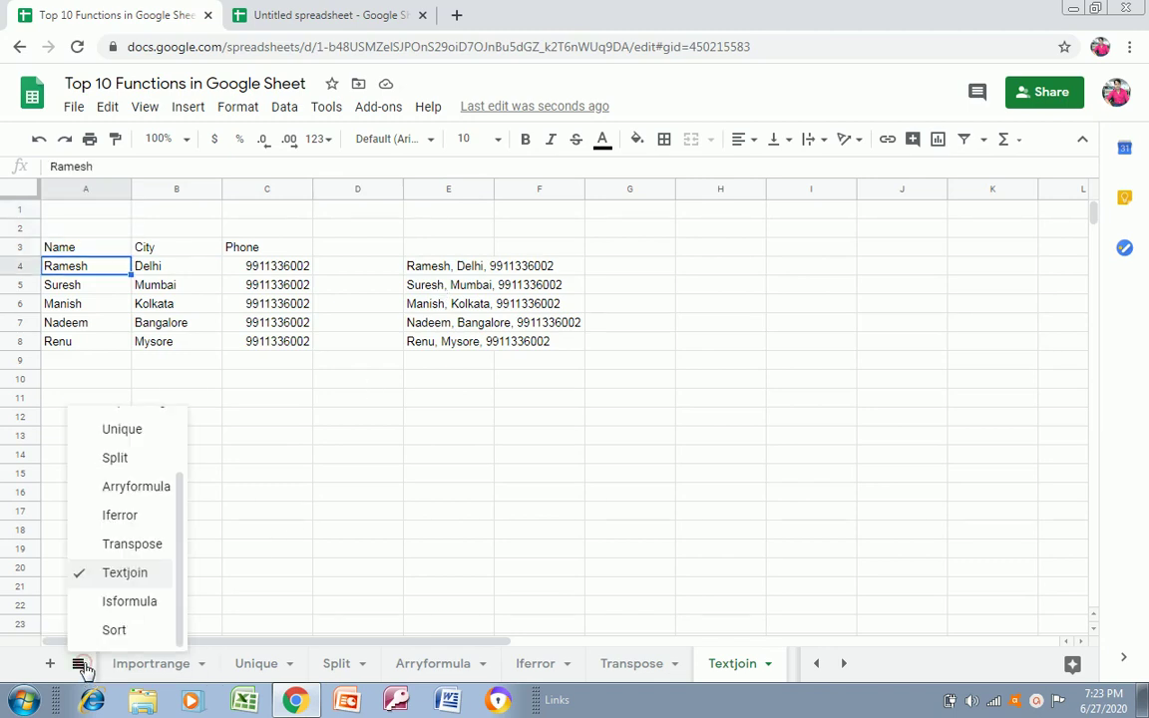
click(153, 601)
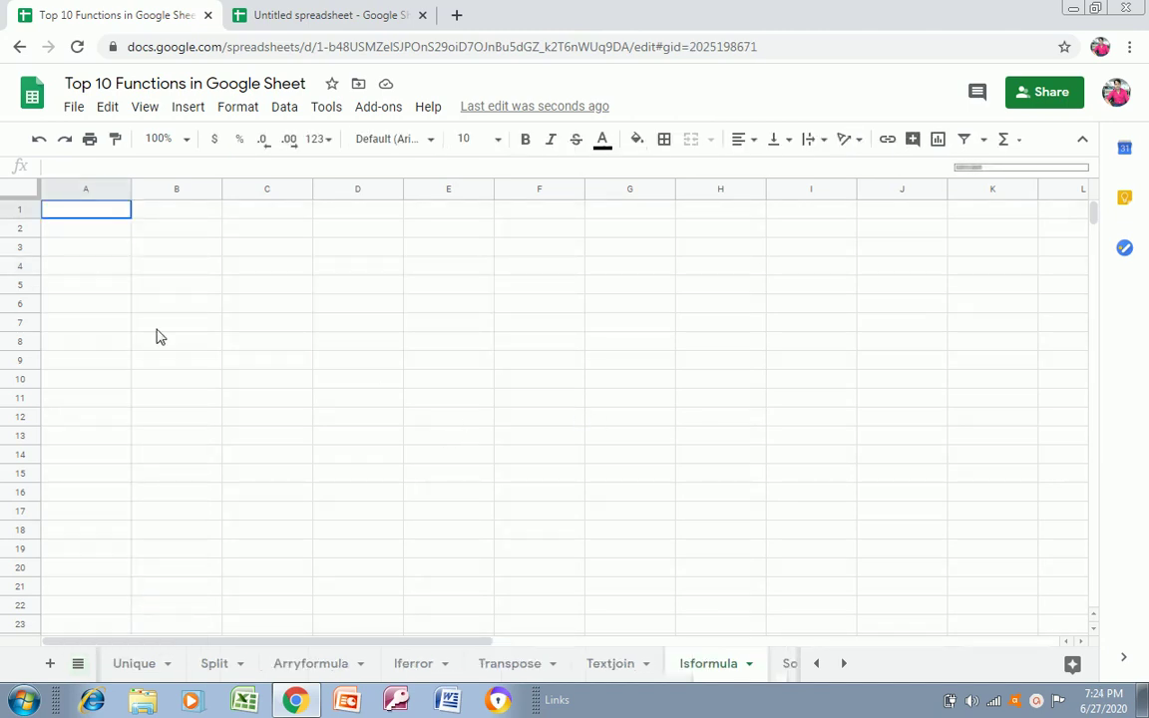
click(91, 310)
text(12)
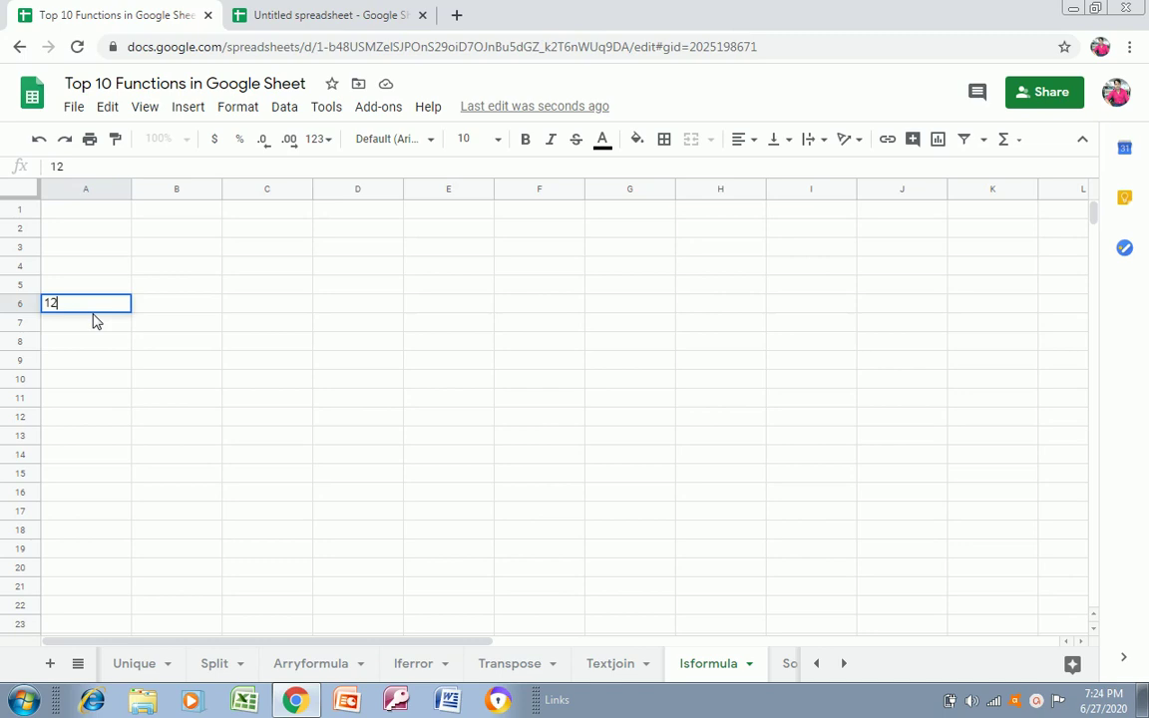
key(Tab)
text(13)
key(Tab)
Enter the sum formula =A6+B6 in C6.
text(=)
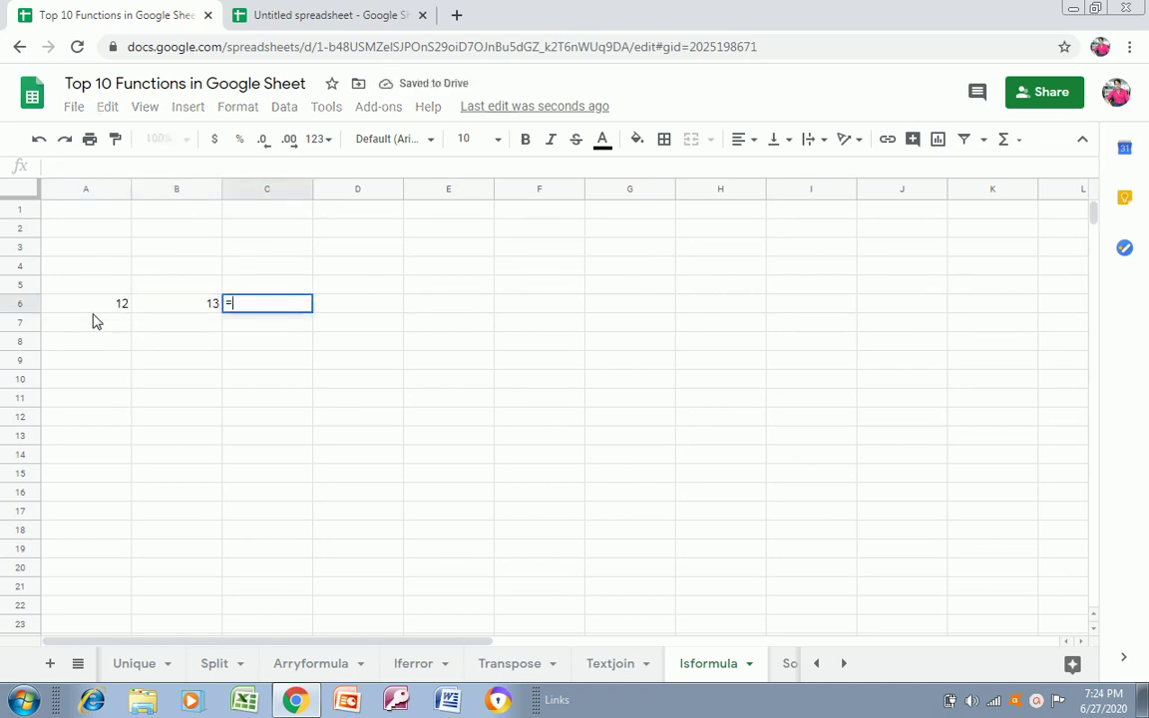
click(93, 312)
text(+)
click(93, 313)
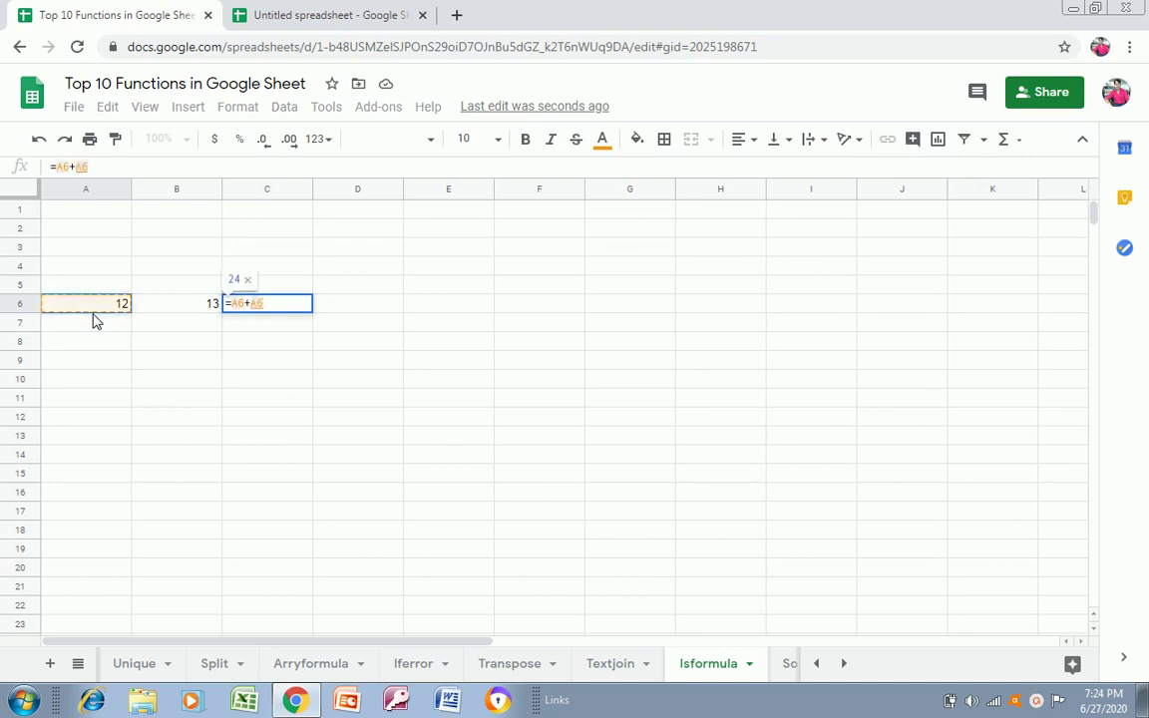
key(Right)
key(Return)
Copy the 12 and 13 pair from A6:B6 into rows 7 to 12.
key(Left)
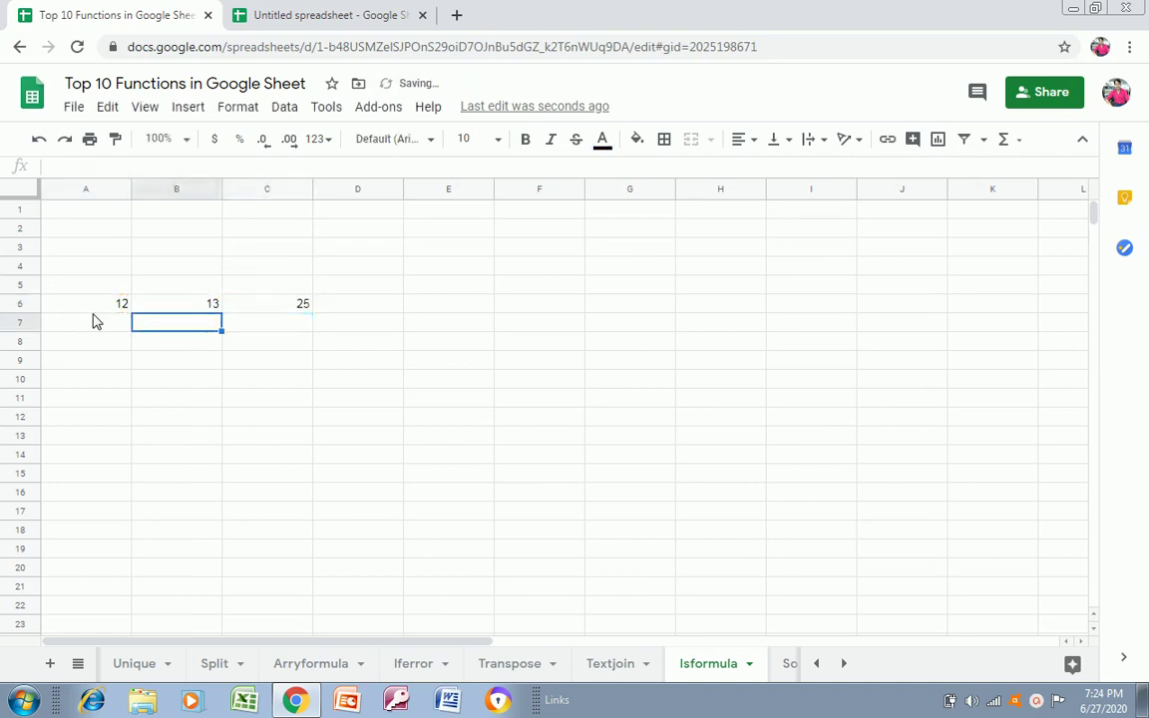
key(Up)
click(90, 307)
key(shift+Right)
key(ctrl+c)
key(shift+Down)
key(shift+Down)
key(shift+Down)
key(shift+Down)
key(shift+Down)
key(shift+Down)
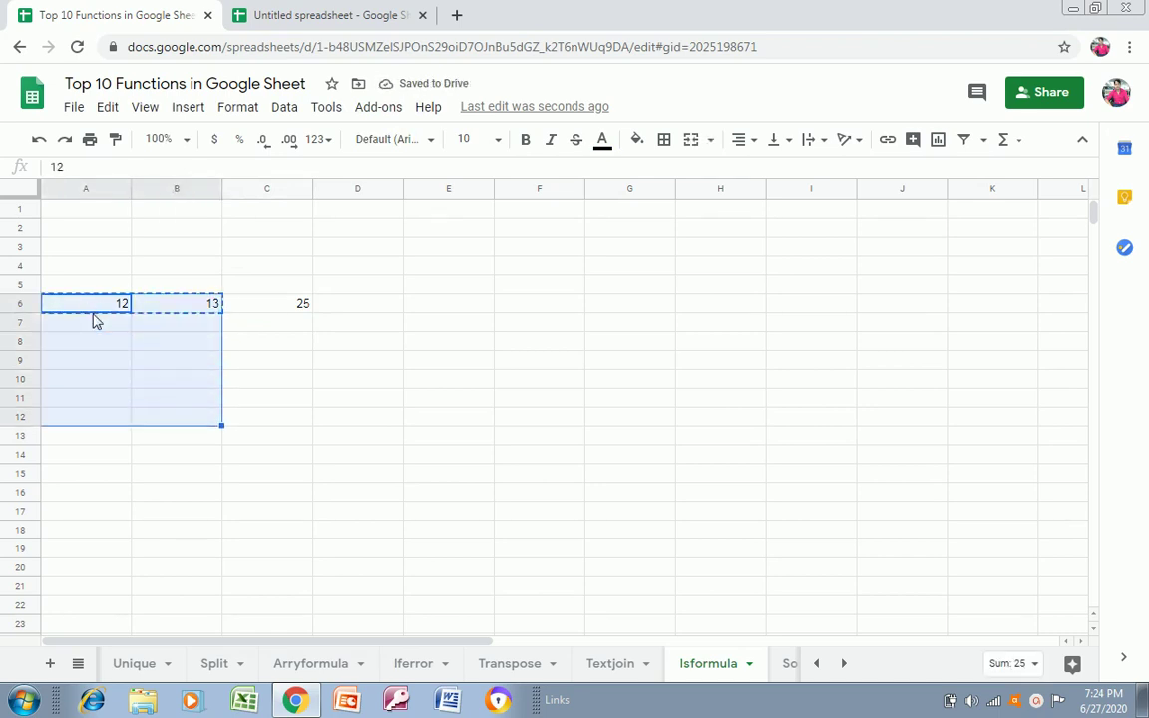
key(ctrl+v)
key(Down)
key(Right)
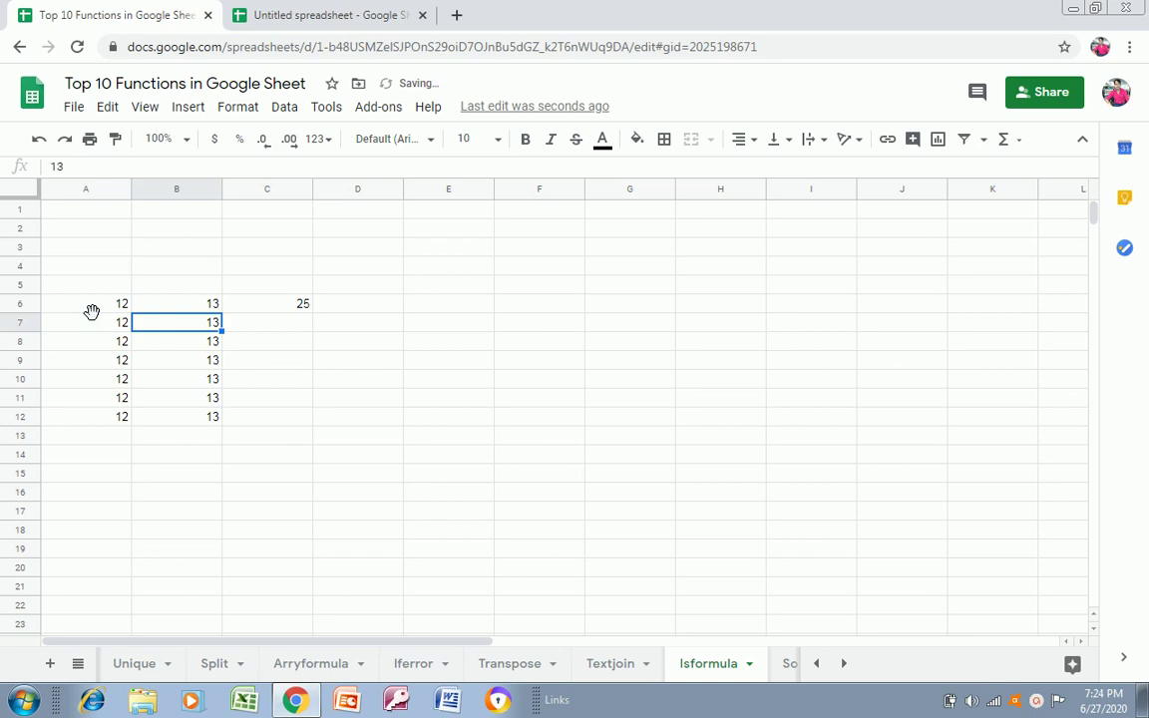
key(Right)
key(Right)
Copy C6's sum formula down C6:C12 and check the 25 results.
key(Left)
key(Up)
key(ctrl+c)
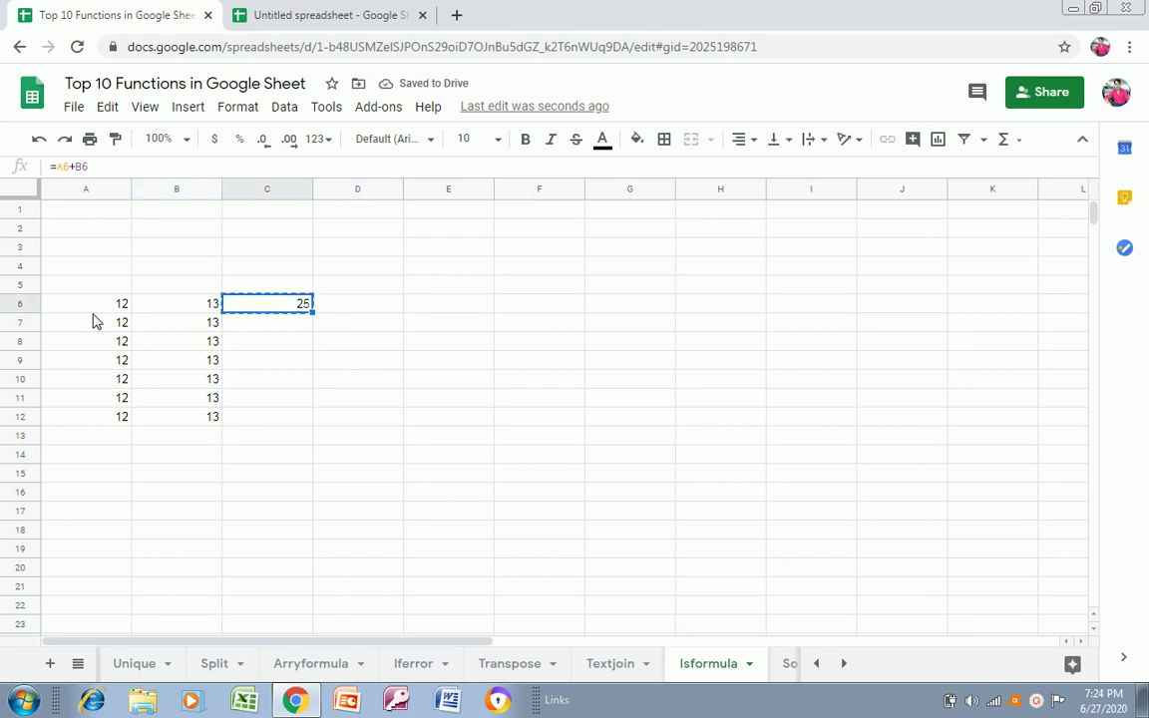
key(shift+Down)
key(shift+Down)
key(shift+Down)
key(shift+Down)
key(shift+Down)
key(shift+Down)
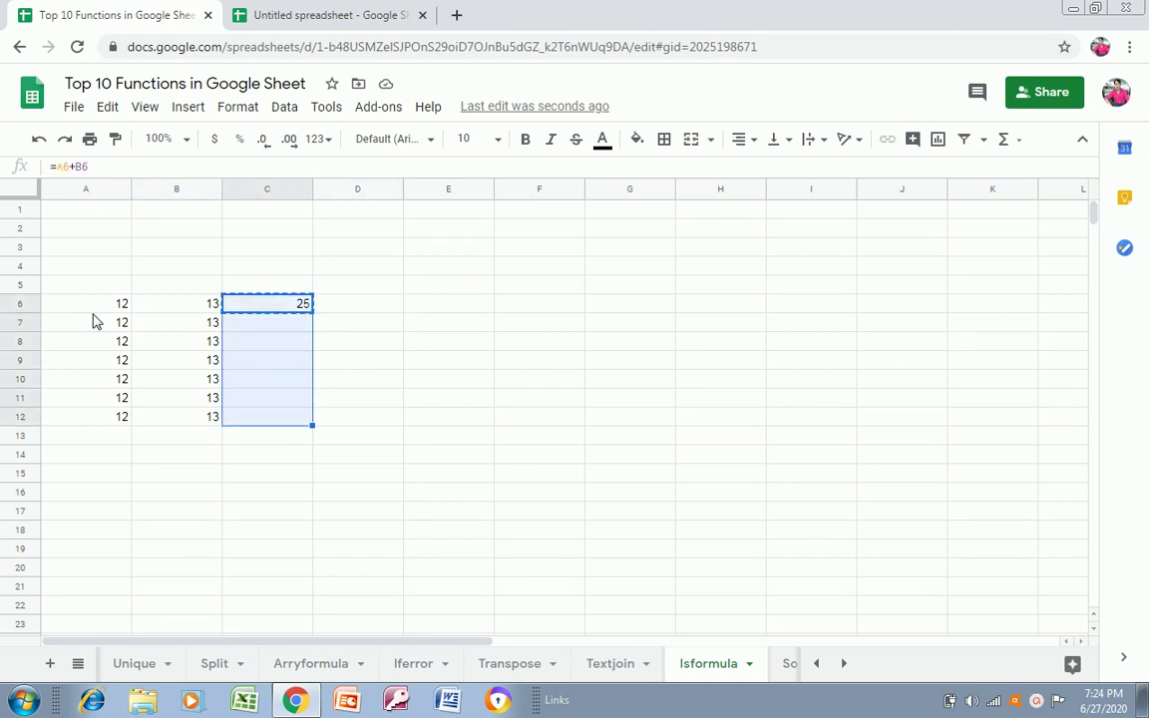
key(ctrl+v)
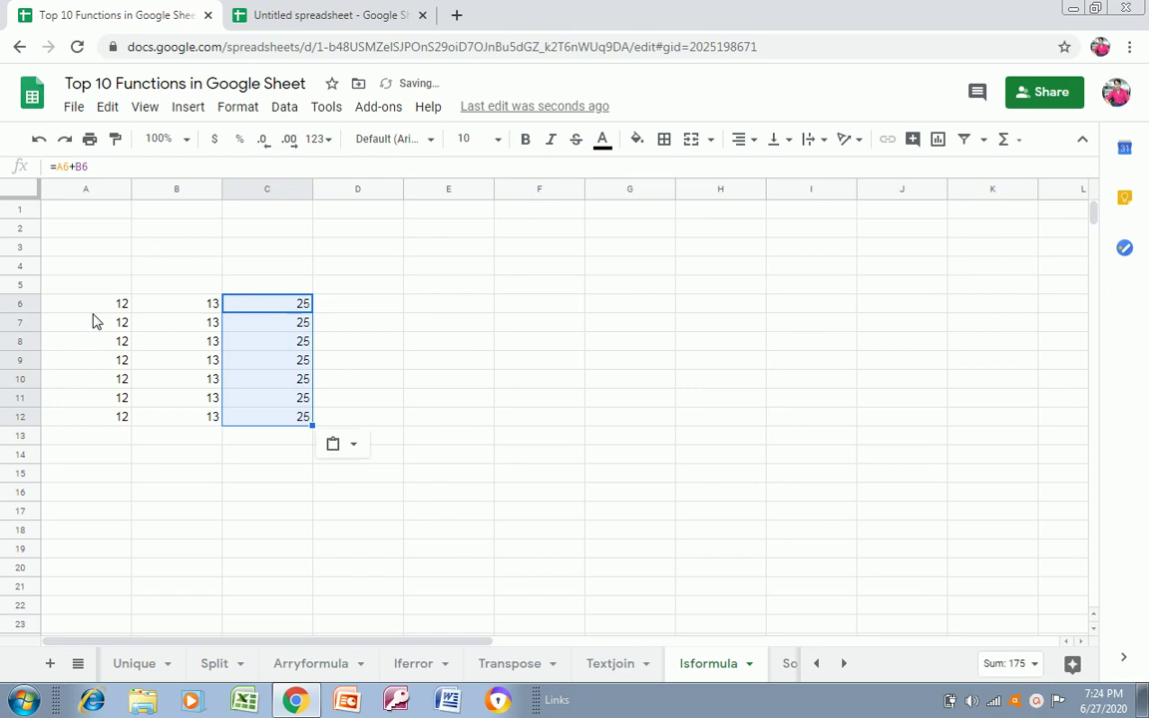
key(Down)
key(Down)
key(Down)
key(Left)
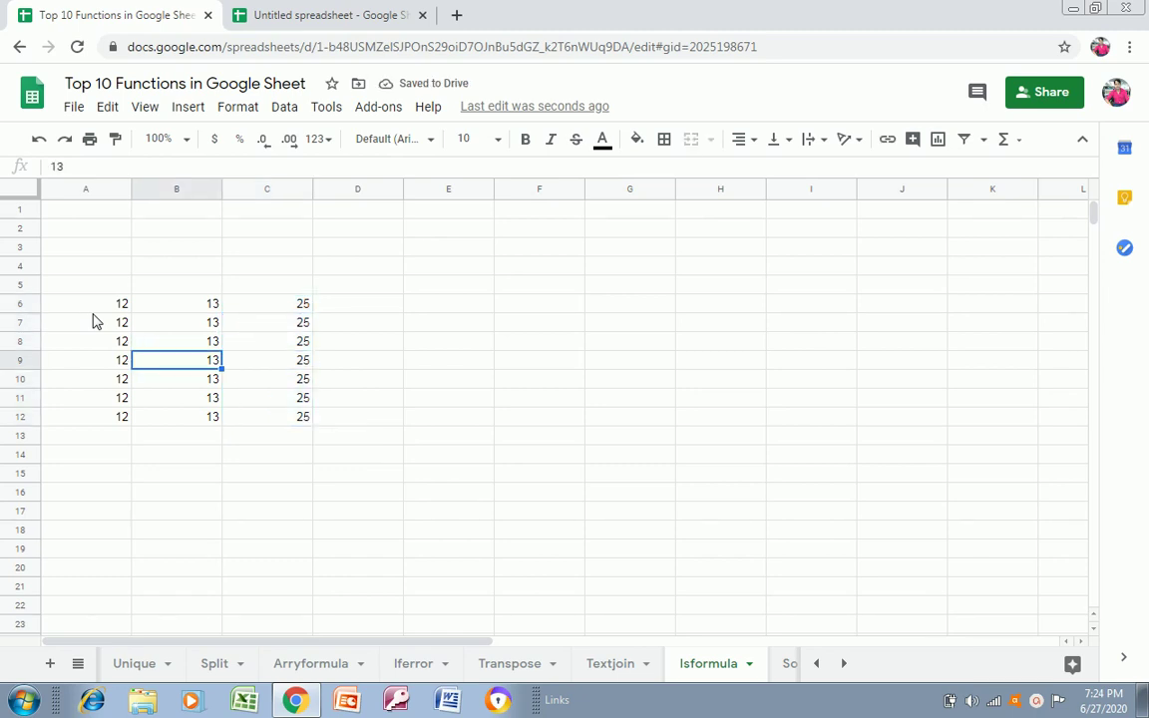
key(Left)
Clear the sum formulas from C9 and C10 on the Isformula tab.
key(Right)
key(Right)
key(shift+Down)
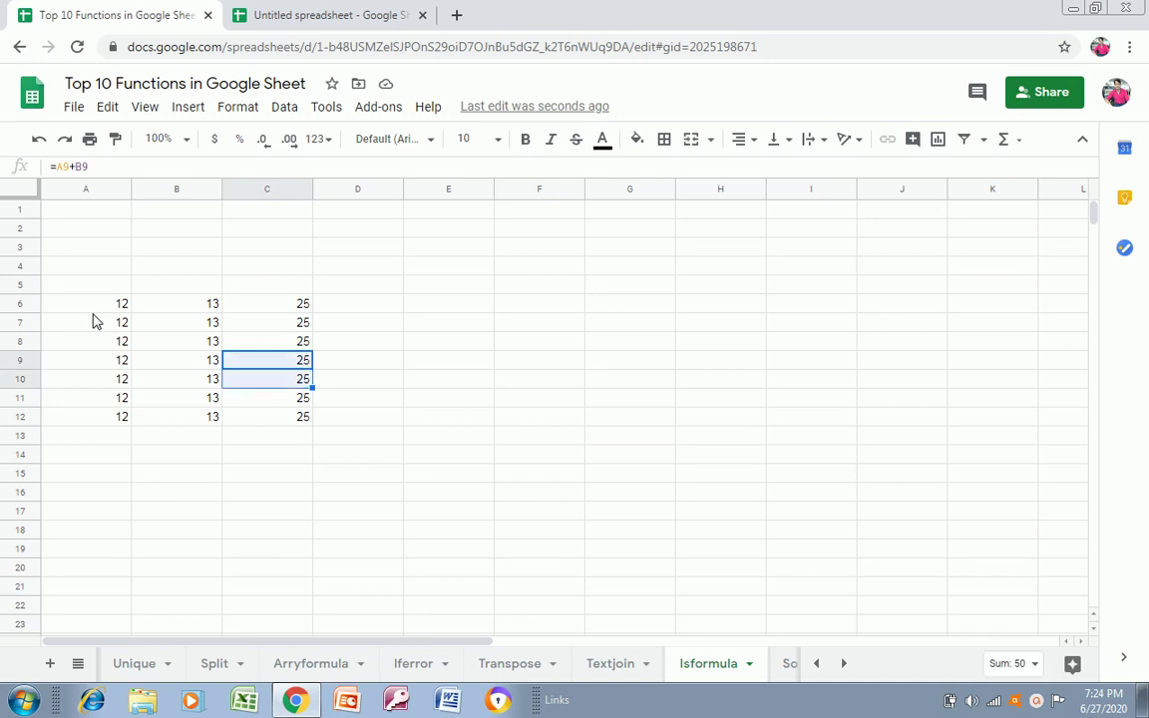
key(Delete)
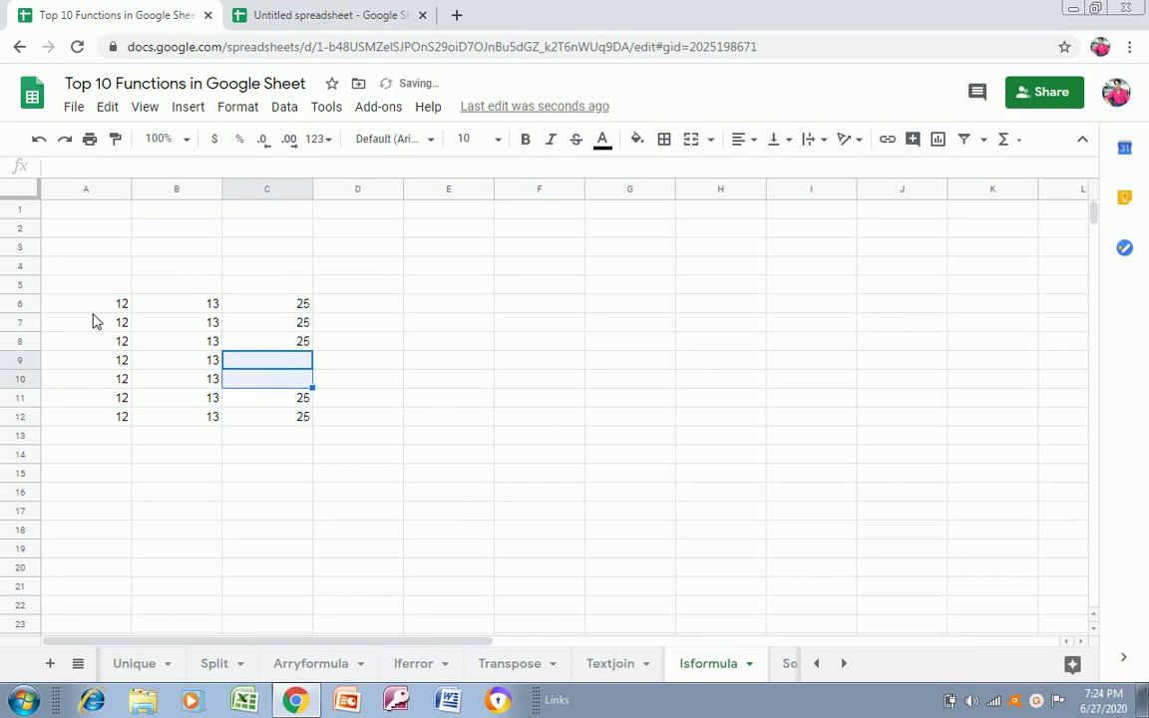
key(Down)
key(Down)
key(Up)
key(Up)
key(Up)
key(Up)
key(Up)
key(Up)
key(Down)
key(Down)
Compare the values along row 6, then start an =ISFORMULA formula in E6.
key(Left)
key(Right)
key(Left)
key(Left)
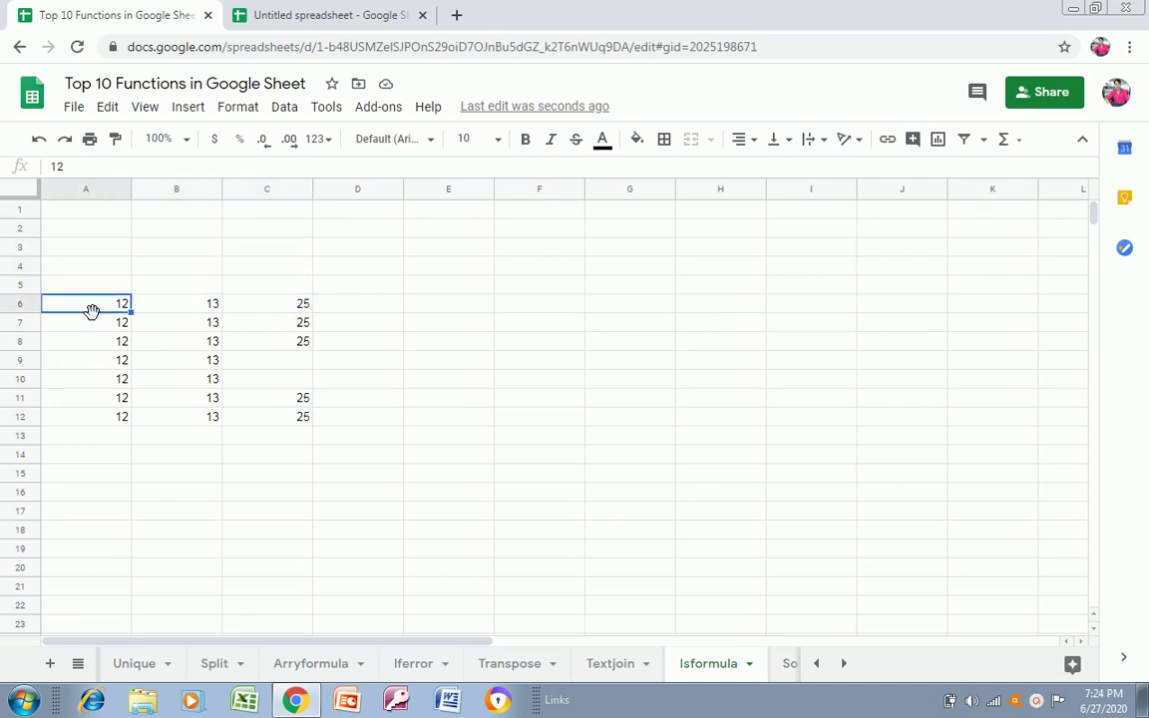
key(Right)
key(Right)
key(Left)
key(Left)
key(Right)
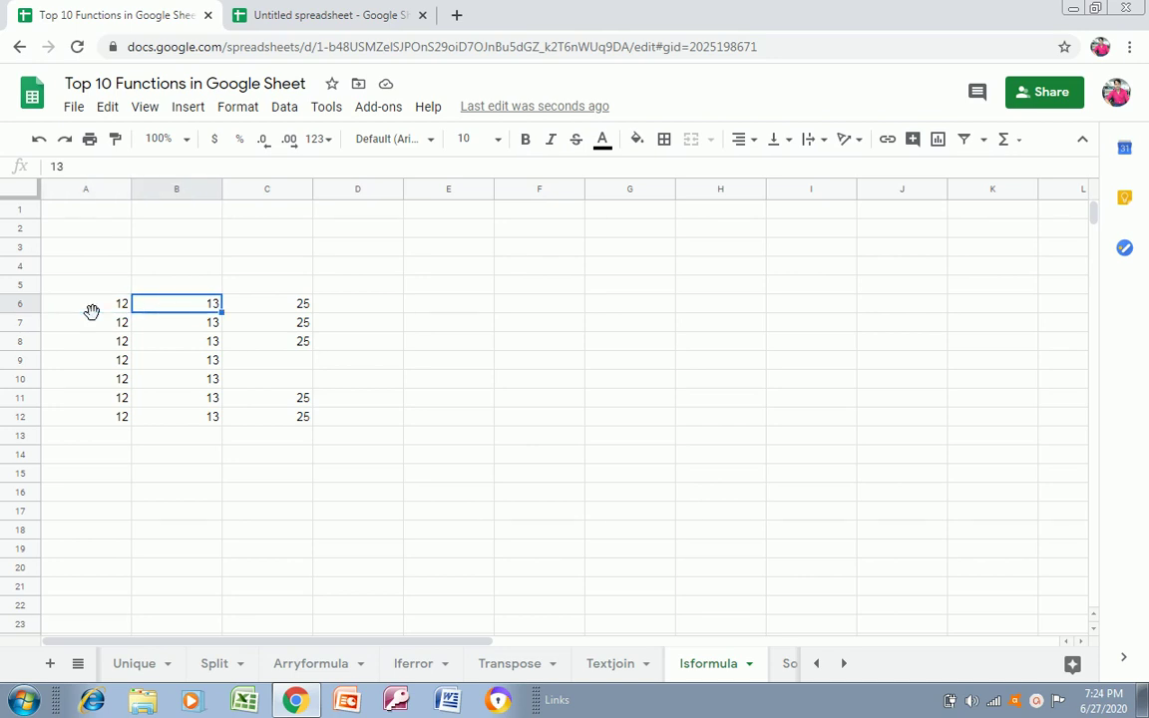
key(Left)
key(Right)
key(Right)
key(Left)
key(Down)
key(Down)
key(Down)
key(Right)
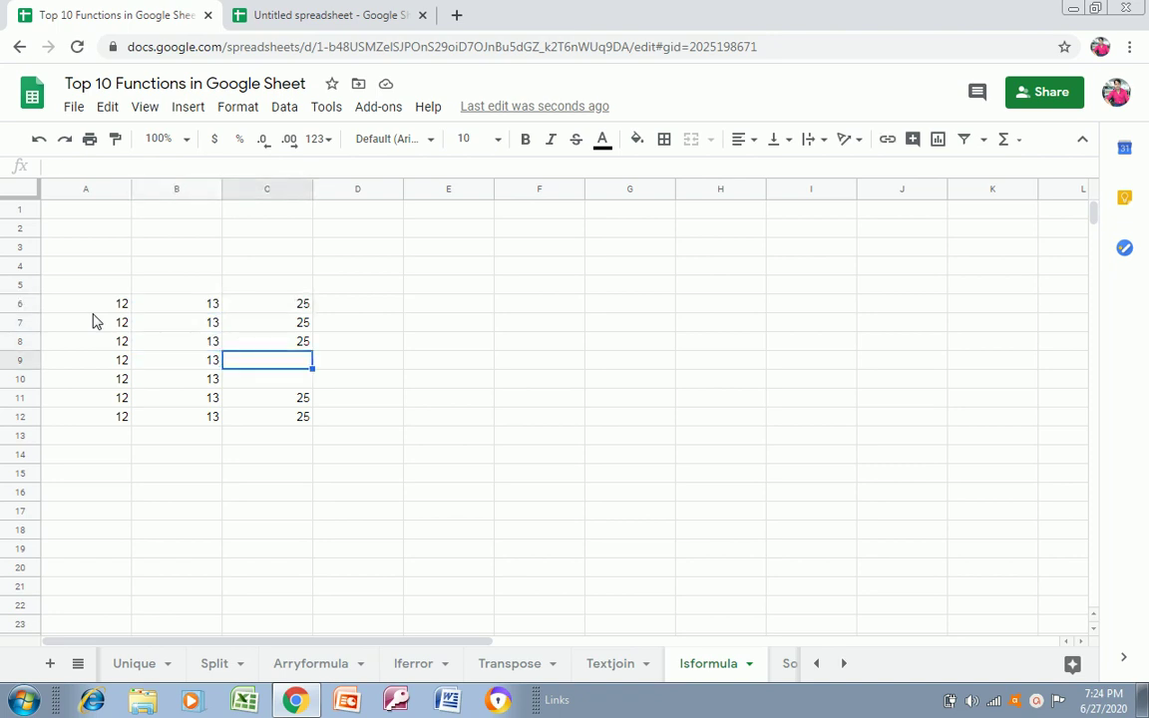
key(Up)
key(Up)
key(Up)
key(Right)
key(Right)
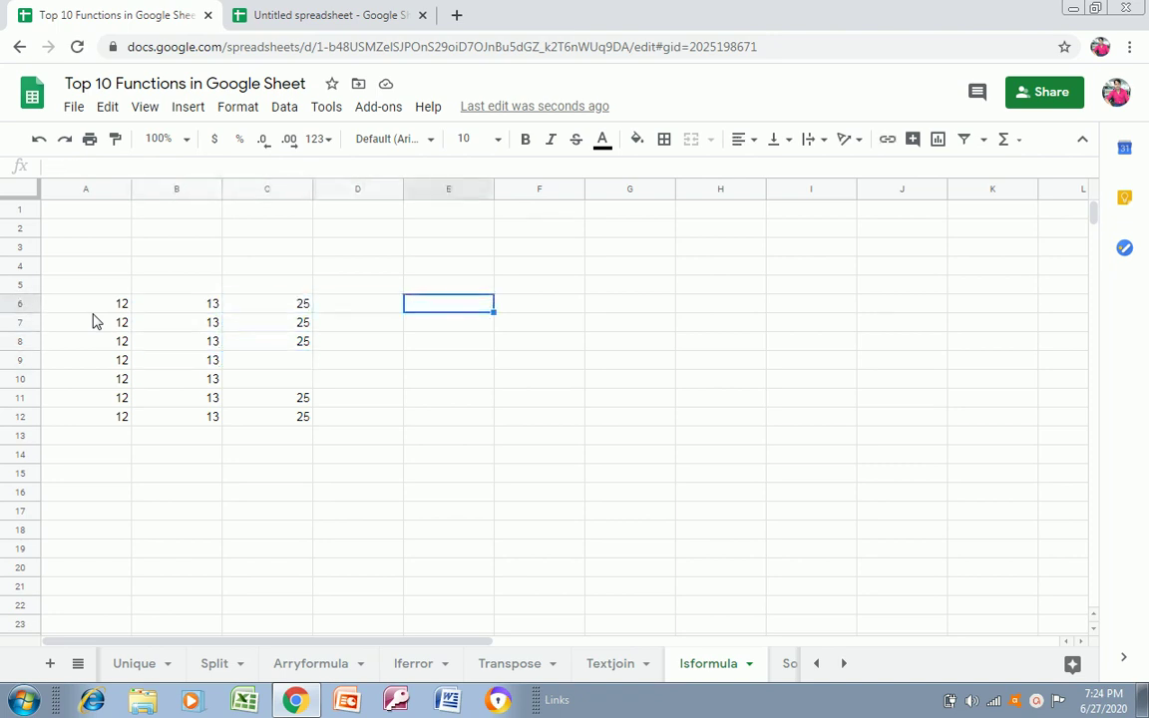
text(=isf)
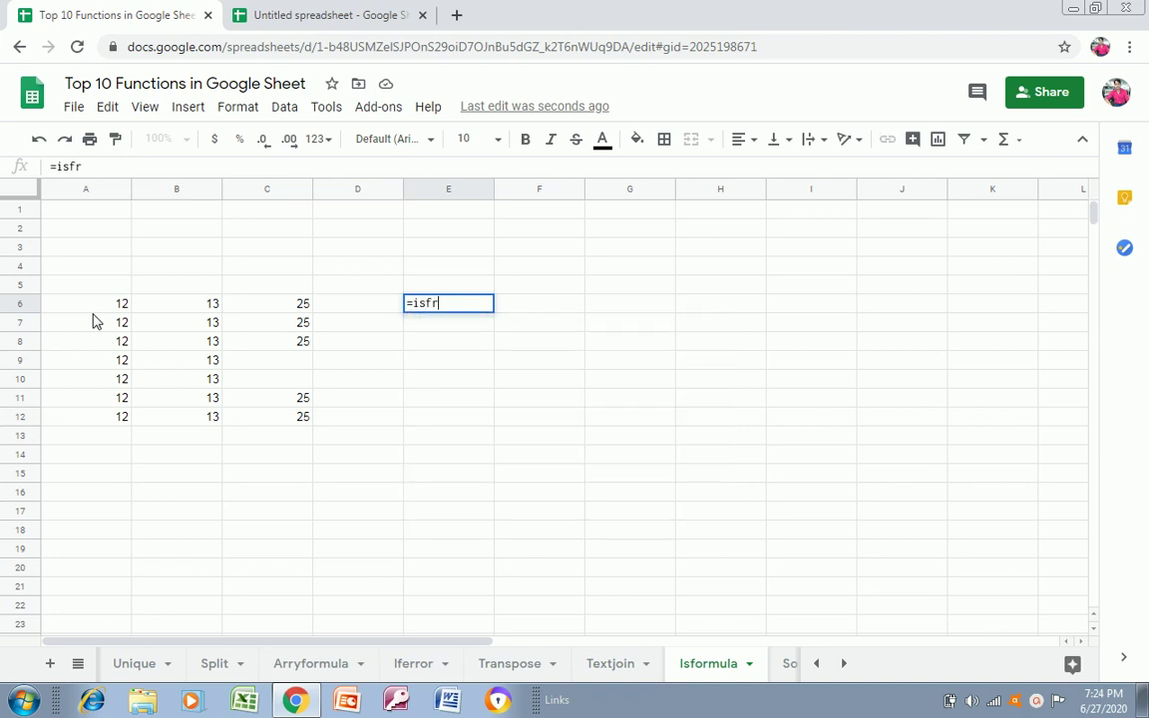
Enter =ISFORMULA(C6:C12) in E6.
key(Tab)
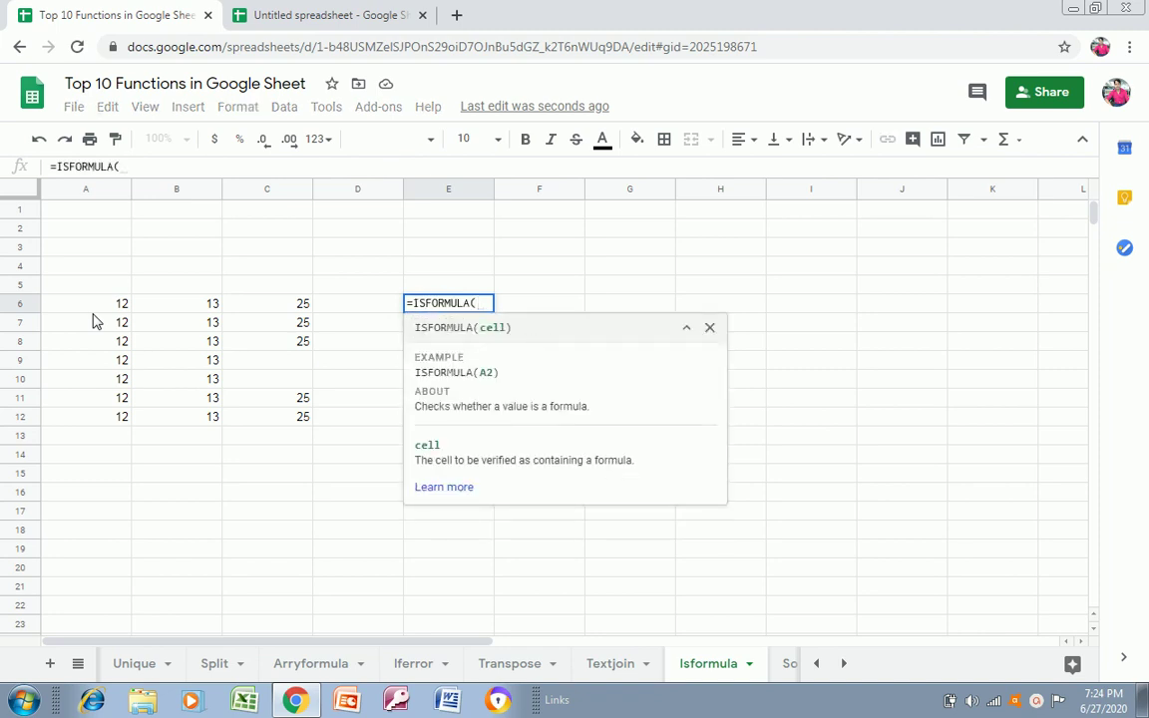
key(Left)
key(Left)
key(Left)
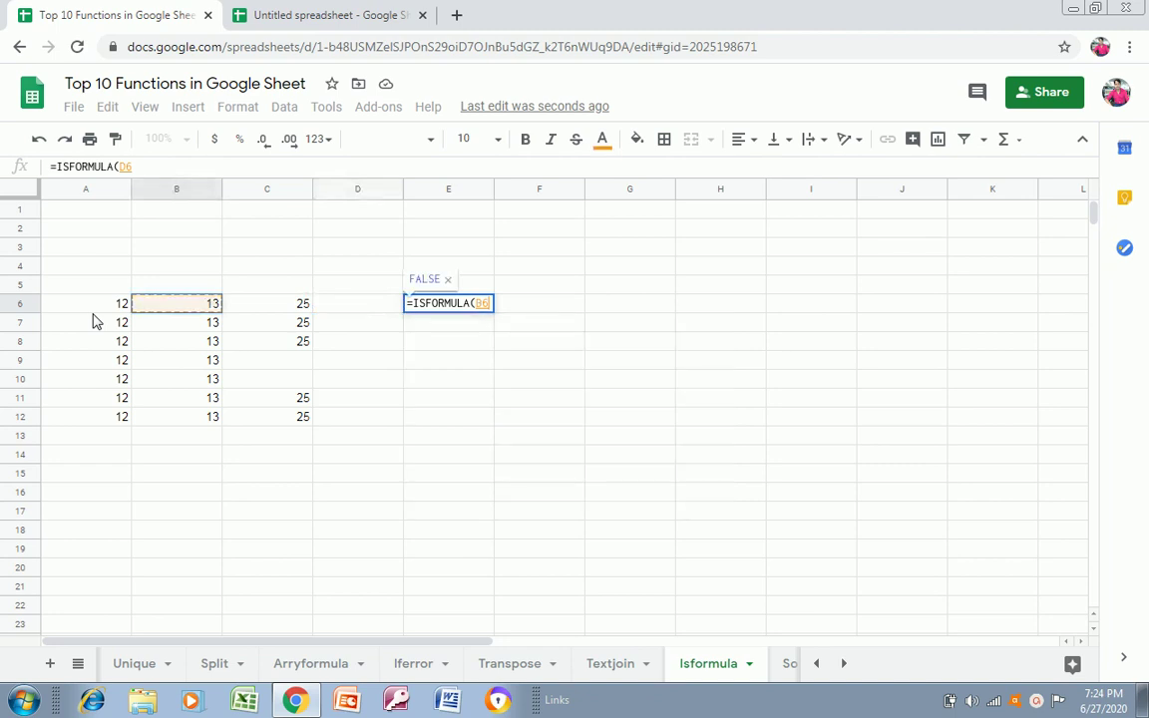
key(Right)
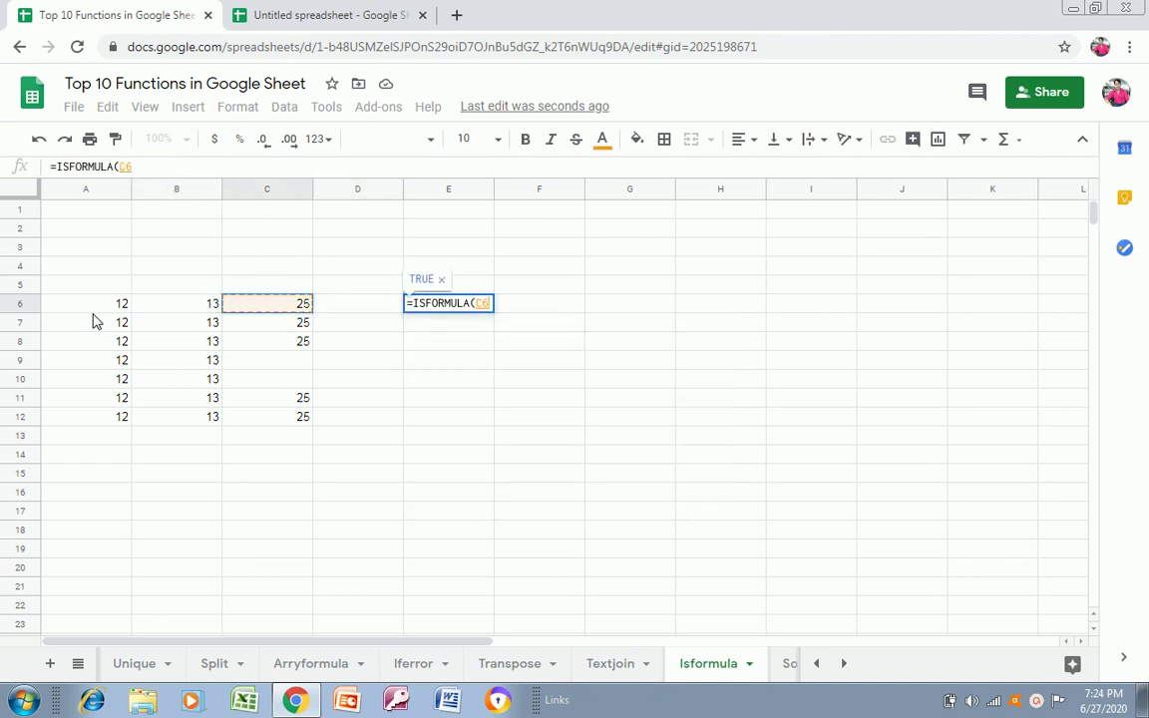
key(Left)
key(Right)
key(shift+Down)
key(shift+Down)
key(shift+Down)
key(shift+Down)
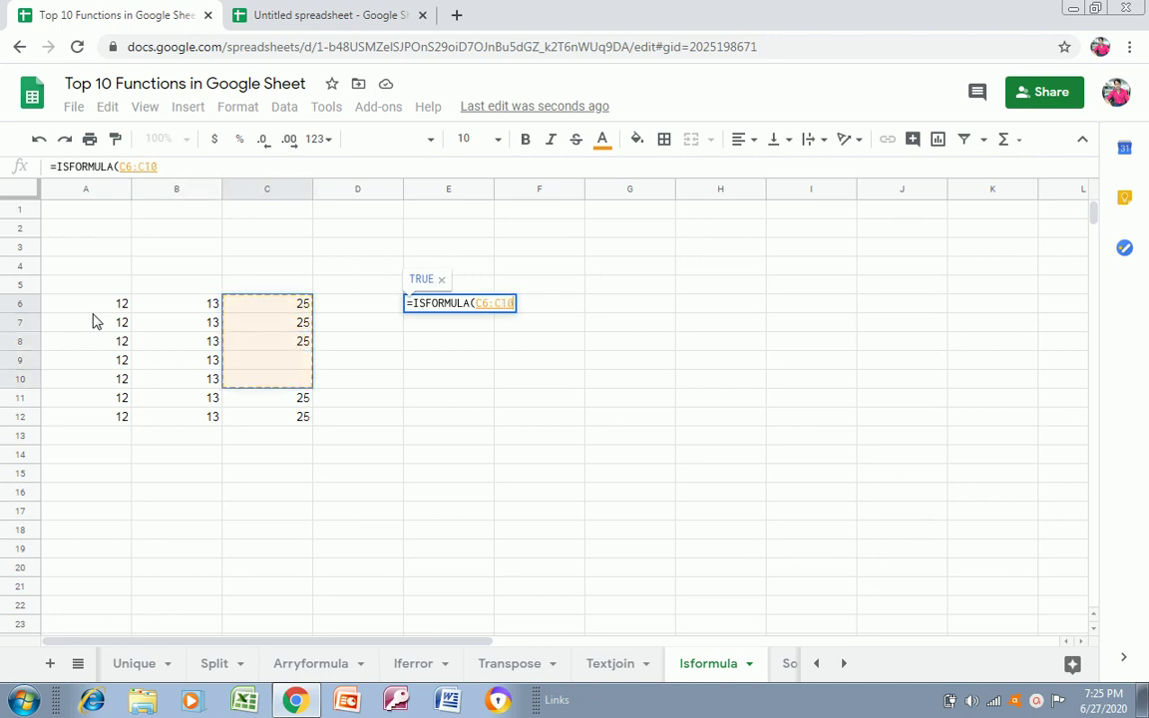
key(shift+Up)
key(shift+Up)
key(shift+Up)
key(shift+Up)
key(shift+Up)
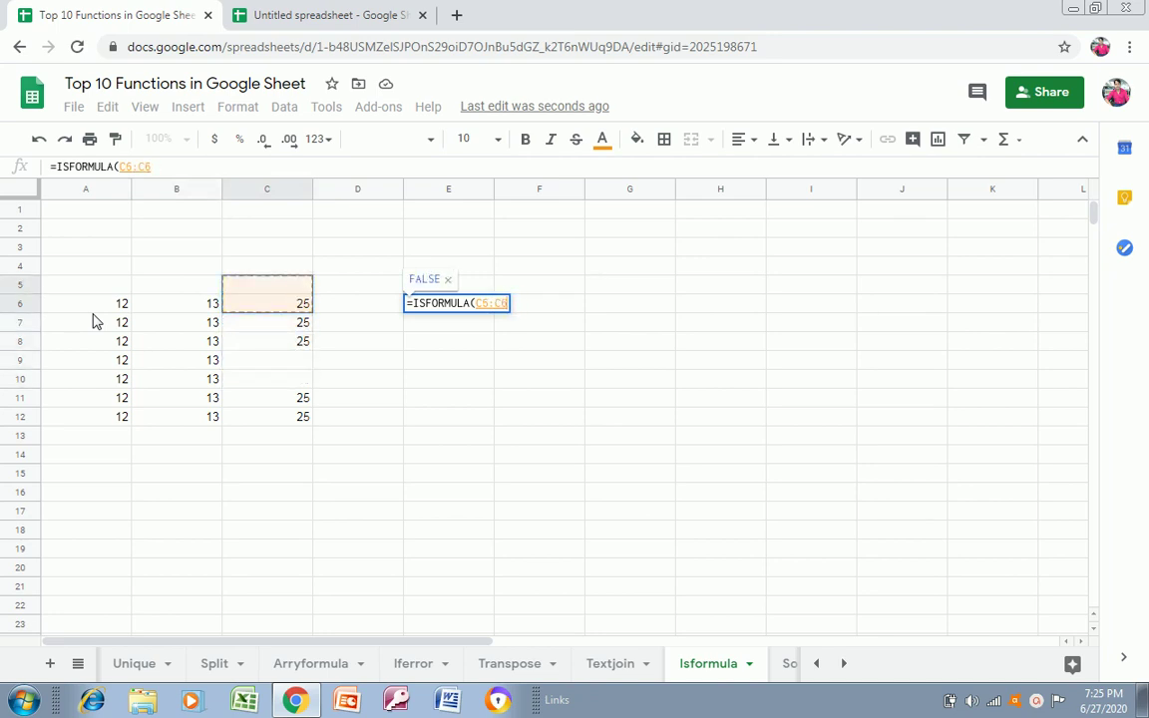
key(shift+Down)
key(shift+Down)
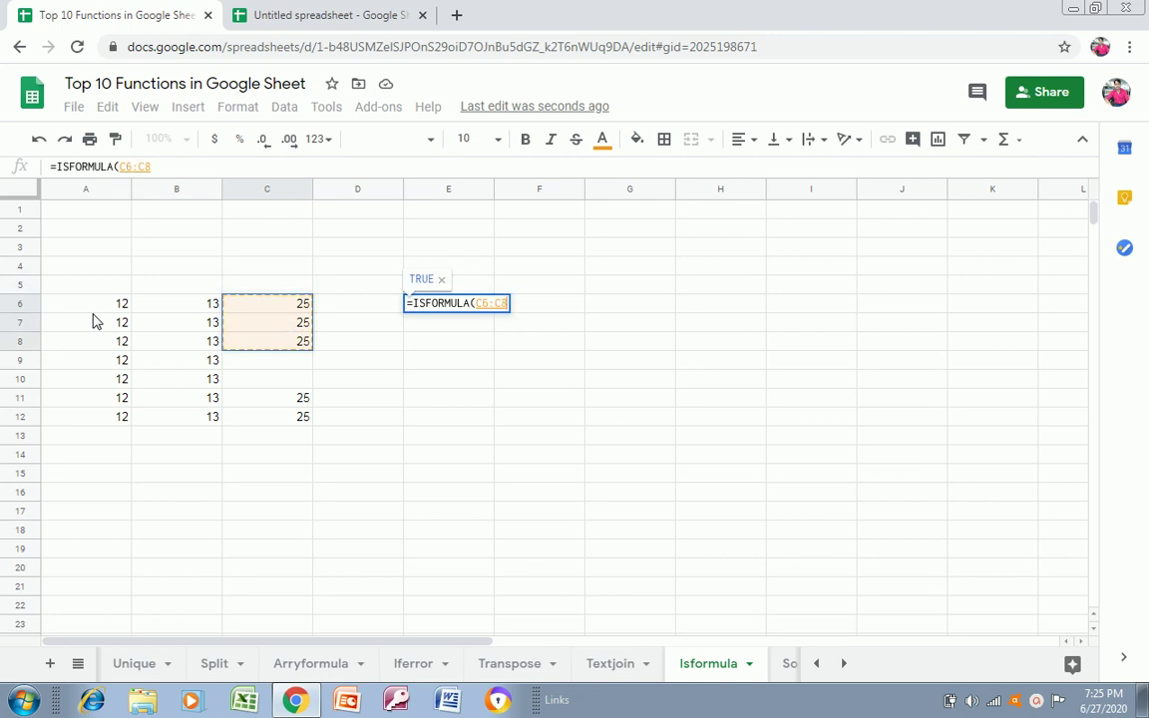
key(shift+Down)
key(shift+Down)
key(shift+Down)
key(shift+Down)
key(shift+Down)
key(shift+Up)
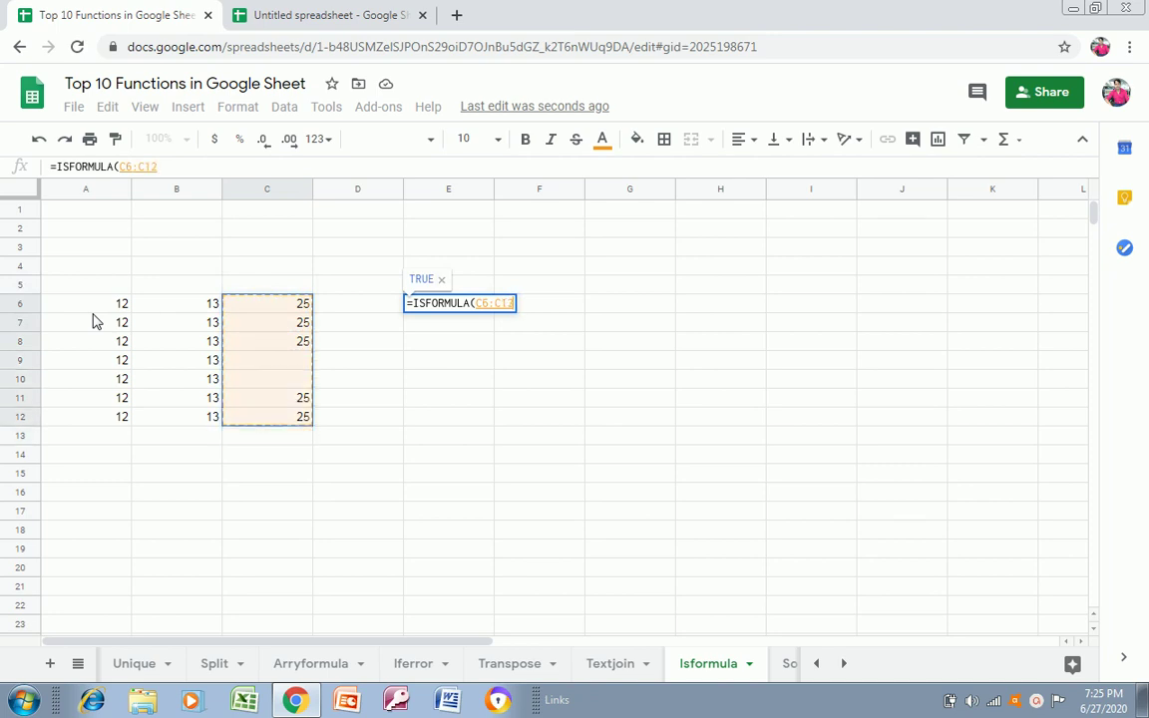
key(Return)
Copy the ISFORMULA formula from E6 down through E6:E12.
key(Up)
key(ctrl+c)
key(shift+Down)
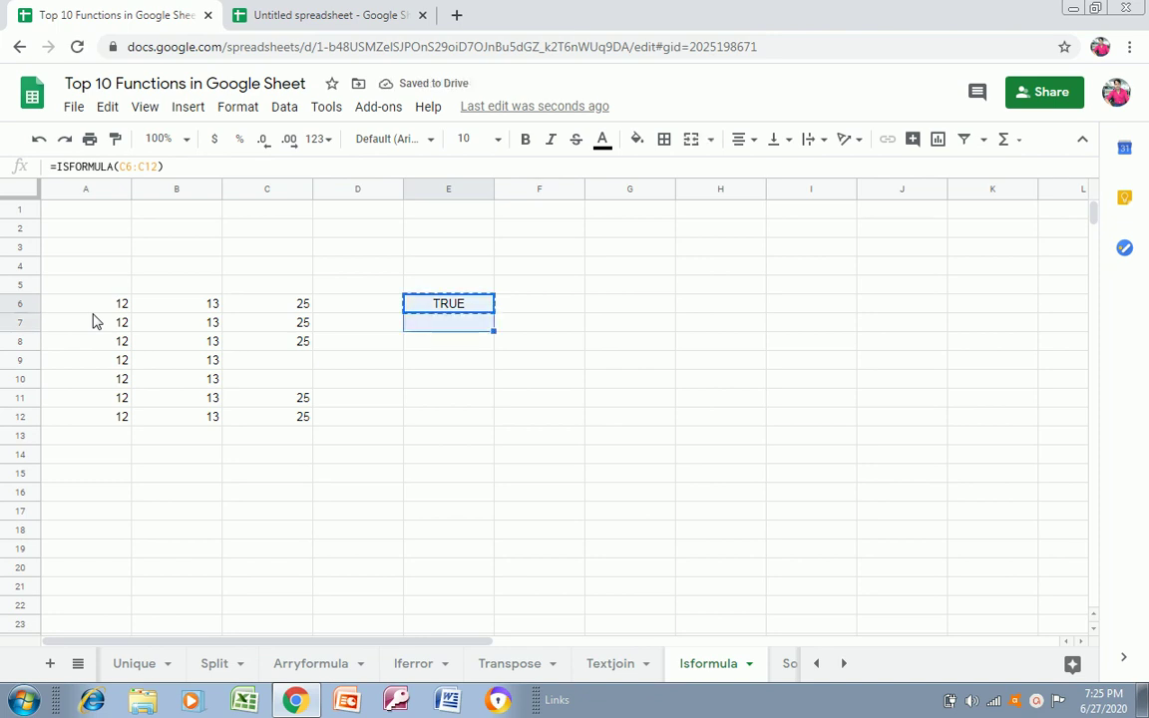
key(shift+Down)
key(shift+Down)
key(shift+Down)
key(shift+Down)
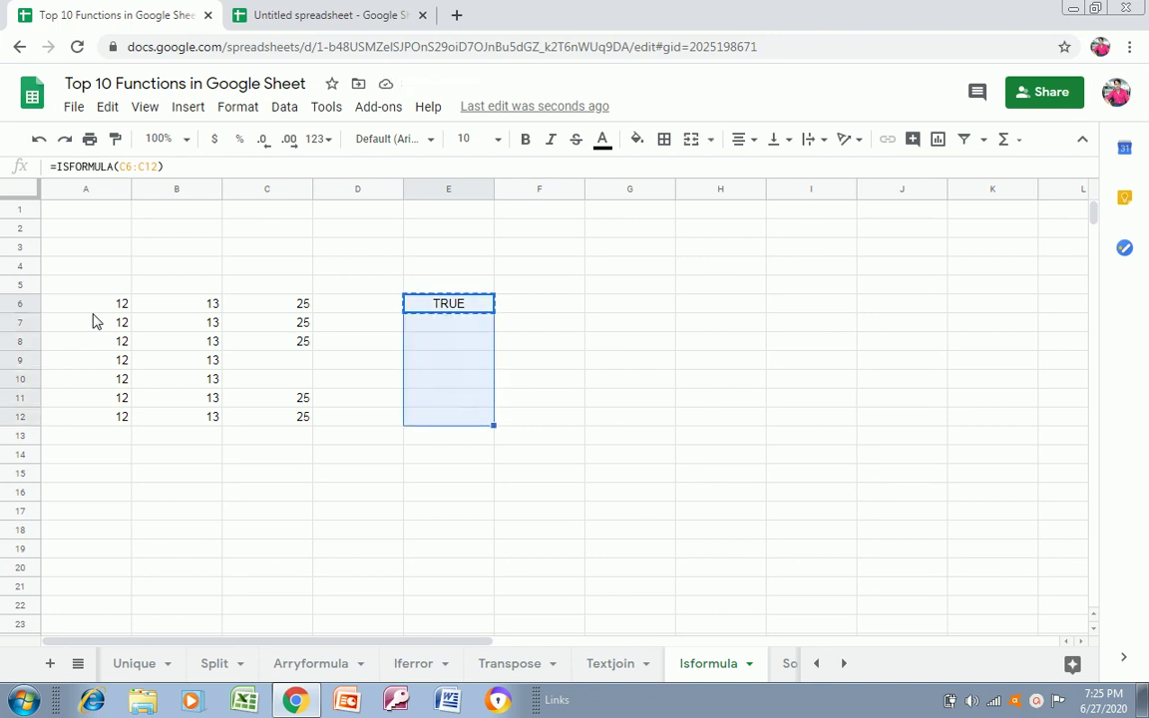
key(ctrl+v)
Check the TRUE/FALSE results against column C, then delete the C6 sum so E6 reads FALSE.
key(Down)
key(Up)
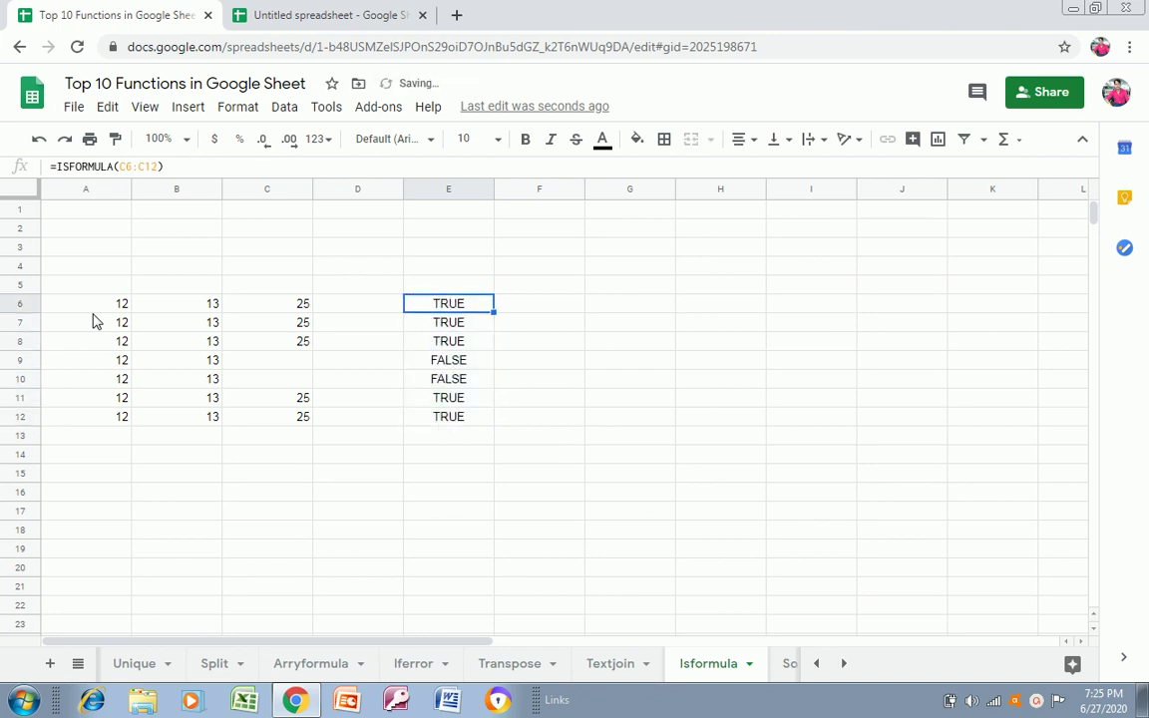
key(Left)
key(Left)
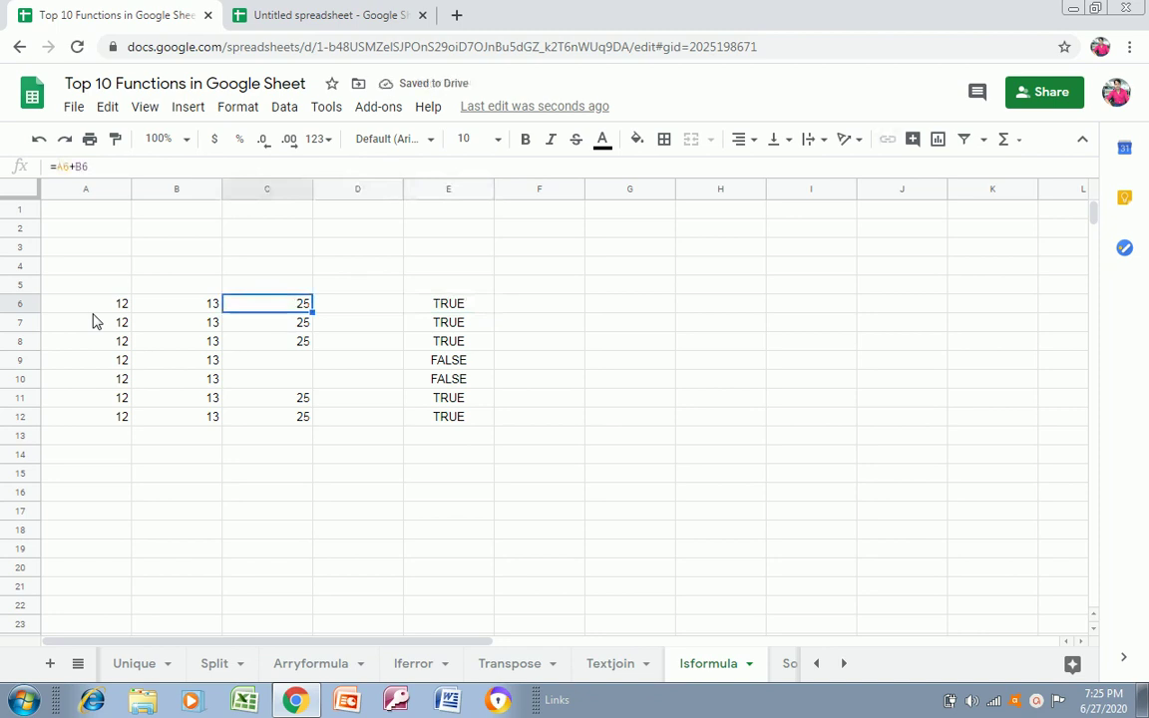
key(Right)
key(Right)
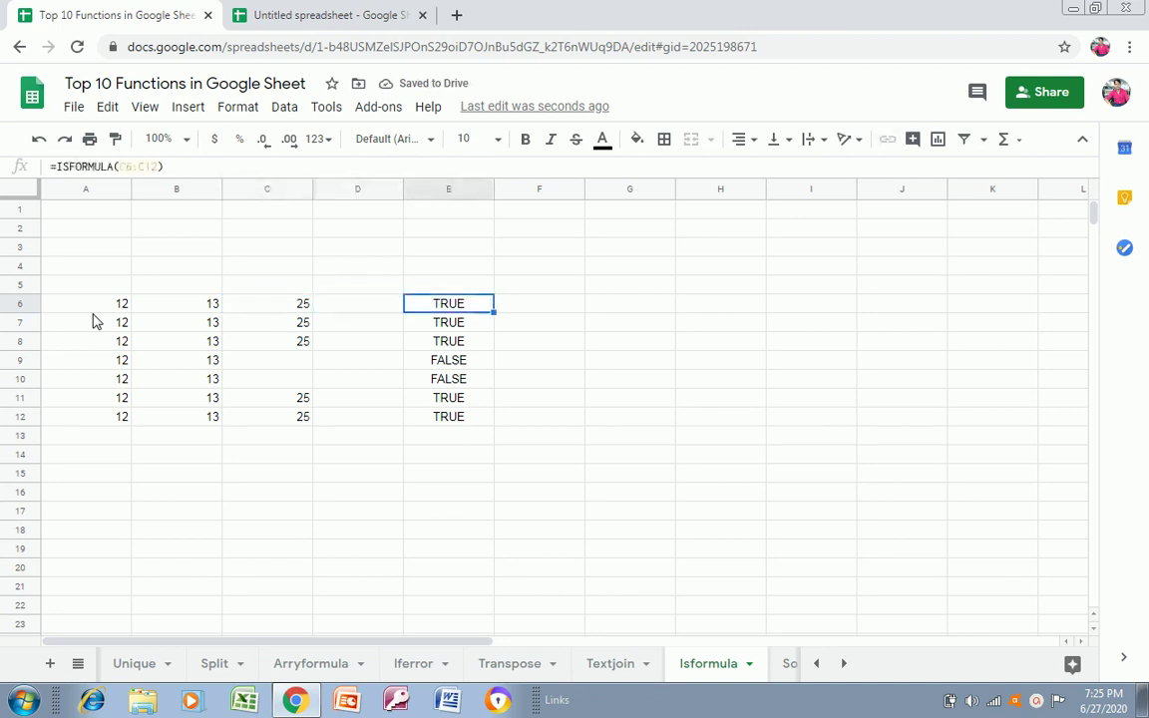
key(Down)
key(Down)
key(Down)
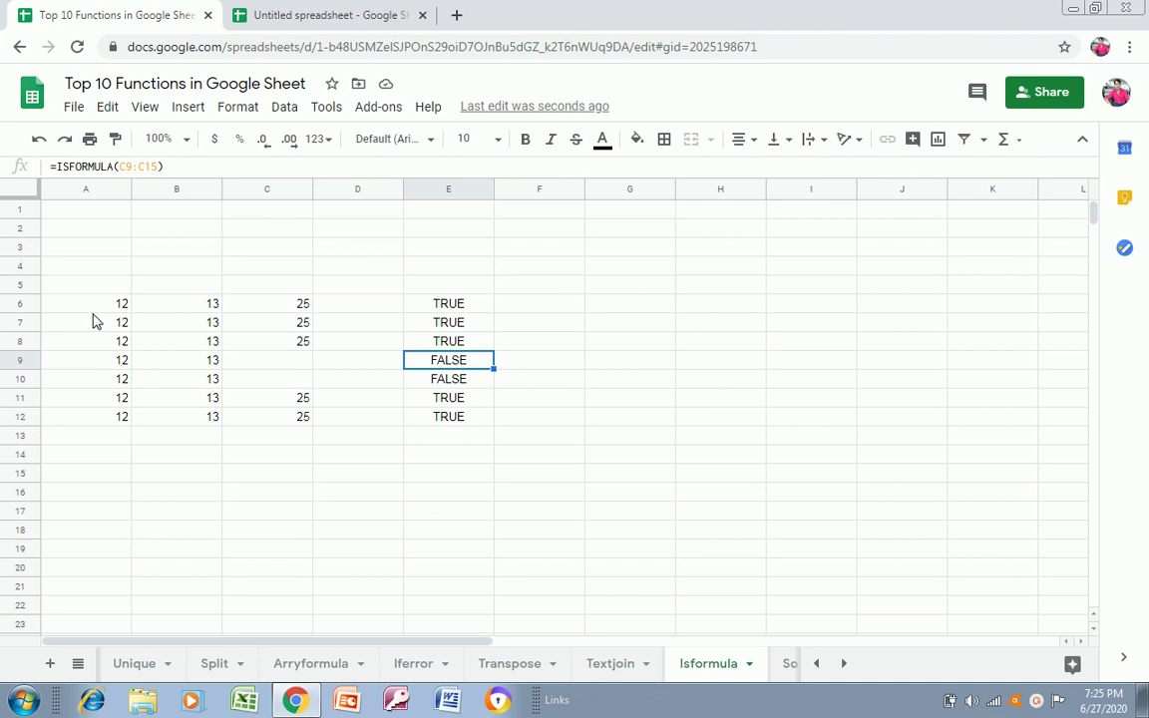
key(Left)
key(Left)
key(Left)
key(Left)
key(Right)
key(Right)
key(Right)
key(Right)
key(Down)
key(Down)
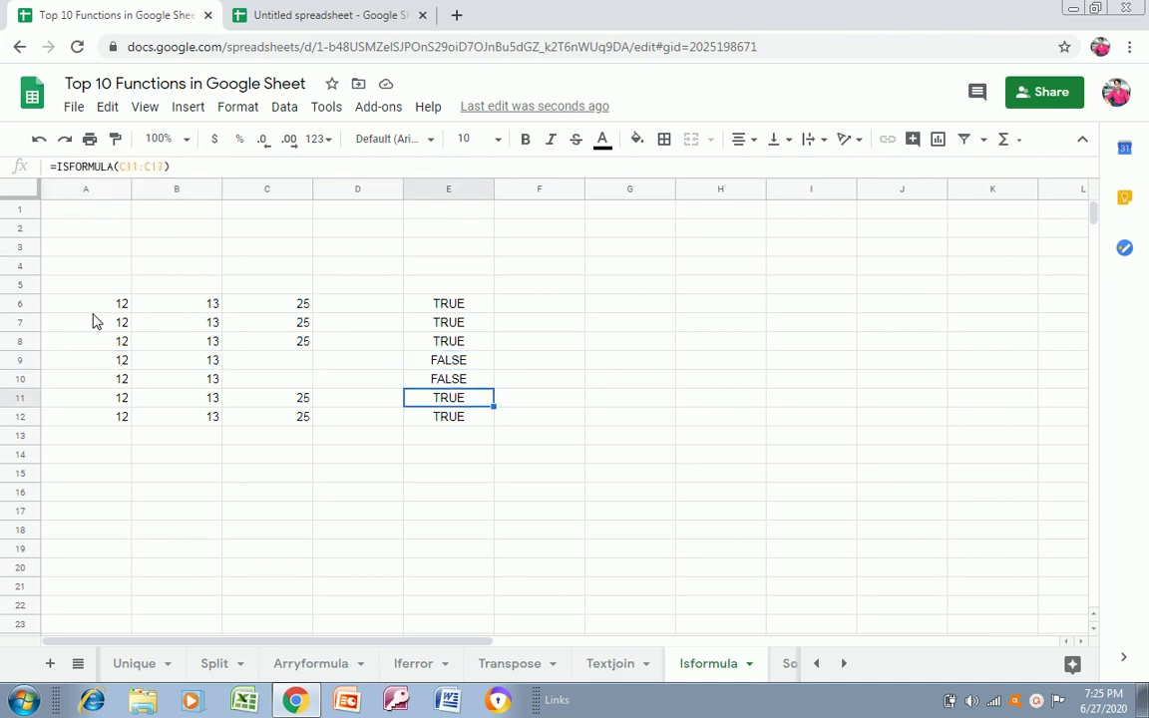
key(Up)
key(Up)
key(Up)
key(Up)
key(Up)
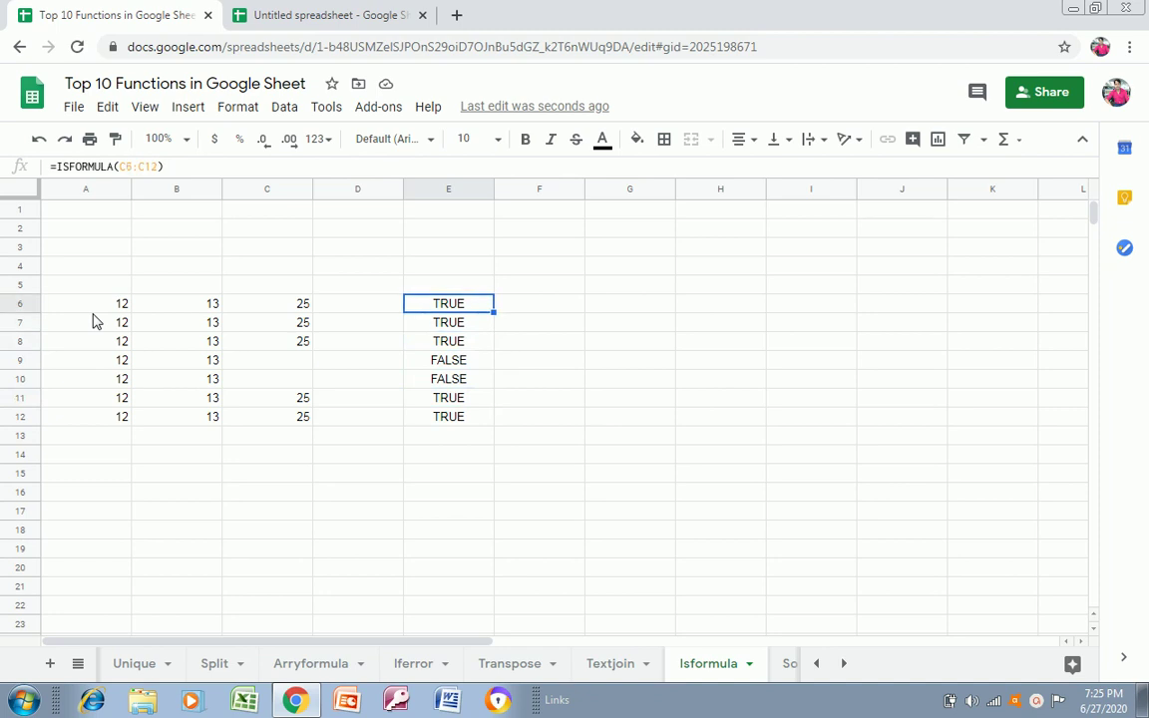
key(Left)
key(Left)
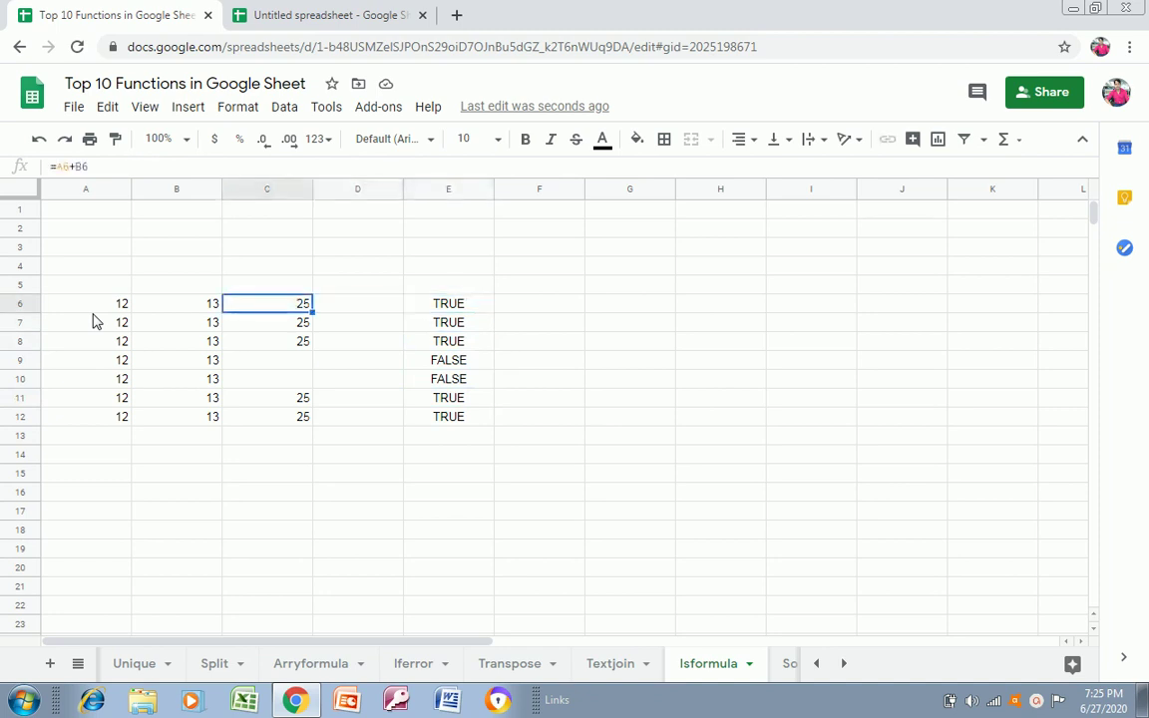
key(Right)
key(Right)
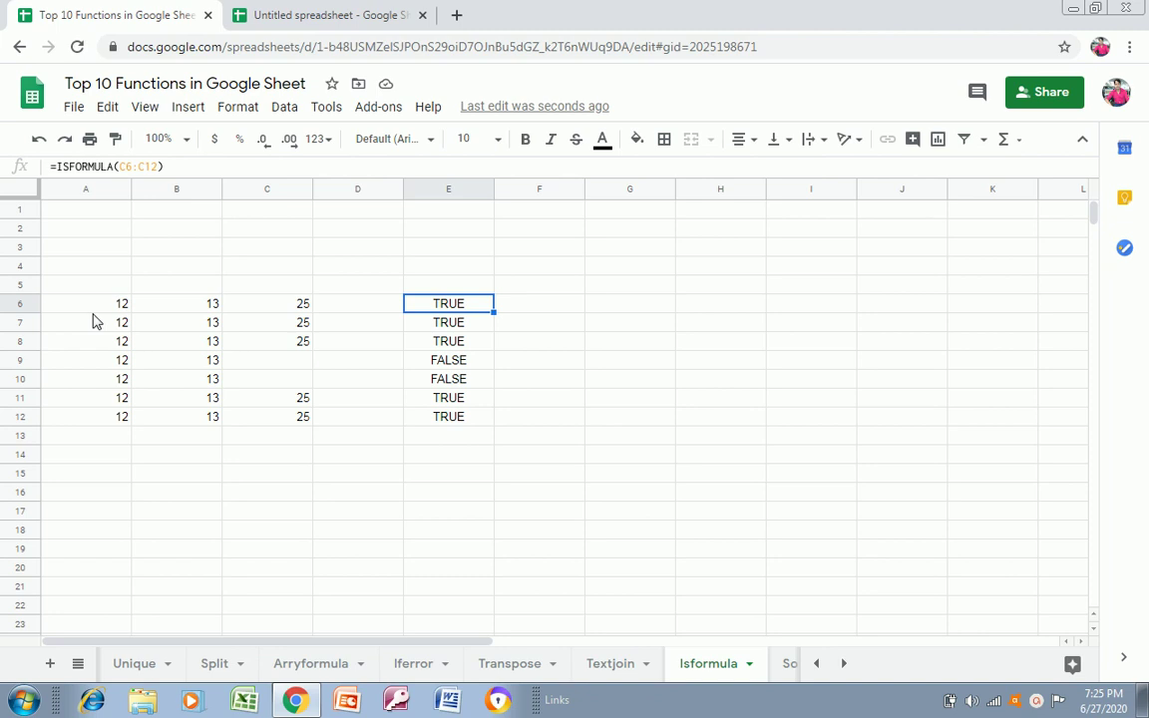
key(Left)
key(Left)
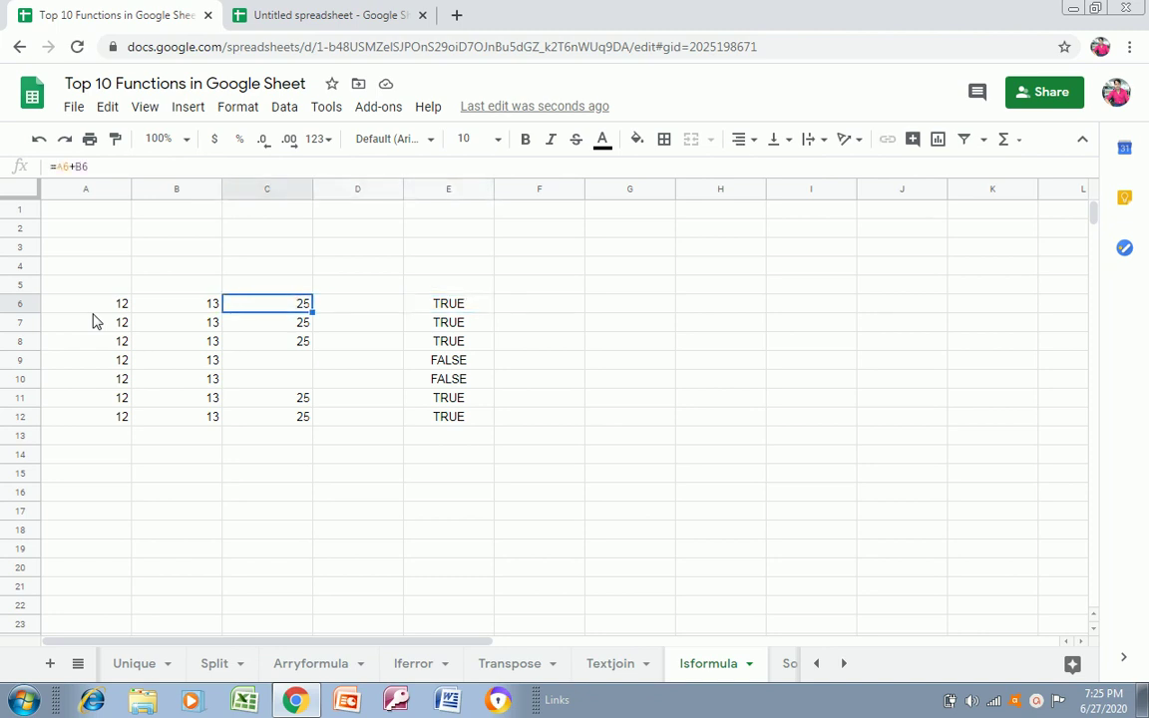
key(Delete)
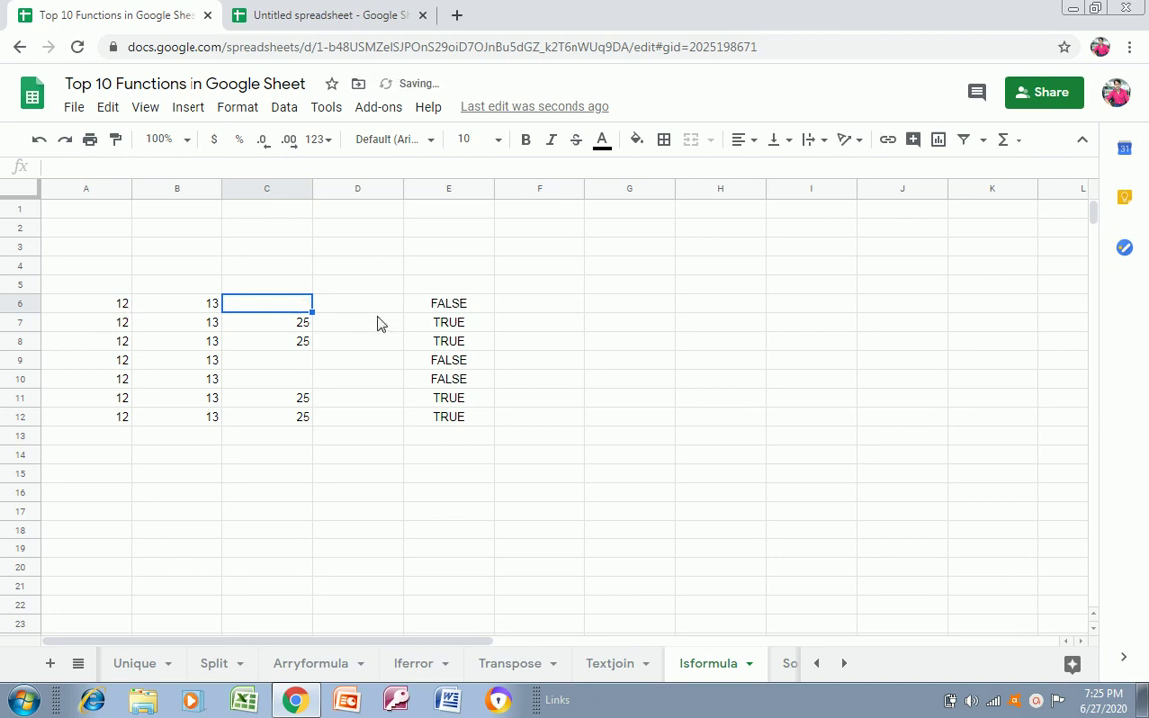
click(453, 311)
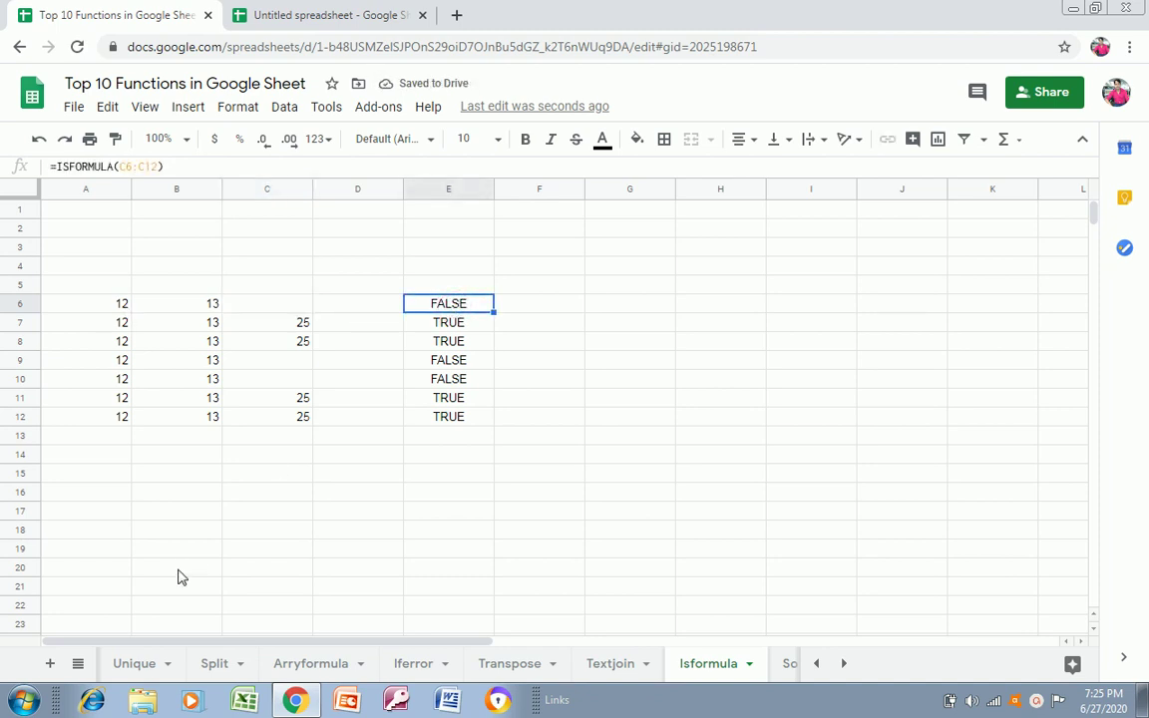
click(80, 663)
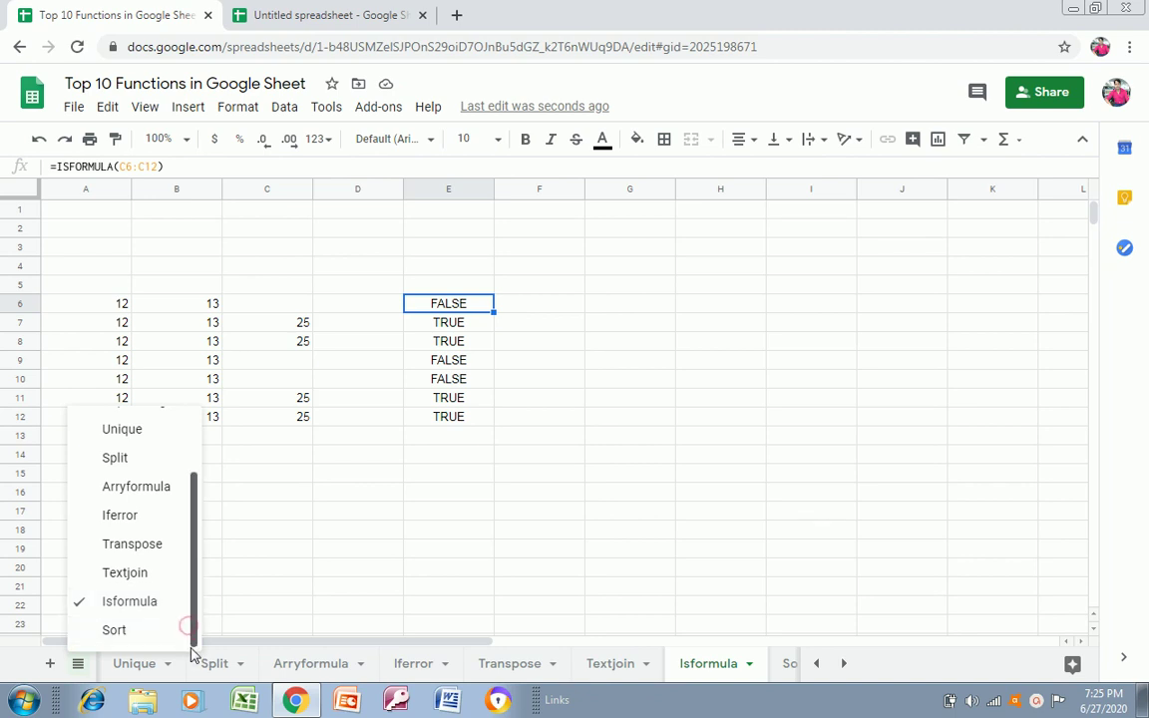
Go to the Sort sheet's Name of Item list and begin a =SORT formula in C4.
click(121, 630)
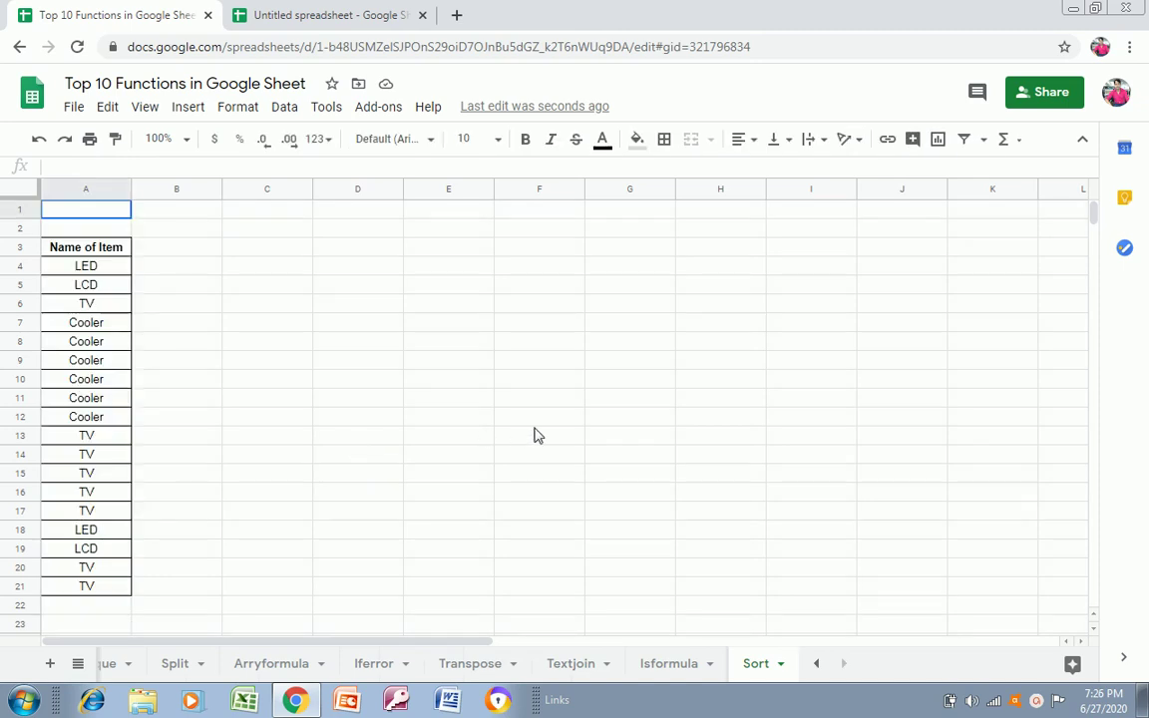
click(140, 249)
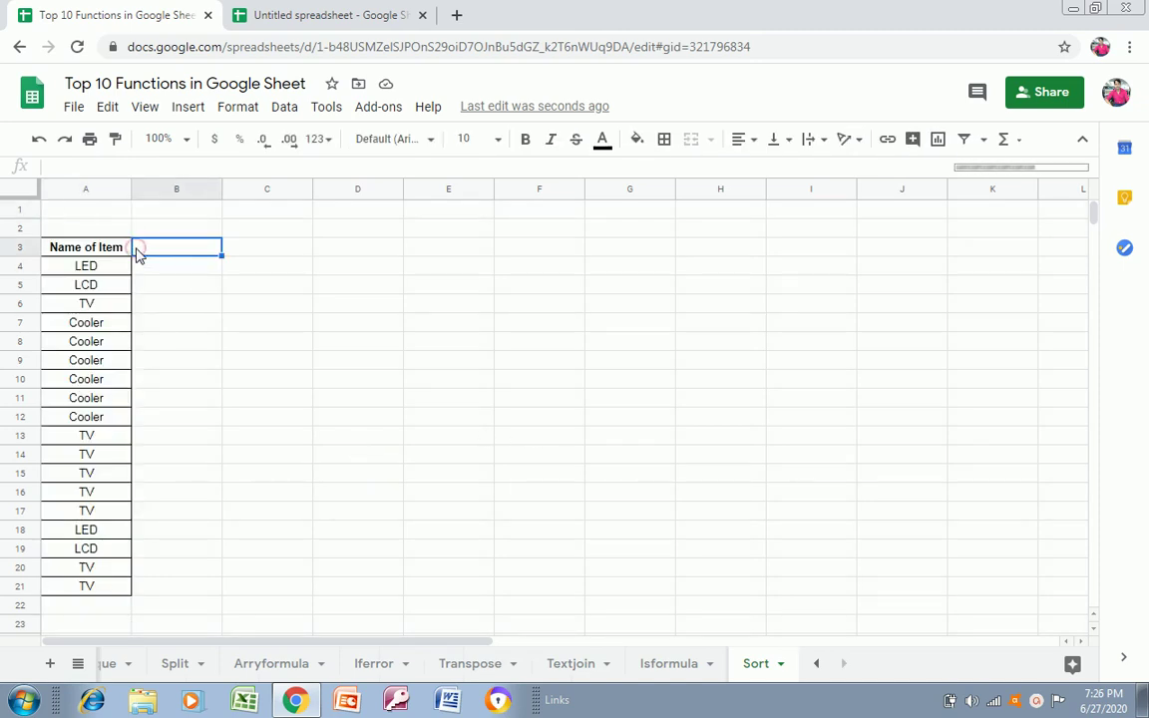
click(121, 249)
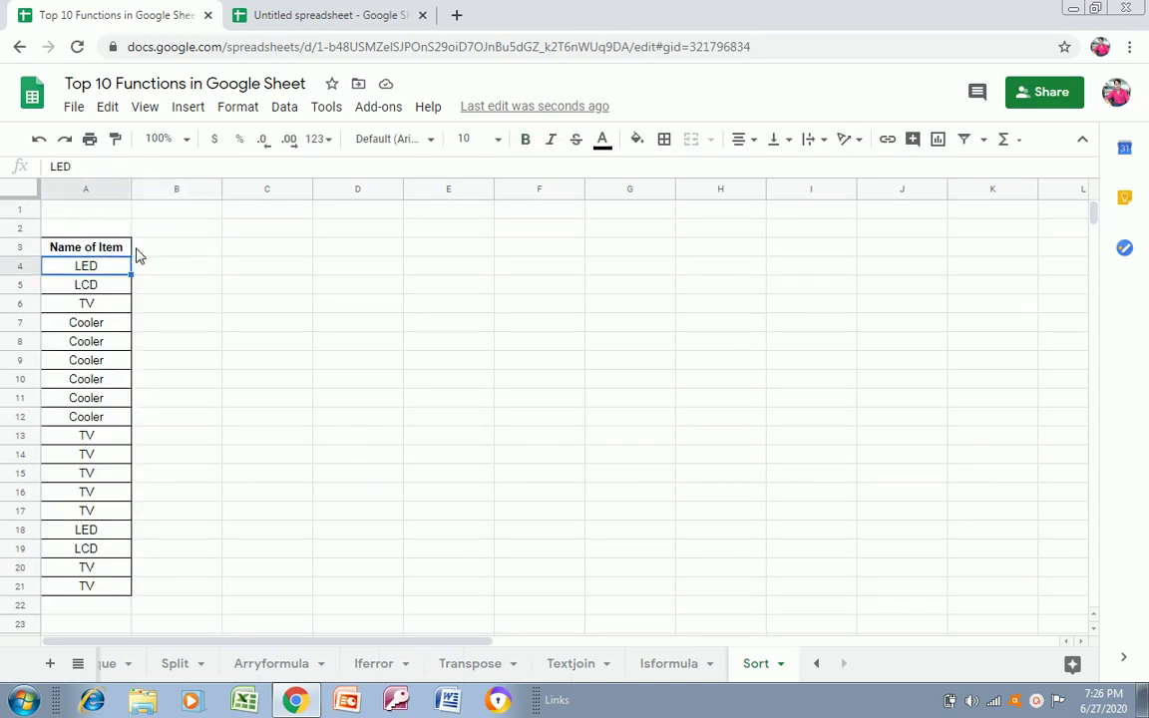
key(Right)
key(Right)
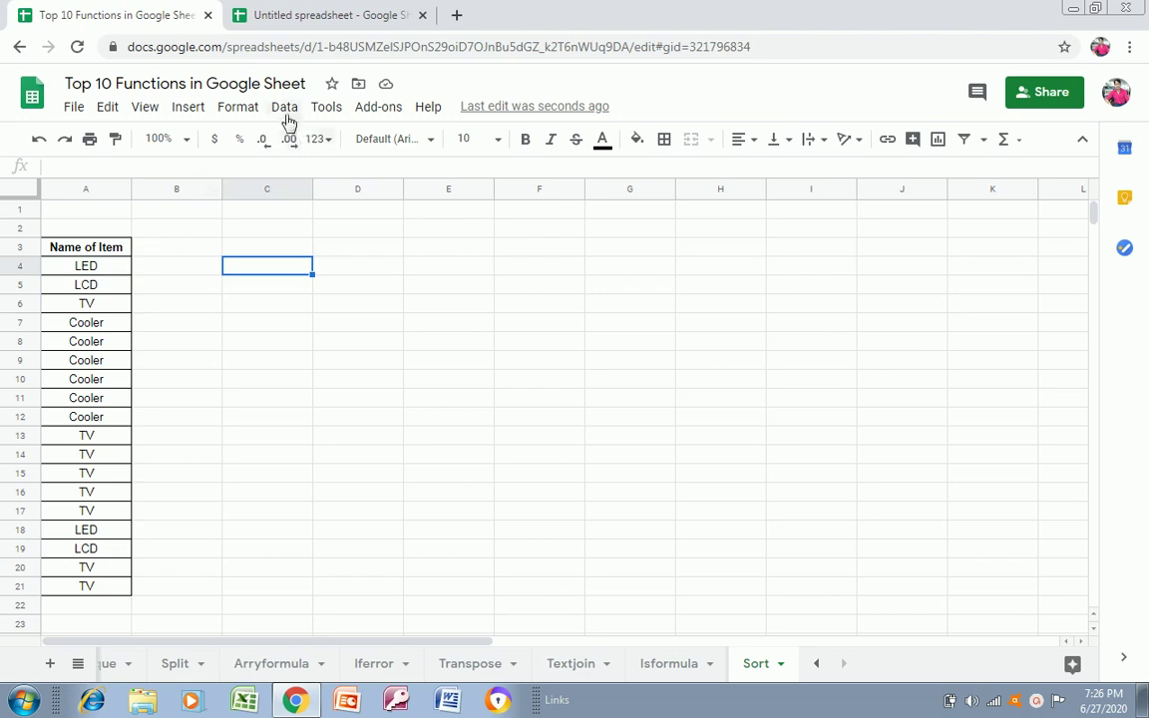
click(284, 108)
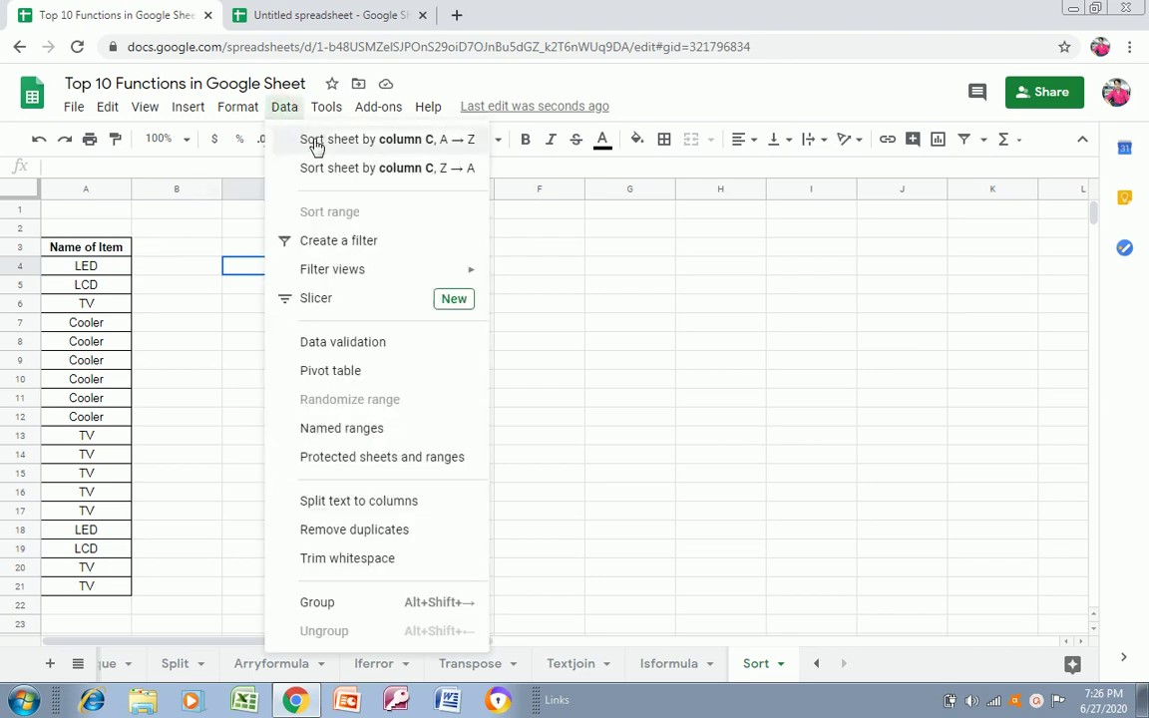
click(195, 275)
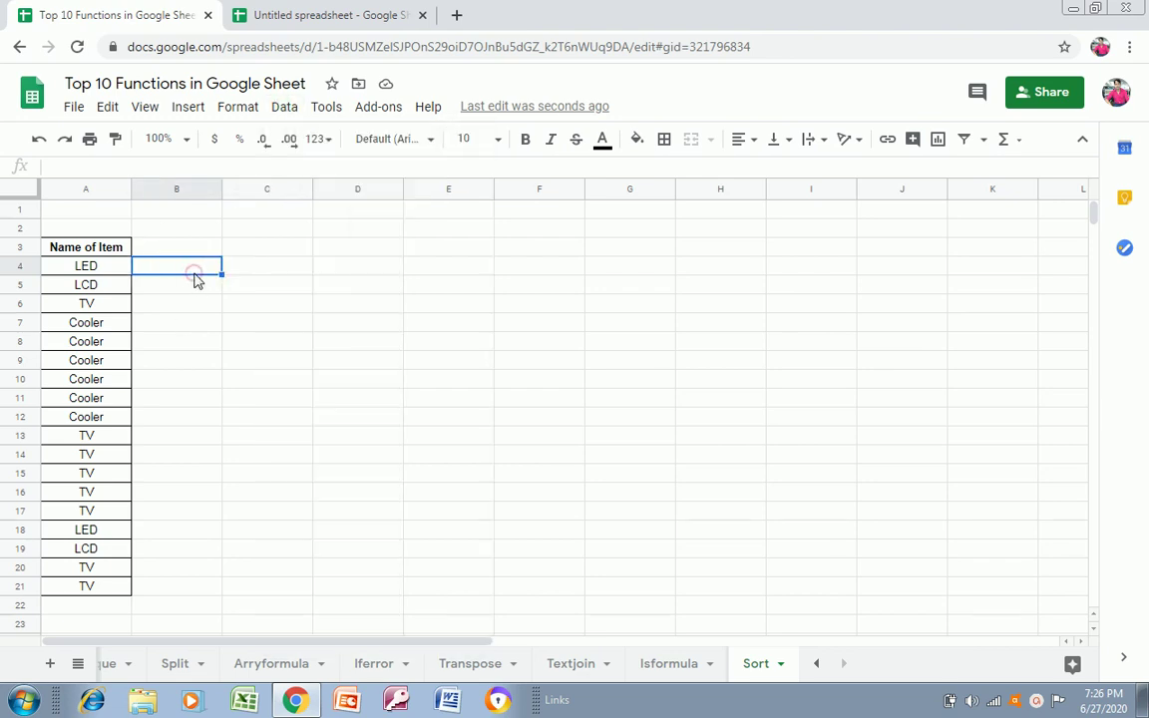
key(Right)
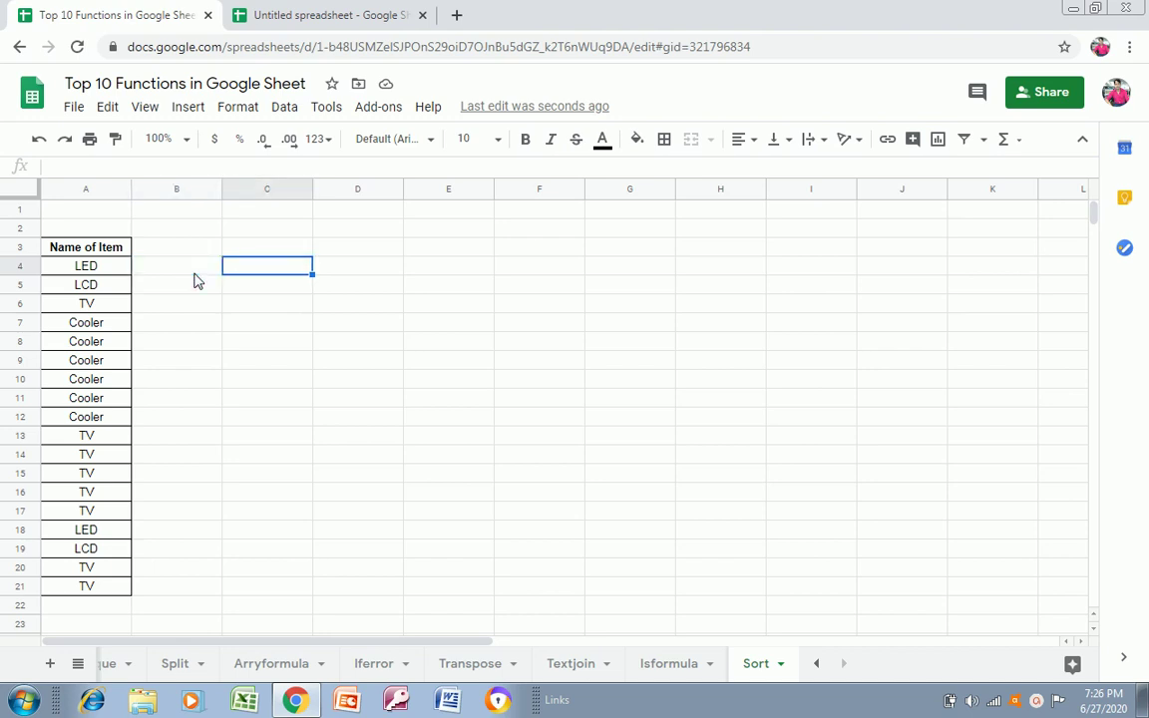
text(=sort)
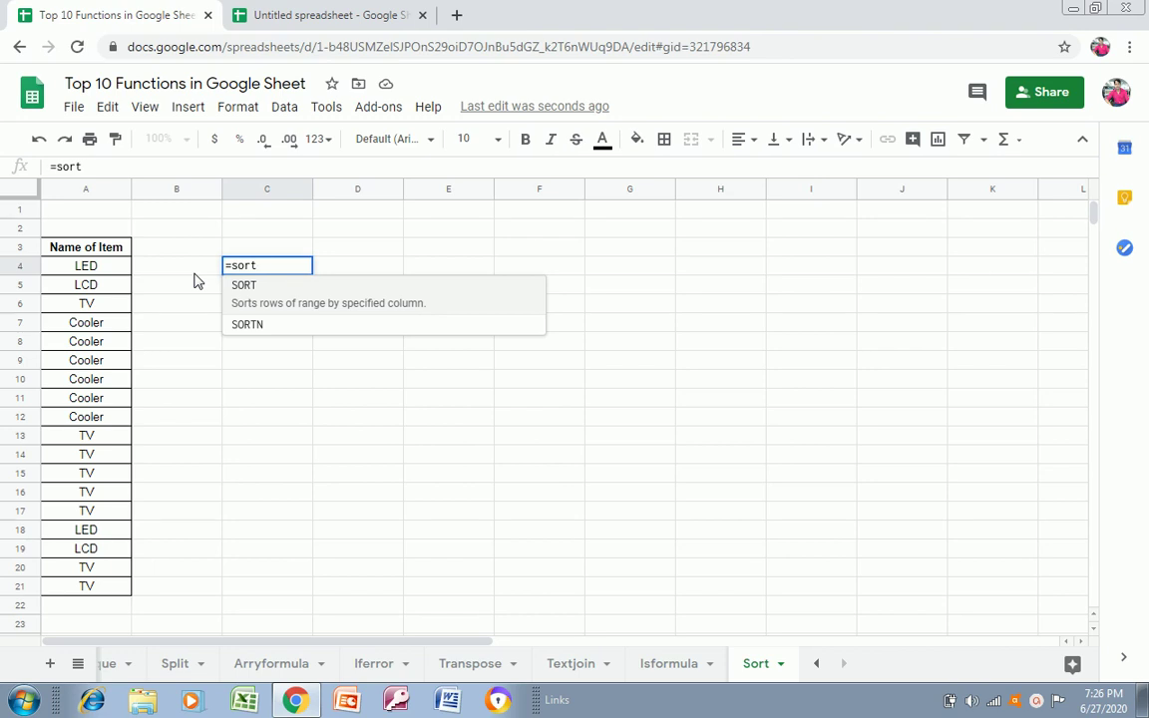
Enter =SORT(A4:A21) in C4 to list the items alphabetically.
key(Tab)
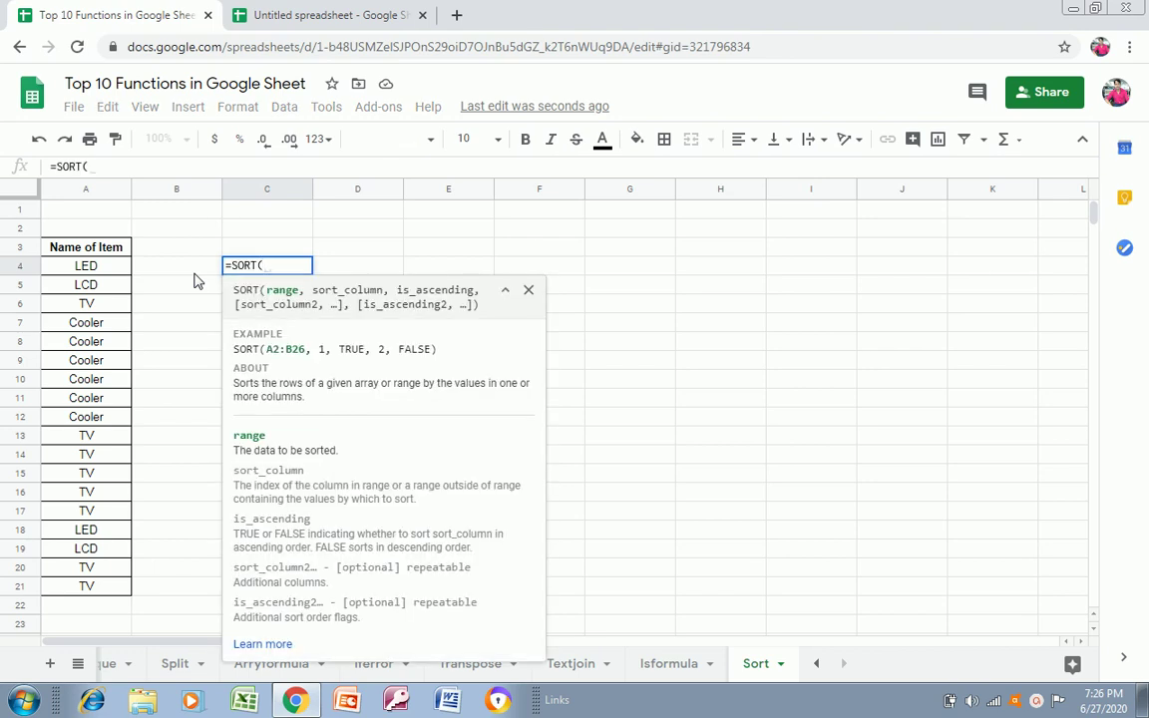
key(Left)
key(Left)
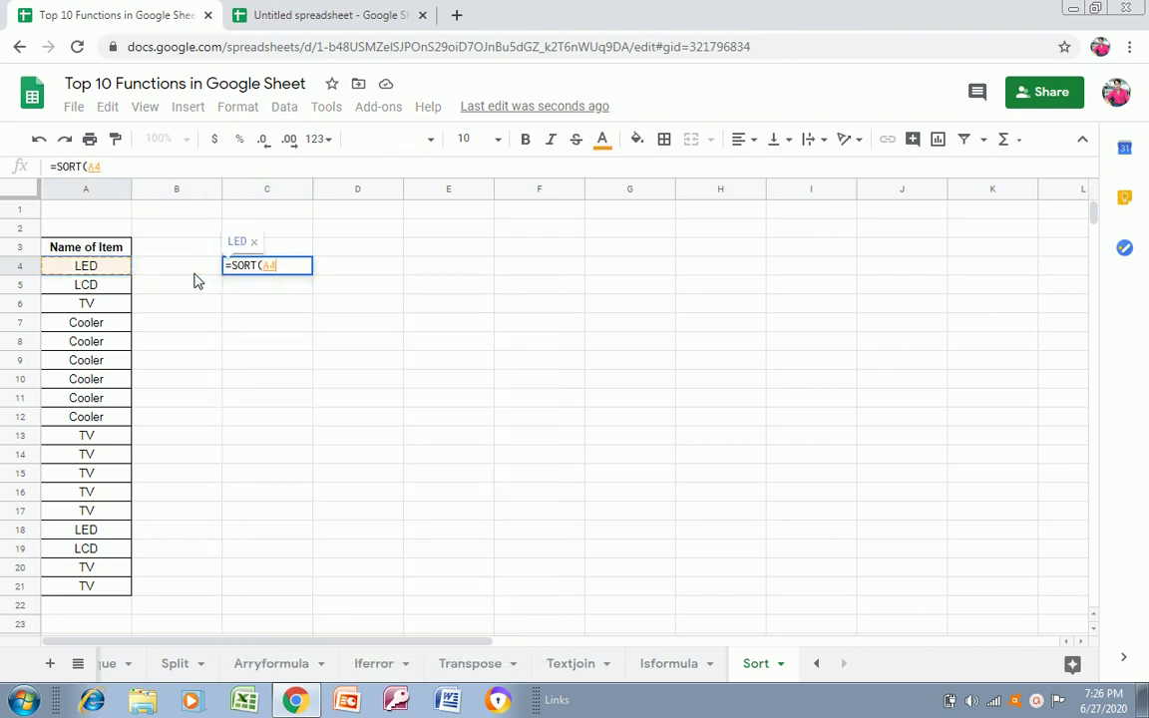
key(ctrl+shift+Down)
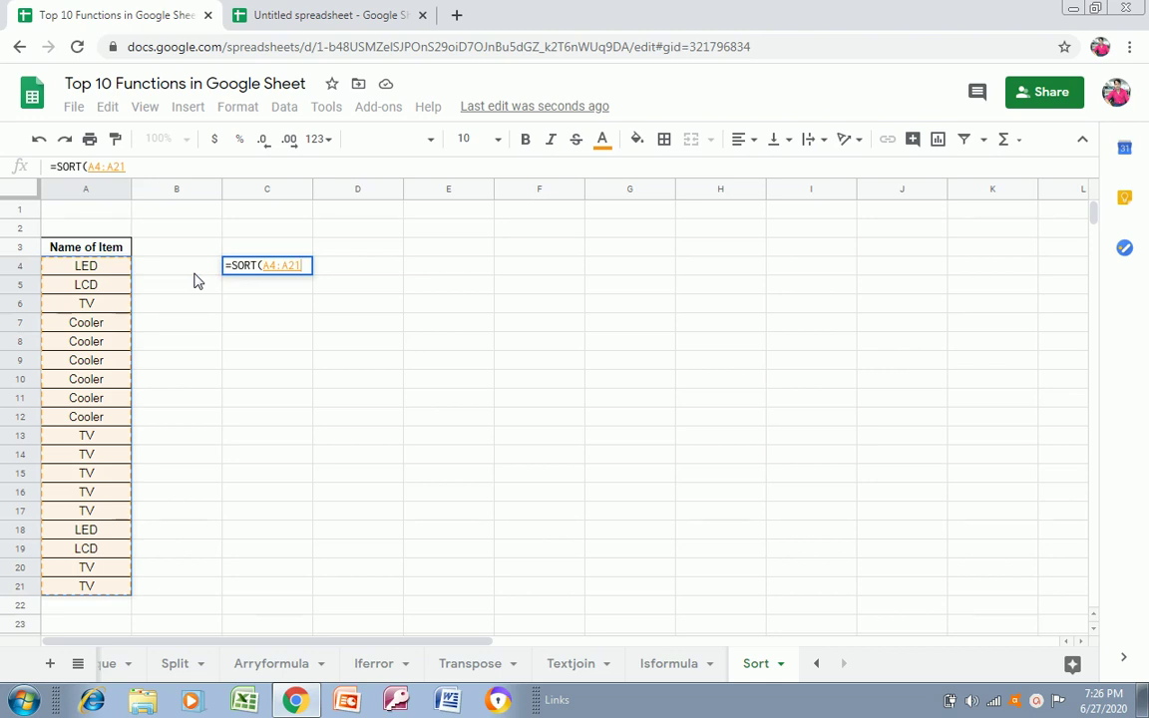
key(Return)
key(Up)
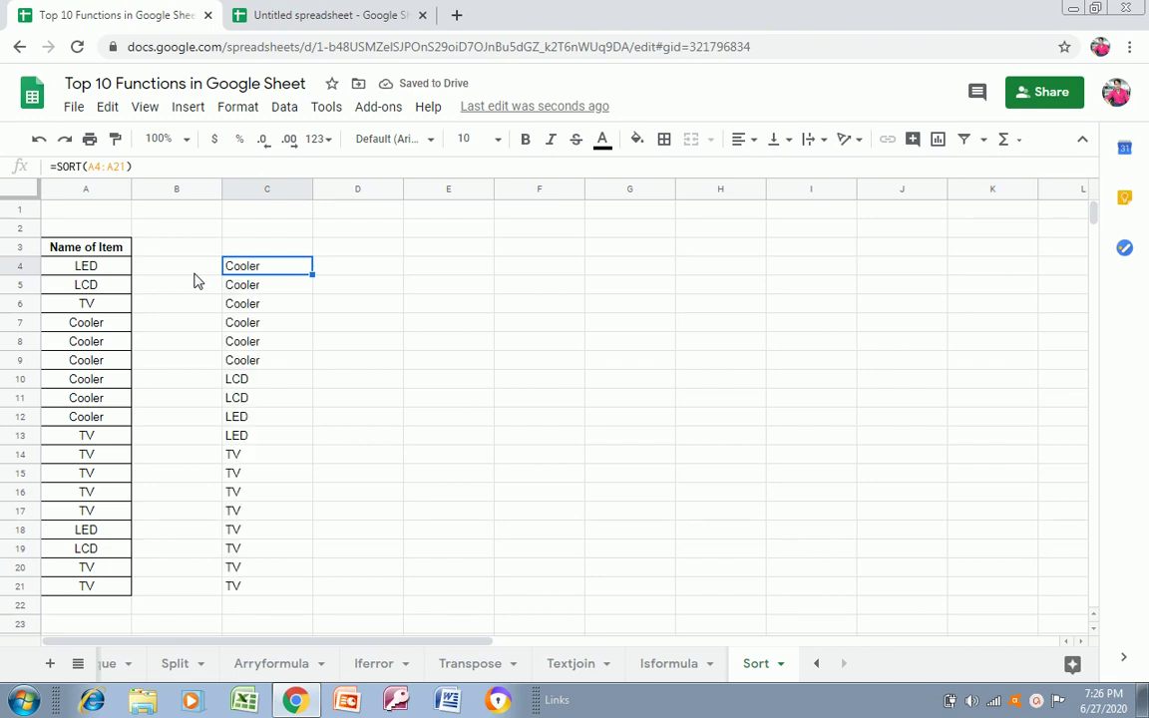
Compare the original list A4:A21 with the sorted results in C4:C21.
key(Down)
key(Up)
key(Left)
key(Left)
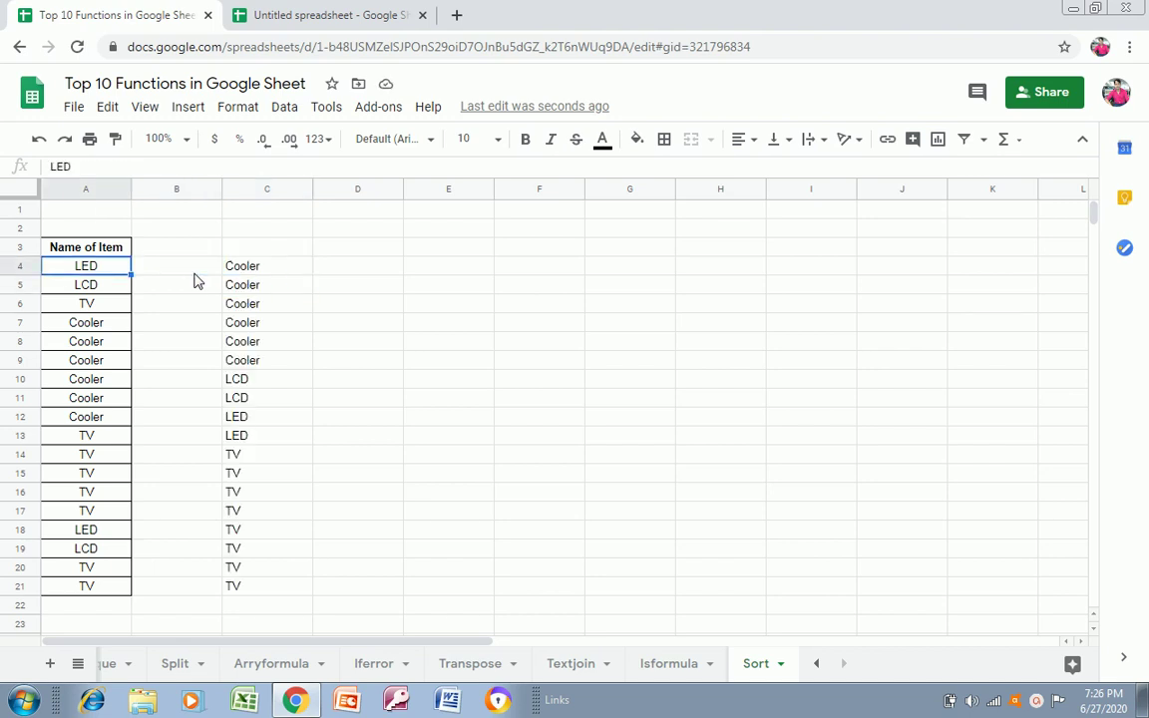
key(ctrl+shift+Down)
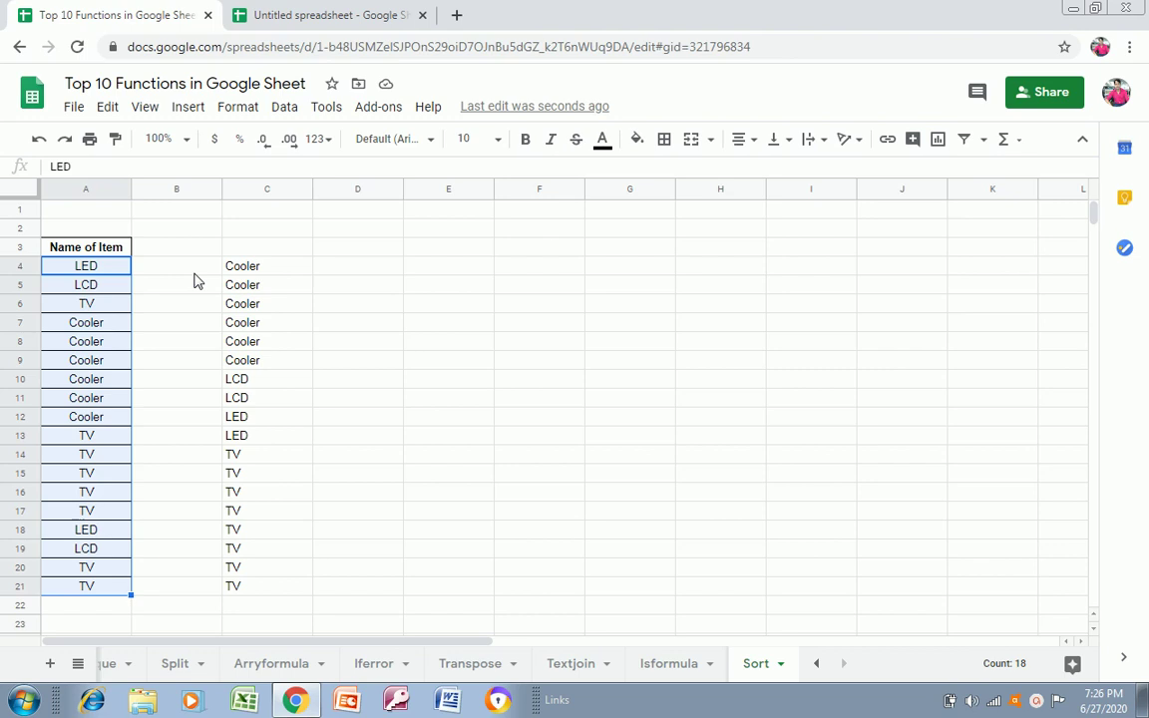
key(Right)
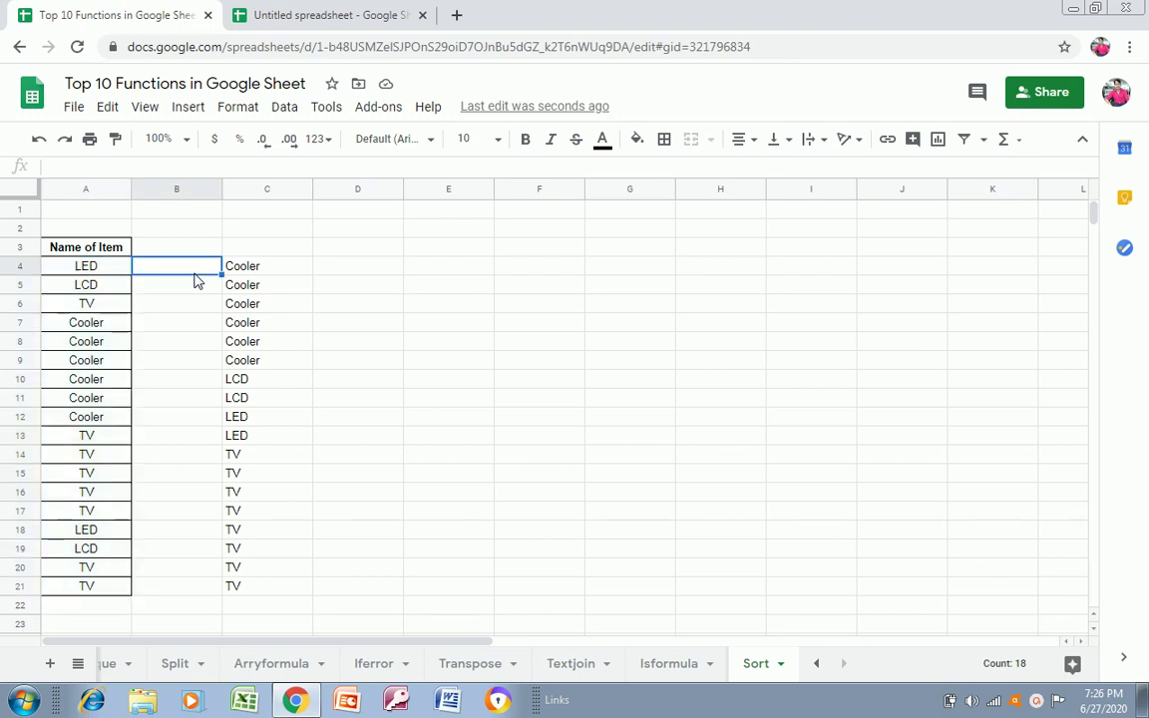
key(Right)
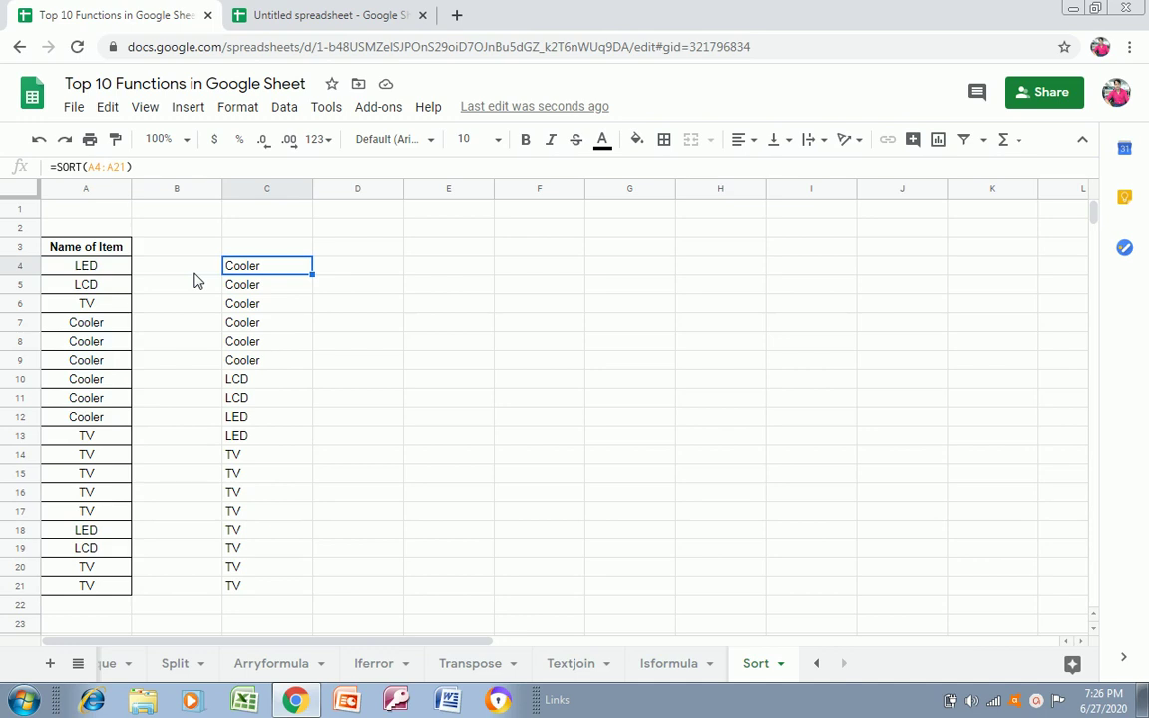
key(ctrl+shift+Down)
key(Down)
key(Up)
click(78, 663)
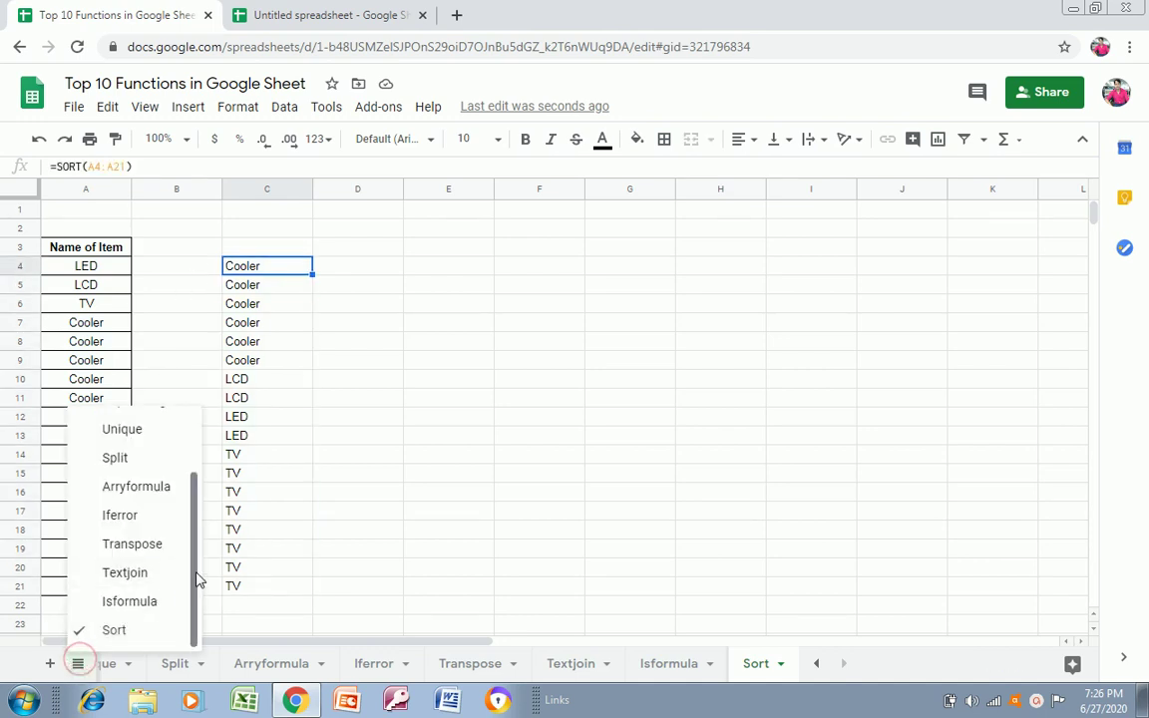
On Sheet1, step through the index from Importrange down to Isformula, then return to the title.
drag(194, 605, 198, 528)
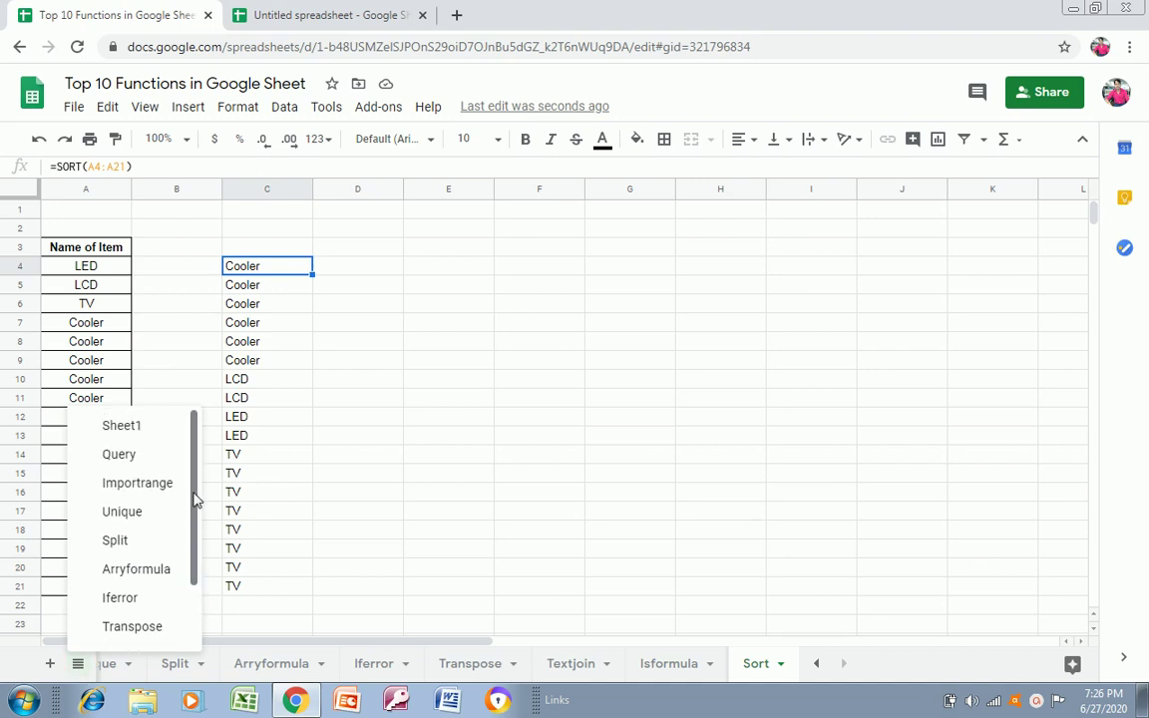
click(121, 428)
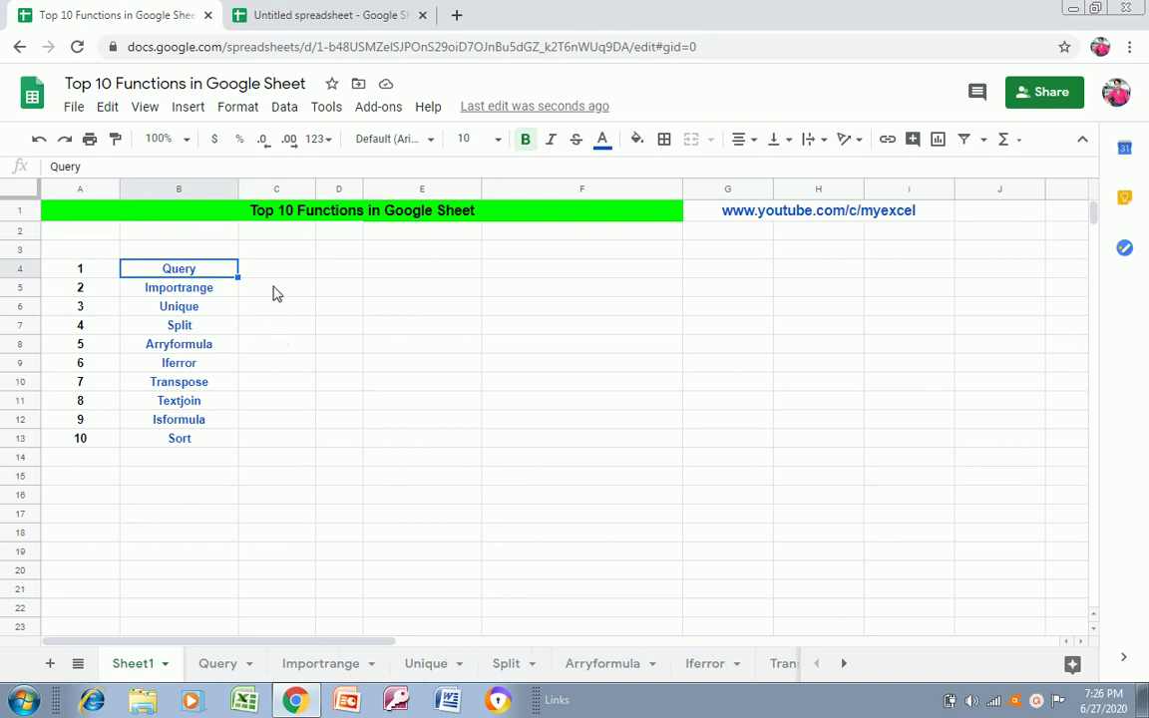
key(Down)
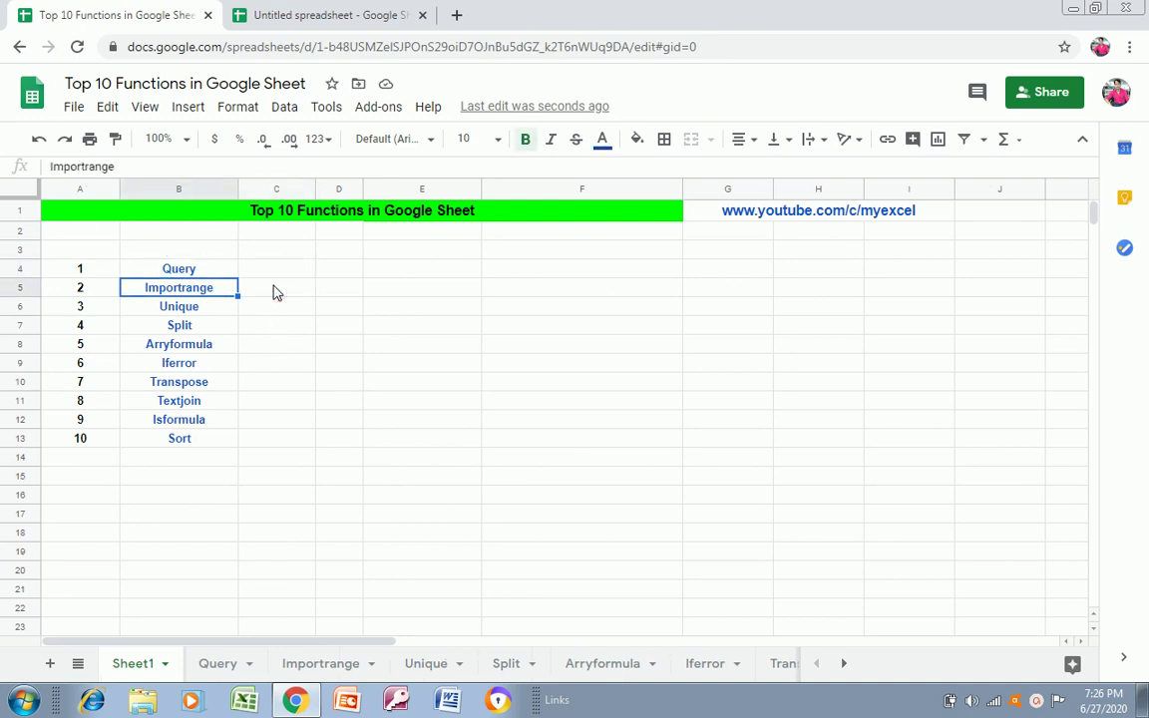
key(Down)
key(Down)
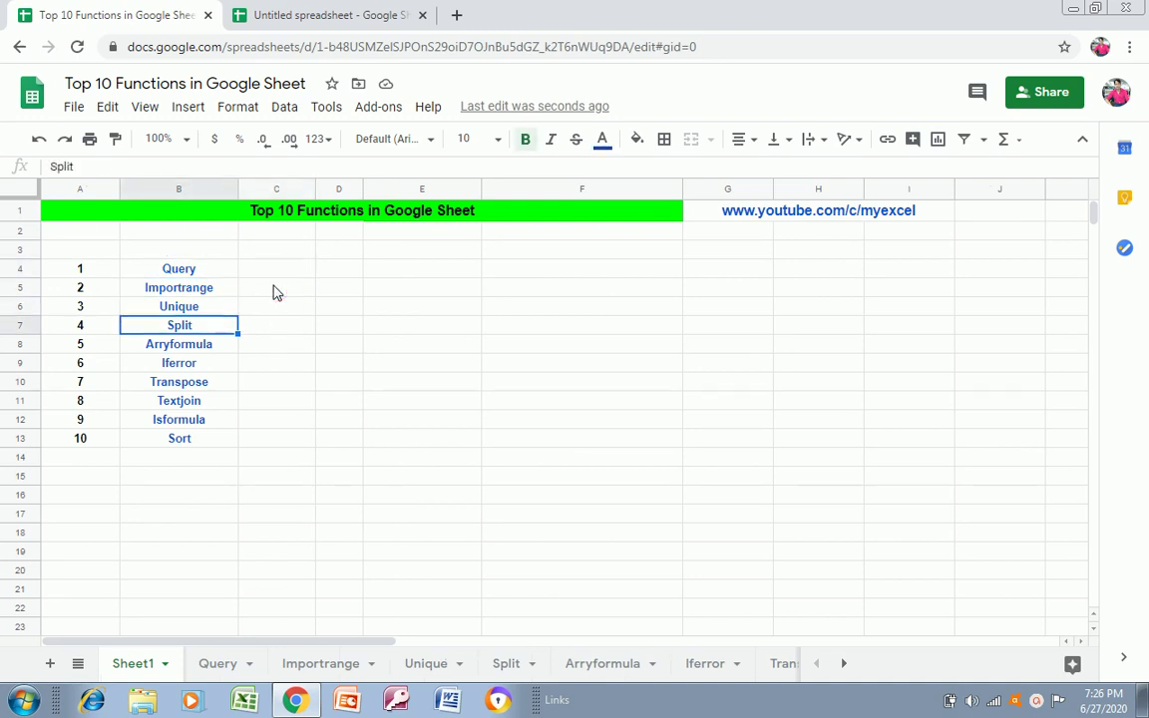
key(Down)
key(Down)
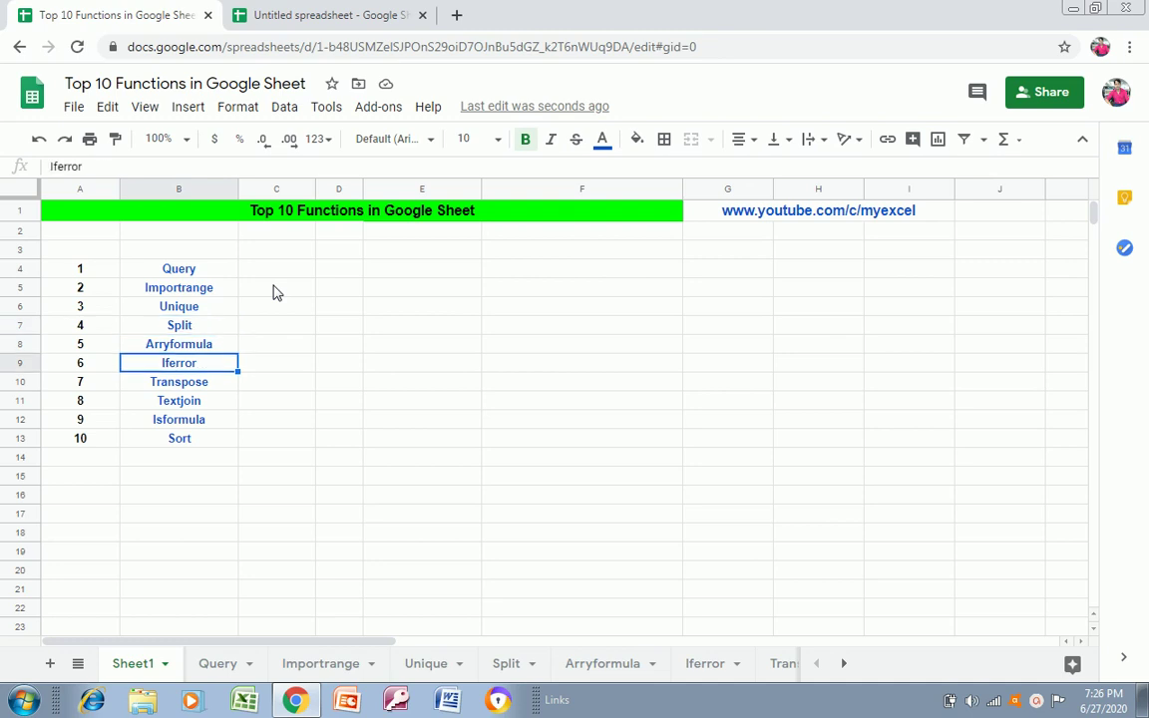
key(Down)
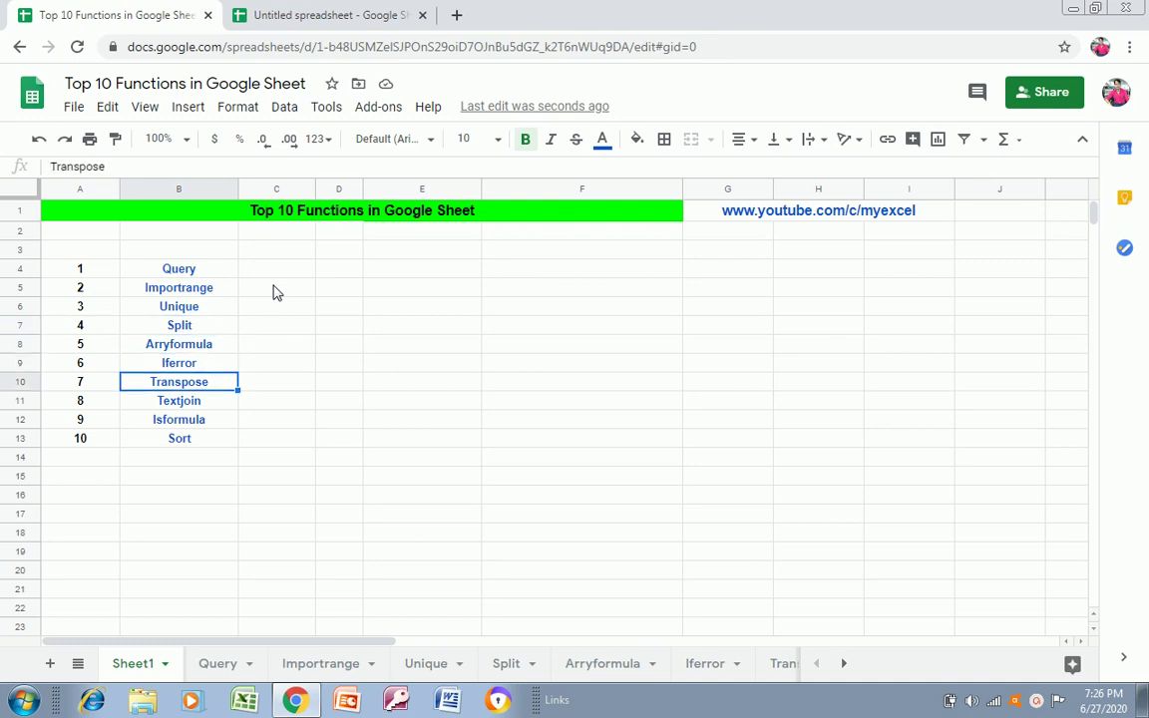
key(Down)
key(Down)
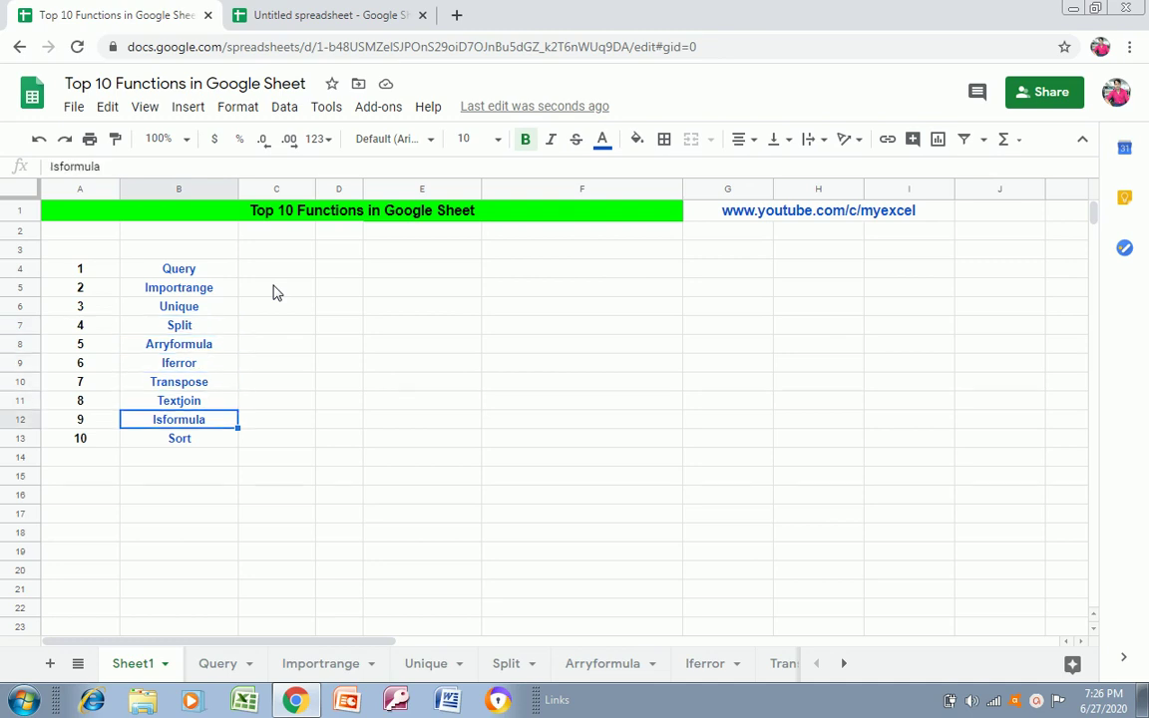
key(Down)
key(Up)
key(Up)
key(Up)
key(Up)
key(Up)
key(Up)
key(Up)
key(Up)
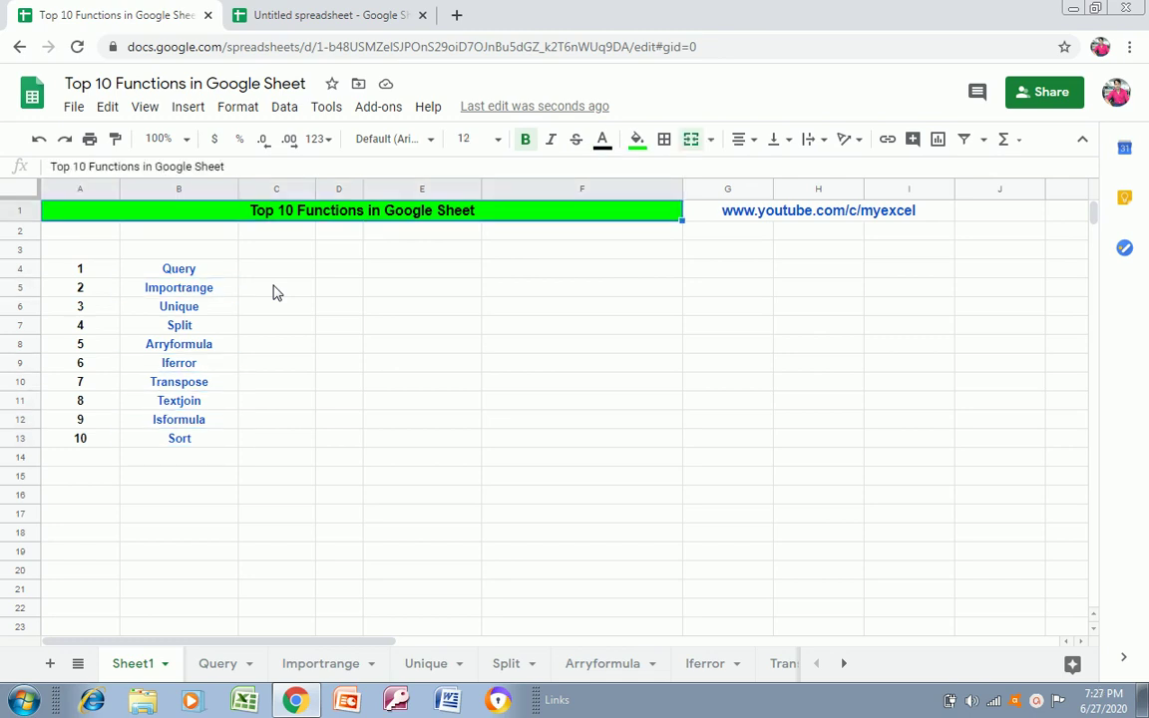